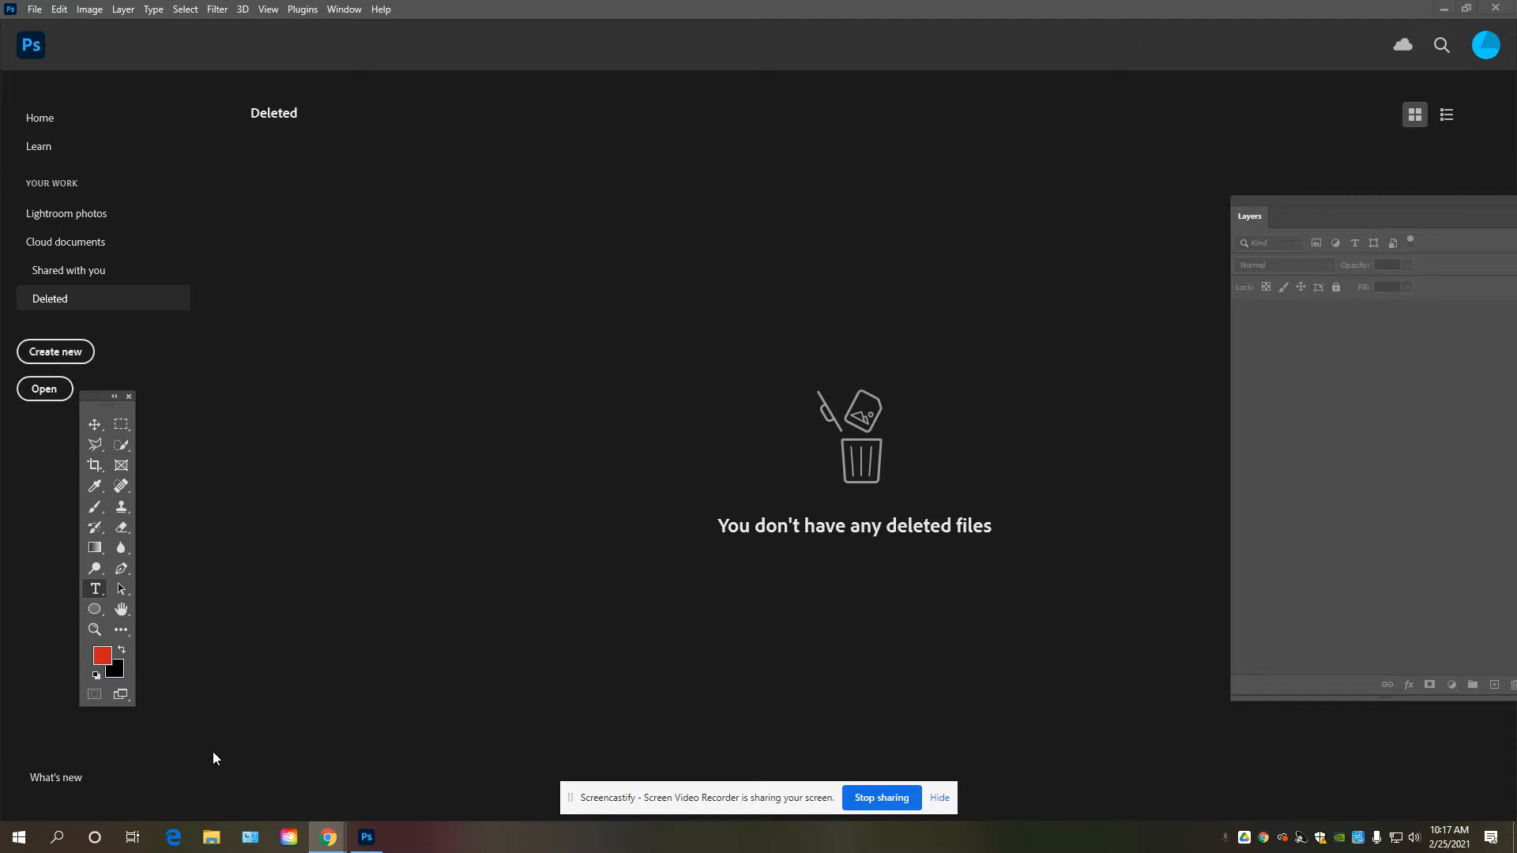
# Create a new landscape document, 7 x 5 inches at 300 pixels/inch, in RGB Color with transparent background contents.
pyautogui.click(85, 354)
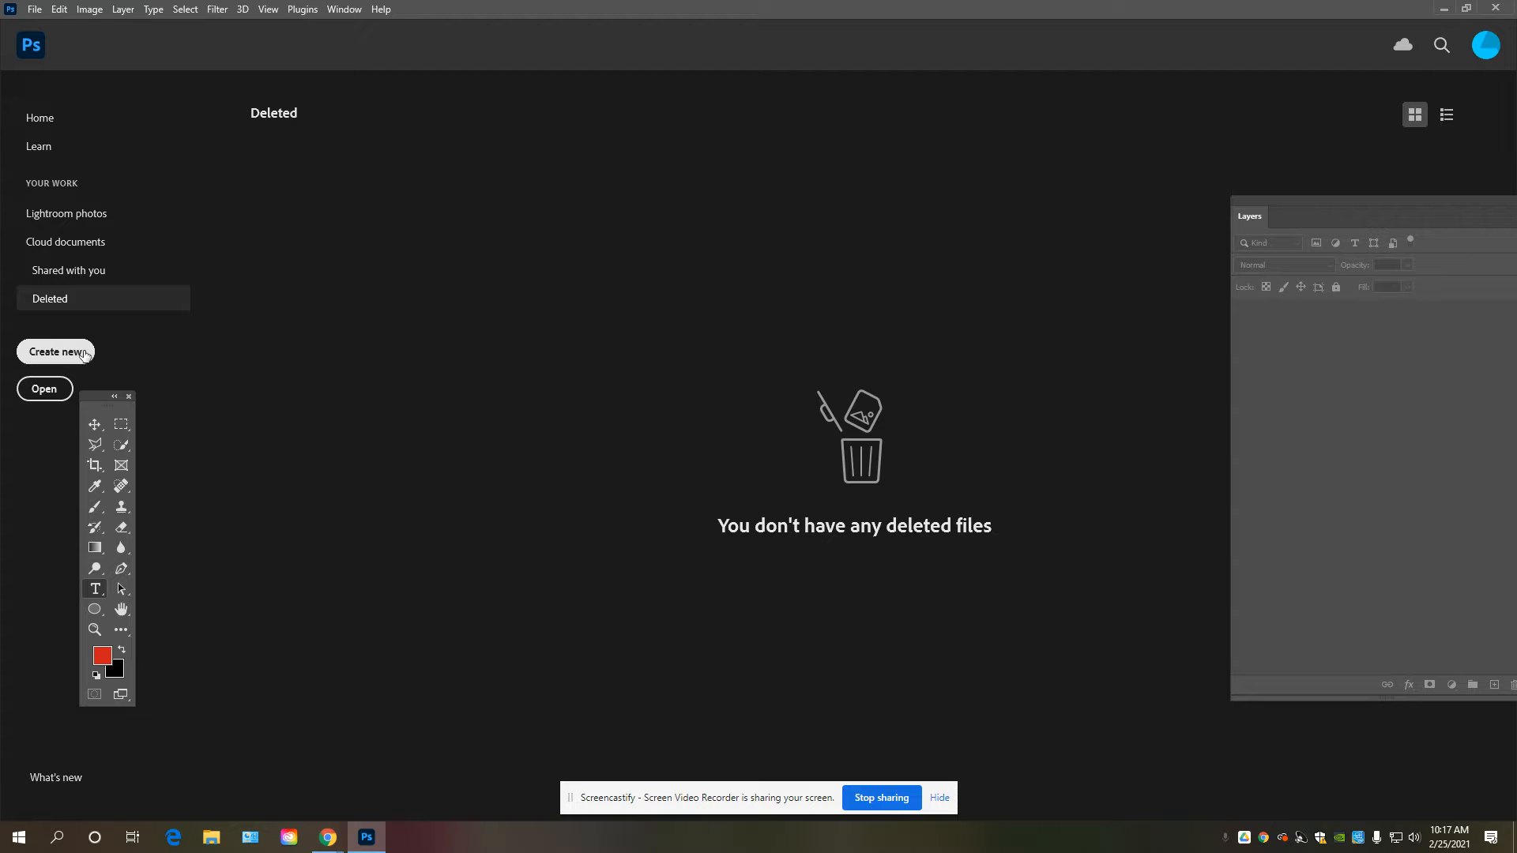
pyautogui.click(68, 354)
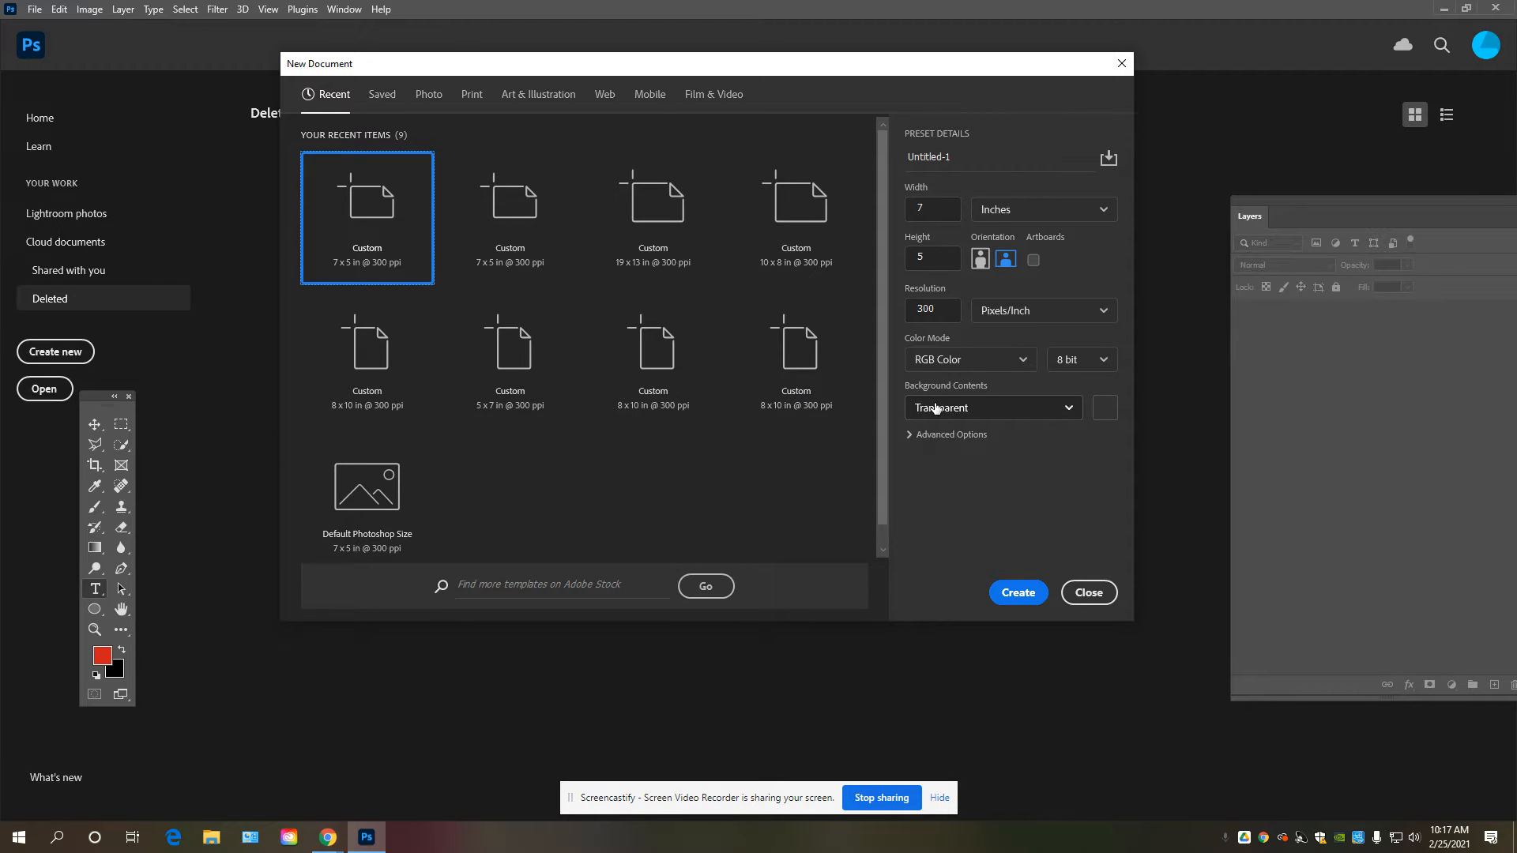
pyautogui.click(1007, 266)
pyautogui.click(1008, 266)
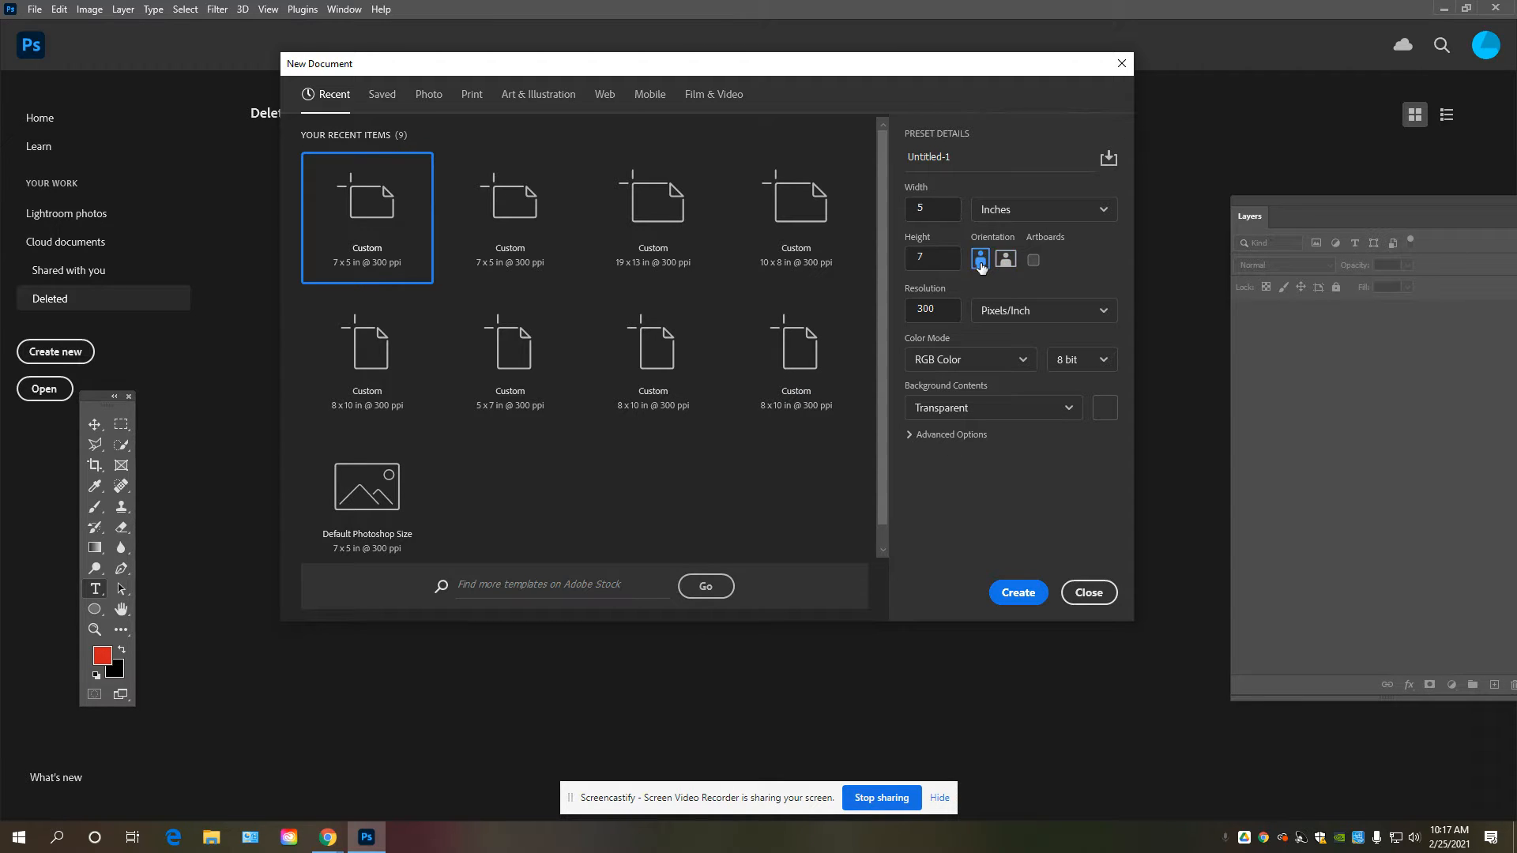
pyautogui.click(1007, 266)
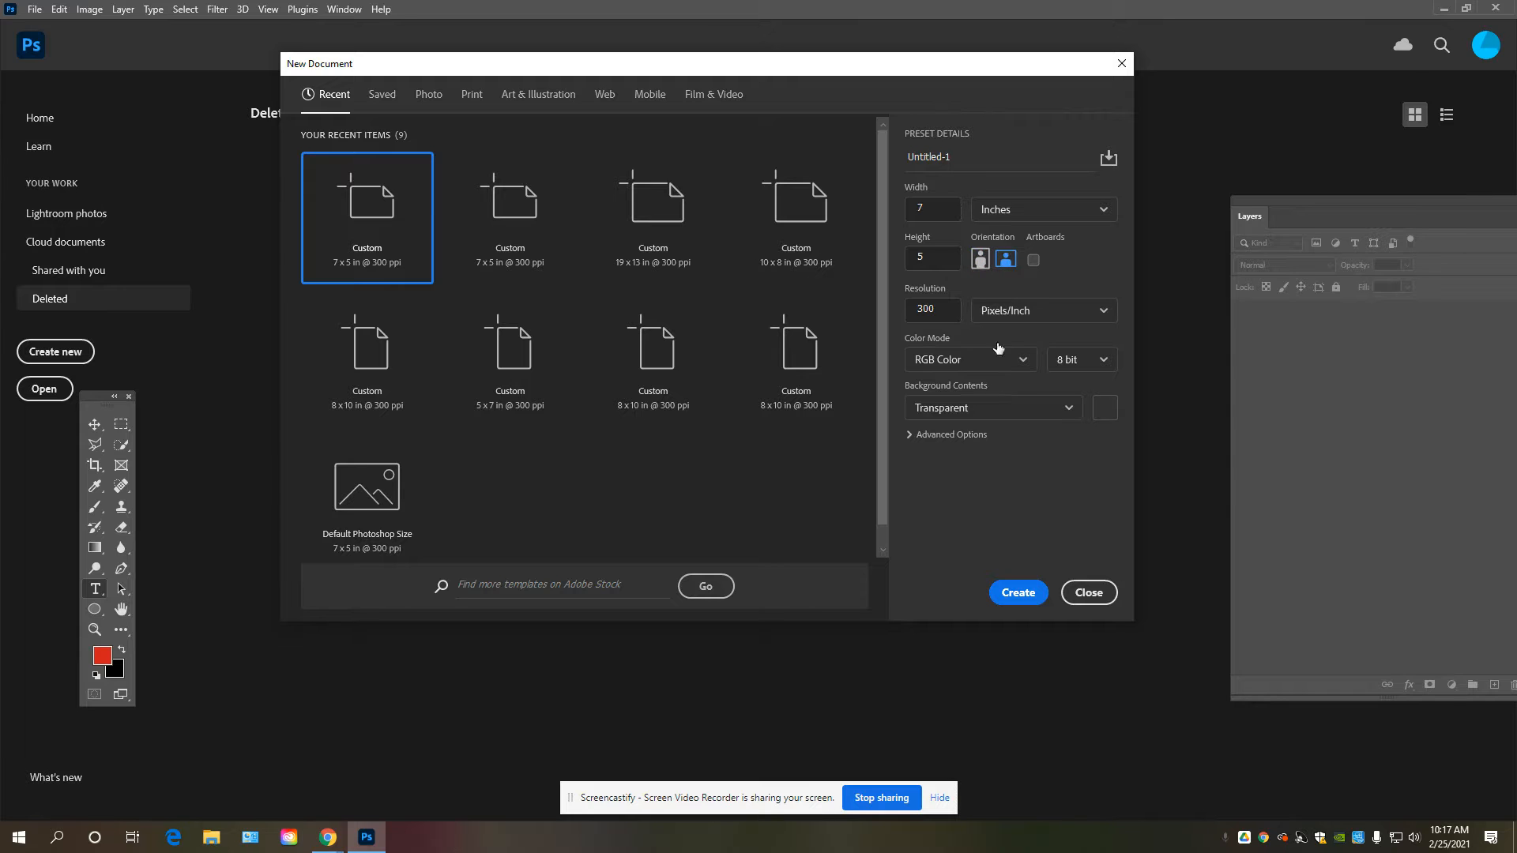
pyautogui.click(1018, 594)
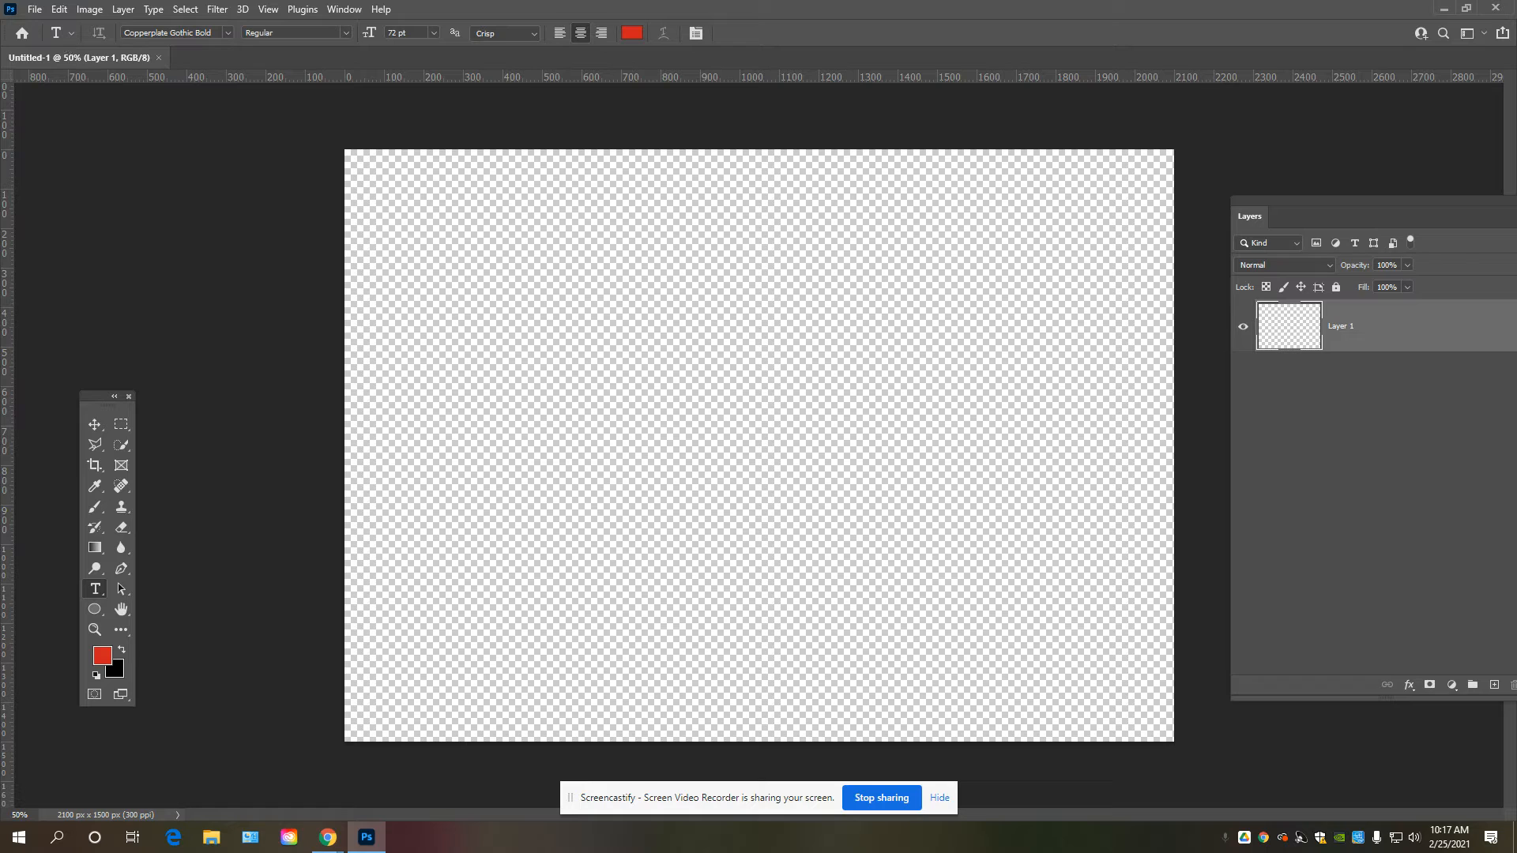
# Switch to the Text Tool Assignment document in Google Docs, check the canvas requirements, and return to Photoshop.
pyautogui.moveTo(328, 838)
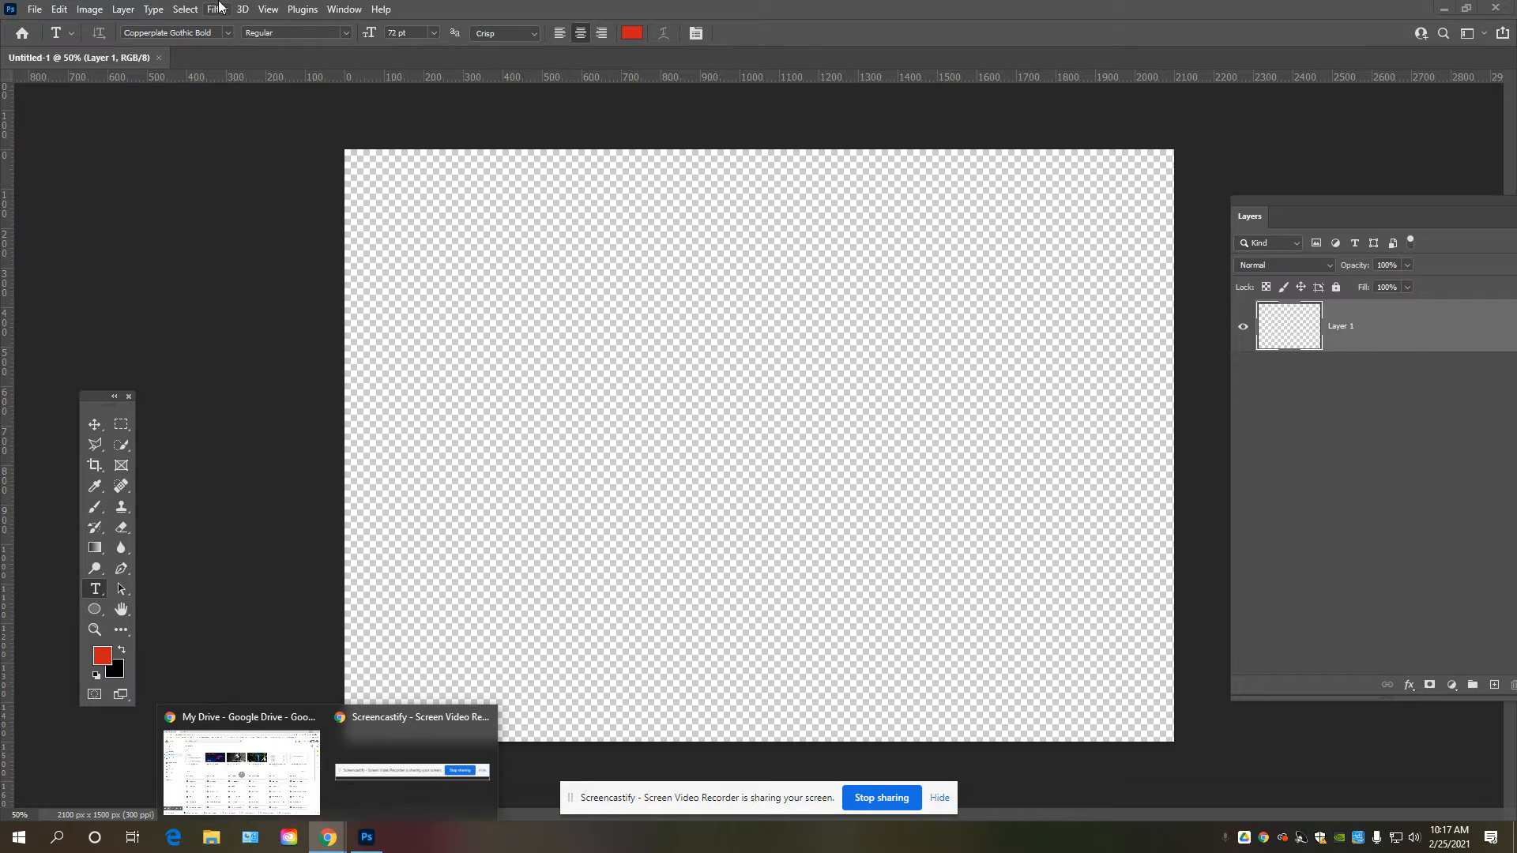
pyautogui.click(229, 773)
pyautogui.click(173, 14)
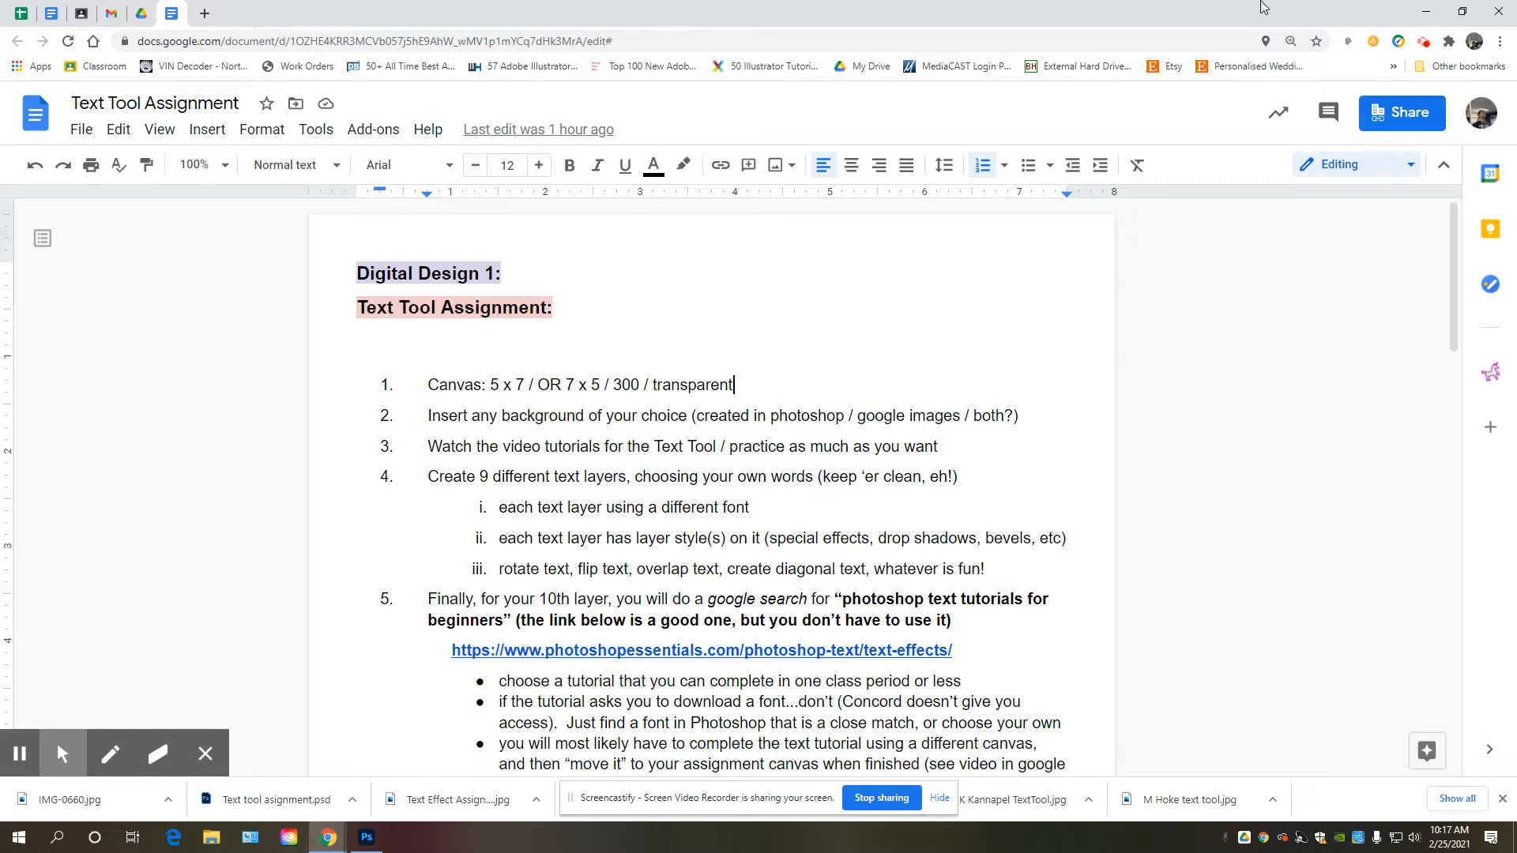
pyautogui.click(1426, 12)
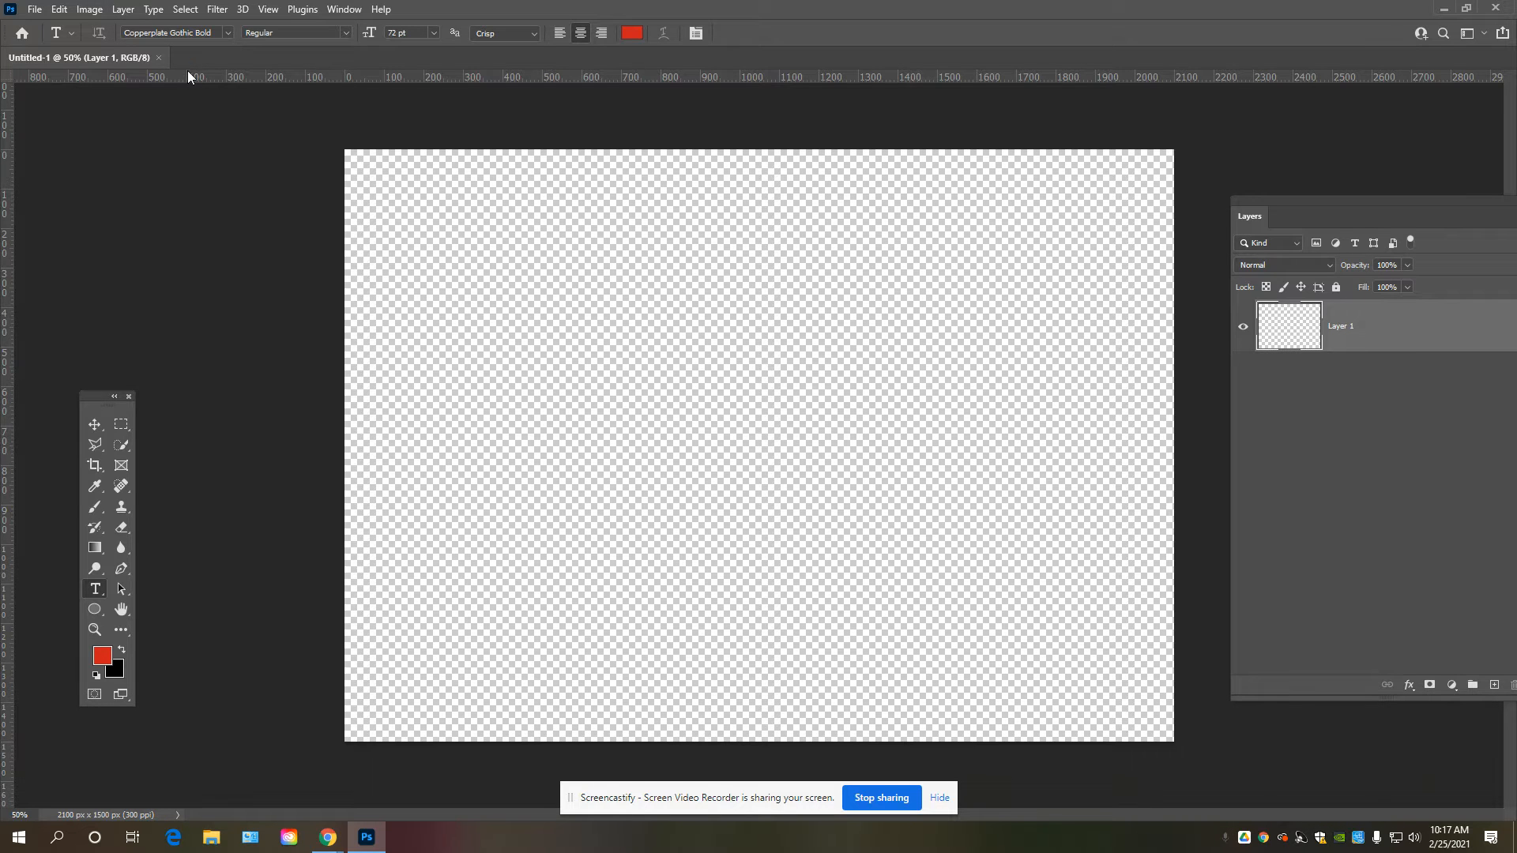
# Open the image My First Tank from the Desktop.
pyautogui.hotkey('ctrl', 'o')
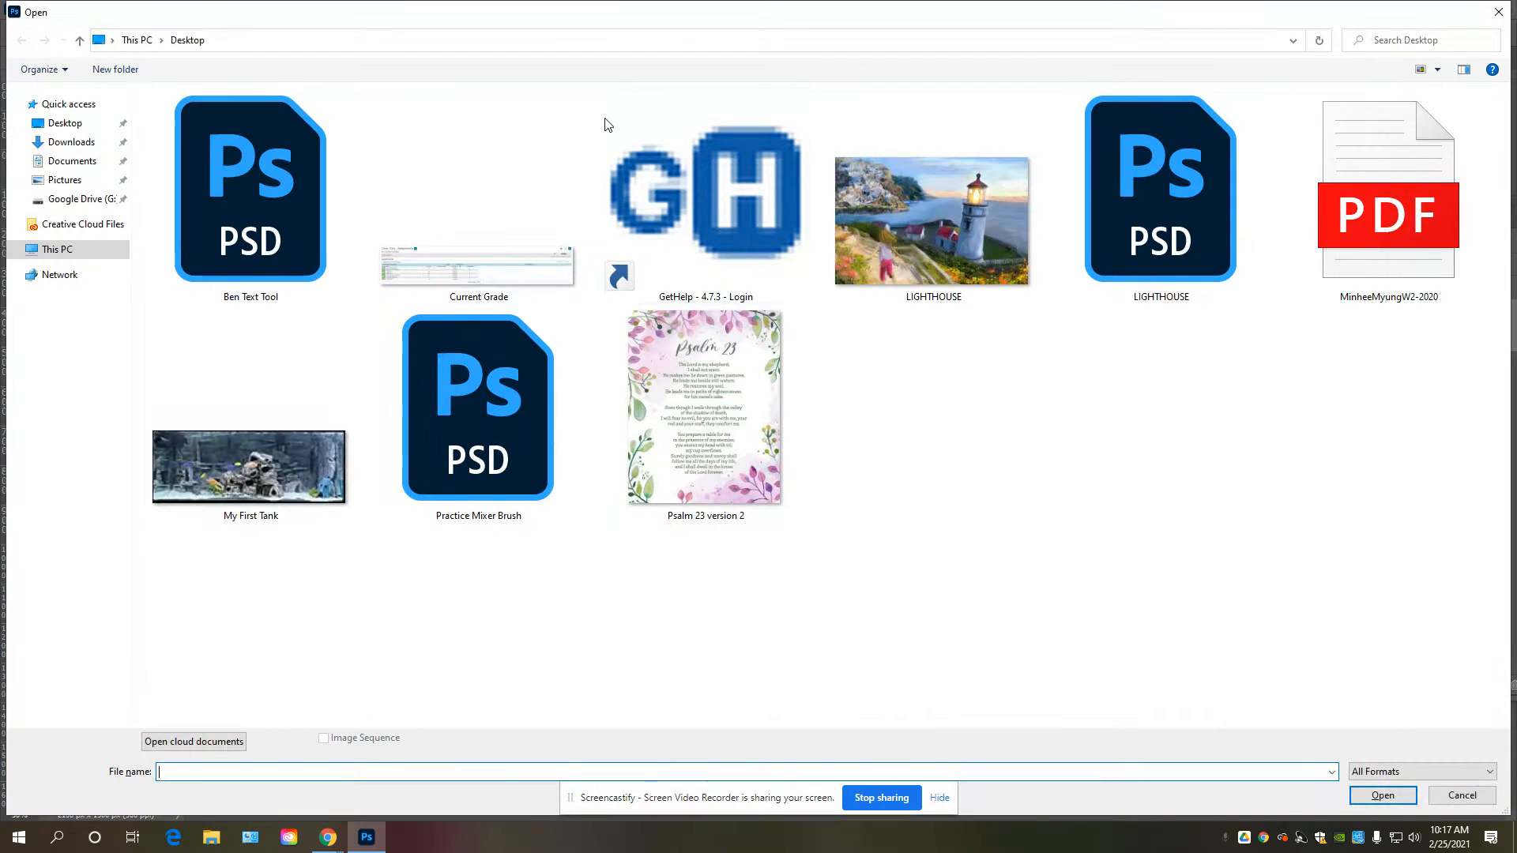
pyautogui.click(65, 124)
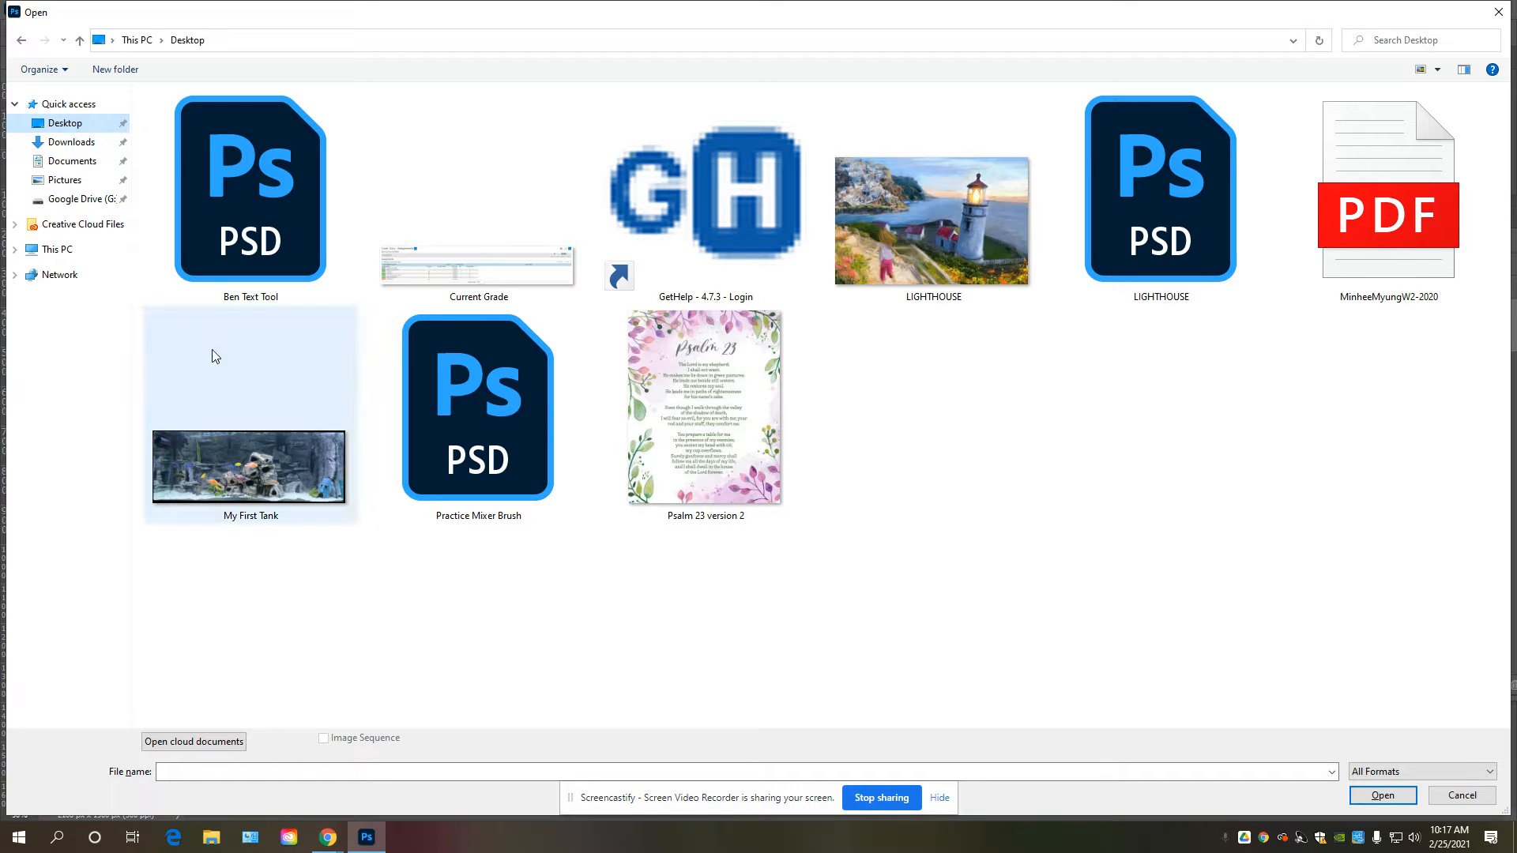
pyautogui.doubleClick(223, 479)
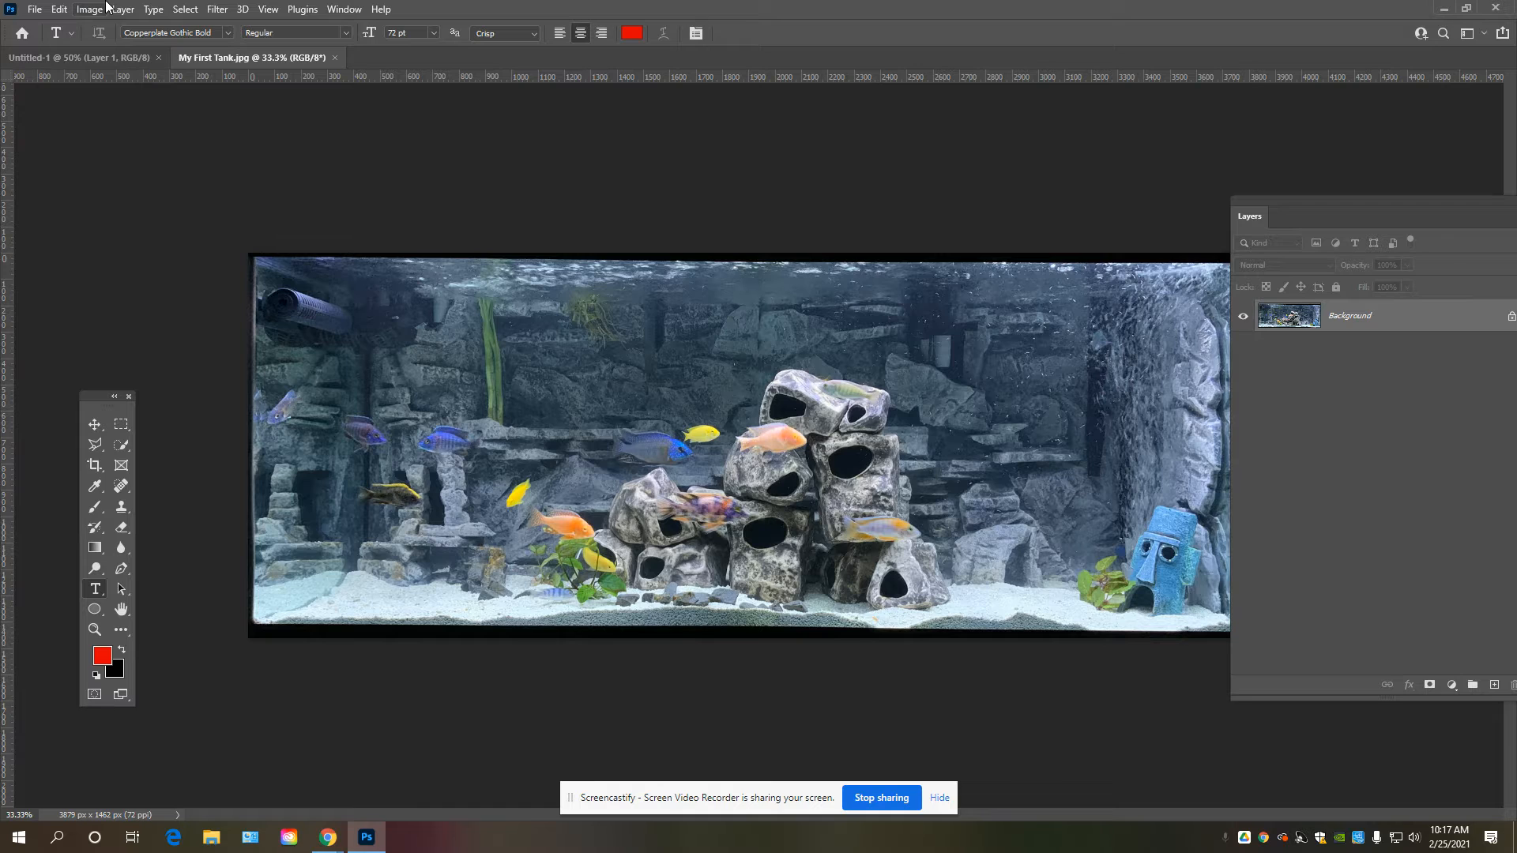
# Float the My First Tank image in its own window, copy its Background layer onto the Untitled-1 canvas, and close the source image.
pyautogui.press('v')
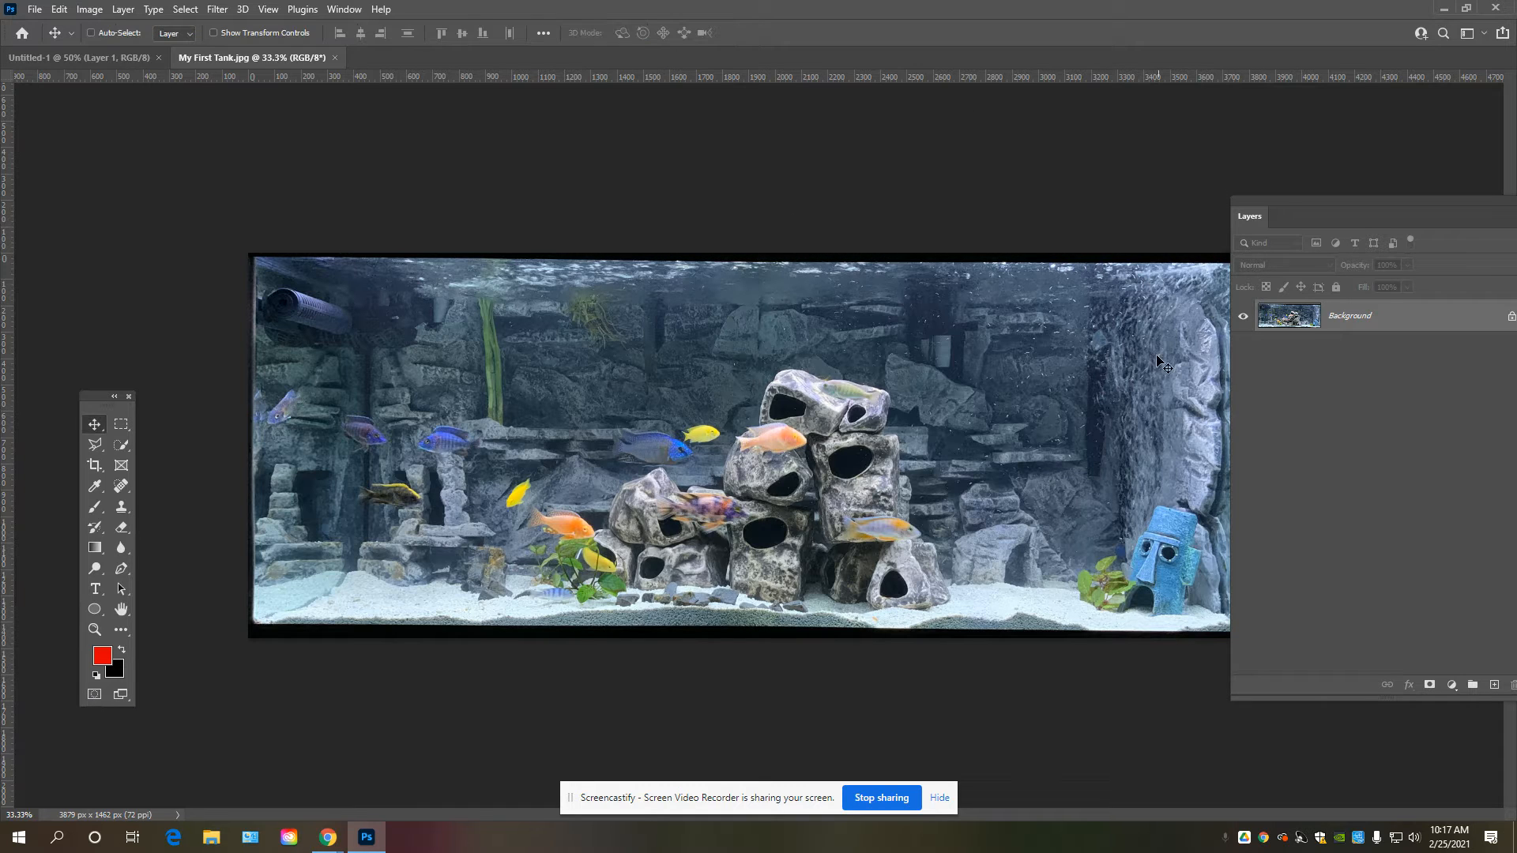
pyautogui.moveTo(1250, 204); pyautogui.dragTo(1303, 251)
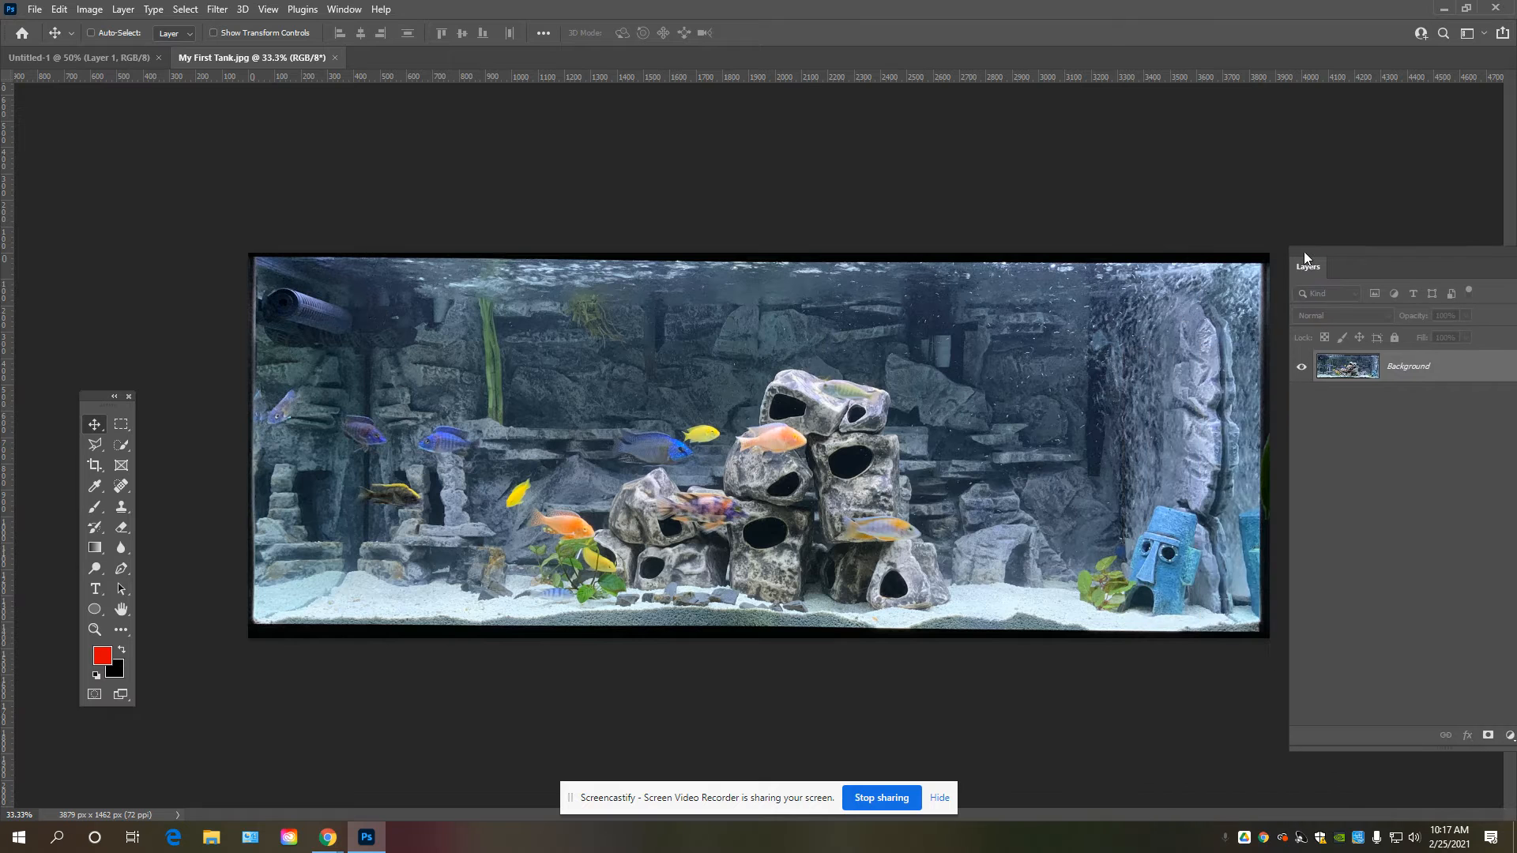
pyautogui.moveTo(240, 62); pyautogui.dragTo(275, 300)
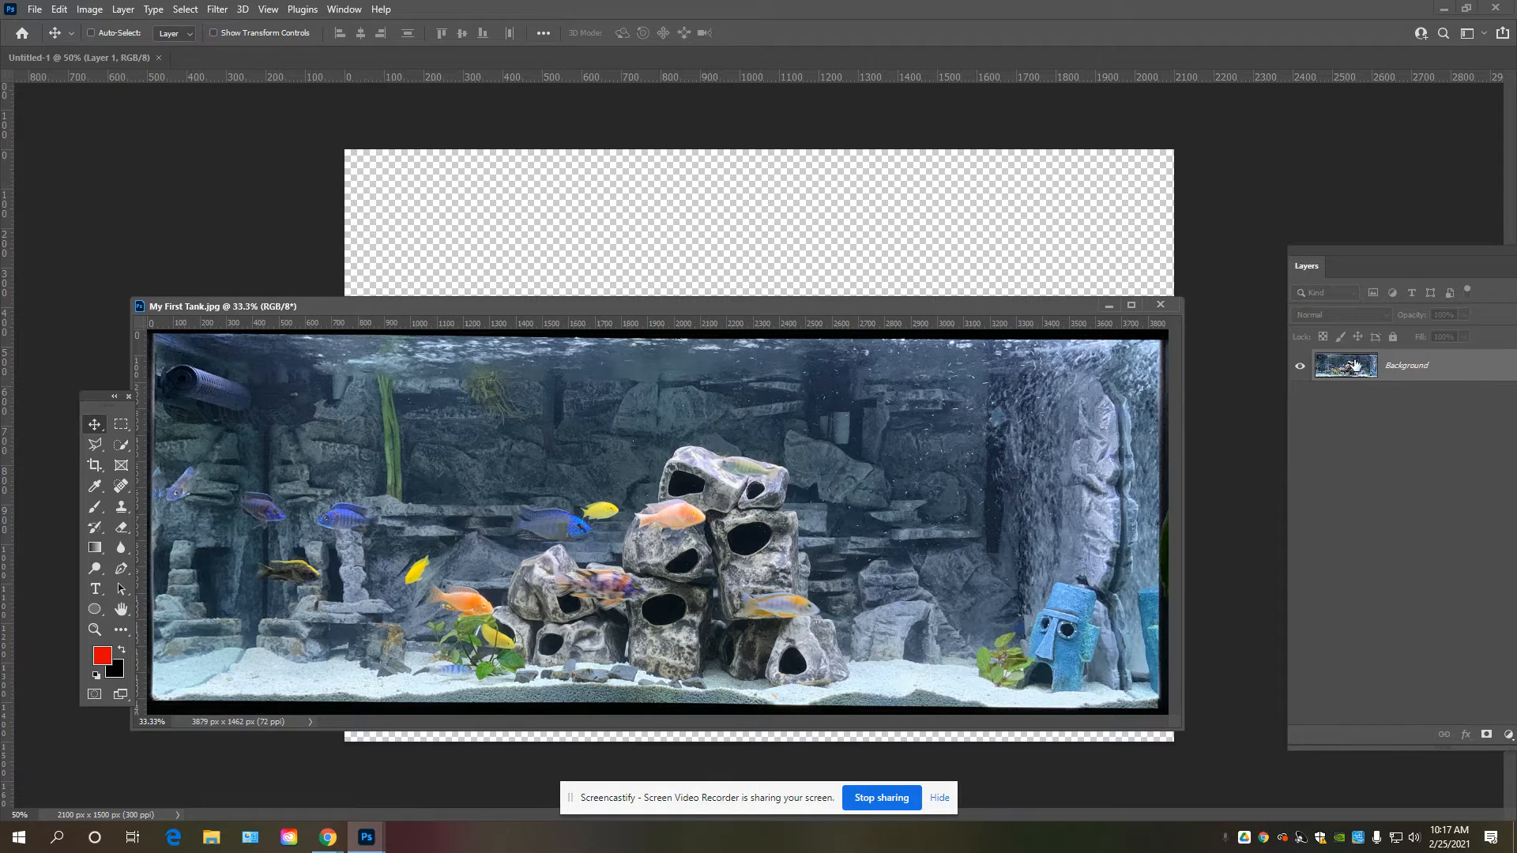
pyautogui.moveTo(1429, 376); pyautogui.dragTo(759, 206)
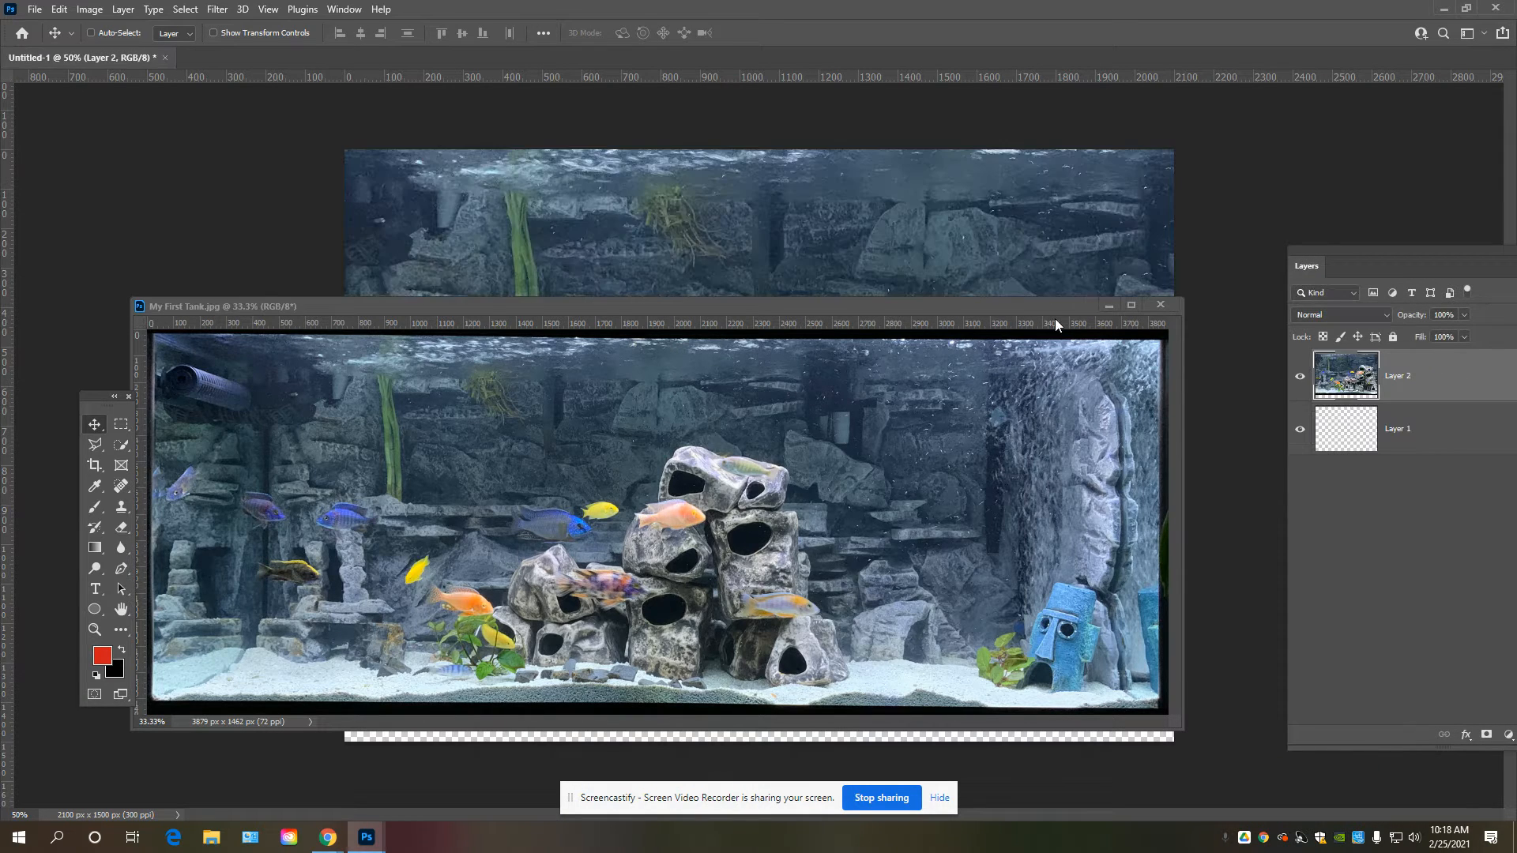
pyautogui.moveTo(1045, 302); pyautogui.dragTo(869, 320)
pyautogui.click(988, 323)
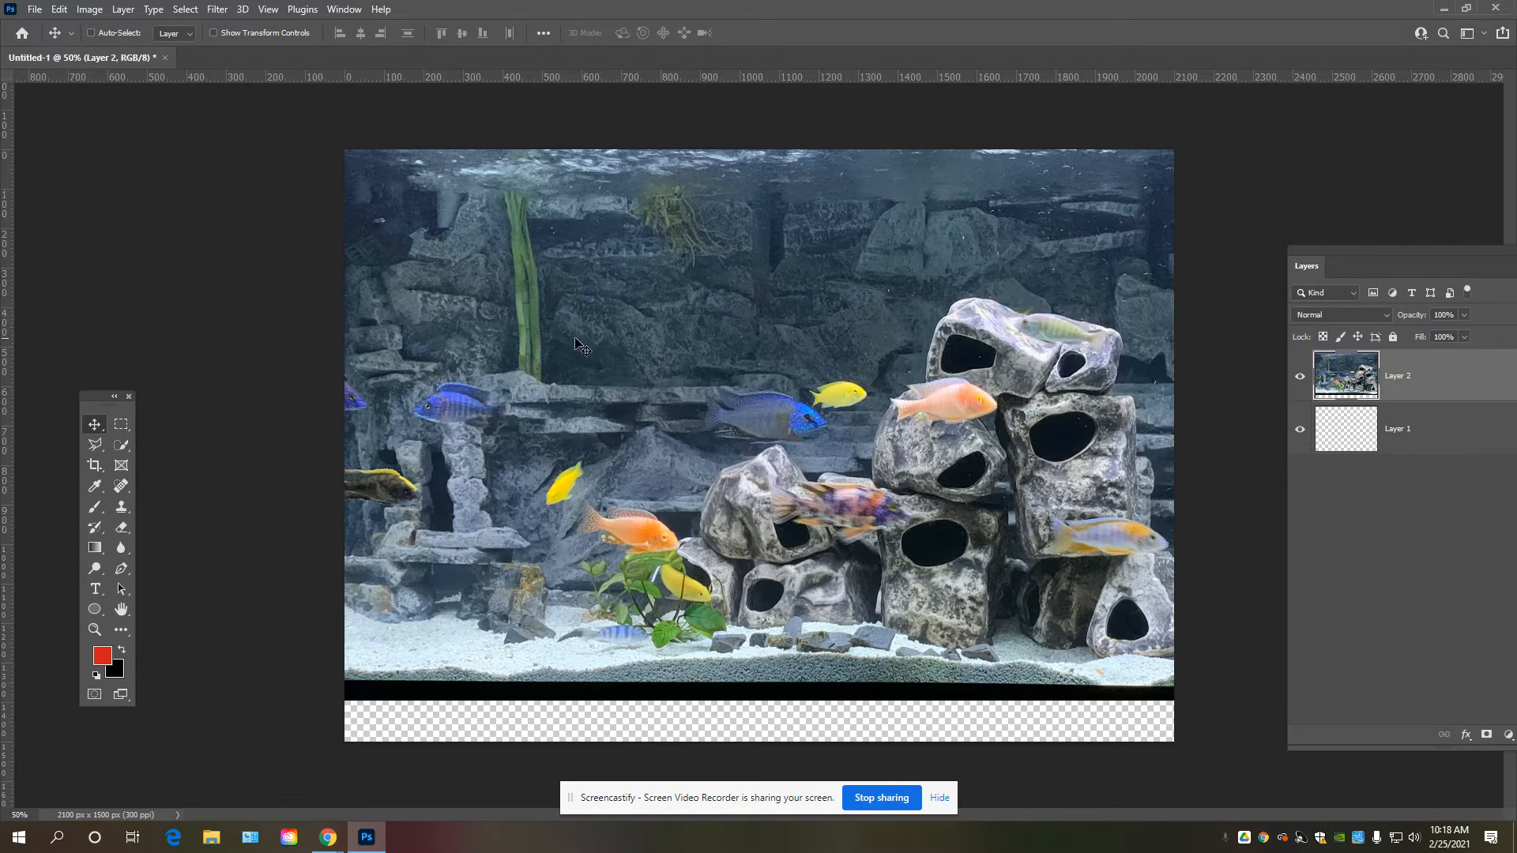
# Move the tank picture down and to the left so its lower edge meets the bottom of the canvas.
pyautogui.moveTo(721, 440); pyautogui.dragTo(728, 488)
pyautogui.moveTo(846, 505); pyautogui.dragTo(853, 587)
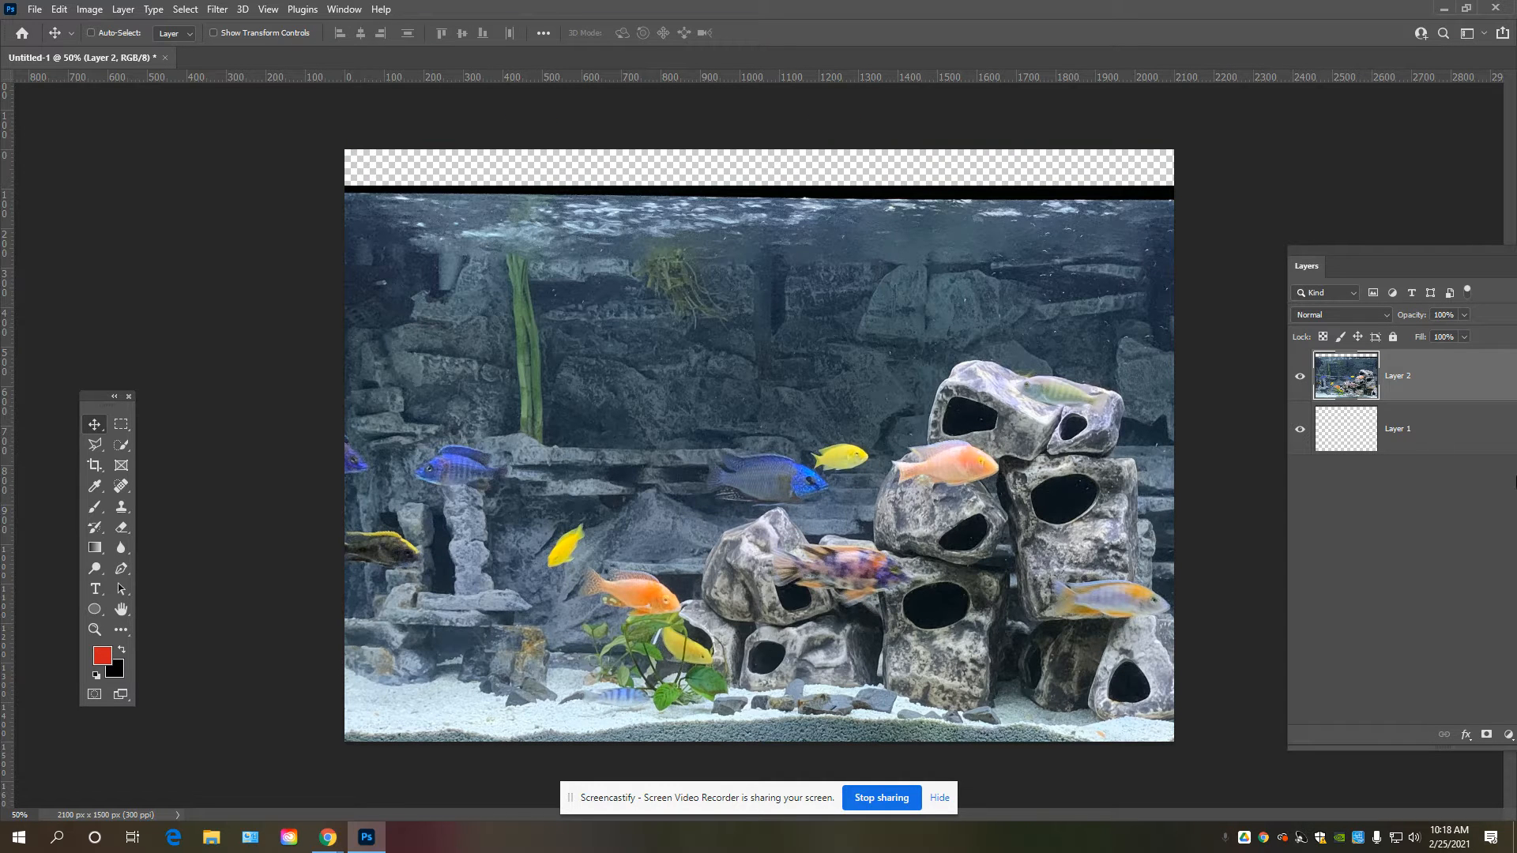
pyautogui.moveTo(1311, 257); pyautogui.dragTo(1292, 231)
pyautogui.moveTo(813, 457); pyautogui.dragTo(505, 437)
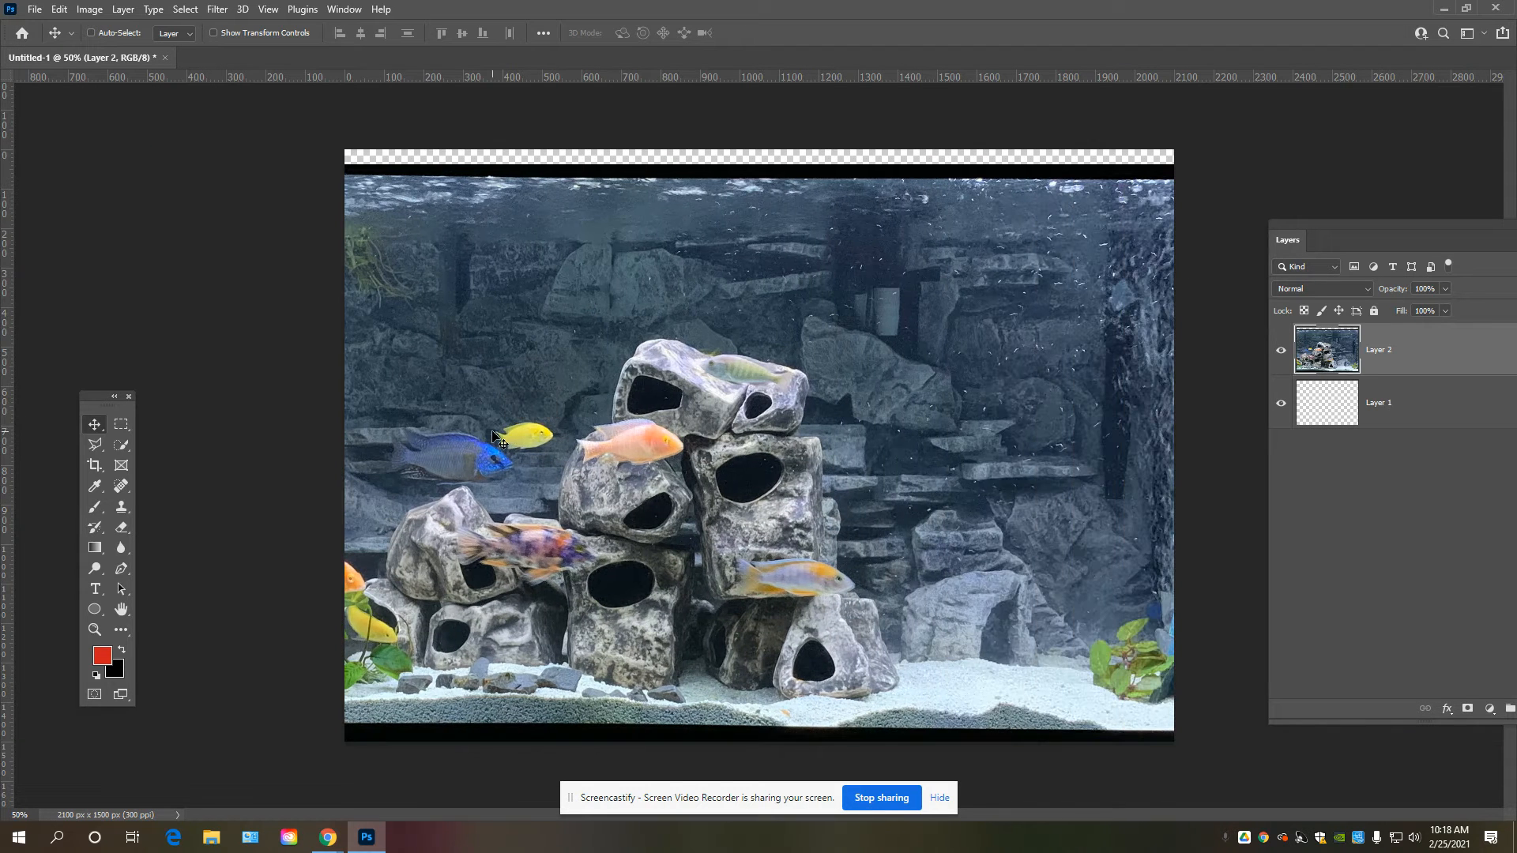
# Scale the tank layer to about 104% with Free Transform and position it over the whole canvas with the rock pile right of centre.
pyautogui.hotkey('ctrl', 't')
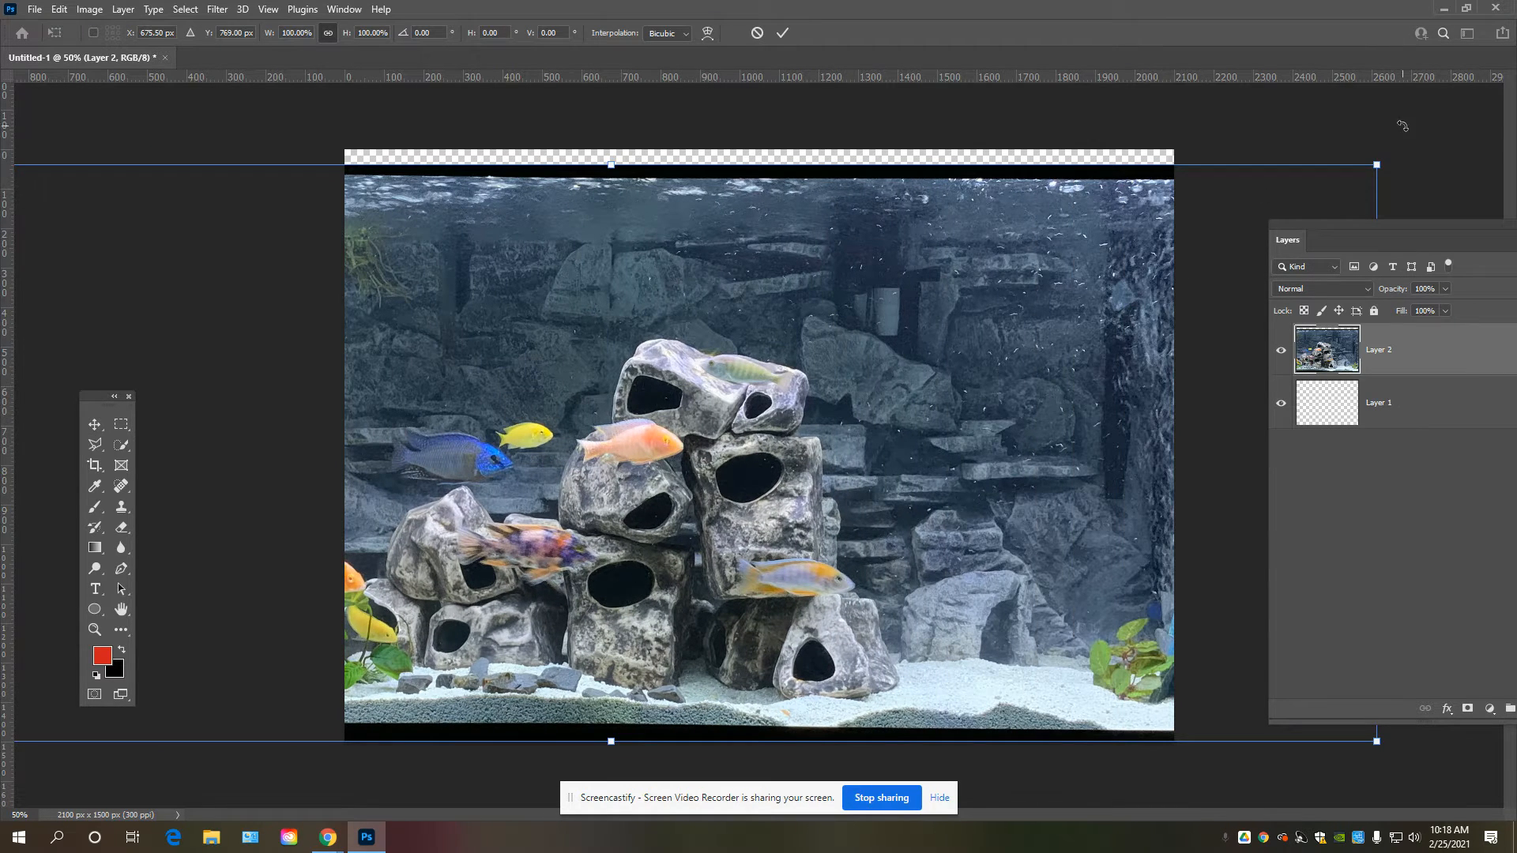
pyautogui.moveTo(1377, 165); pyautogui.dragTo(1414, 137)
pyautogui.moveTo(809, 408); pyautogui.dragTo(1075, 405)
pyautogui.moveTo(715, 512); pyautogui.dragTo(854, 505)
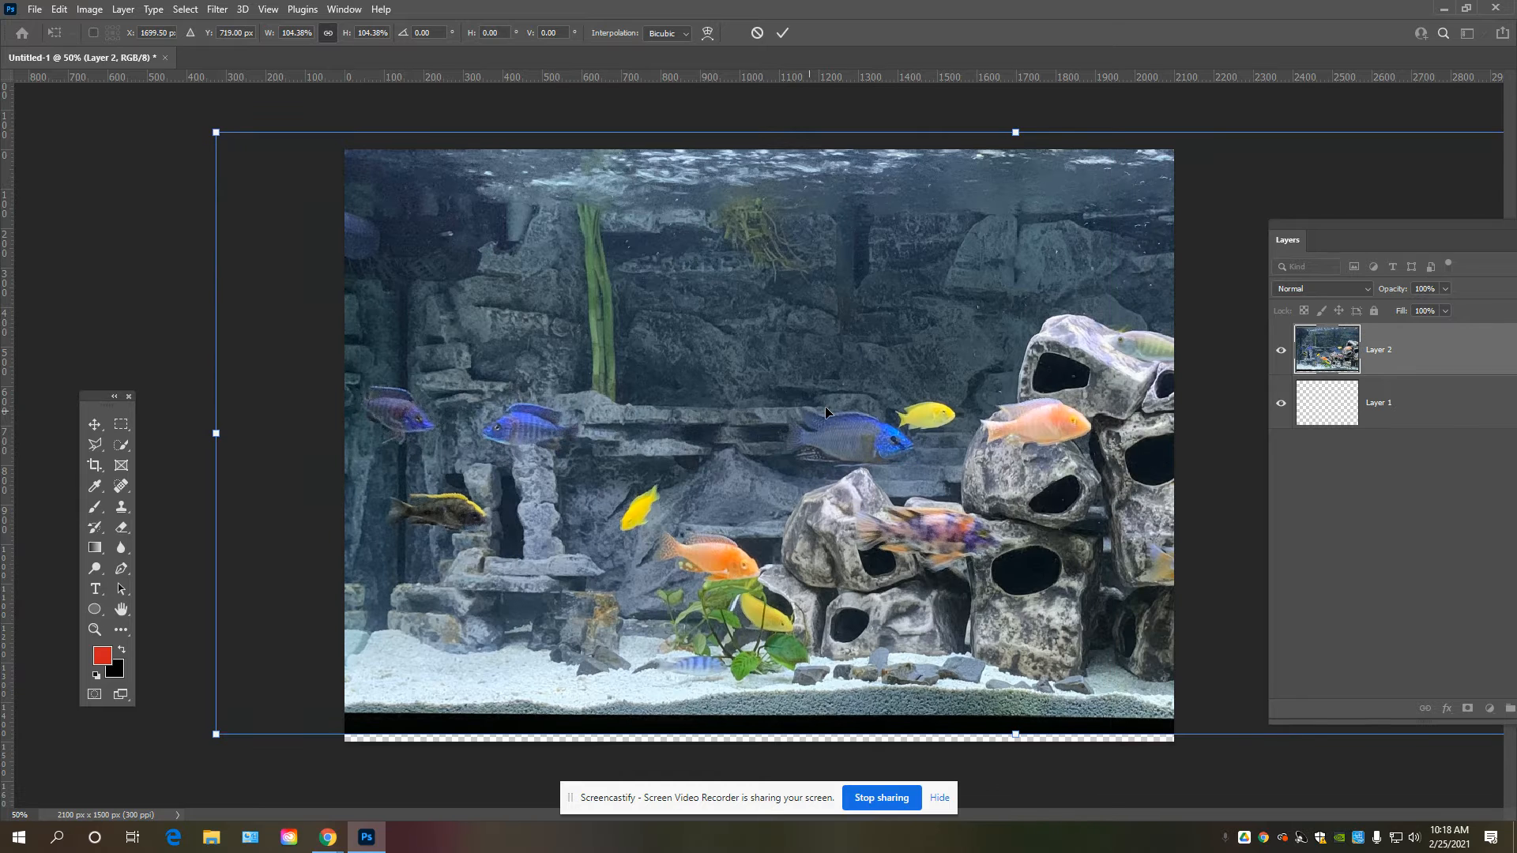
pyautogui.moveTo(714, 552); pyautogui.dragTo(662, 523)
pyautogui.moveTo(858, 556); pyautogui.dragTo(673, 552)
pyautogui.moveTo(910, 575); pyautogui.dragTo(731, 587)
pyautogui.moveTo(960, 557); pyautogui.dragTo(726, 570)
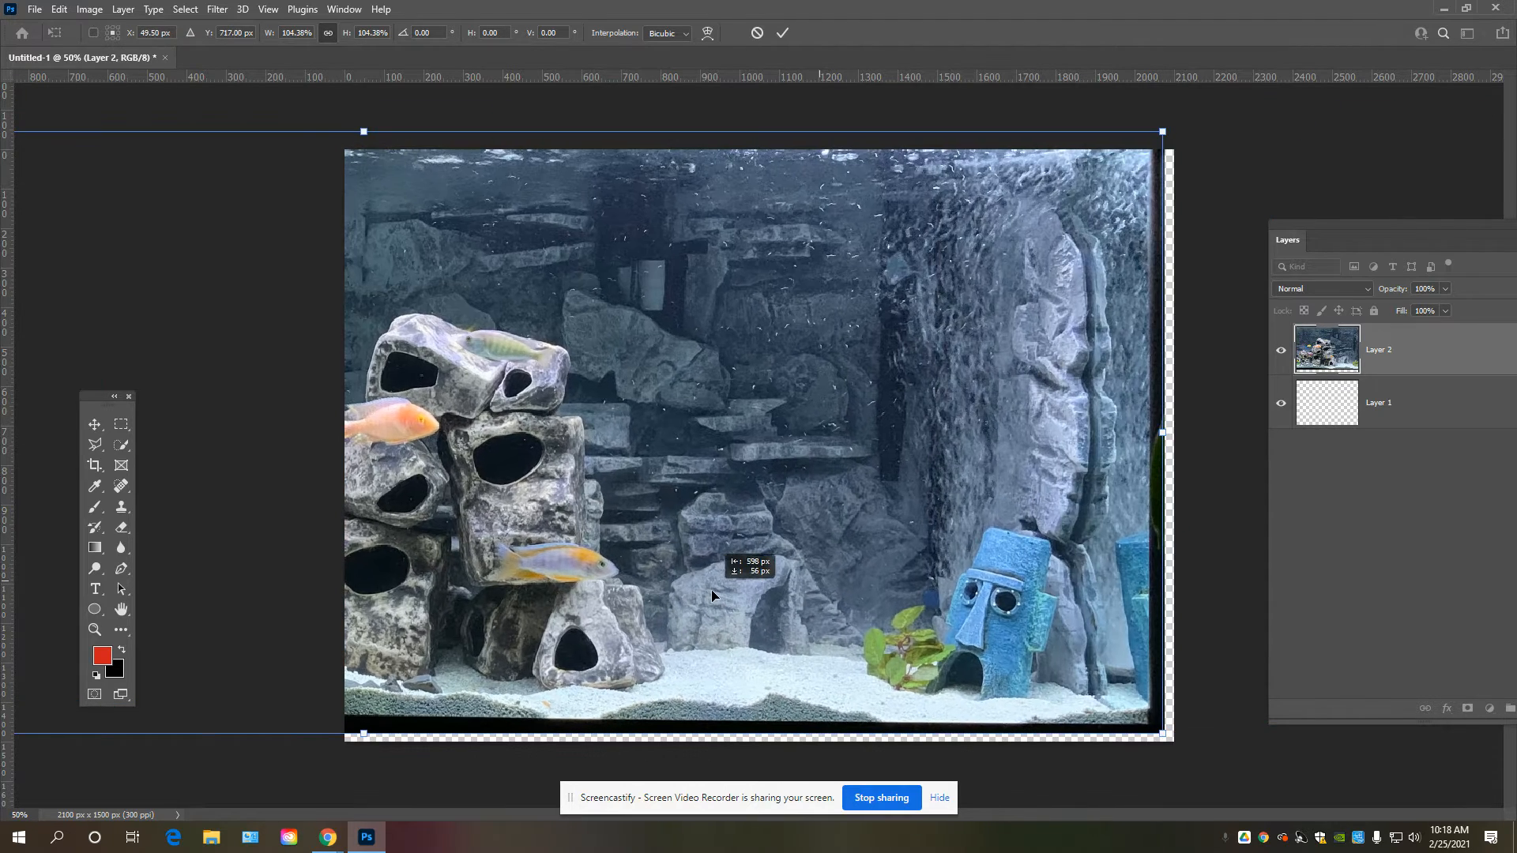
pyautogui.moveTo(855, 567); pyautogui.dragTo(980, 576)
pyautogui.moveTo(660, 566); pyautogui.dragTo(817, 585)
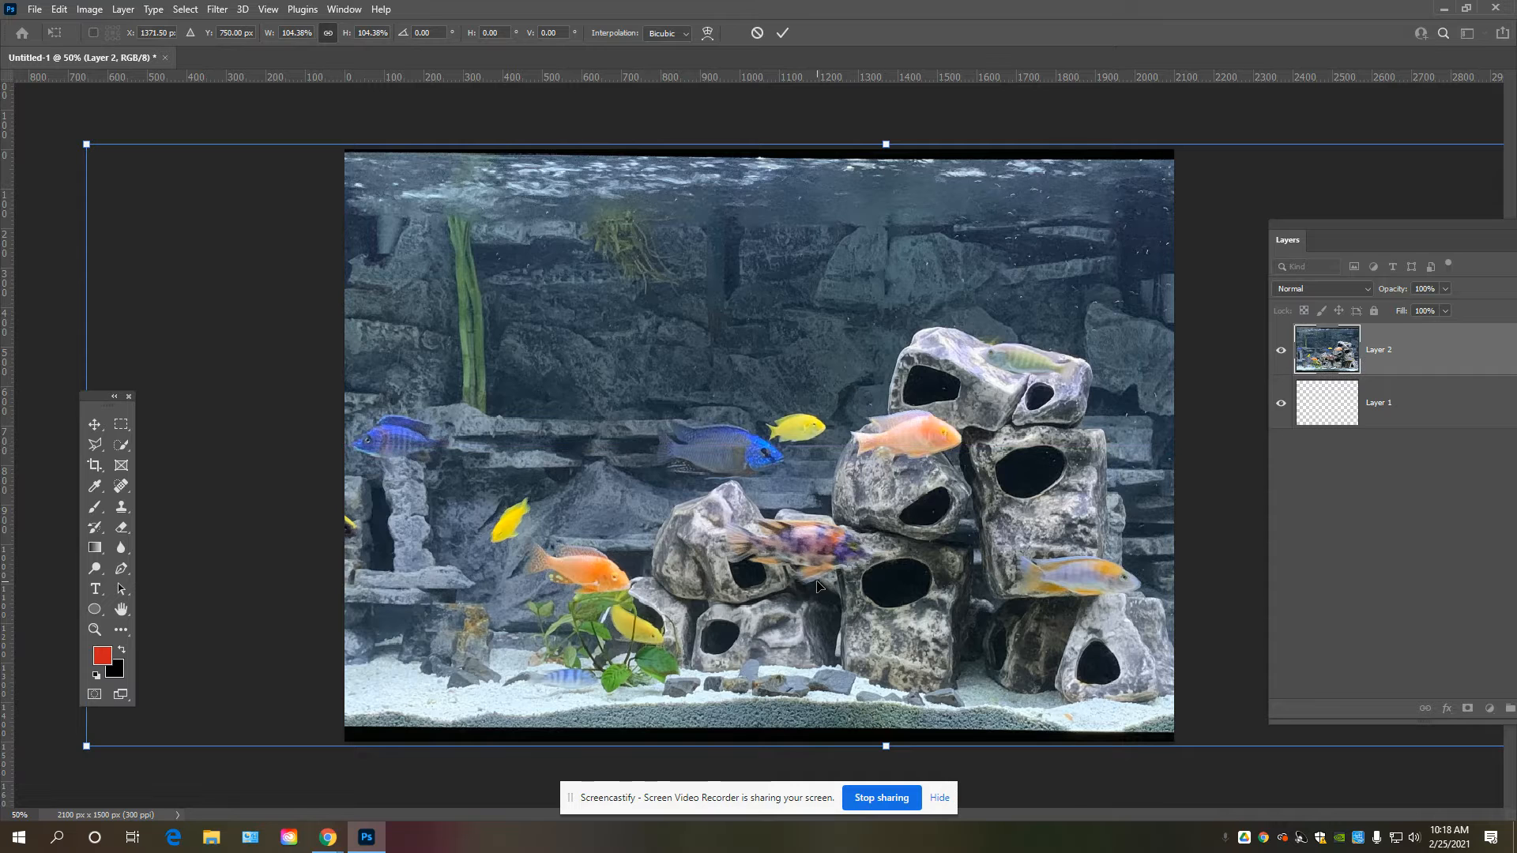
pyautogui.moveTo(798, 529); pyautogui.dragTo(798, 531)
pyautogui.press('Return')
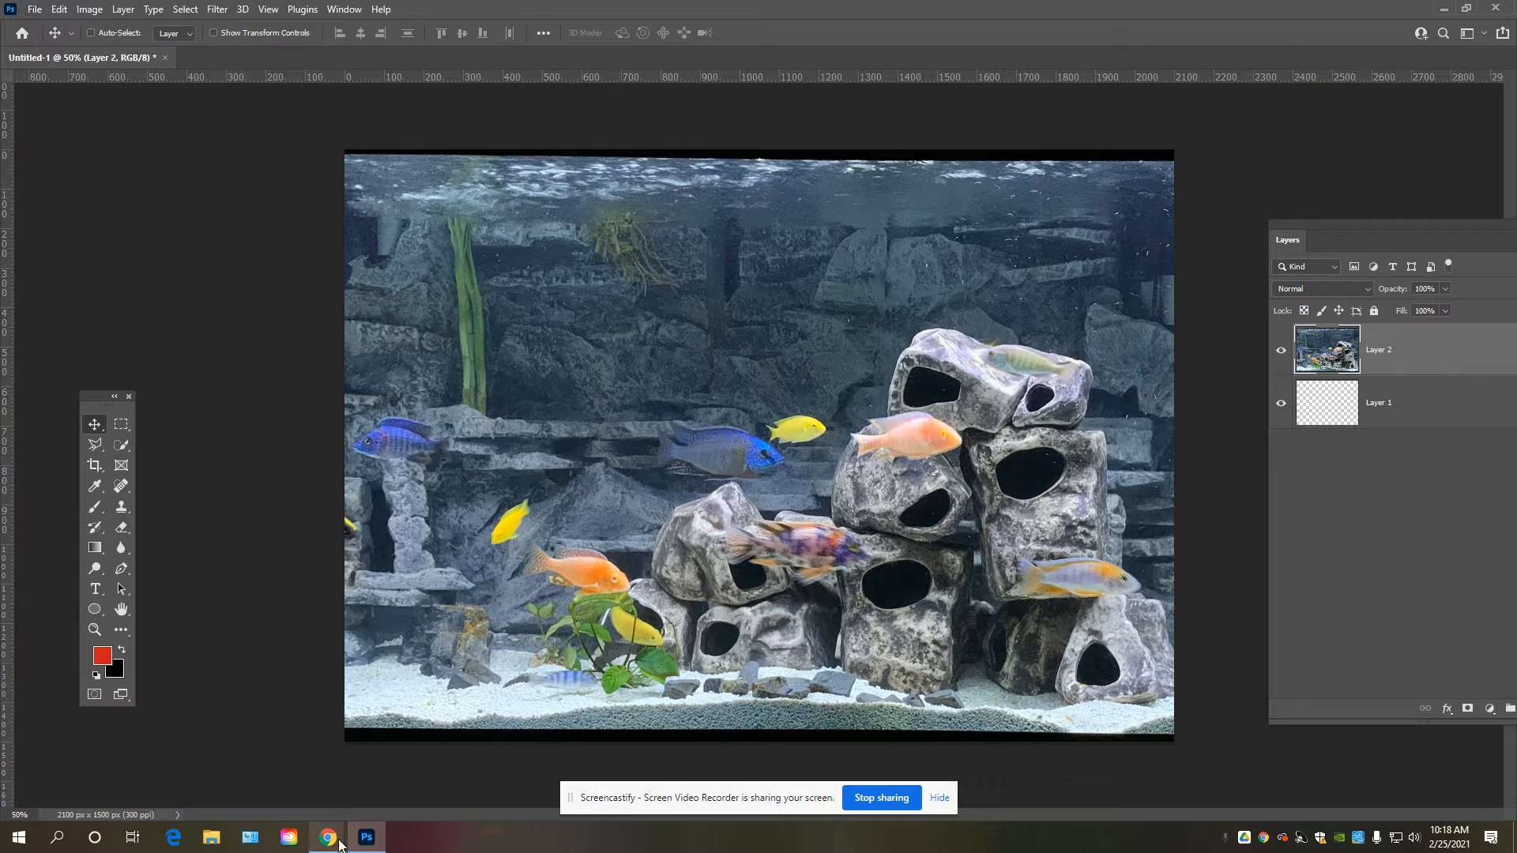
# Switch to the Text Tool Assignment document in Google Docs and add item 8: "Save as (first name Text Tool) / turn in a JPG when finished".
pyautogui.moveTo(328, 838)
pyautogui.click(308, 798)
pyautogui.scroll(-5, 595, 623)
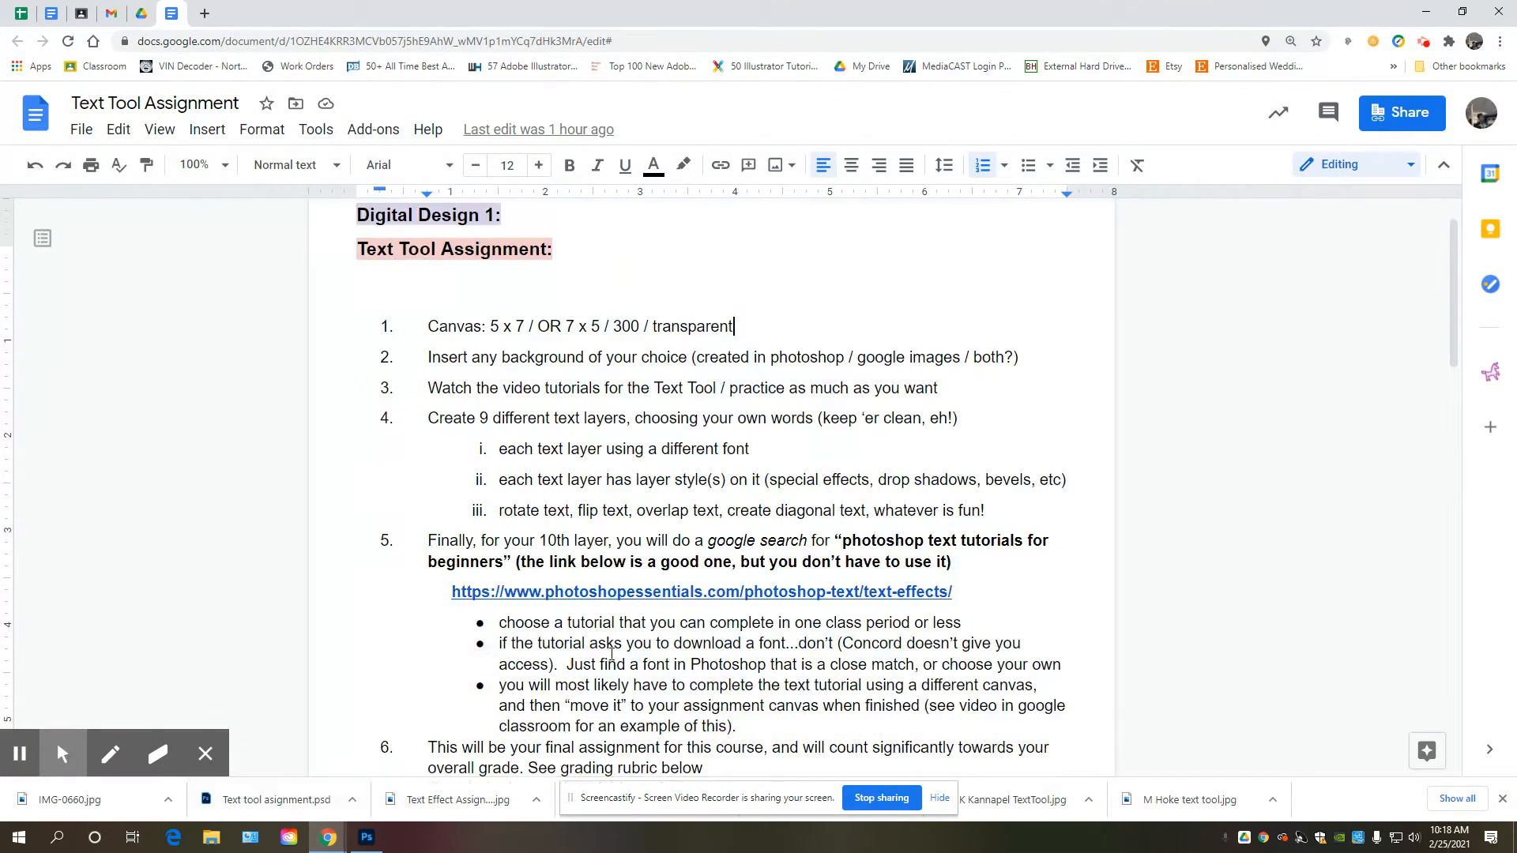
pyautogui.scroll(1, 590, 601)
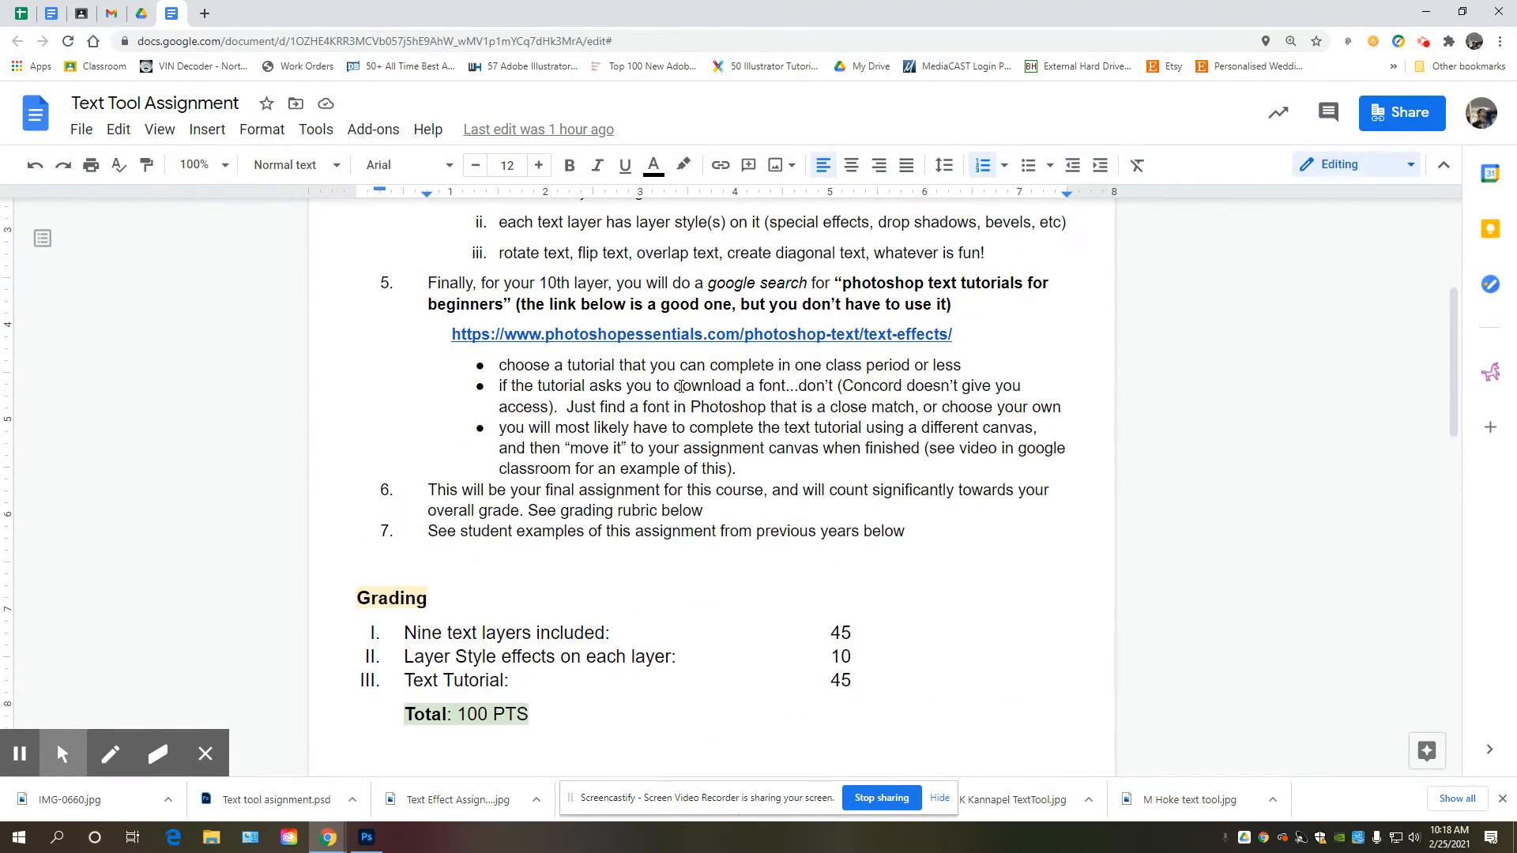
pyautogui.scroll(3, 679, 387)
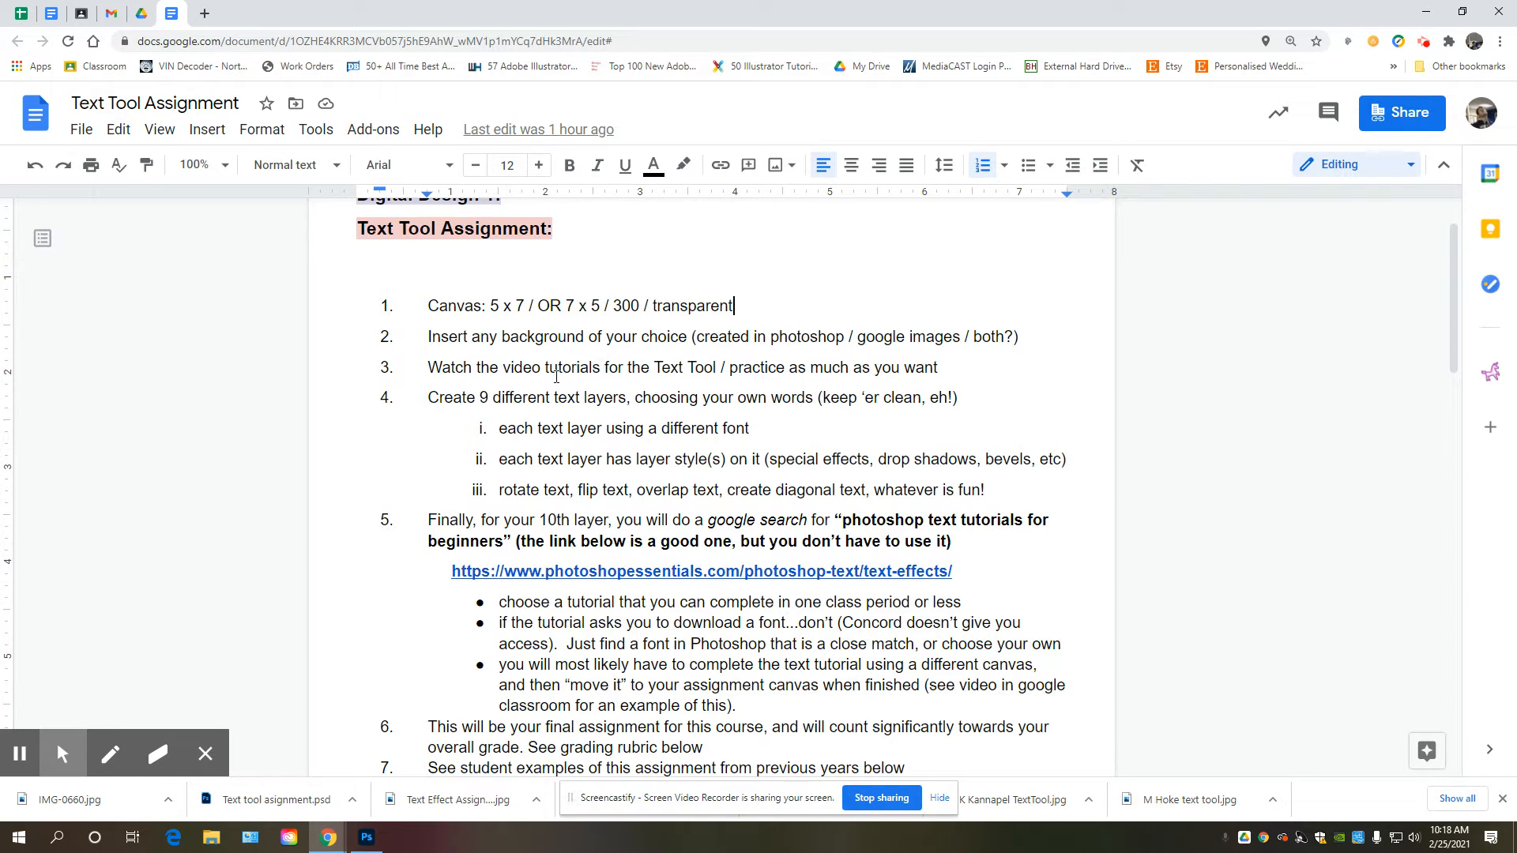
pyautogui.scroll(-3, 556, 377)
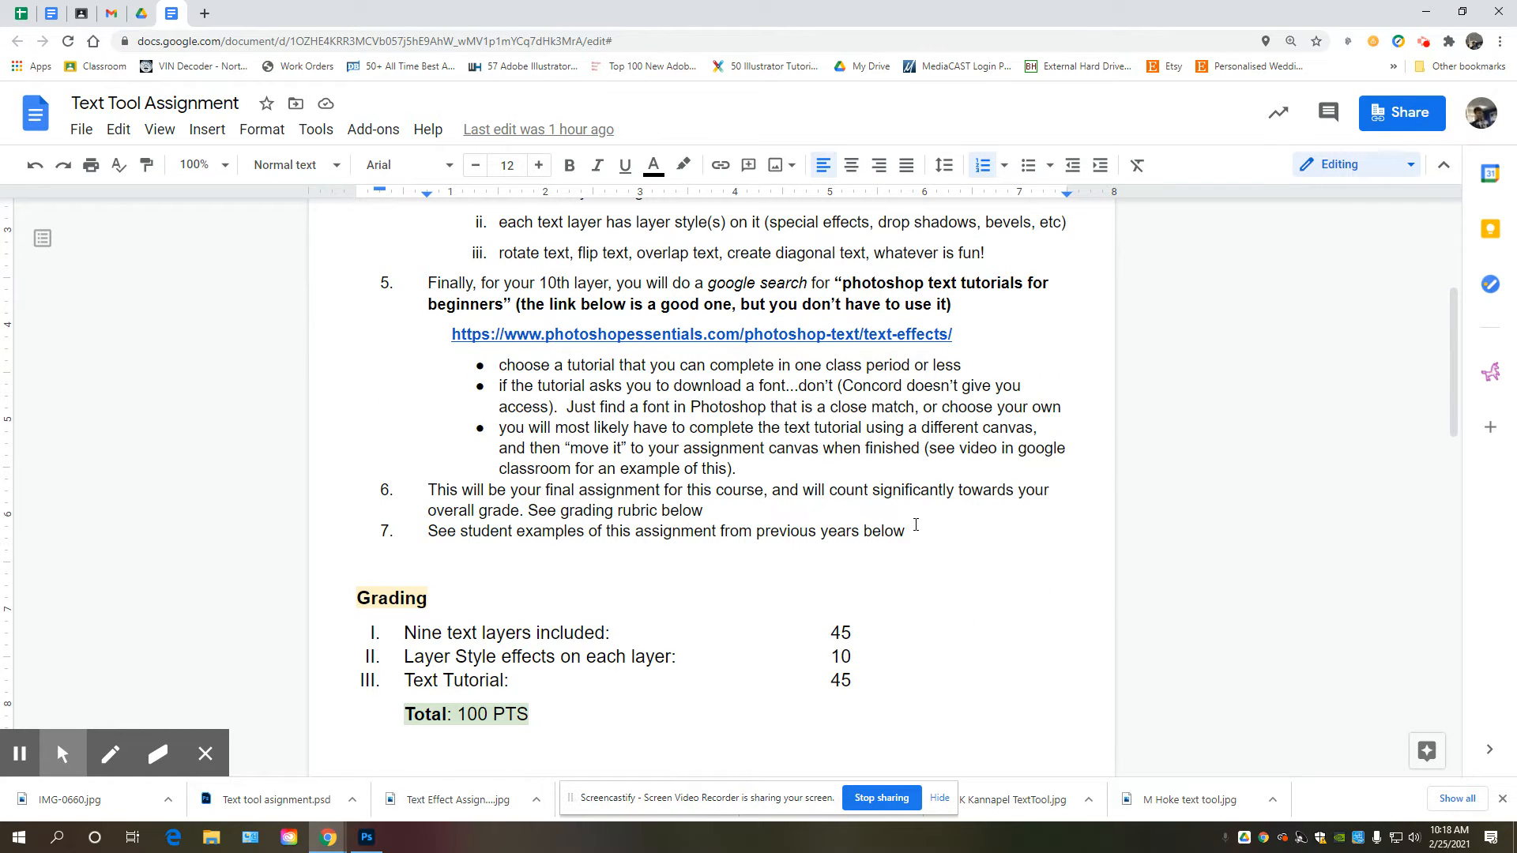
pyautogui.press('Return')
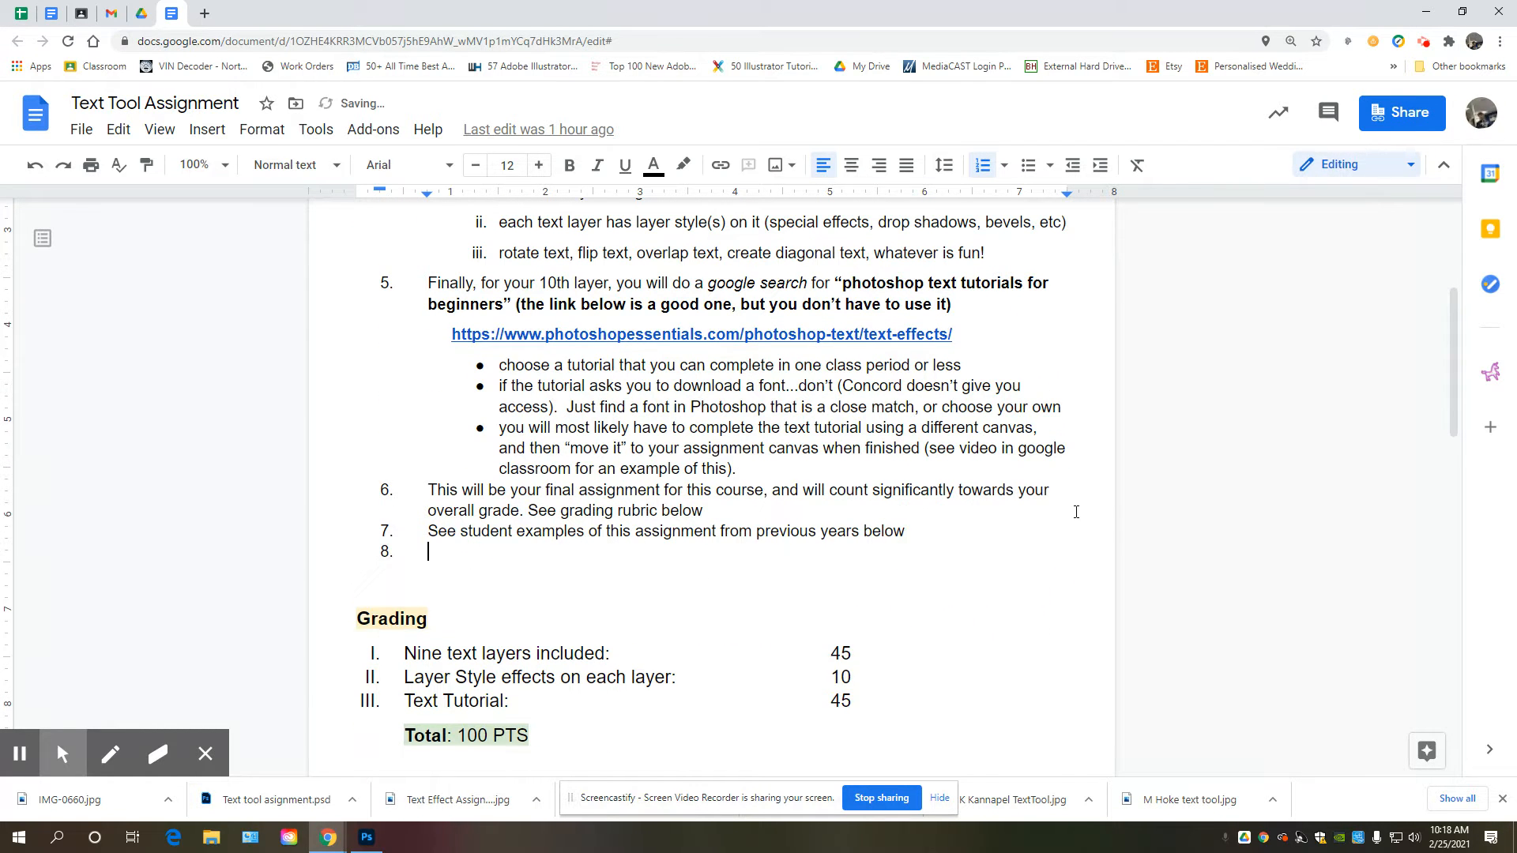
pyautogui.write('Szve')
pyautogui.press('BackSpace')
pyautogui.write('ave as (first name')
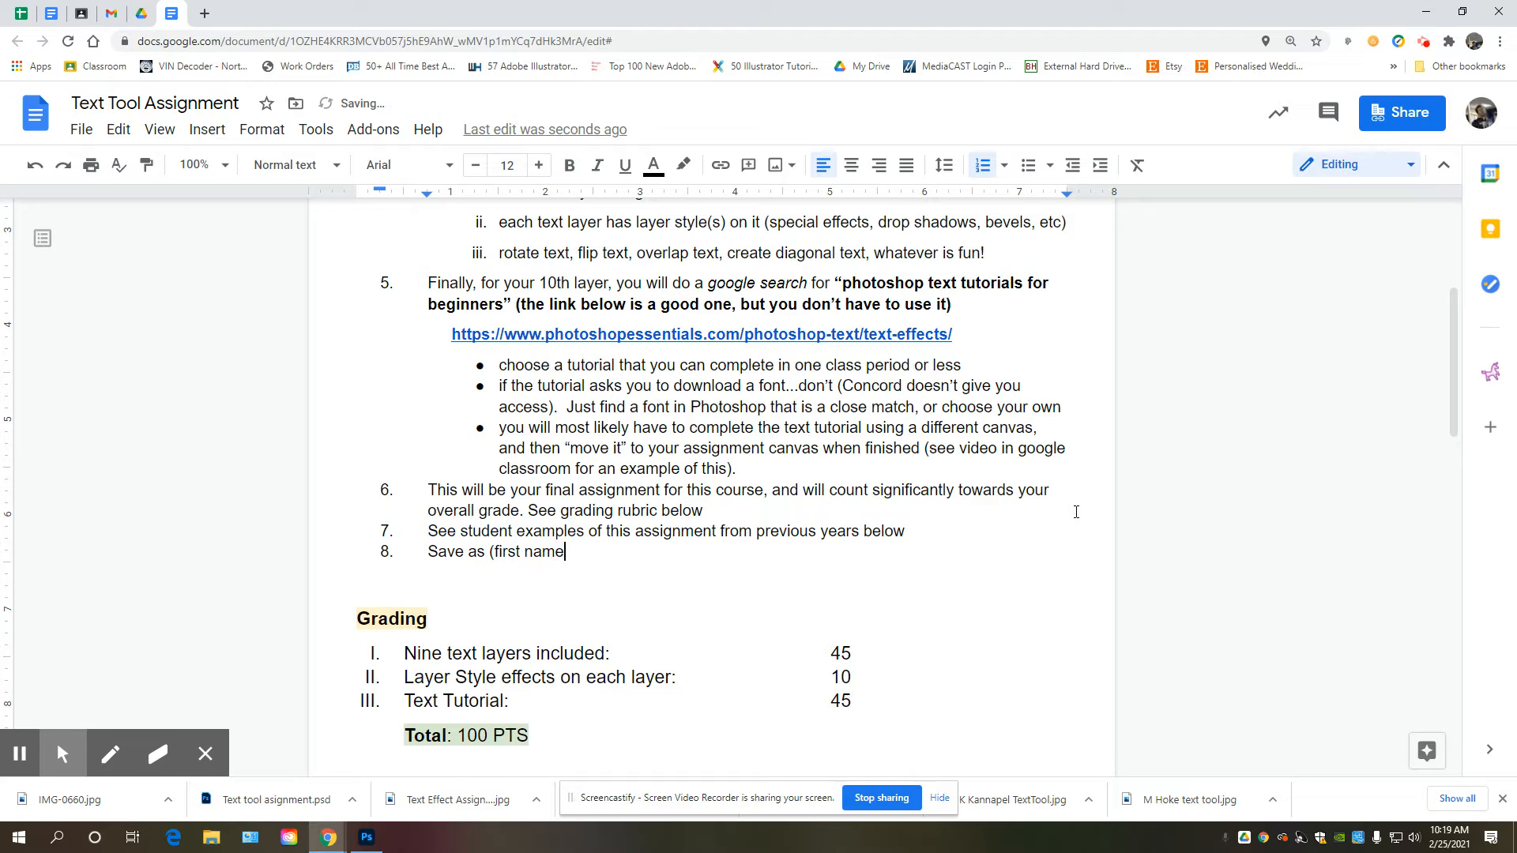
pyautogui.write(' TEx')
pyautogui.write('ext Tool')
pyautogui.write(')')
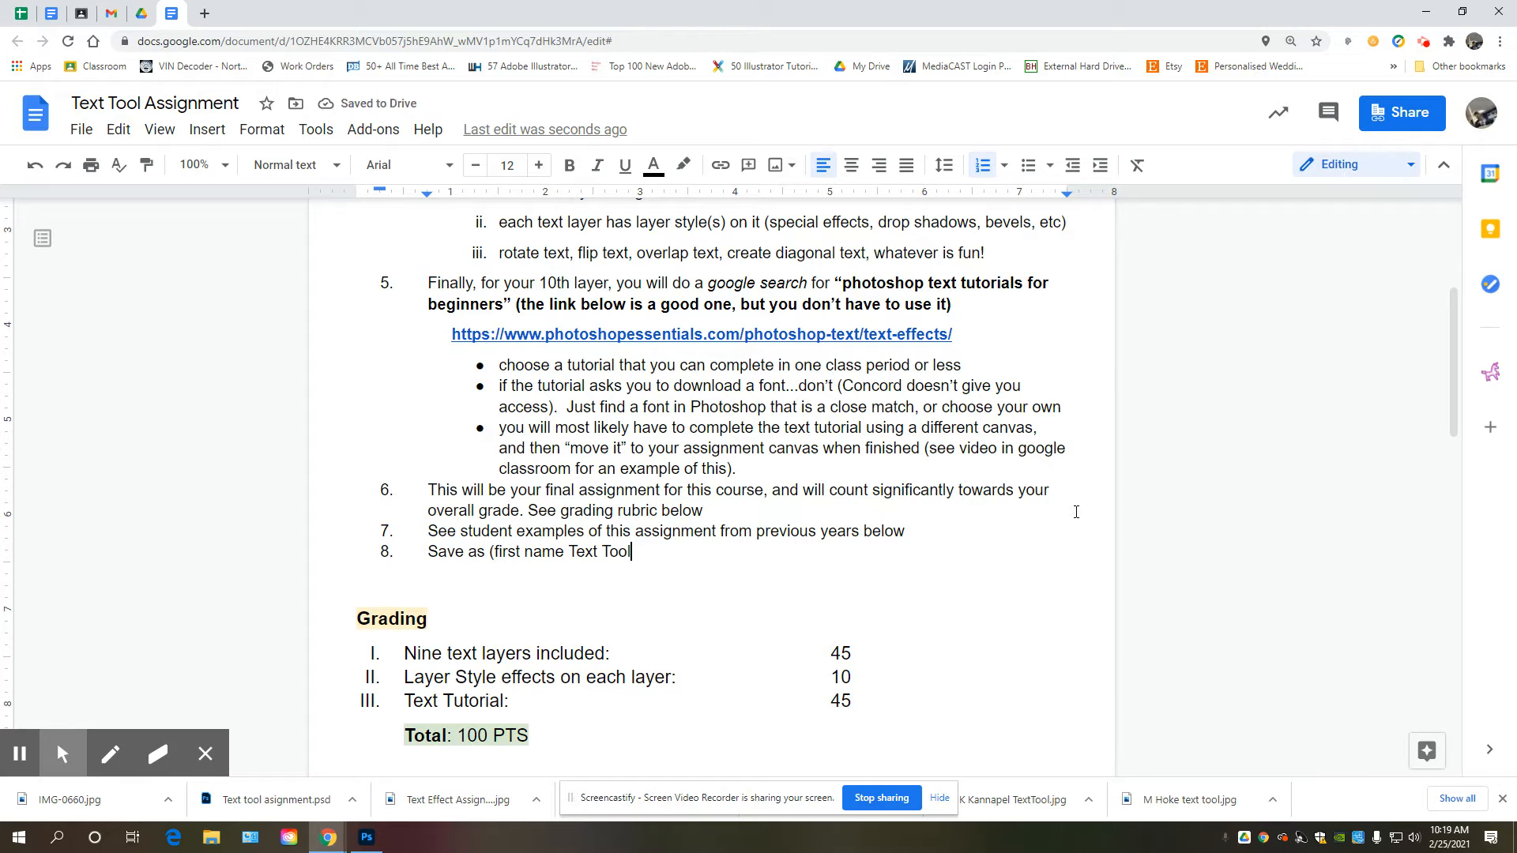
pyautogui.write(' / turn in a JPG when finsh')
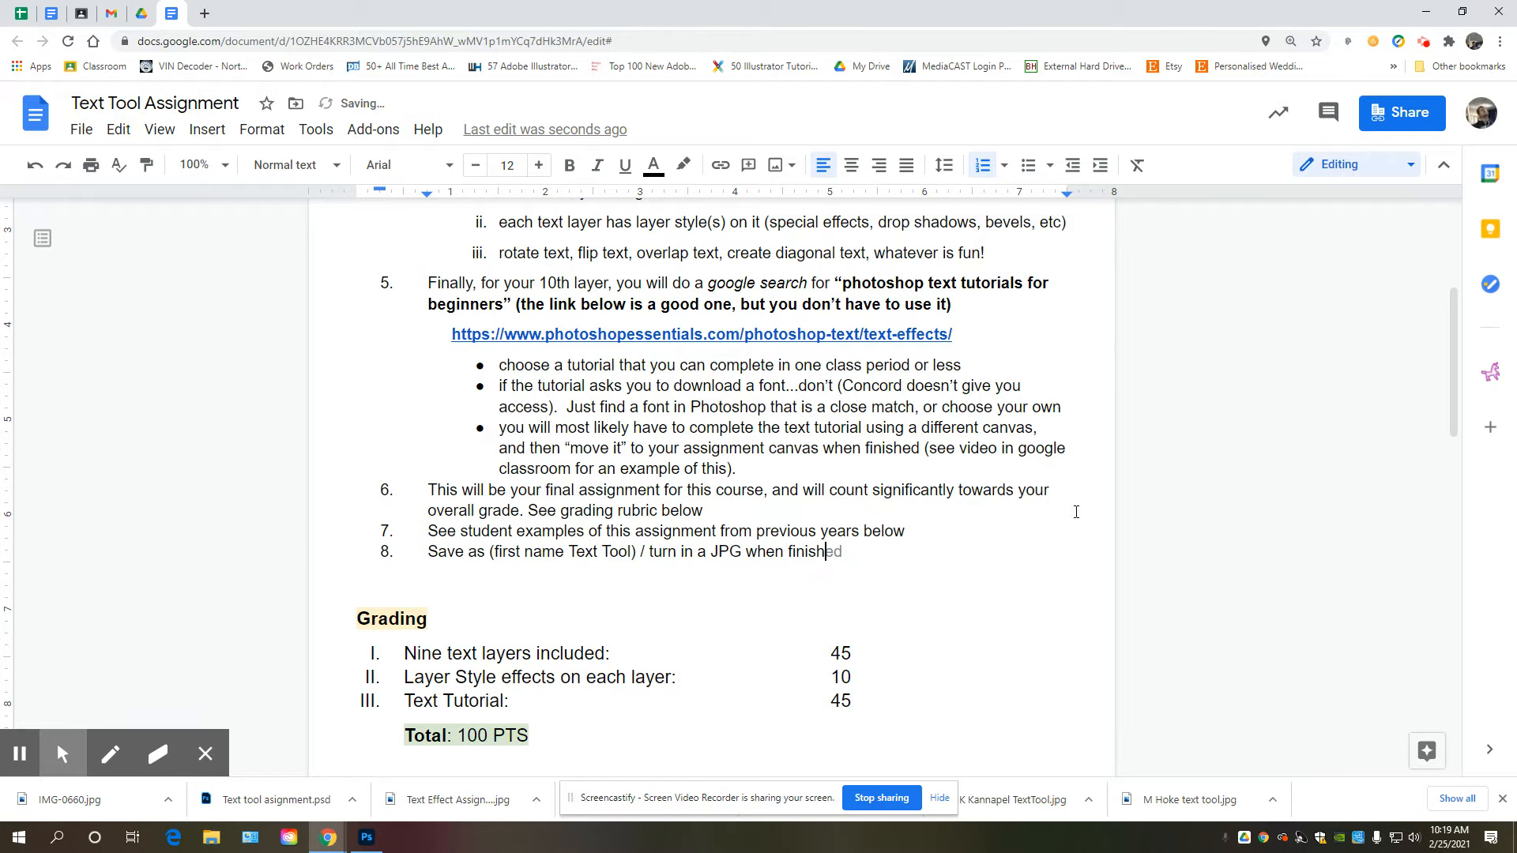
# Look over the grading section and the student example images farther down the assignment document.
pyautogui.scroll(-10, 1076, 512)
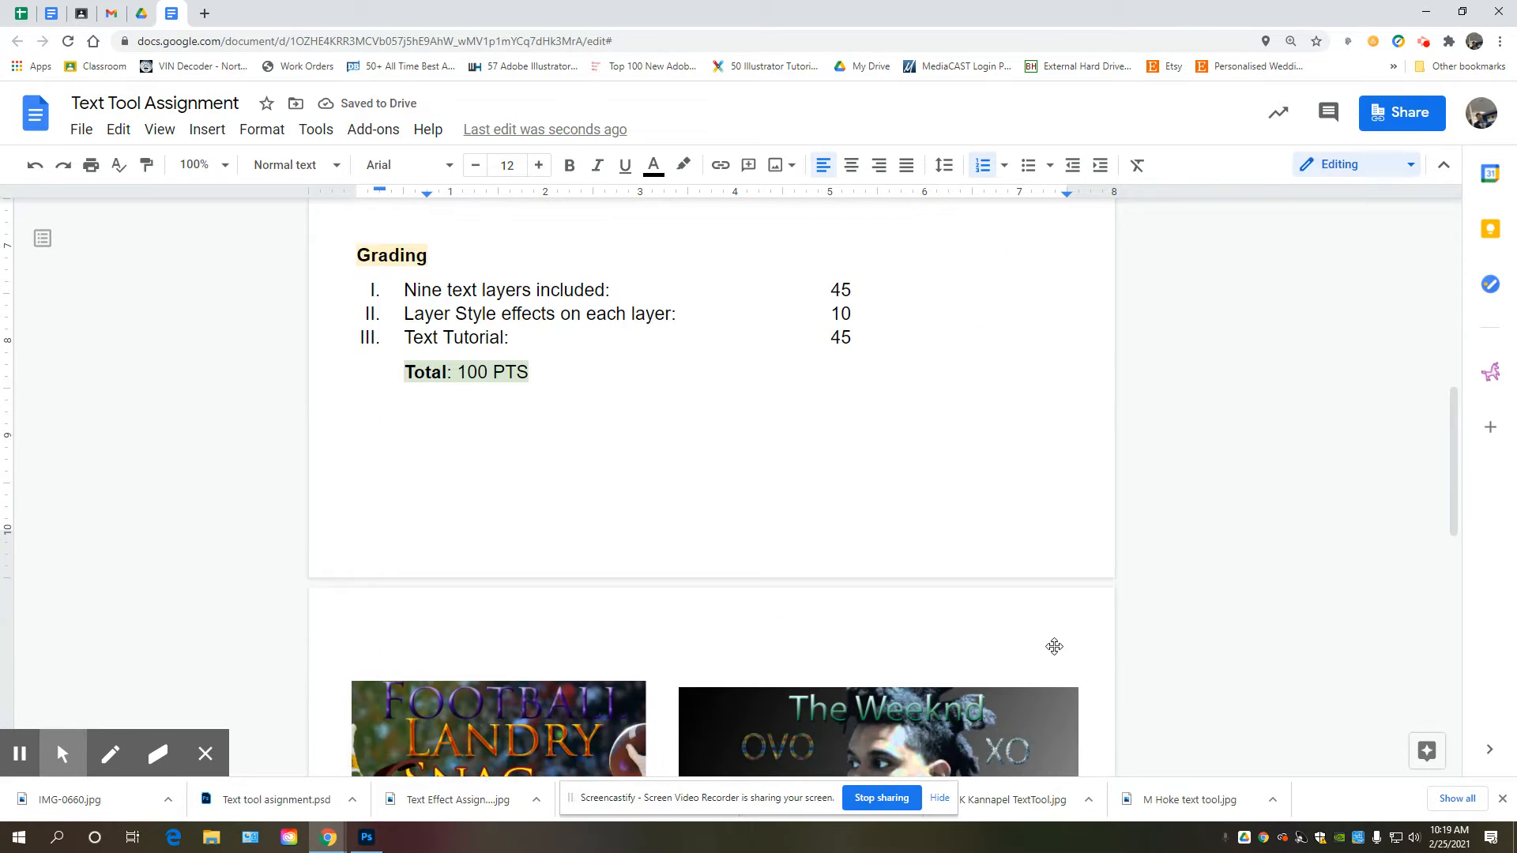
pyautogui.scroll(-3, 1055, 646)
pyautogui.scroll(12, 1055, 647)
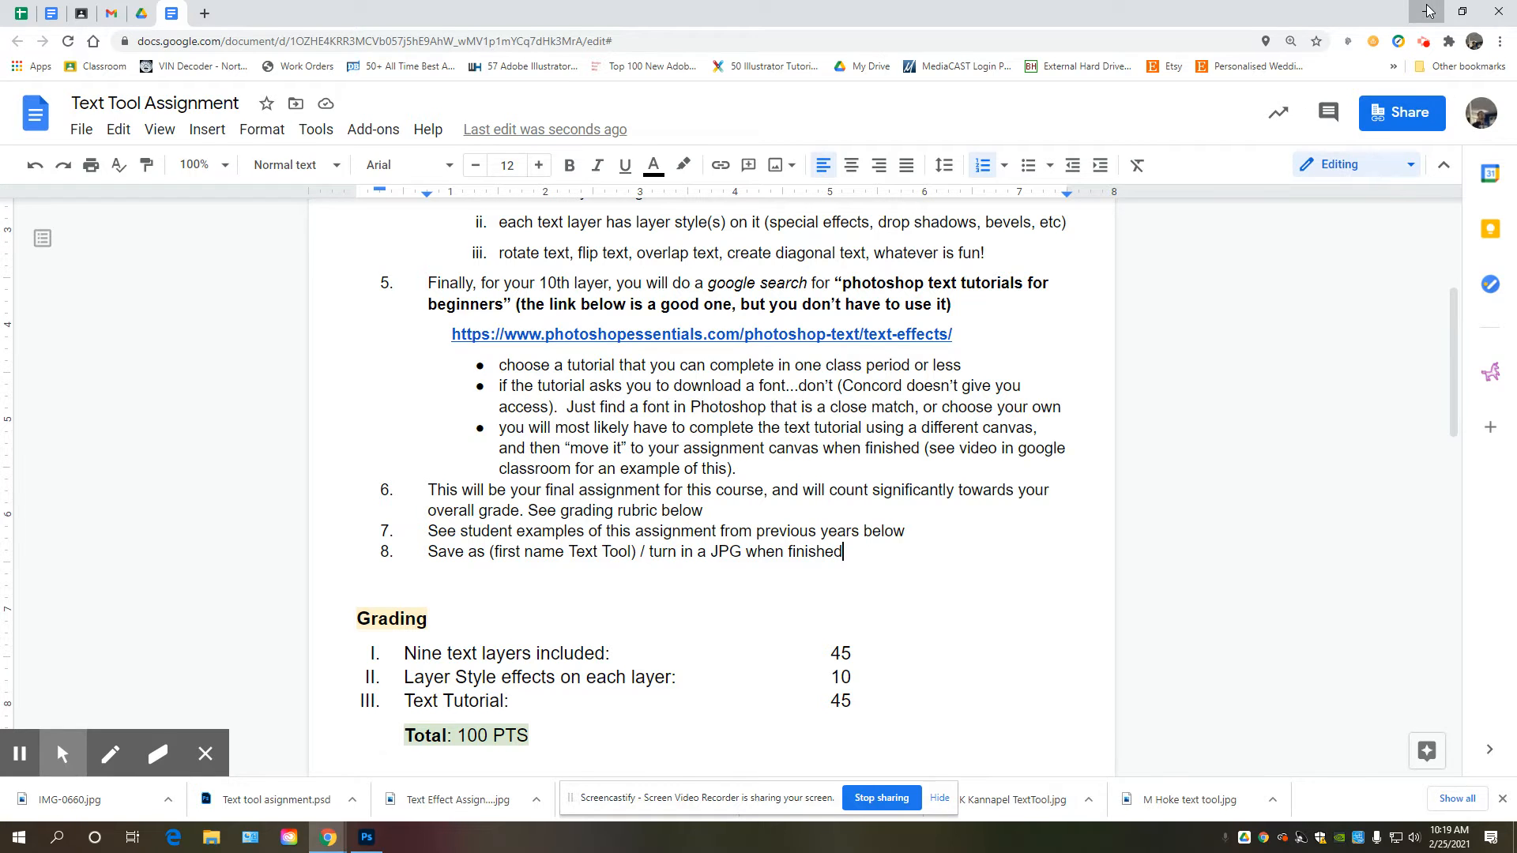
# Switch back to Photoshop and move the Layers panel beside the canvas so it is fully on screen.
pyautogui.hotkey('alt', 'Tab')
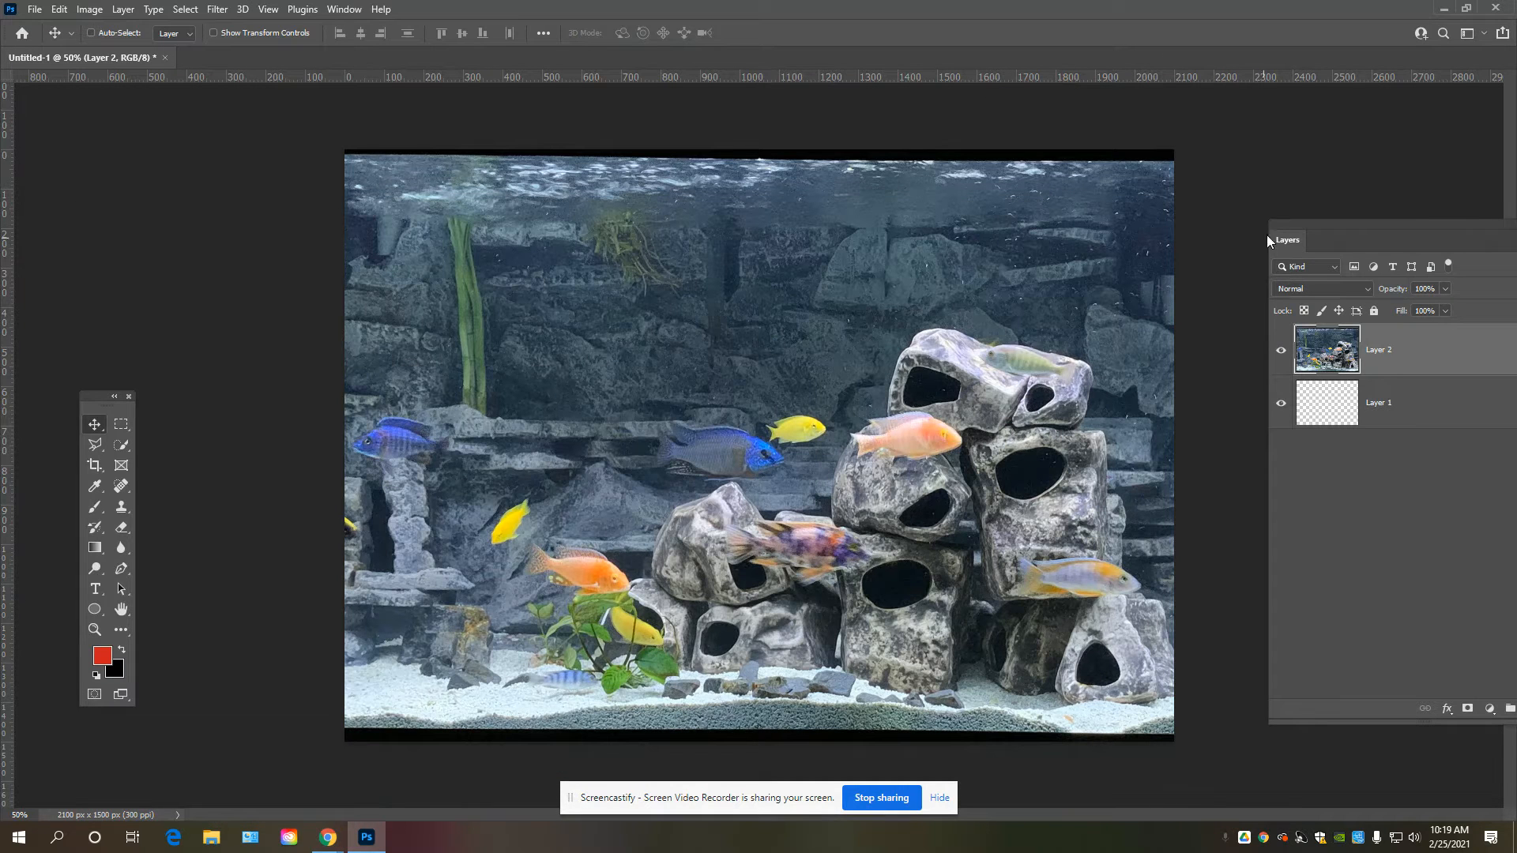
pyautogui.moveTo(1305, 235); pyautogui.dragTo(1226, 156)
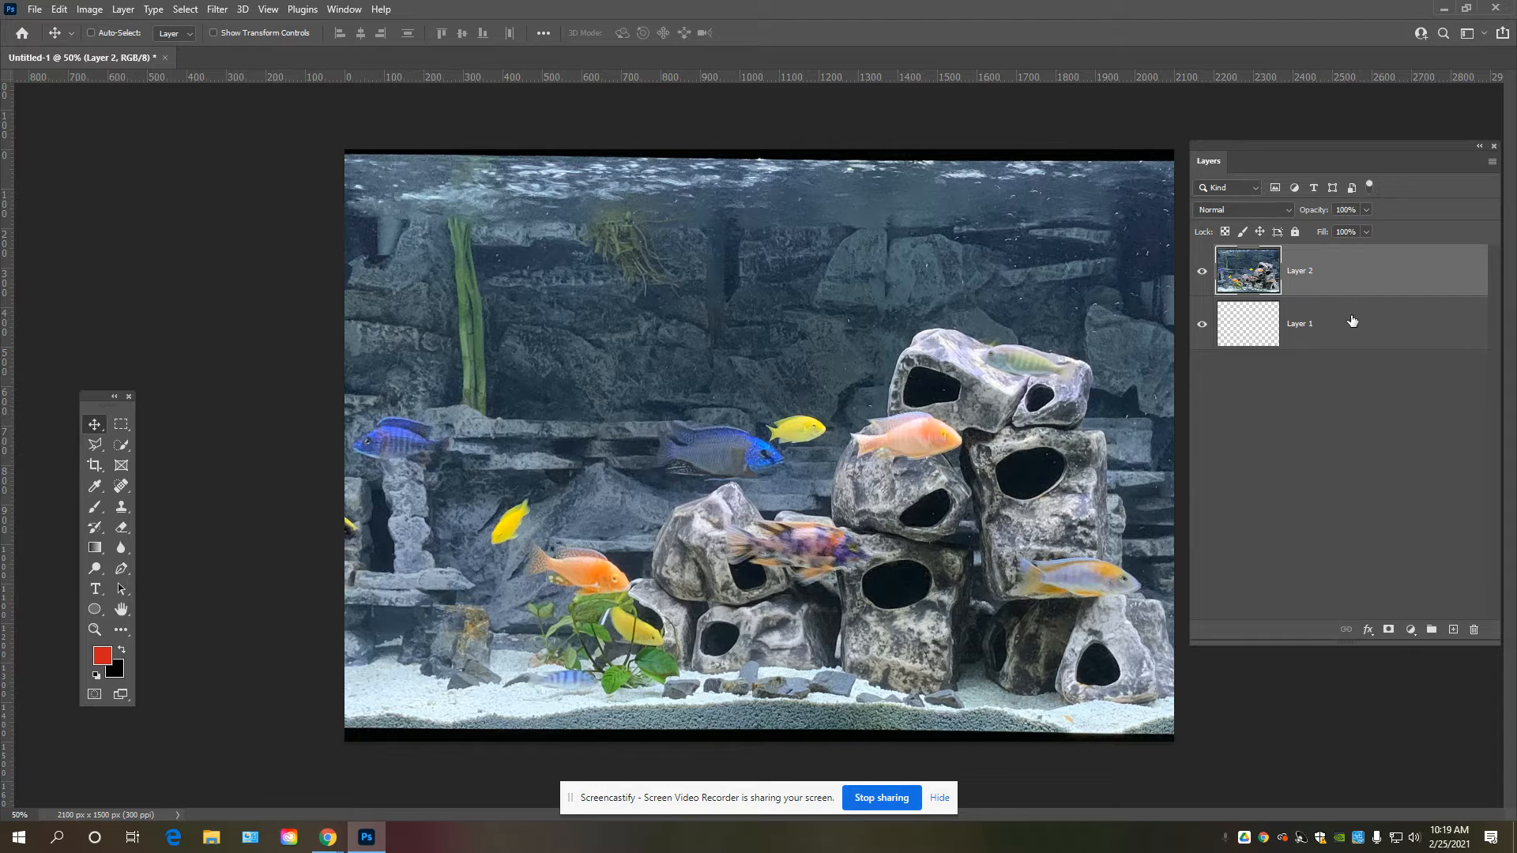
# Move the empty layer above the tank layer and fill it with a vertical linear gradient from dark blue down to light cyan.
pyautogui.click(1363, 342)
pyautogui.moveTo(1364, 335); pyautogui.dragTo(1355, 272)
pyautogui.press('g')
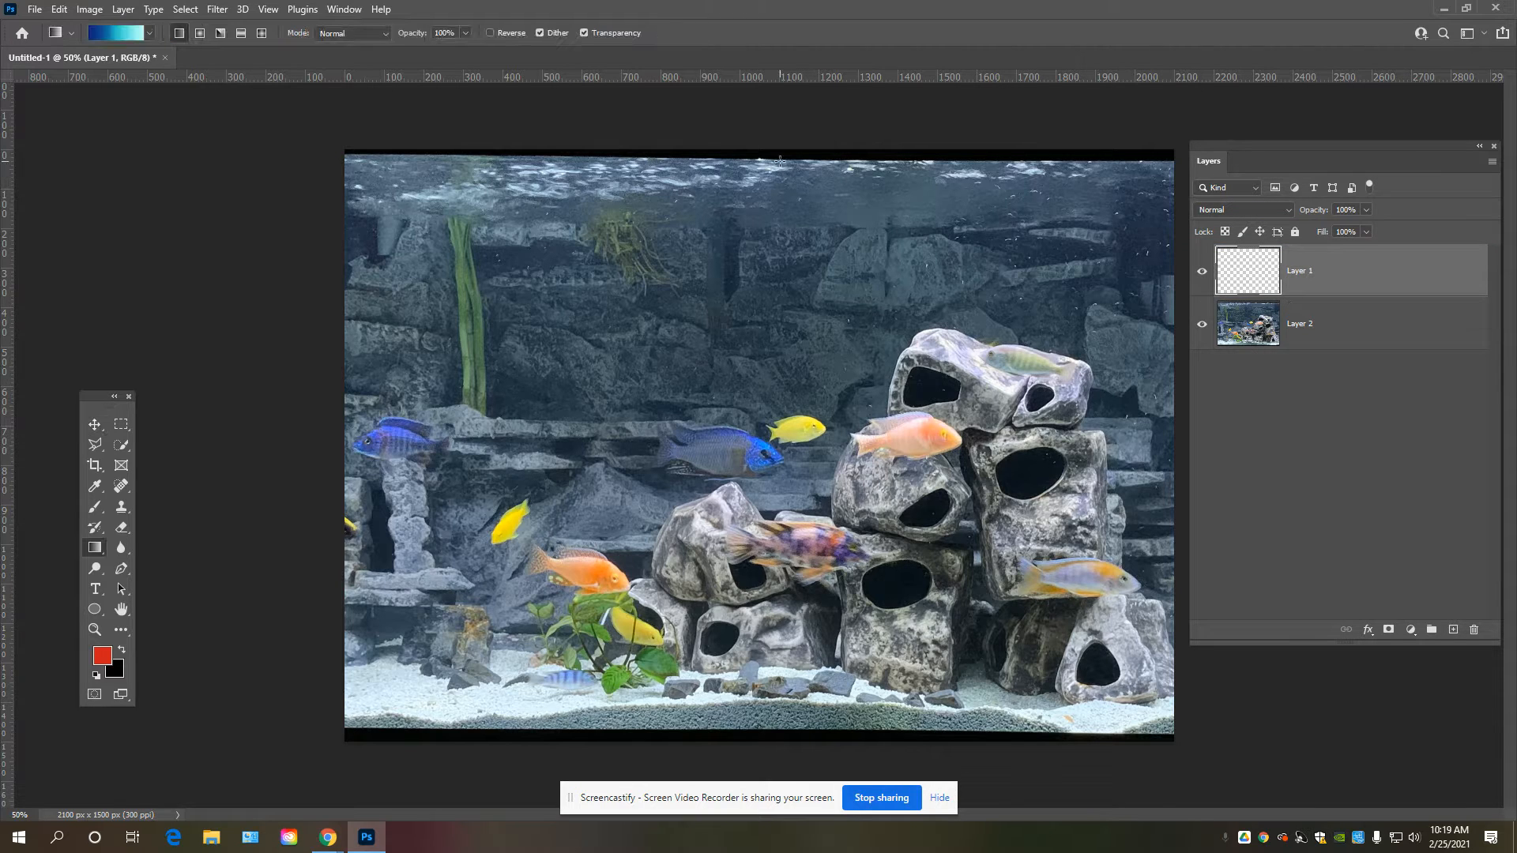
pyautogui.moveTo(766, 149); pyautogui.dragTo(724, 747)
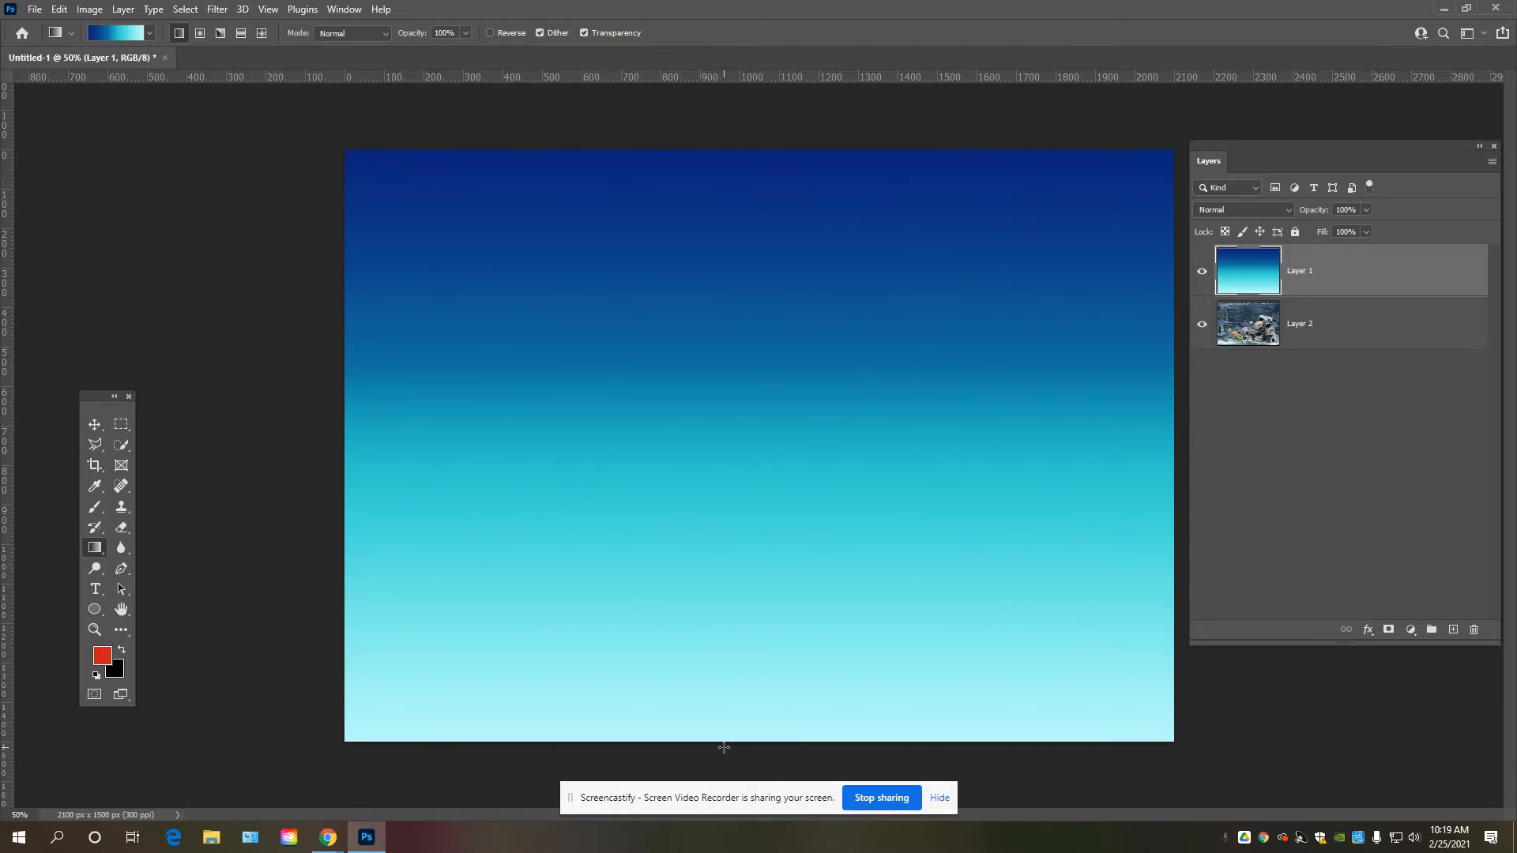
# Preview the gradient layer in the different blend modes and set it to Color.
pyautogui.click(1250, 210)
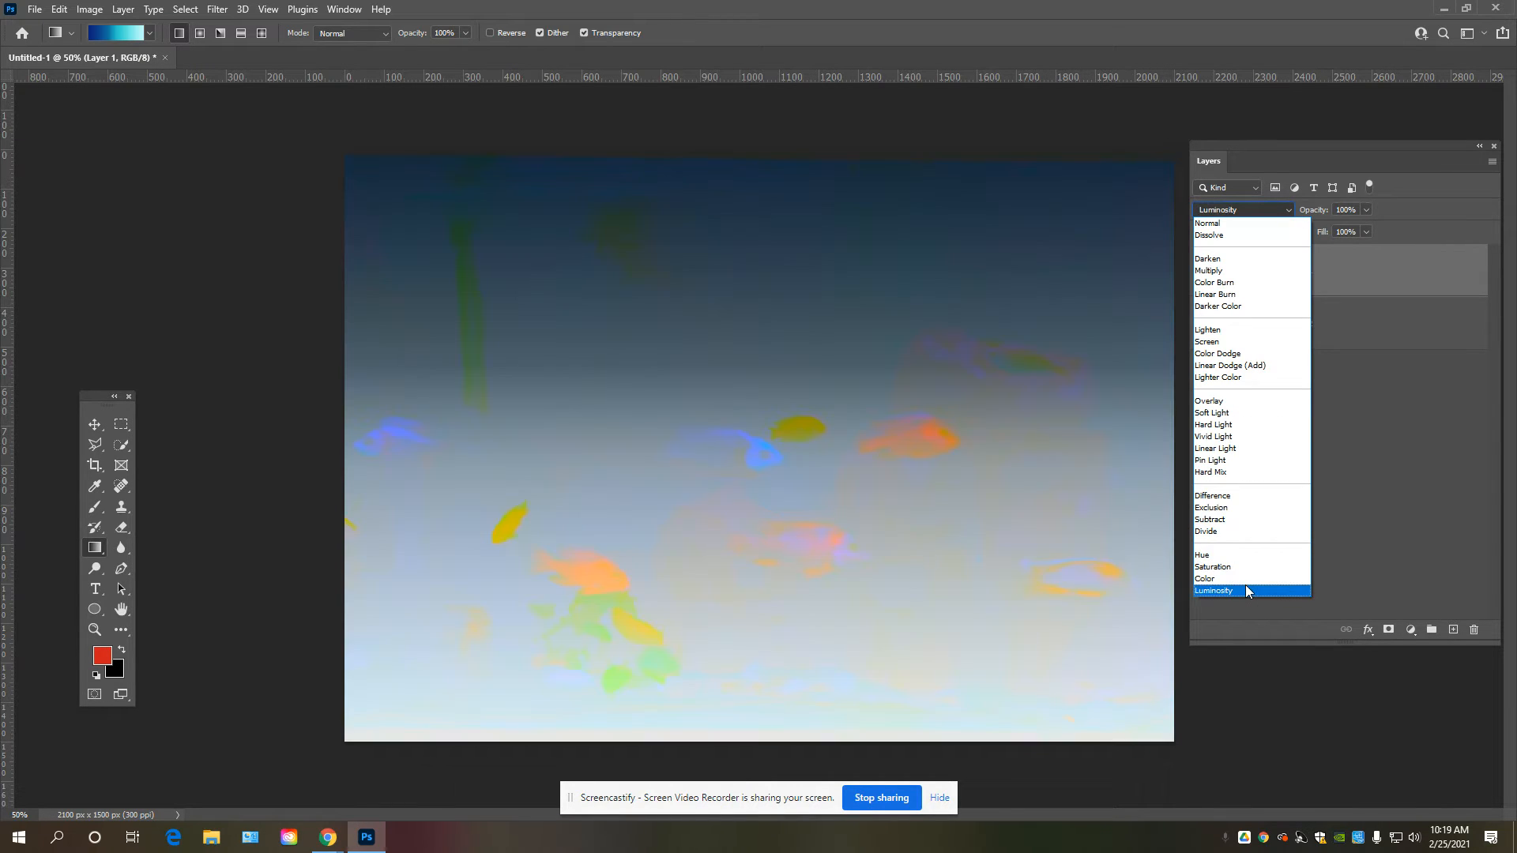
pyautogui.click(1246, 584)
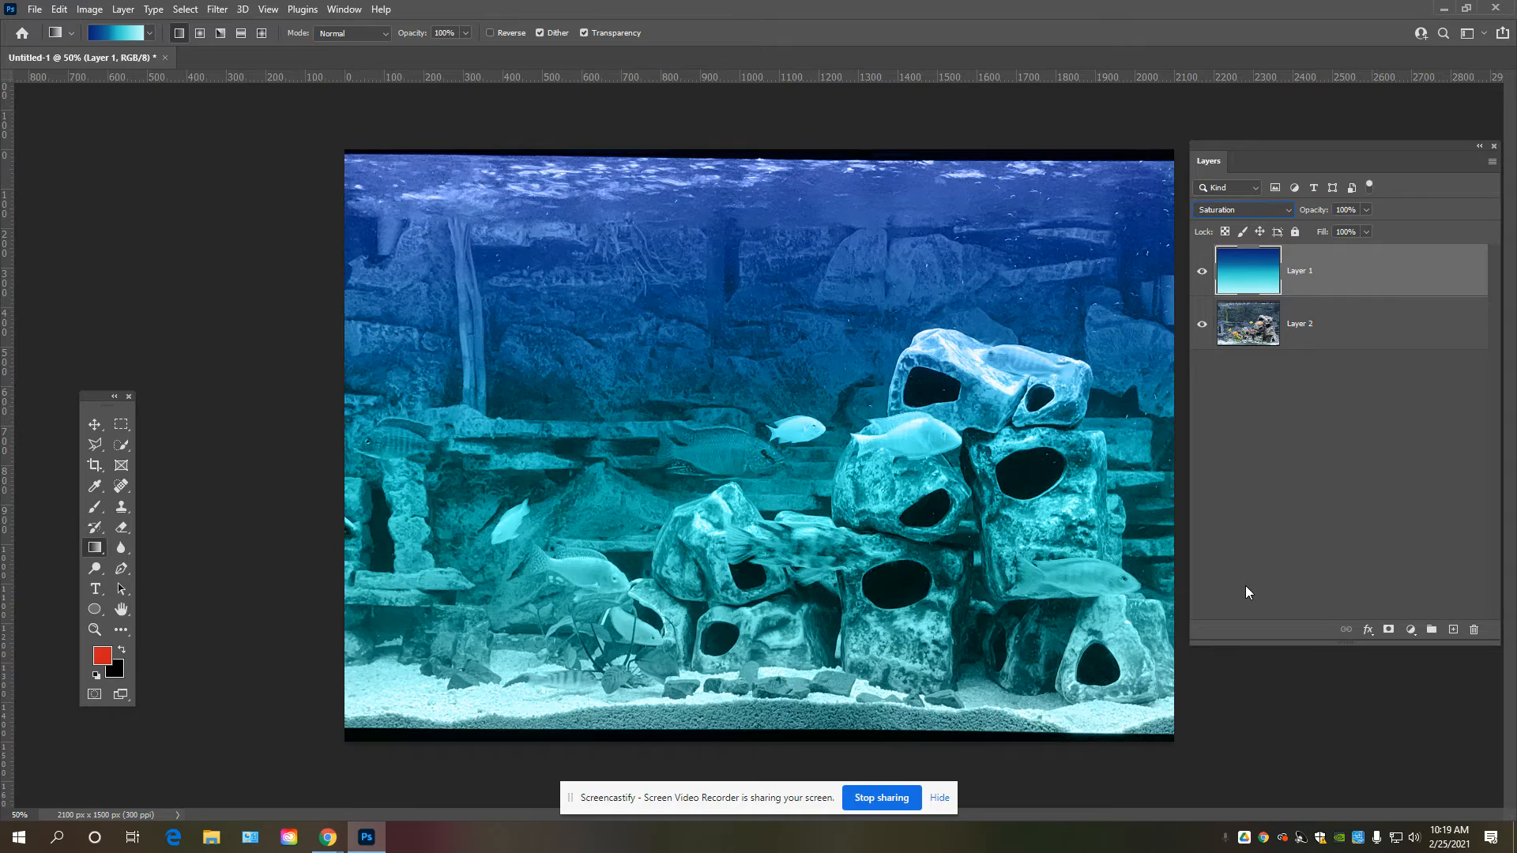
pyautogui.press('Up')
pyautogui.press('Up')
pyautogui.press('Up')
pyautogui.press('Up')
pyautogui.press('Up')
pyautogui.press('Up')
pyautogui.press('Up')
pyautogui.press('Up')
pyautogui.press('Up')
pyautogui.press('Up')
pyautogui.press('Up')
pyautogui.press('Up')
pyautogui.press('Up')
pyautogui.press('Up')
pyautogui.press('Up')
pyautogui.press('Up')
pyautogui.press('Up')
pyautogui.press('Up')
pyautogui.press('Up')
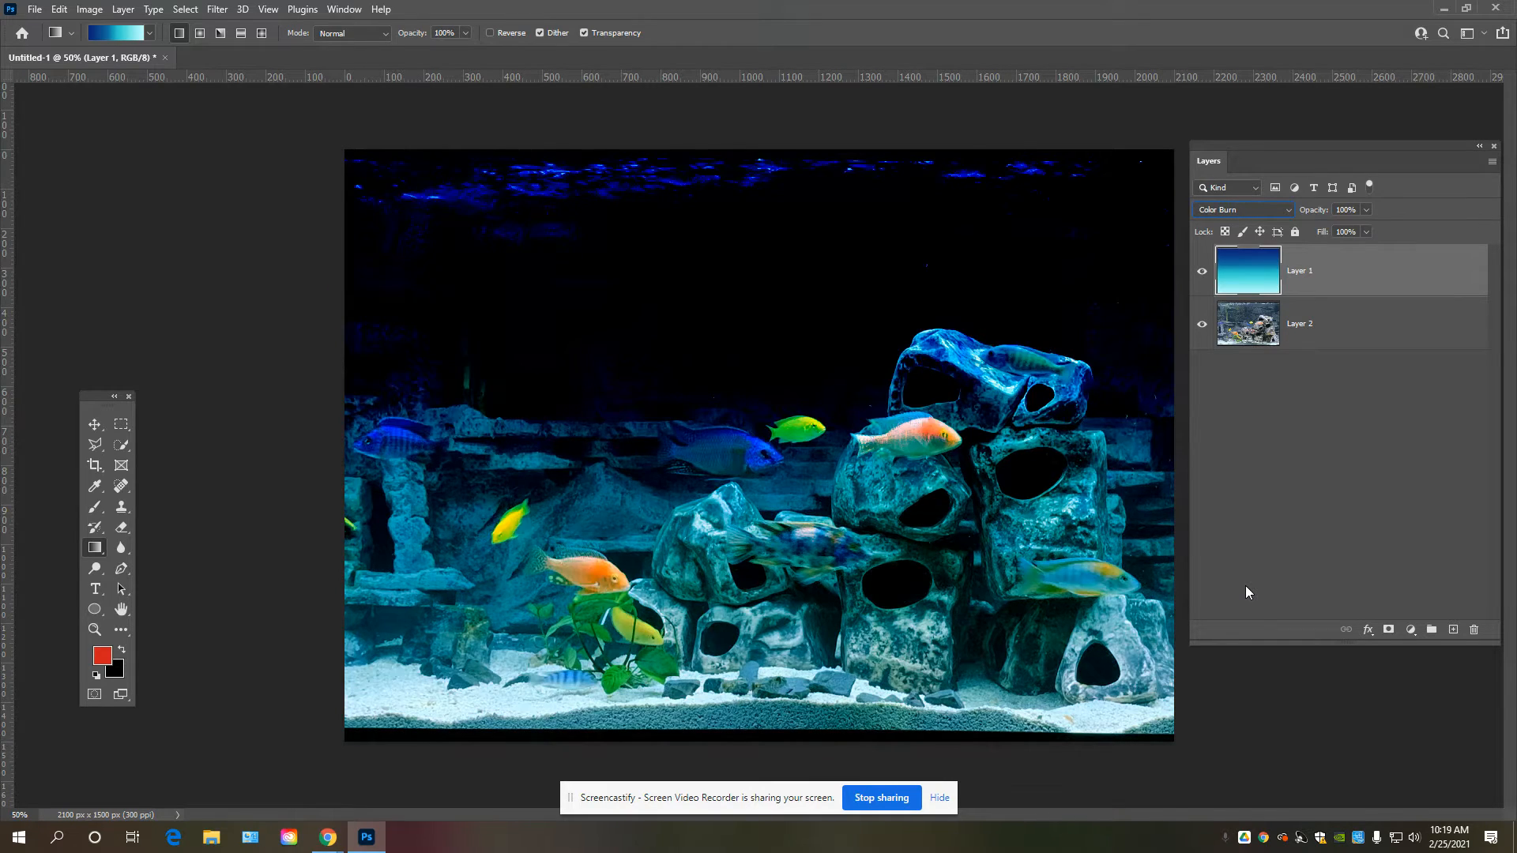
pyautogui.press('Up')
pyautogui.press('Up')
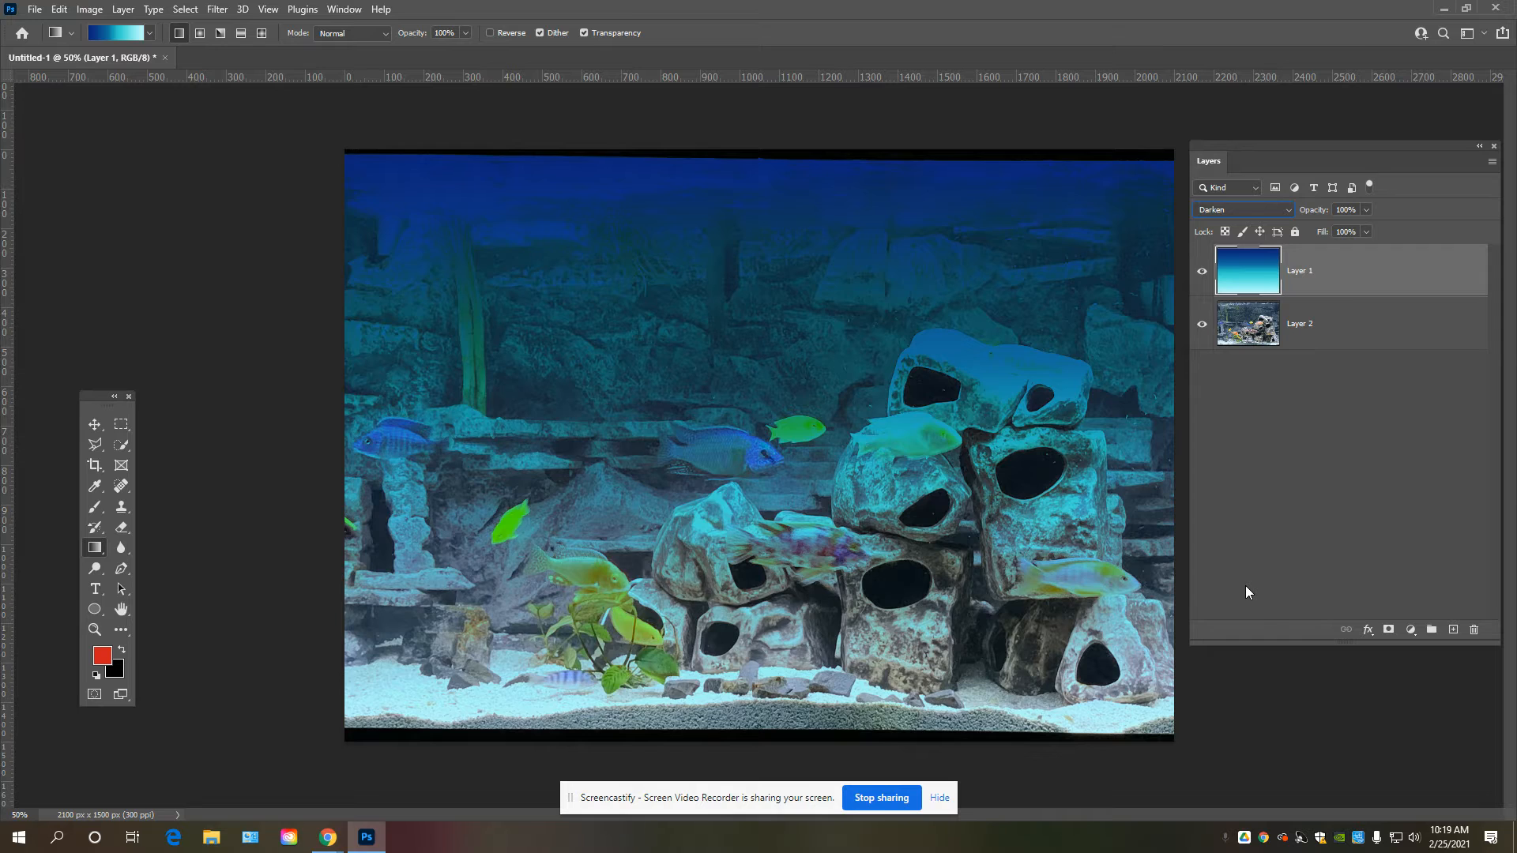
pyautogui.press('Up')
pyautogui.press('Down')
pyautogui.press('Down')
pyautogui.press('Down')
pyautogui.press('Down')
pyautogui.press('Down')
pyautogui.press('Down')
pyautogui.press('Down')
pyautogui.press('Down')
pyautogui.press('Down')
pyautogui.press('Down')
pyautogui.press('Down')
pyautogui.press('Down')
pyautogui.press('Down')
pyautogui.press('Down')
pyautogui.press('Down')
pyautogui.press('Down')
pyautogui.press('Down')
pyautogui.press('Down')
pyautogui.press('Down')
pyautogui.press('Down')
pyautogui.press('Down')
pyautogui.press('Down')
pyautogui.press('Down')
pyautogui.press('Down')
pyautogui.press('Down')
pyautogui.press('Up')
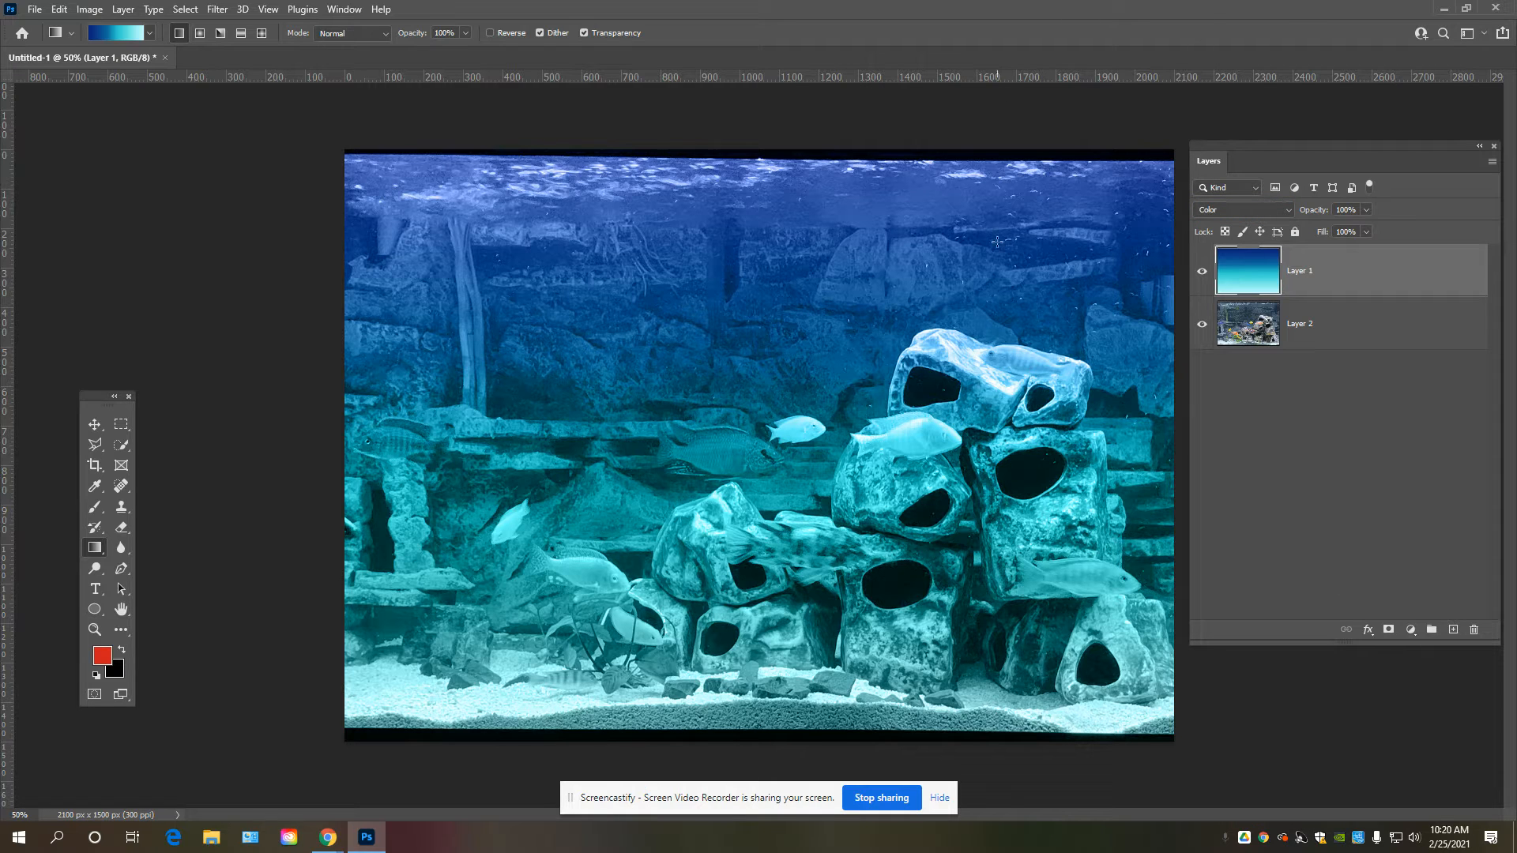
# Move the Layers panel and the tool palette to better spots beside the canvas and activate the Horizontal Type Tool.
pyautogui.moveTo(1213, 156); pyautogui.dragTo(1228, 137)
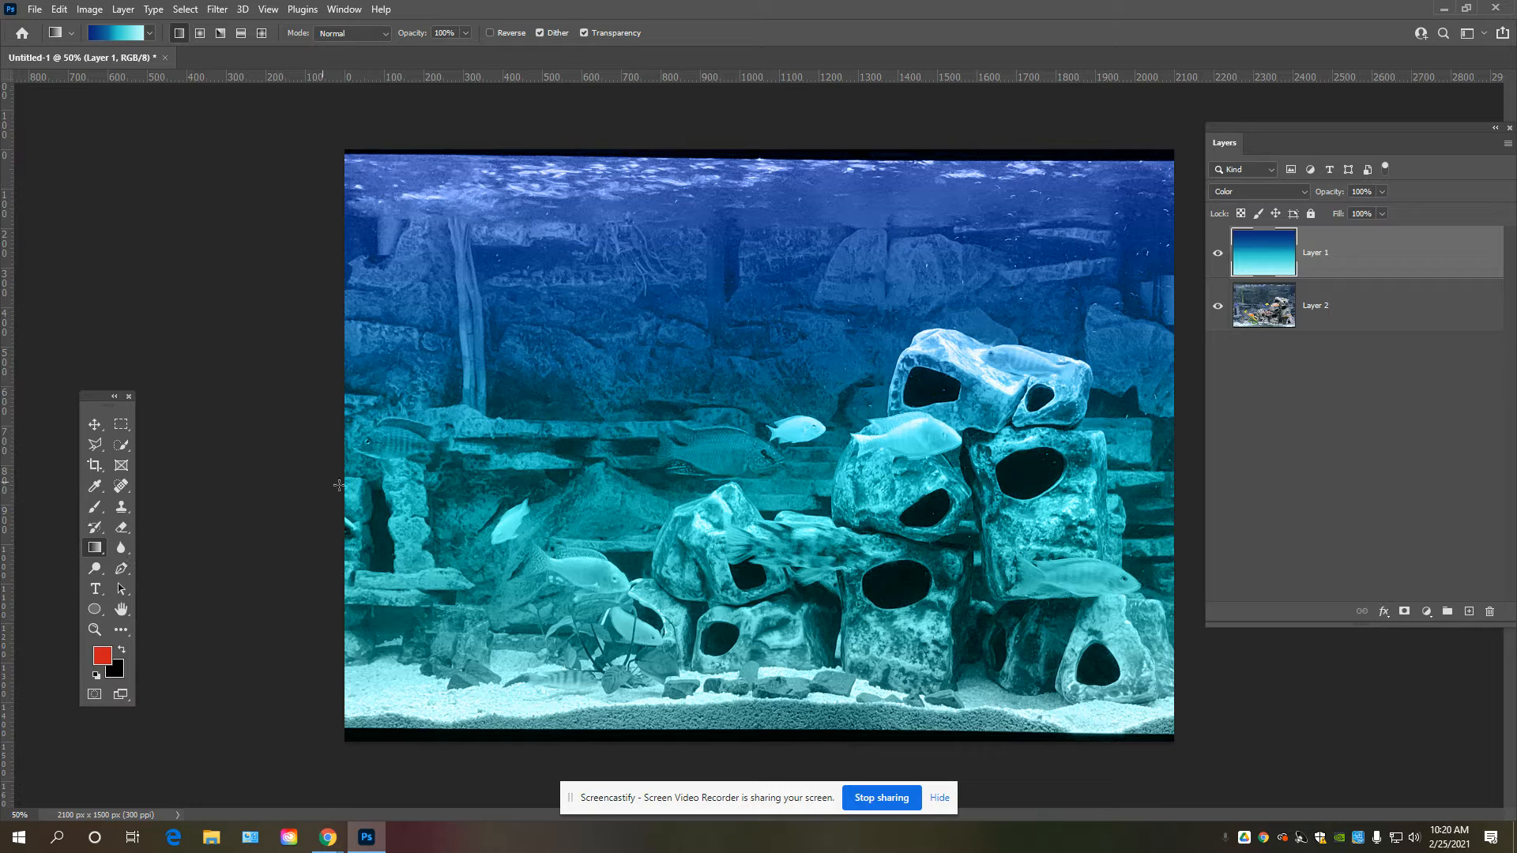
pyautogui.press('t')
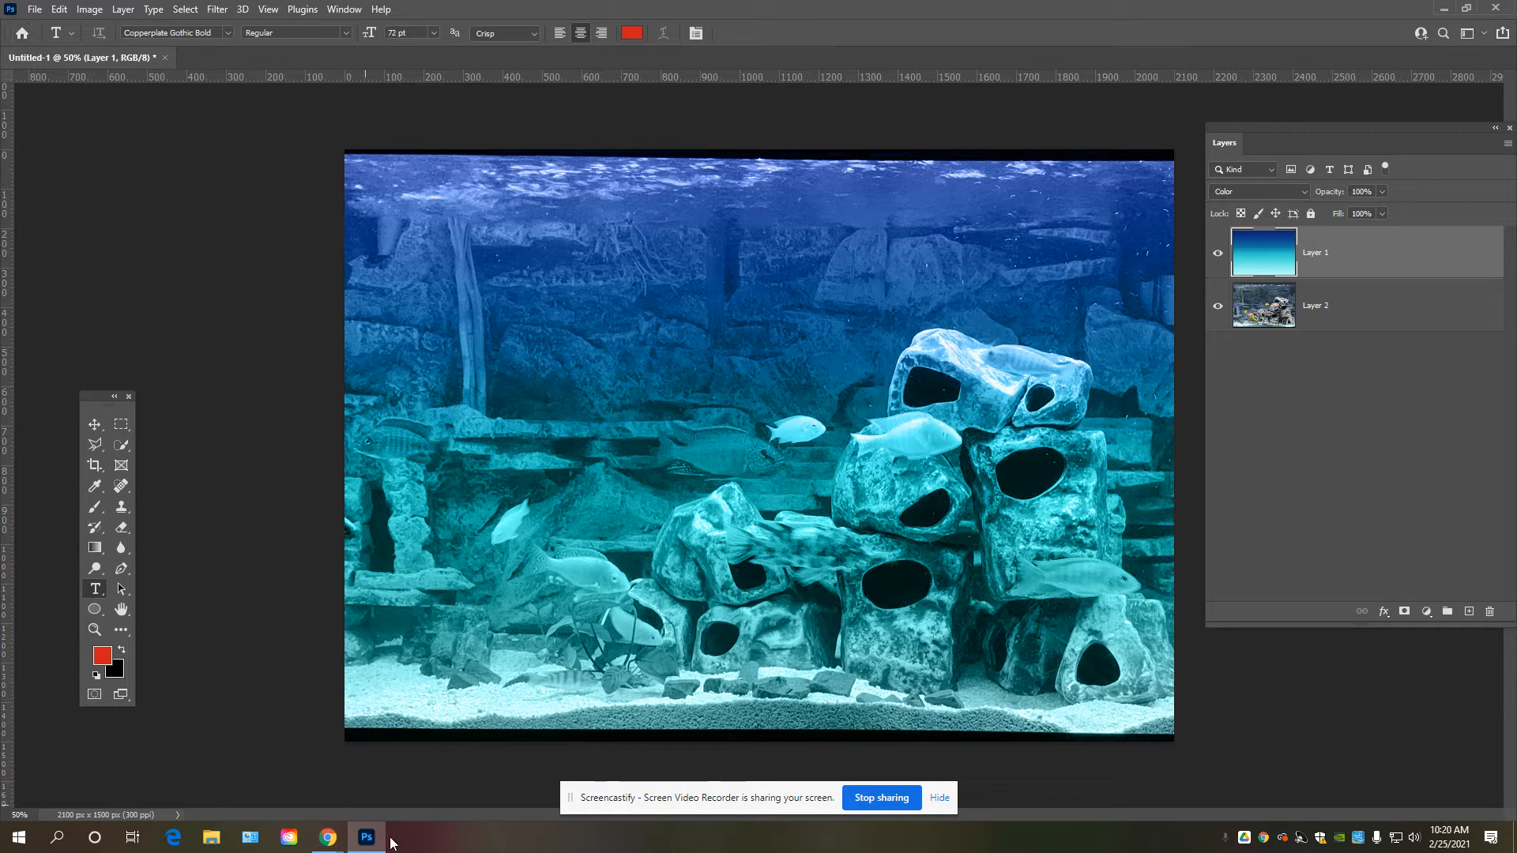
pyautogui.moveTo(95, 405); pyautogui.dragTo(92, 195)
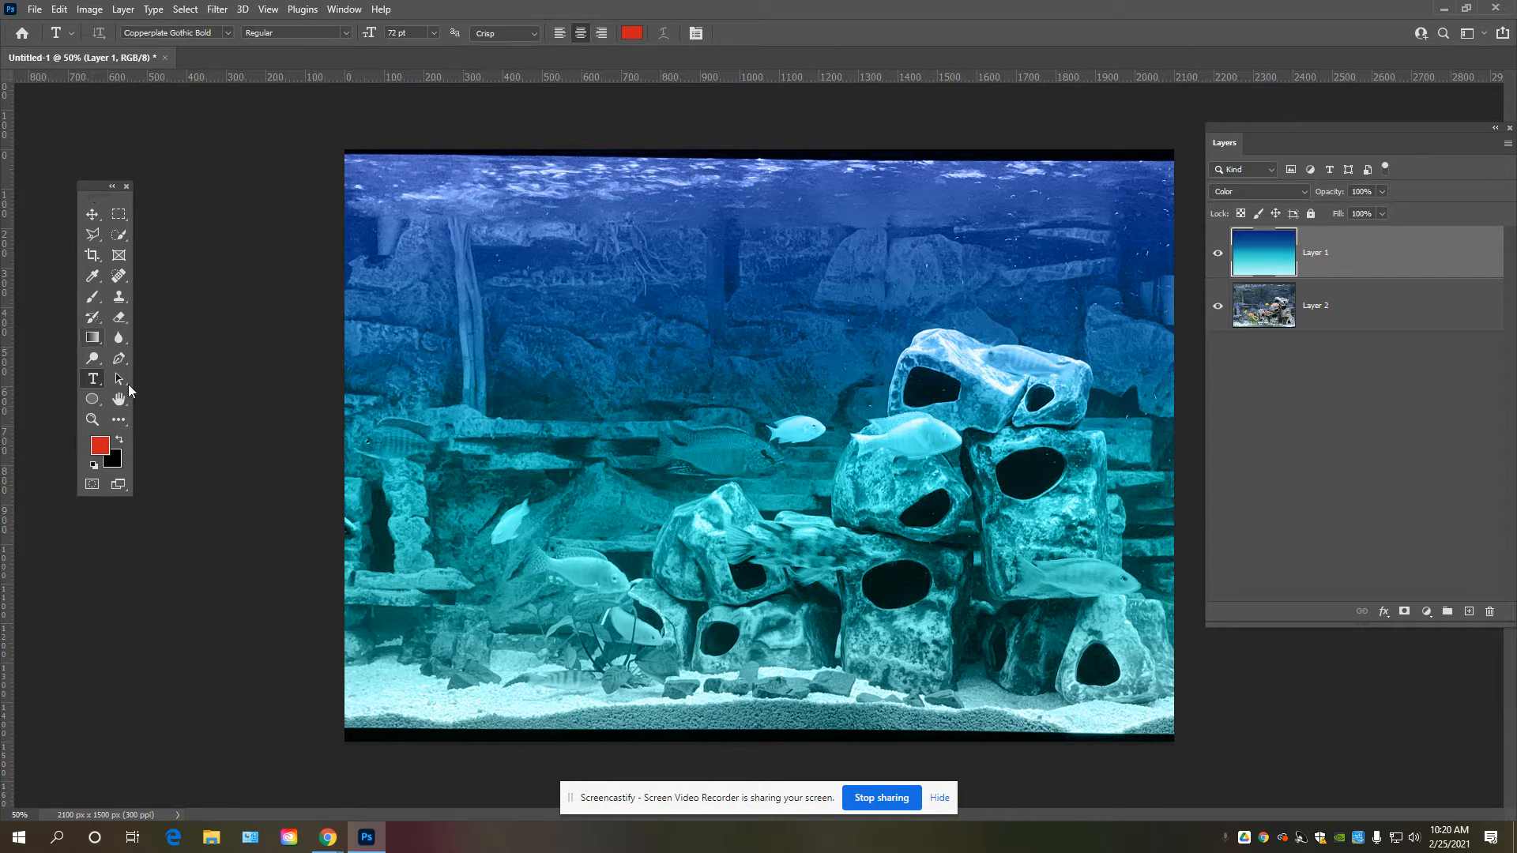
pyautogui.rightClick(93, 379)
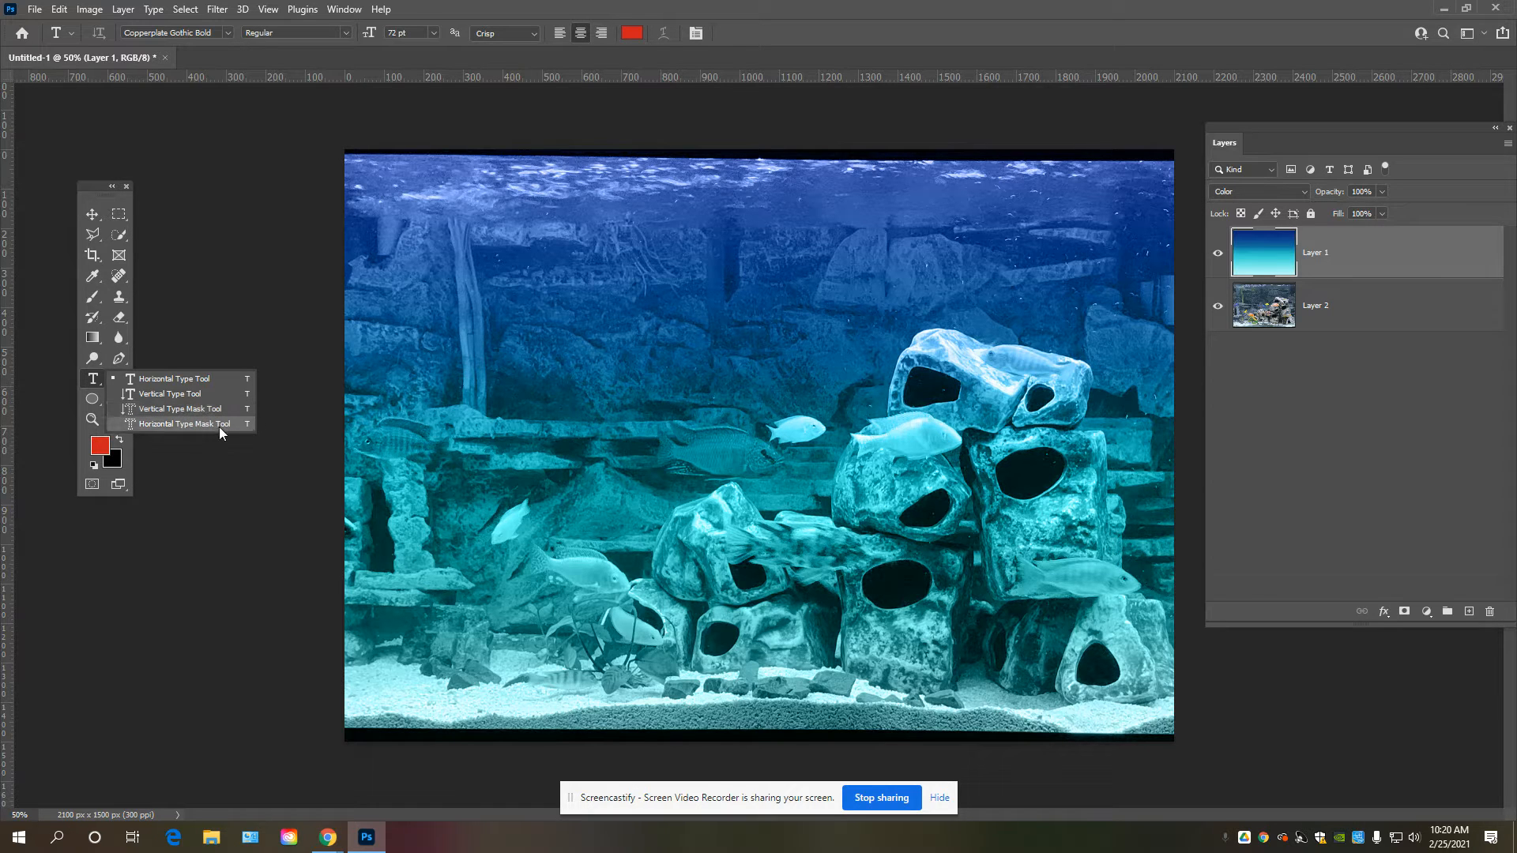
pyautogui.click(192, 379)
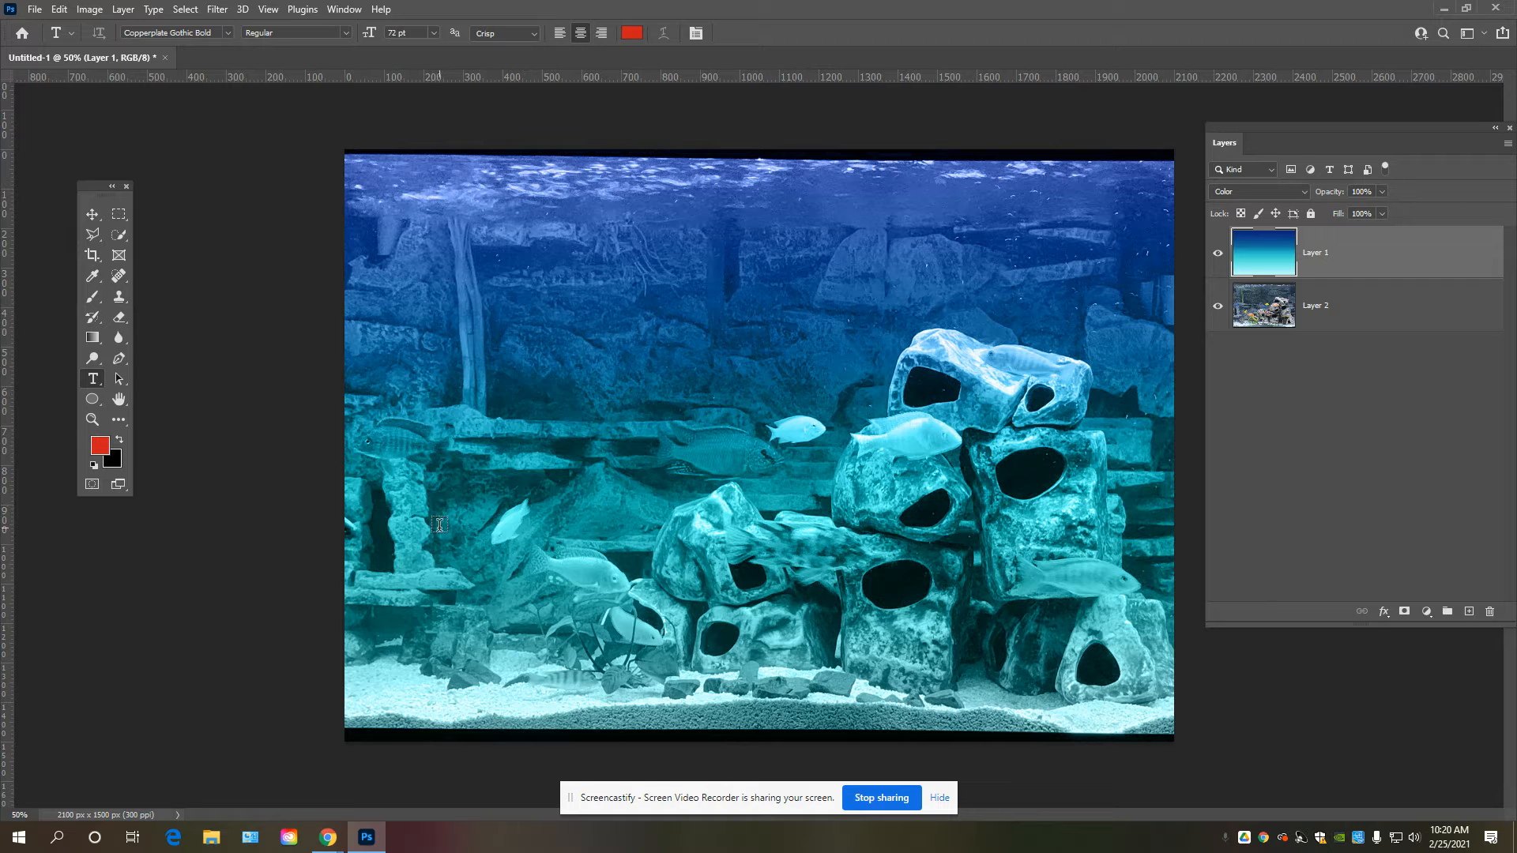
# Try a paragraph text box across the middle of the canvas with sample letters and delete its layer.
pyautogui.moveTo(439, 526); pyautogui.dragTo(1001, 273)
pyautogui.write('WTGWETGBHNJ')
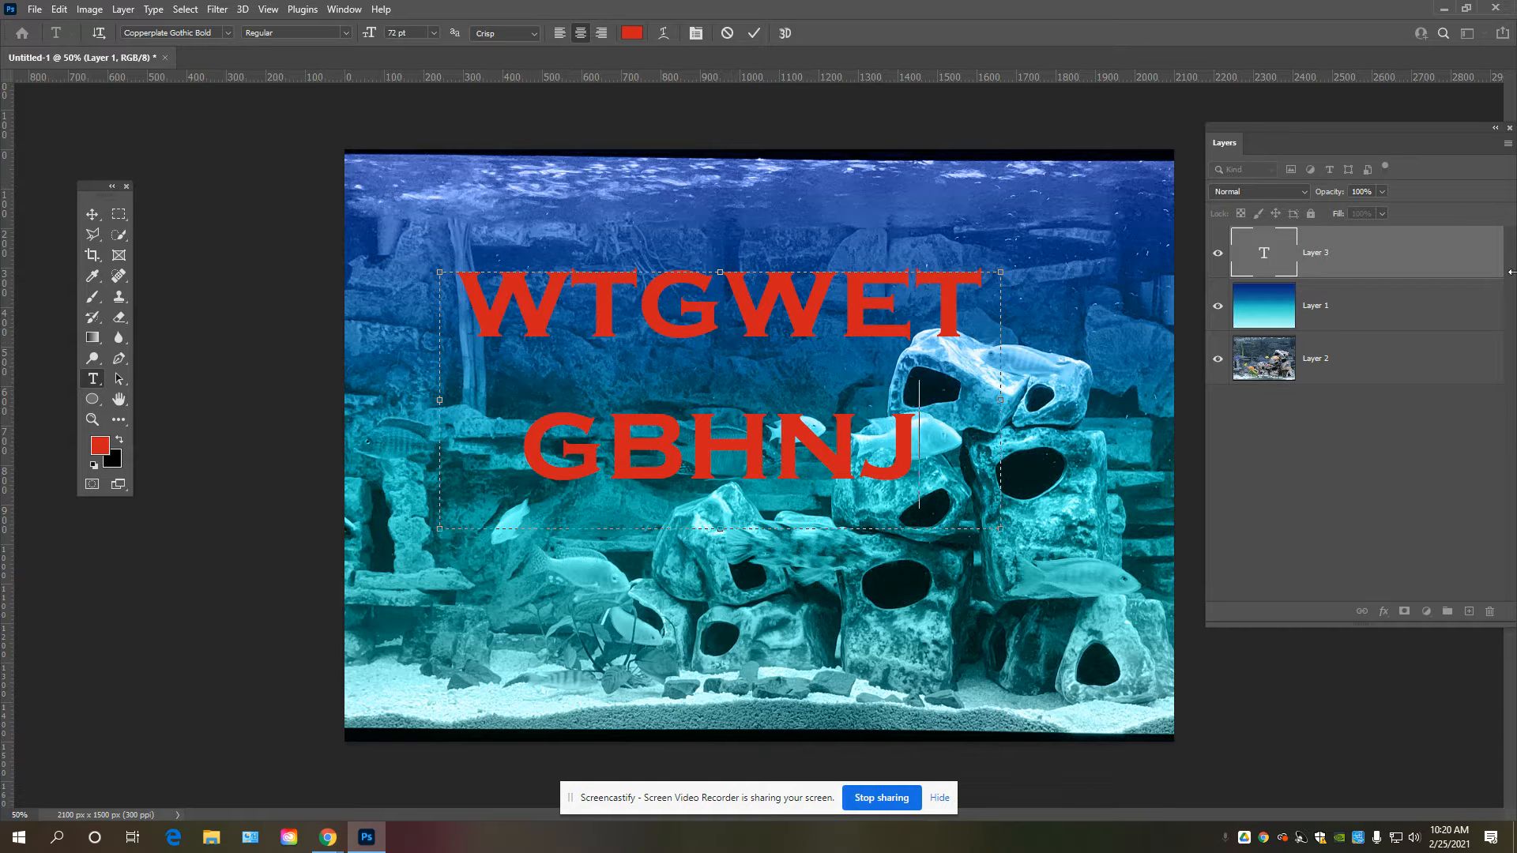
pyautogui.moveTo(1474, 272); pyautogui.dragTo(1485, 609)
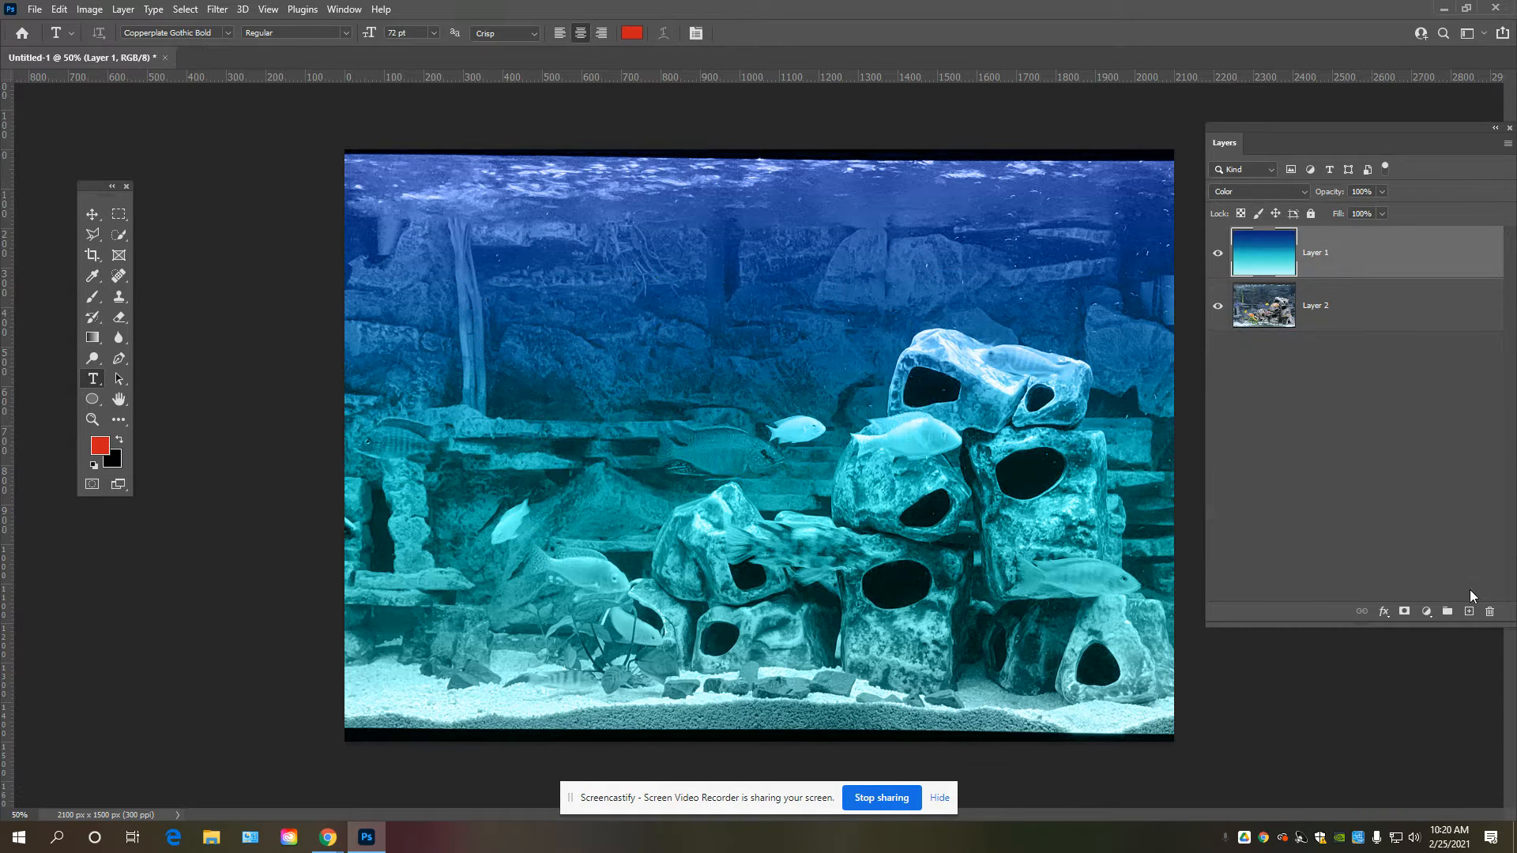
# Add the point text "CICHLIDS" as a heading and move it fully onto the upper part of the canvas.
pyautogui.click(608, 412)
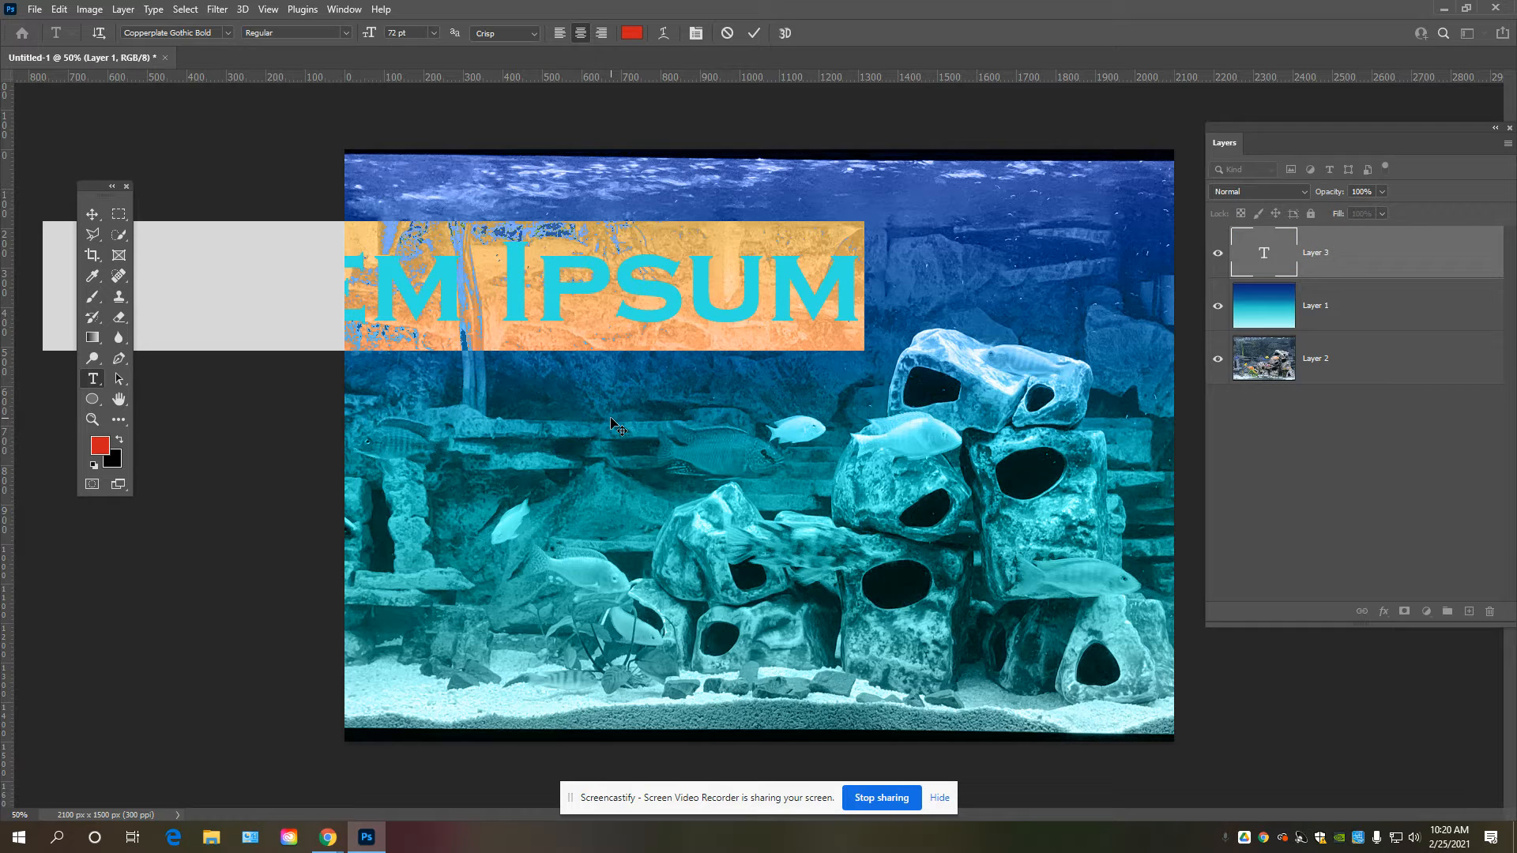
pyautogui.write('CIC')
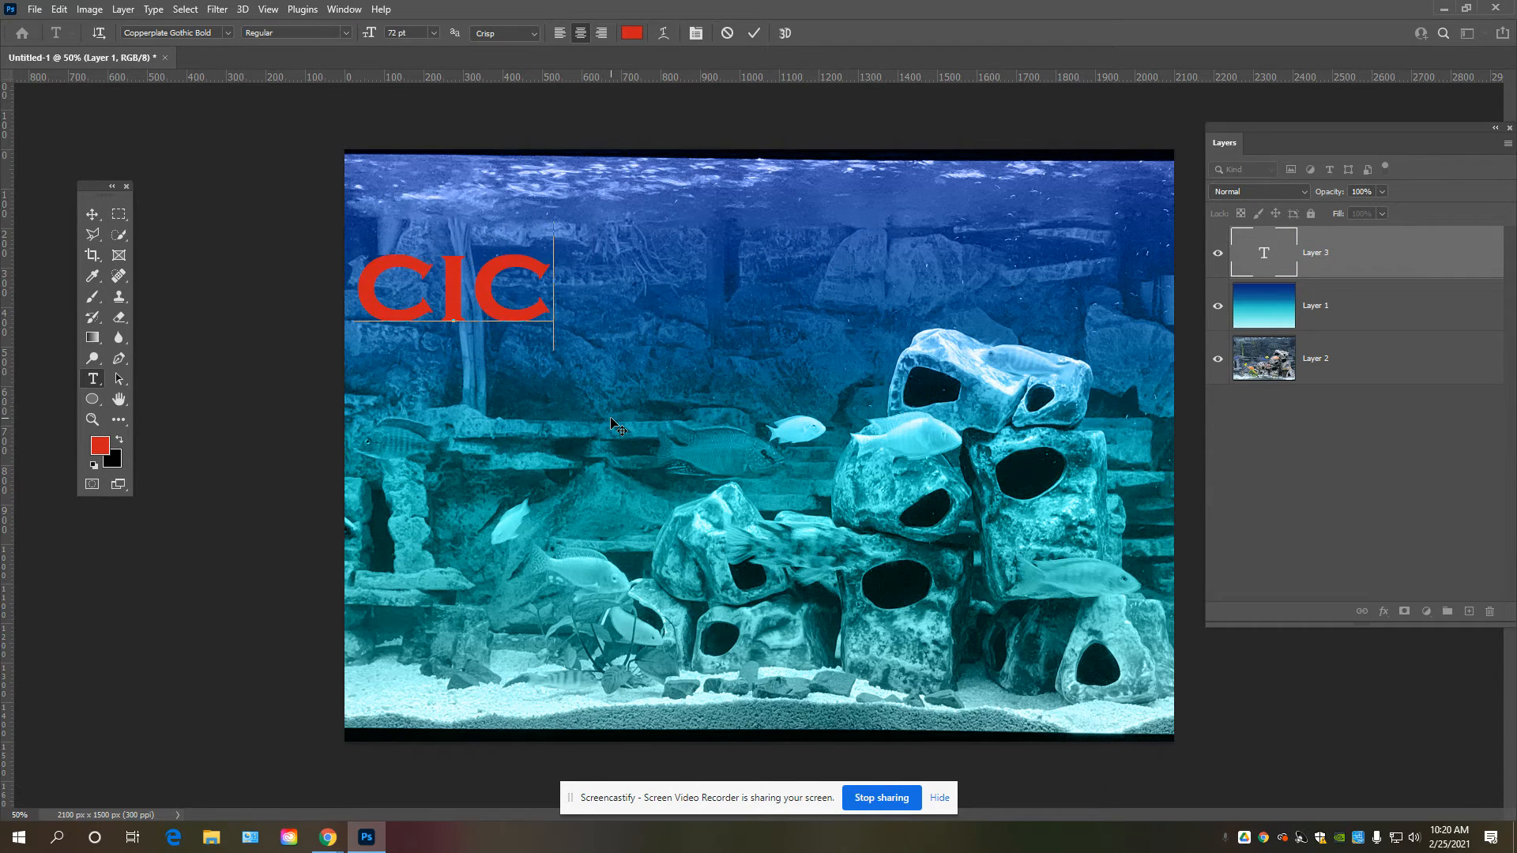
pyautogui.write('HLIDS')
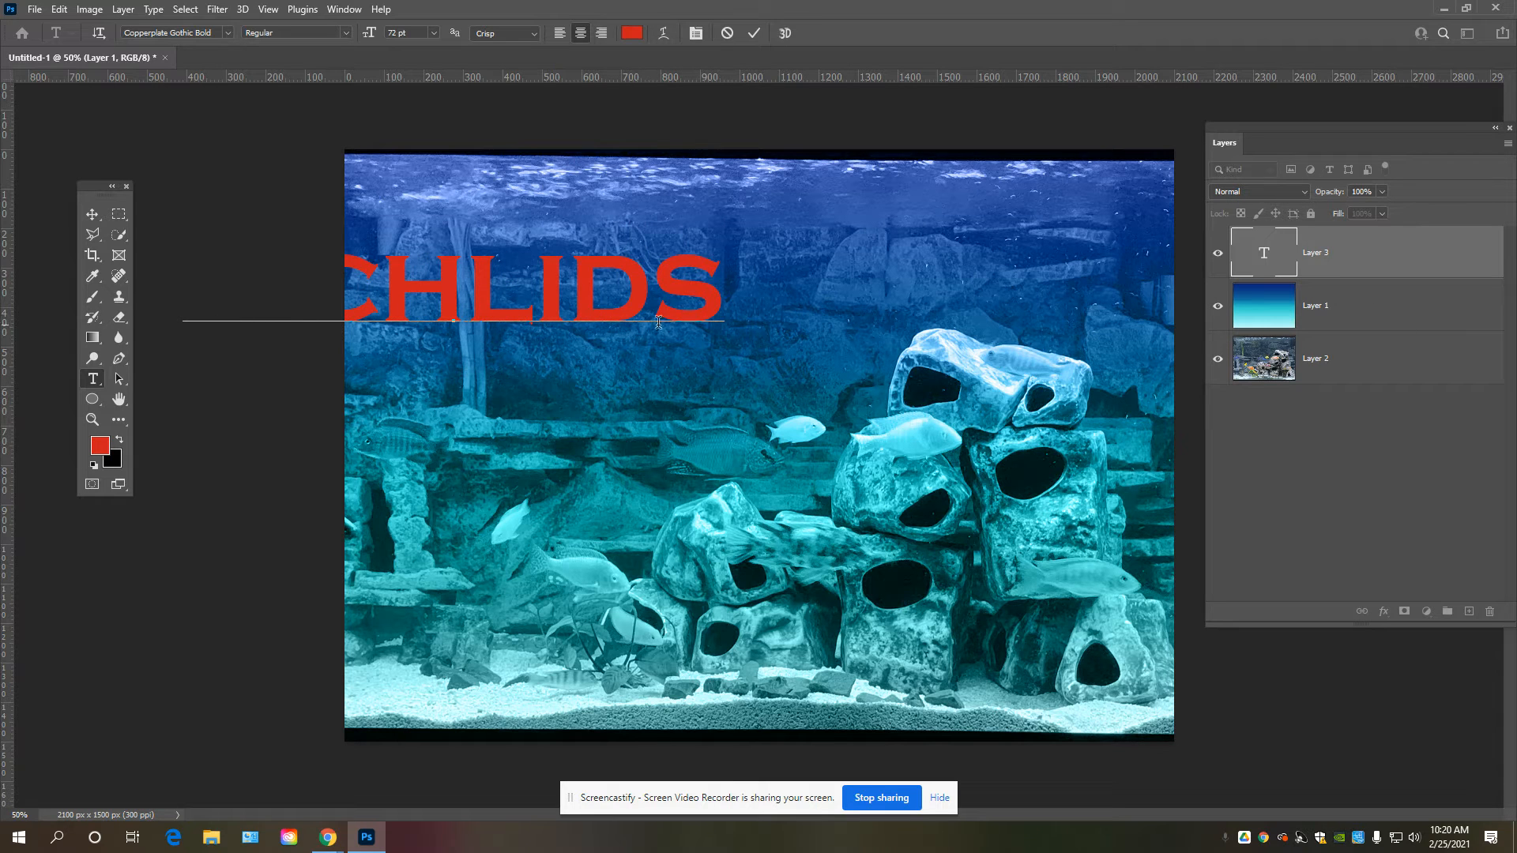
pyautogui.click(93, 215)
pyautogui.moveTo(583, 298); pyautogui.dragTo(830, 276)
pyautogui.moveTo(694, 288)
pyautogui.mouseDown()
pyautogui.moveTo(822, 270)
pyautogui.moveTo(692, 303)
pyautogui.mouseUp()
pyautogui.moveTo(626, 342); pyautogui.dragTo(463, 260)
# Try rotating the heading by 0.75° and flipping it horizontally in Free Transform, and undo the flip.
pyautogui.hotkey('ctrl', 't')
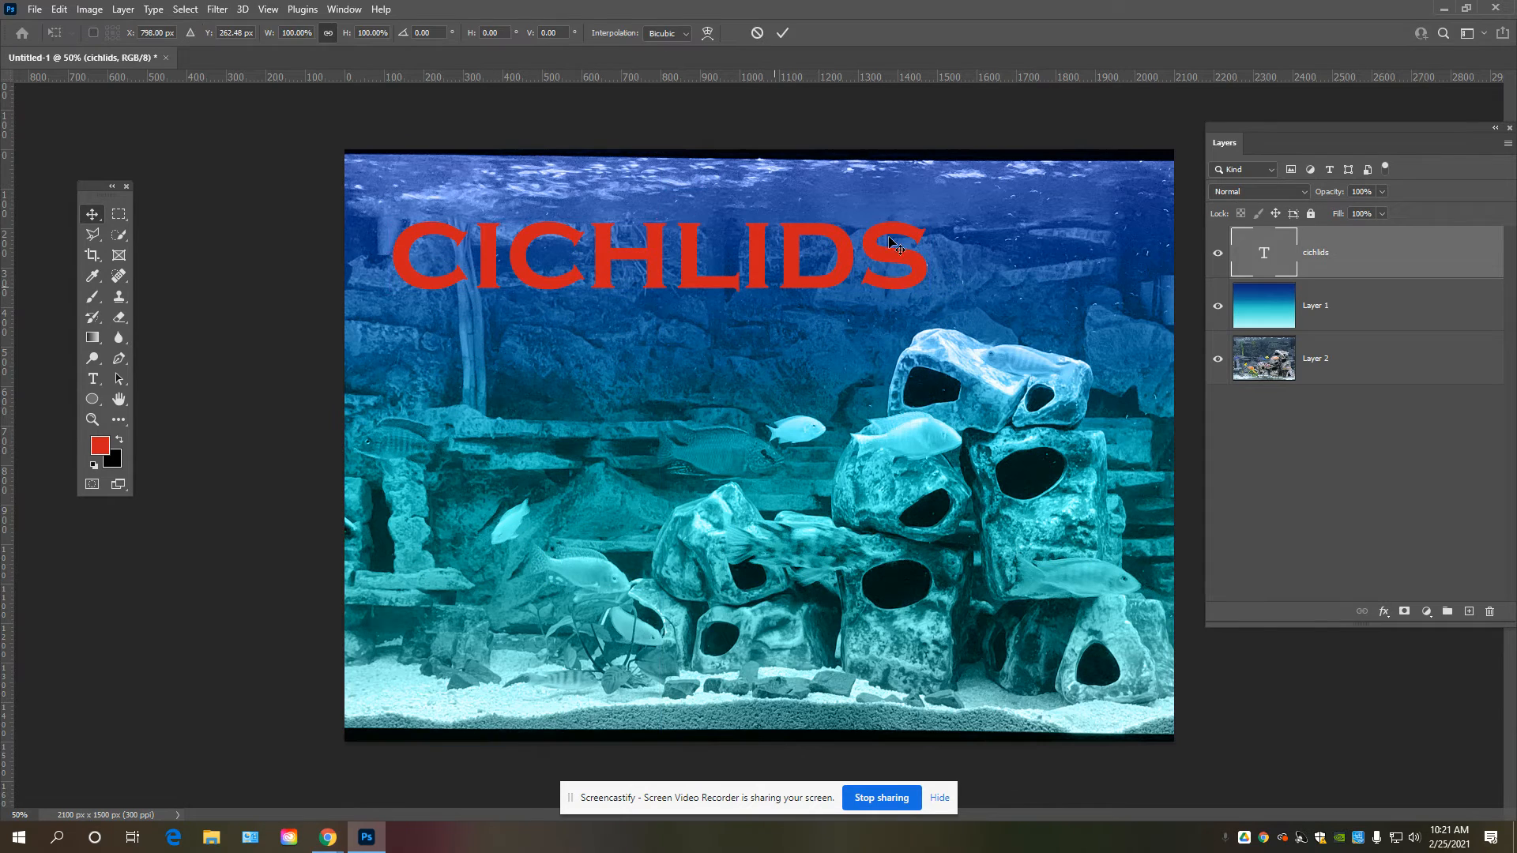
pyautogui.moveTo(967, 173); pyautogui.dragTo(844, 273)
pyautogui.rightClick(844, 273)
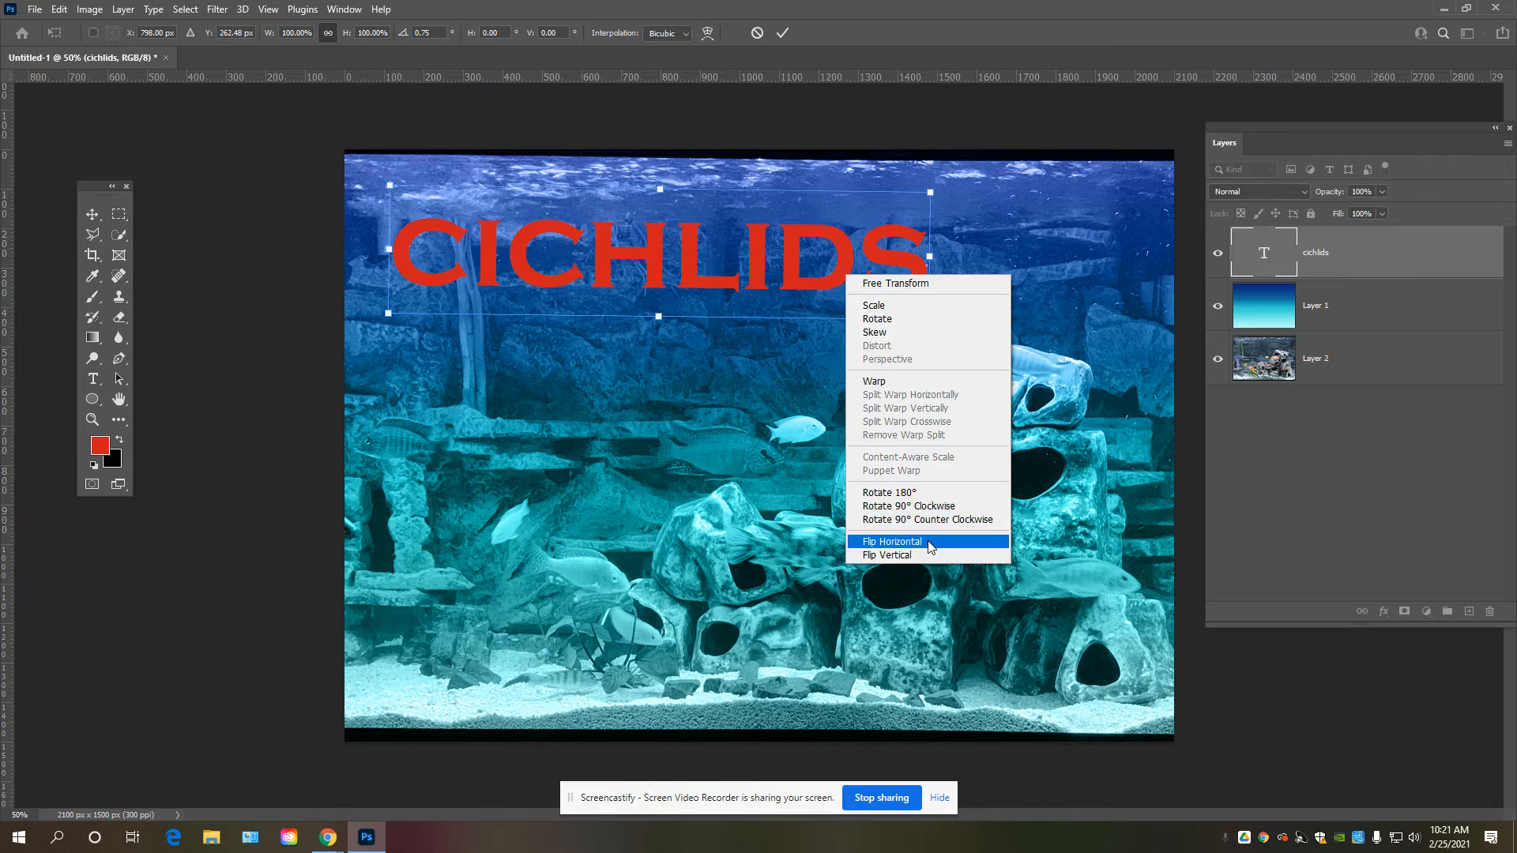
pyautogui.click(877, 544)
pyautogui.hotkey('ctrl', 'z')
# Try skewing the heading so it slopes down to the right, switch it to Warp, and undo the applied transform.
pyautogui.rightClick(887, 268)
pyautogui.rightClick(763, 221)
pyautogui.rightClick(763, 244)
pyautogui.click(811, 289)
pyautogui.rightClick(832, 258)
pyautogui.click(900, 317)
pyautogui.moveTo(939, 340); pyautogui.dragTo(829, 391)
pyautogui.rightClick(874, 338)
pyautogui.click(942, 448)
pyautogui.rightClick(830, 391)
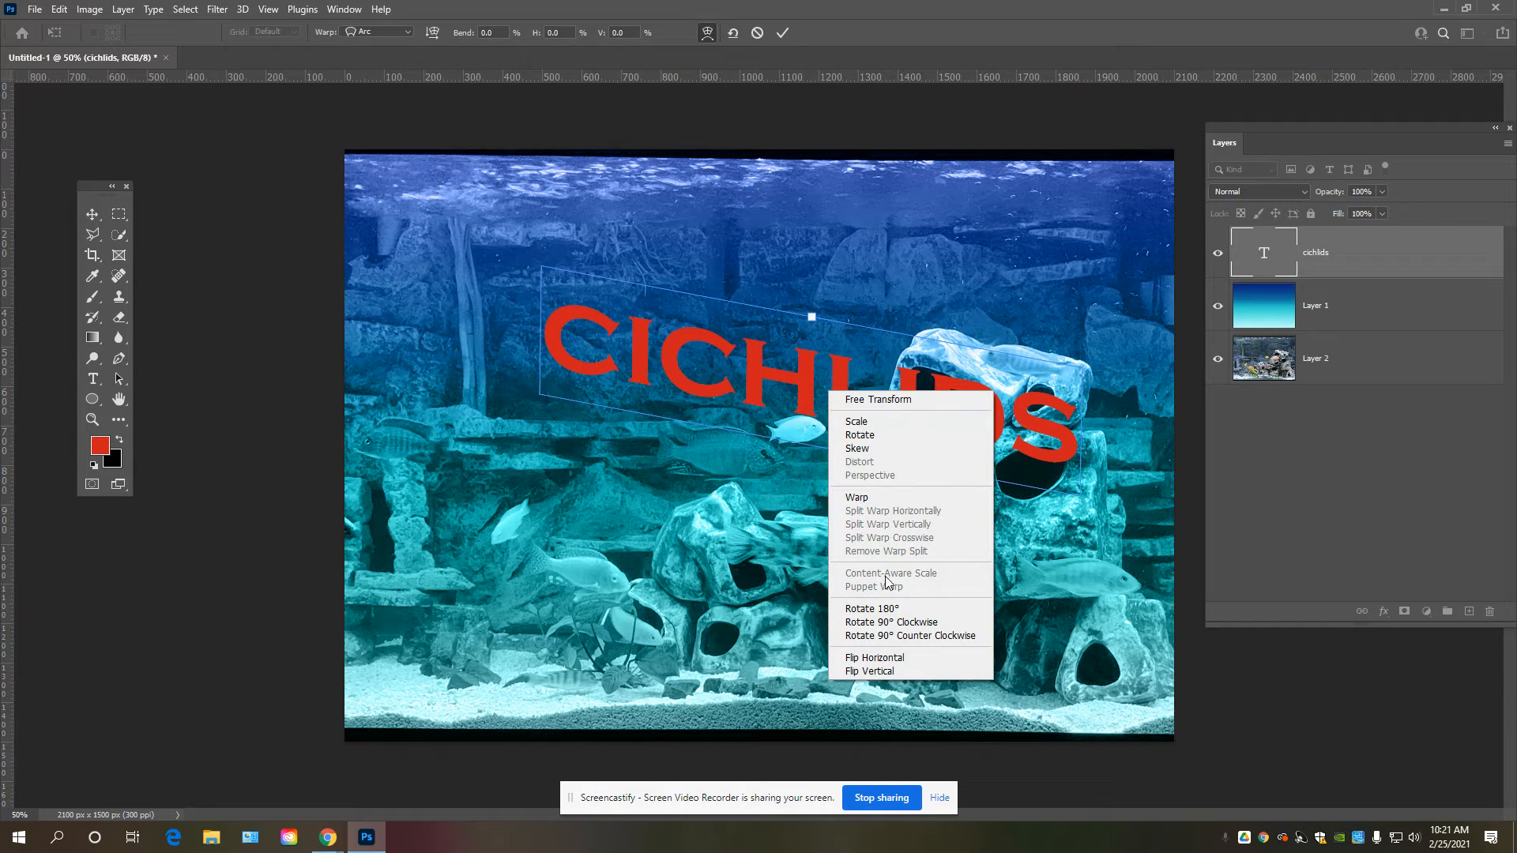
pyautogui.click(714, 372)
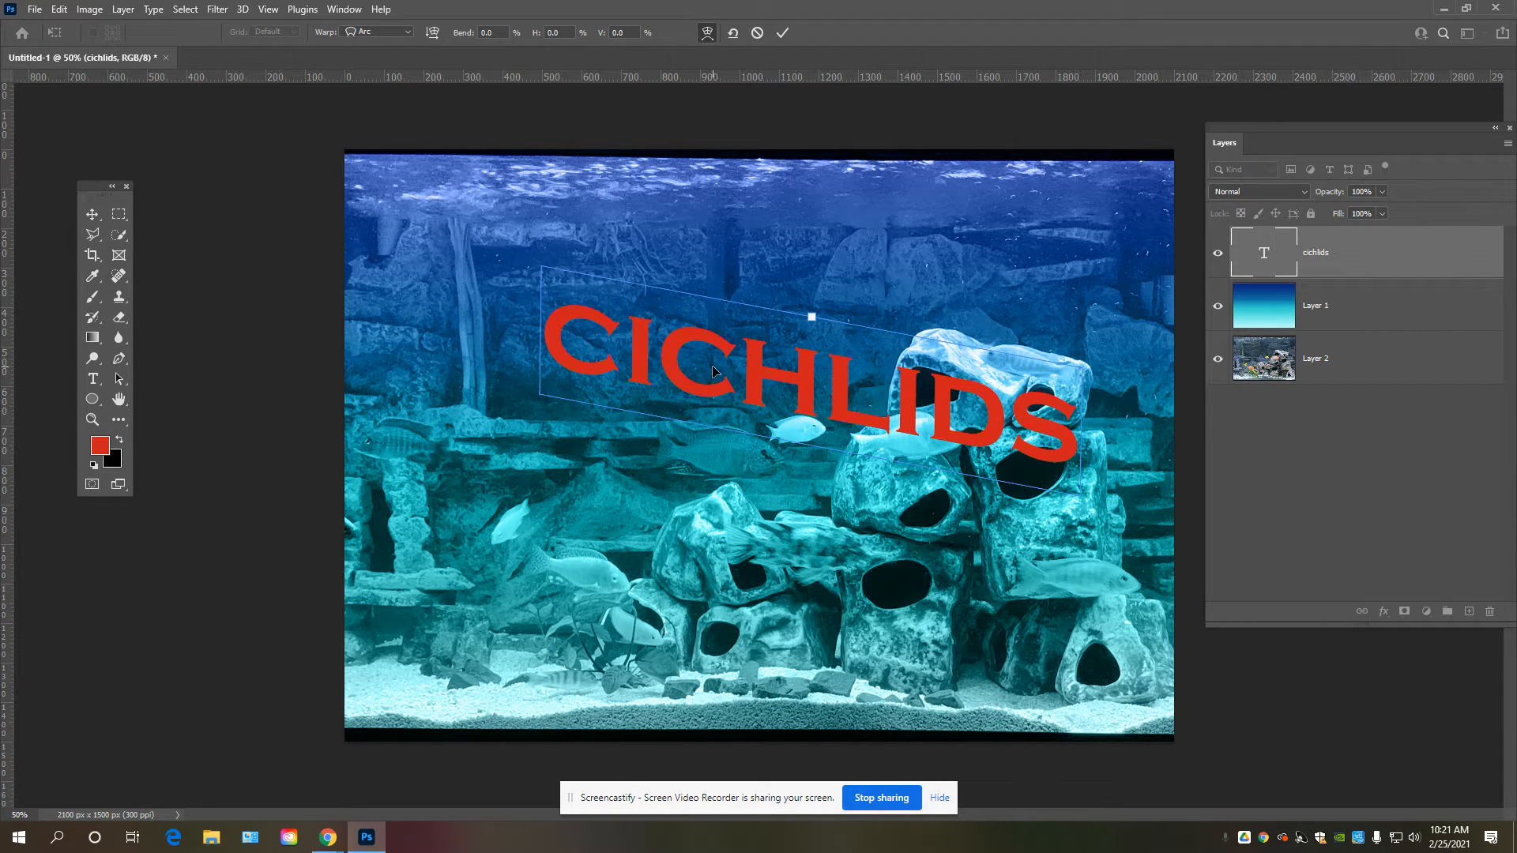
pyautogui.press('Return')
pyautogui.hotkey('ctrl', 'z')
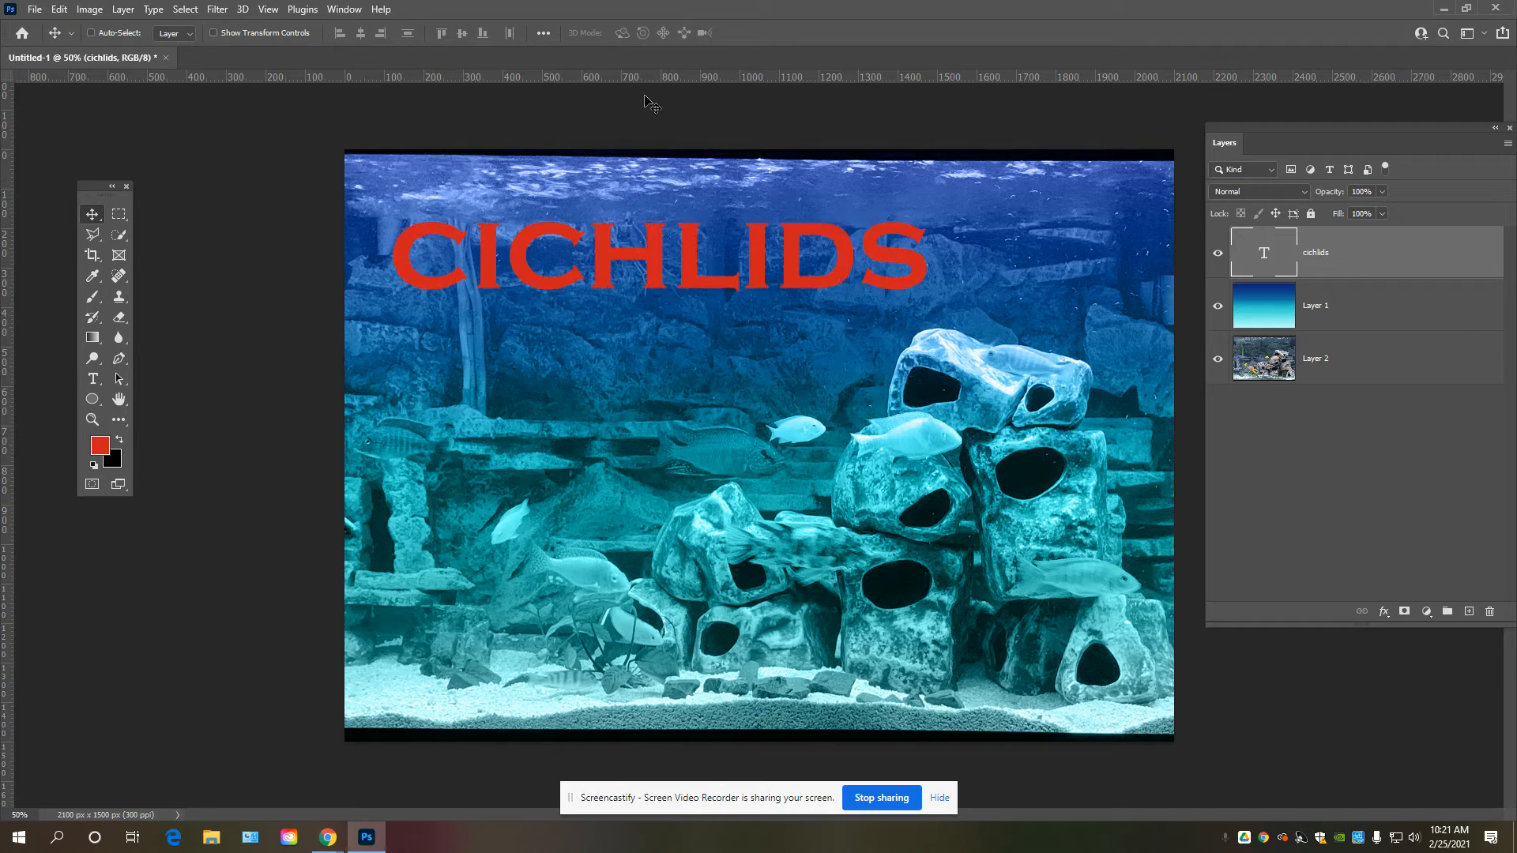
# Enlarge the heading to about 84 pt with Free Transform and move it closer to the horizontal centre of the canvas.
pyautogui.hotkey('ctrl', 't')
pyautogui.moveTo(772, 253); pyautogui.dragTo(772, 260)
pyautogui.rightClick(773, 261)
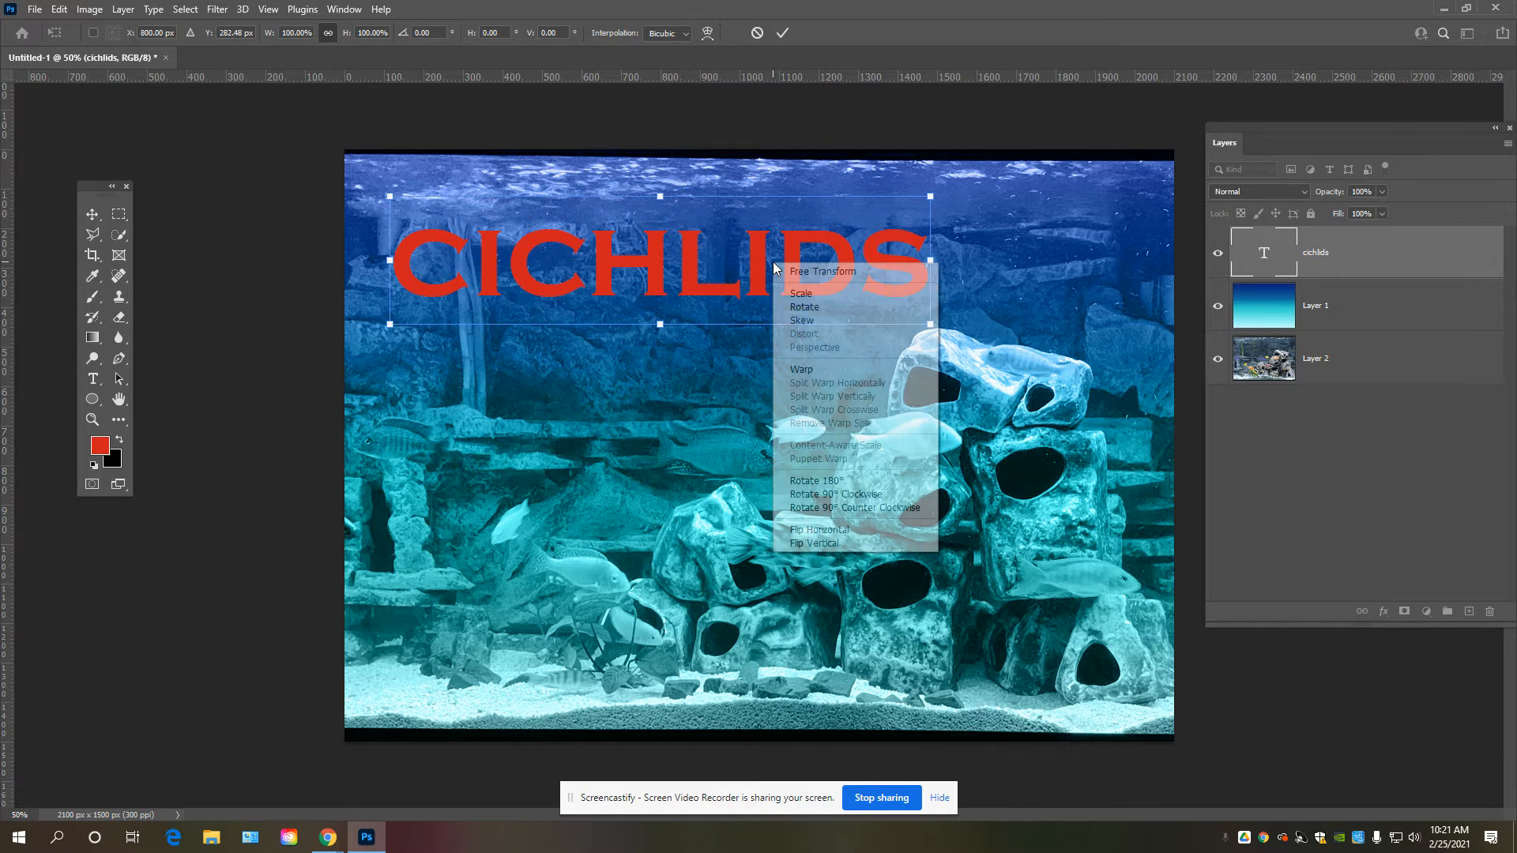
pyautogui.click(822, 272)
pyautogui.moveTo(930, 320); pyautogui.dragTo(1019, 346)
pyautogui.press('Return')
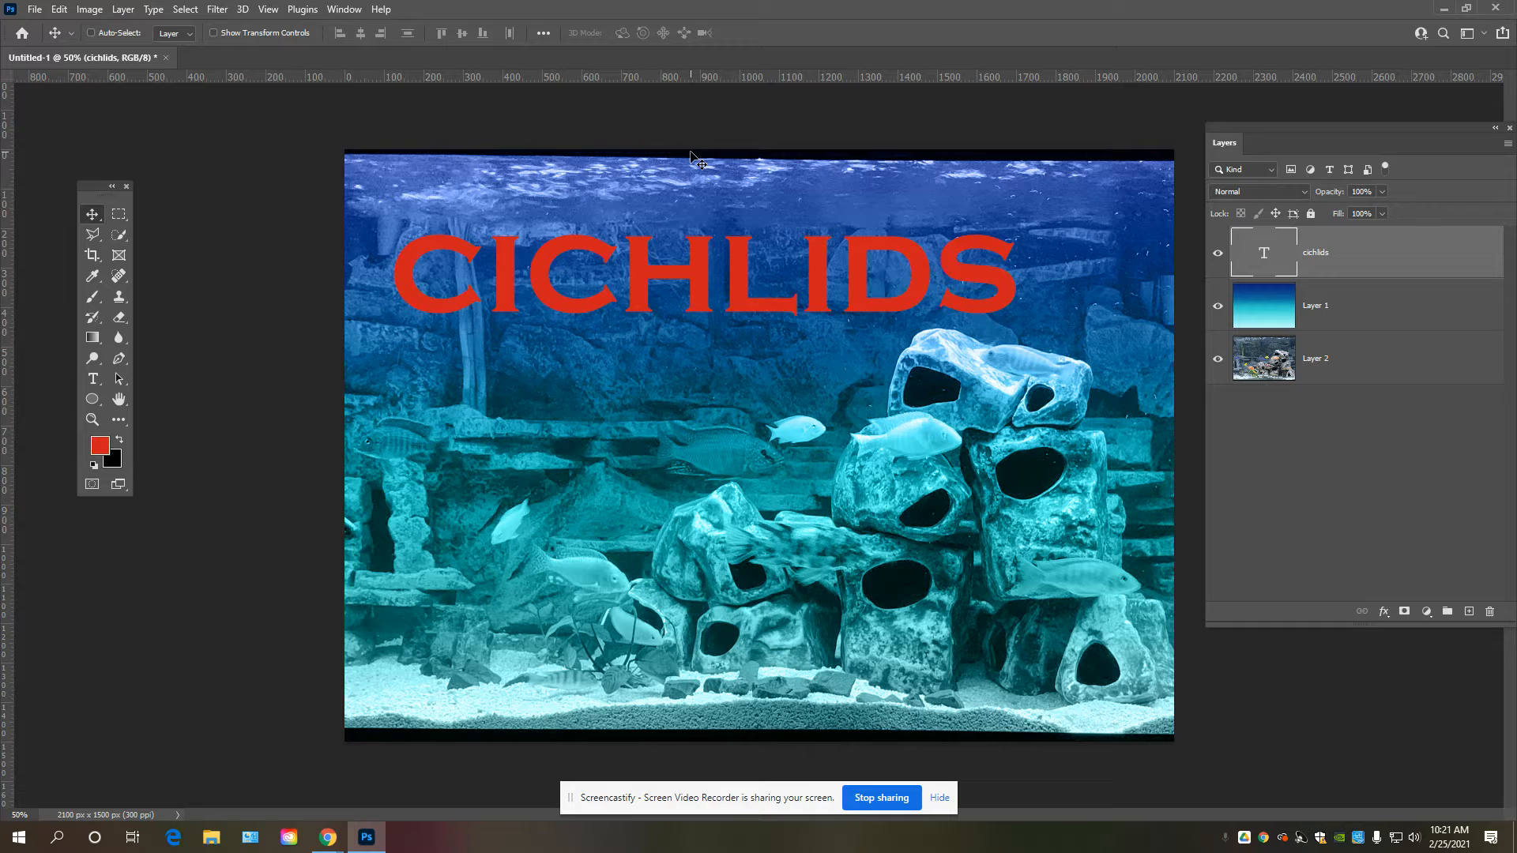
pyautogui.moveTo(522, 185); pyautogui.dragTo(594, 292)
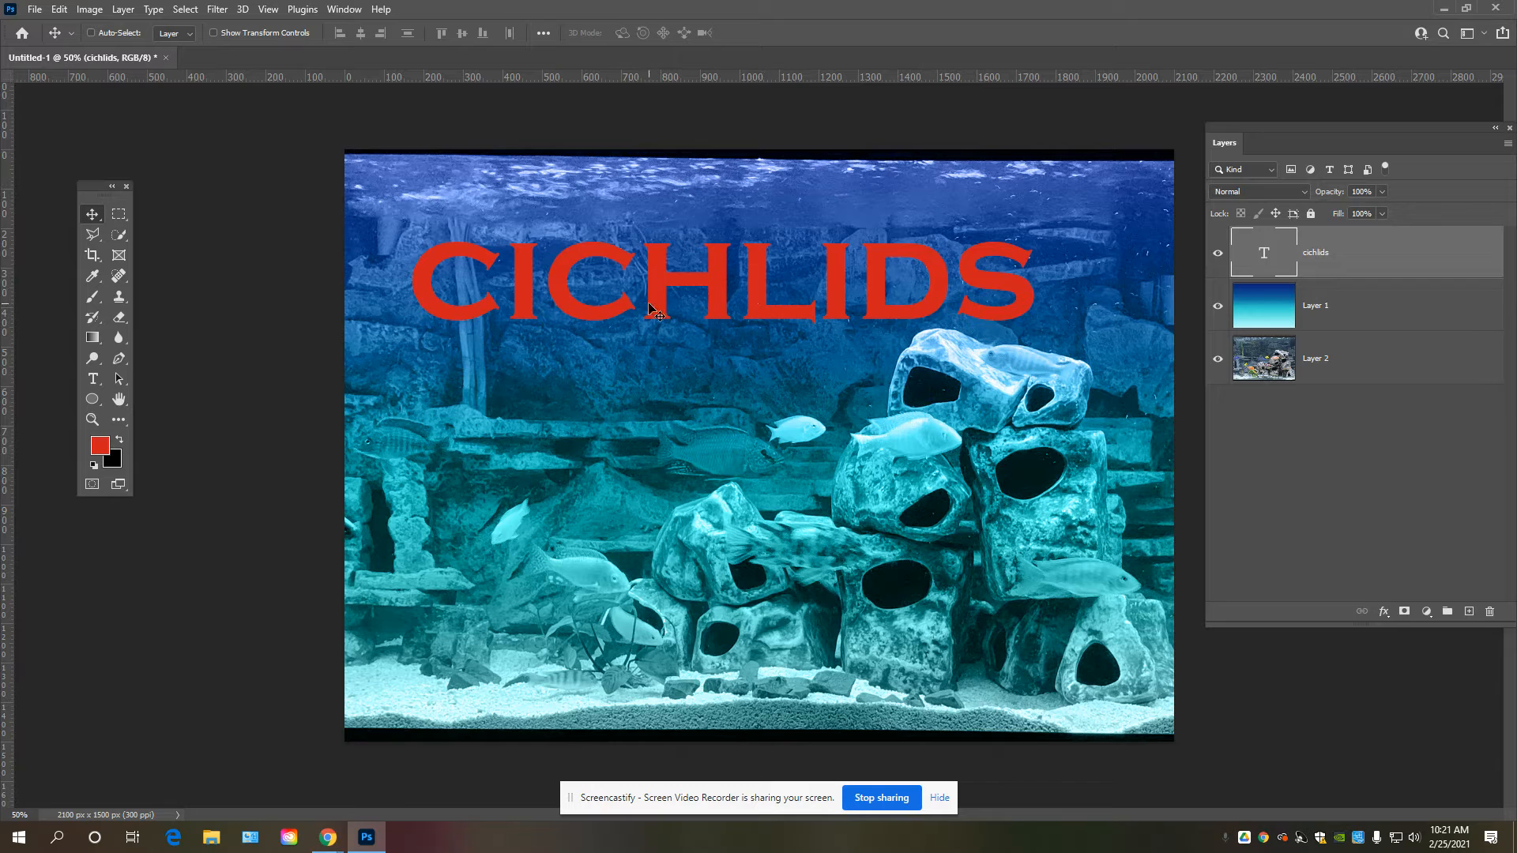
# Select the whole heading text, preview it in various fonts from the font list, and check the current font's available styles.
pyautogui.press('t')
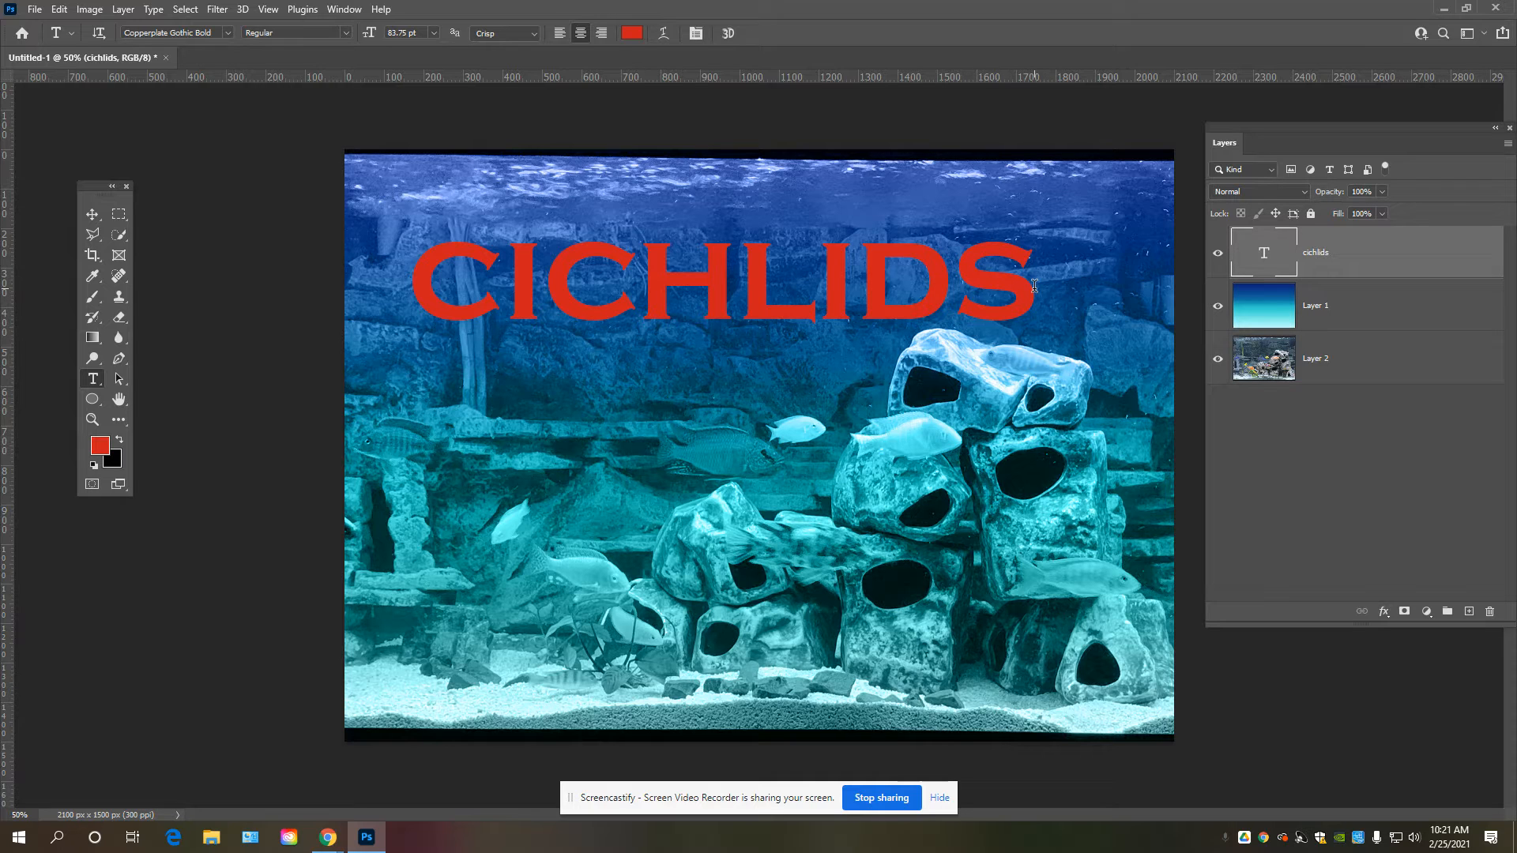
pyautogui.moveTo(1033, 288); pyautogui.dragTo(408, 289)
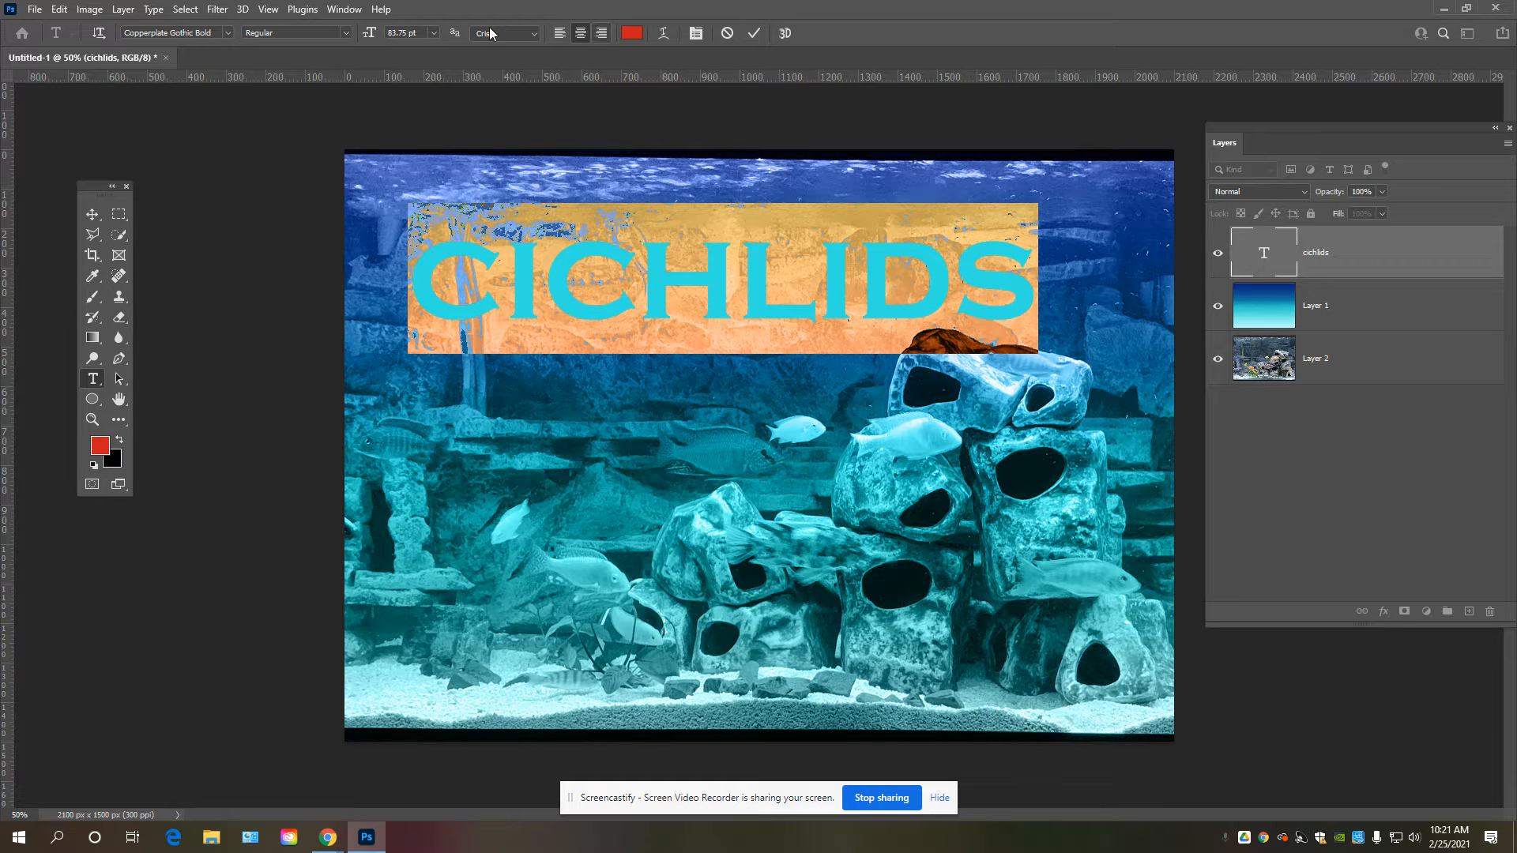
pyautogui.click(229, 34)
pyautogui.scroll(-4, 289, 310)
pyautogui.scroll(-12, 292, 332)
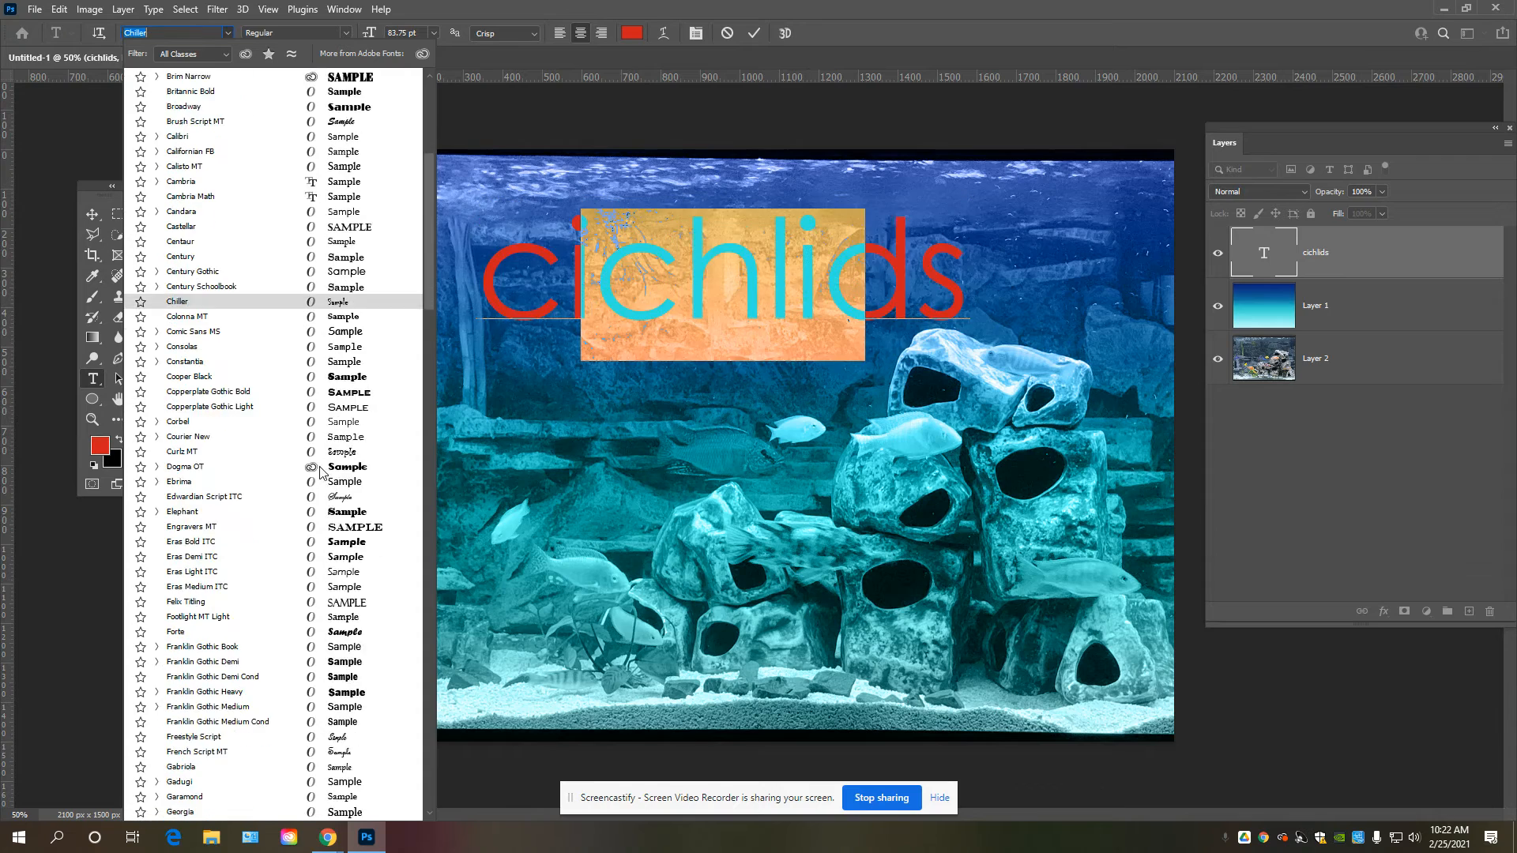
pyautogui.scroll(-4, 322, 495)
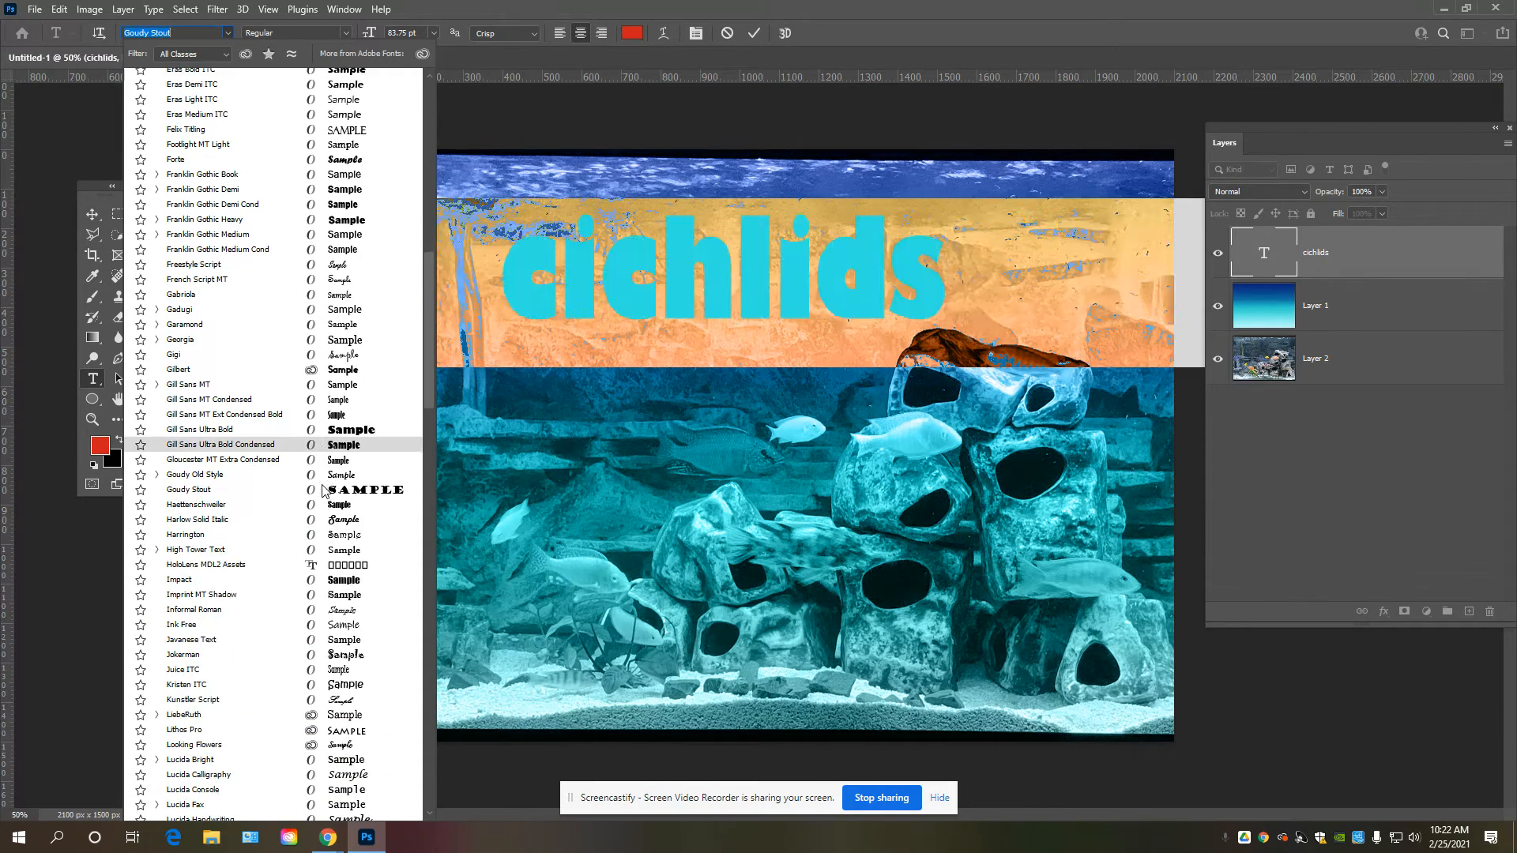
pyautogui.scroll(-8, 318, 469)
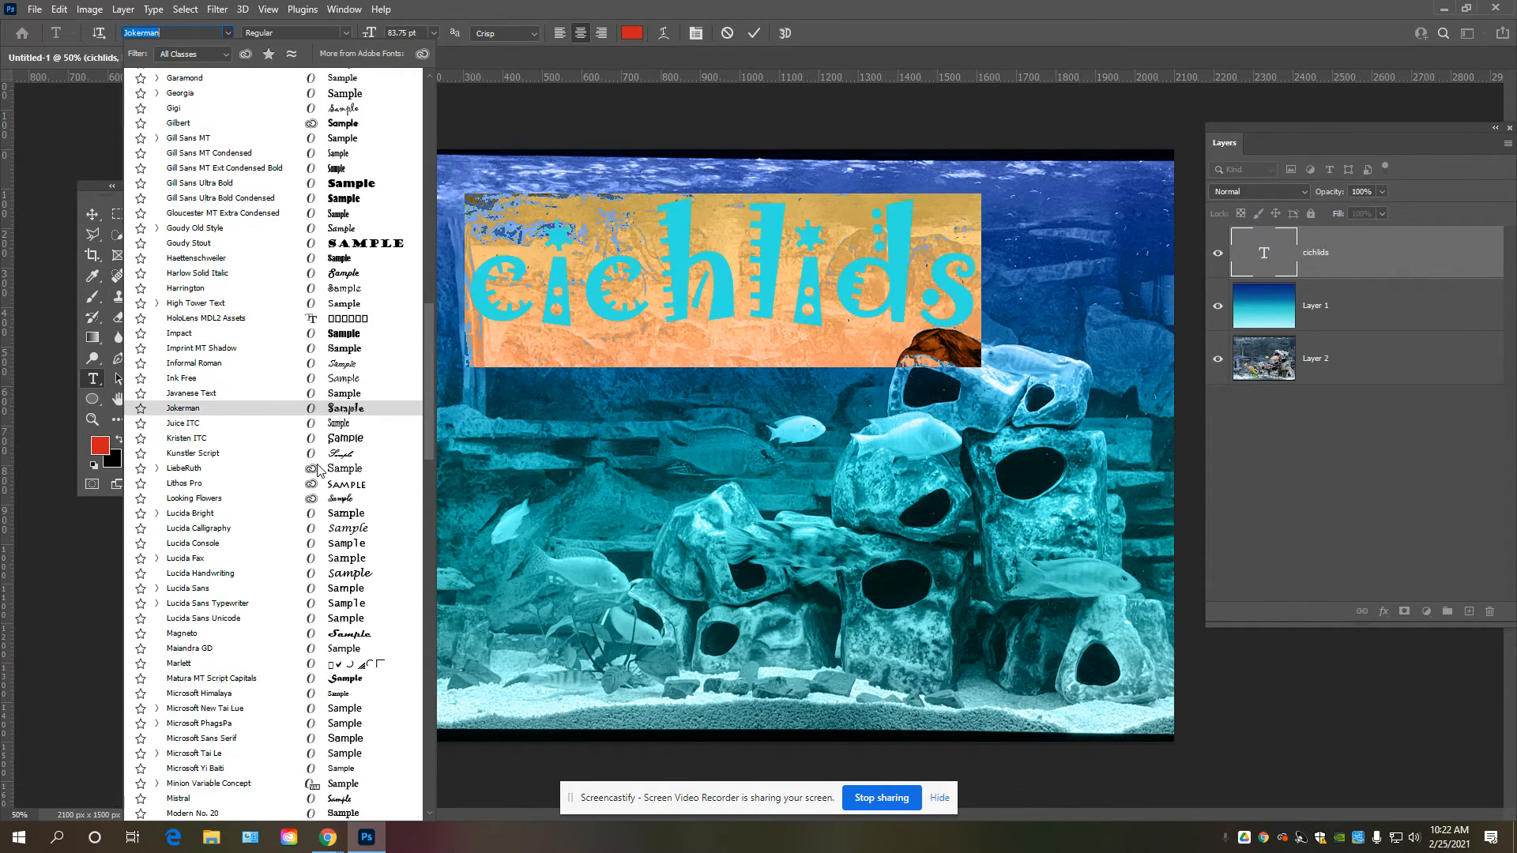
pyautogui.scroll(-9, 309, 468)
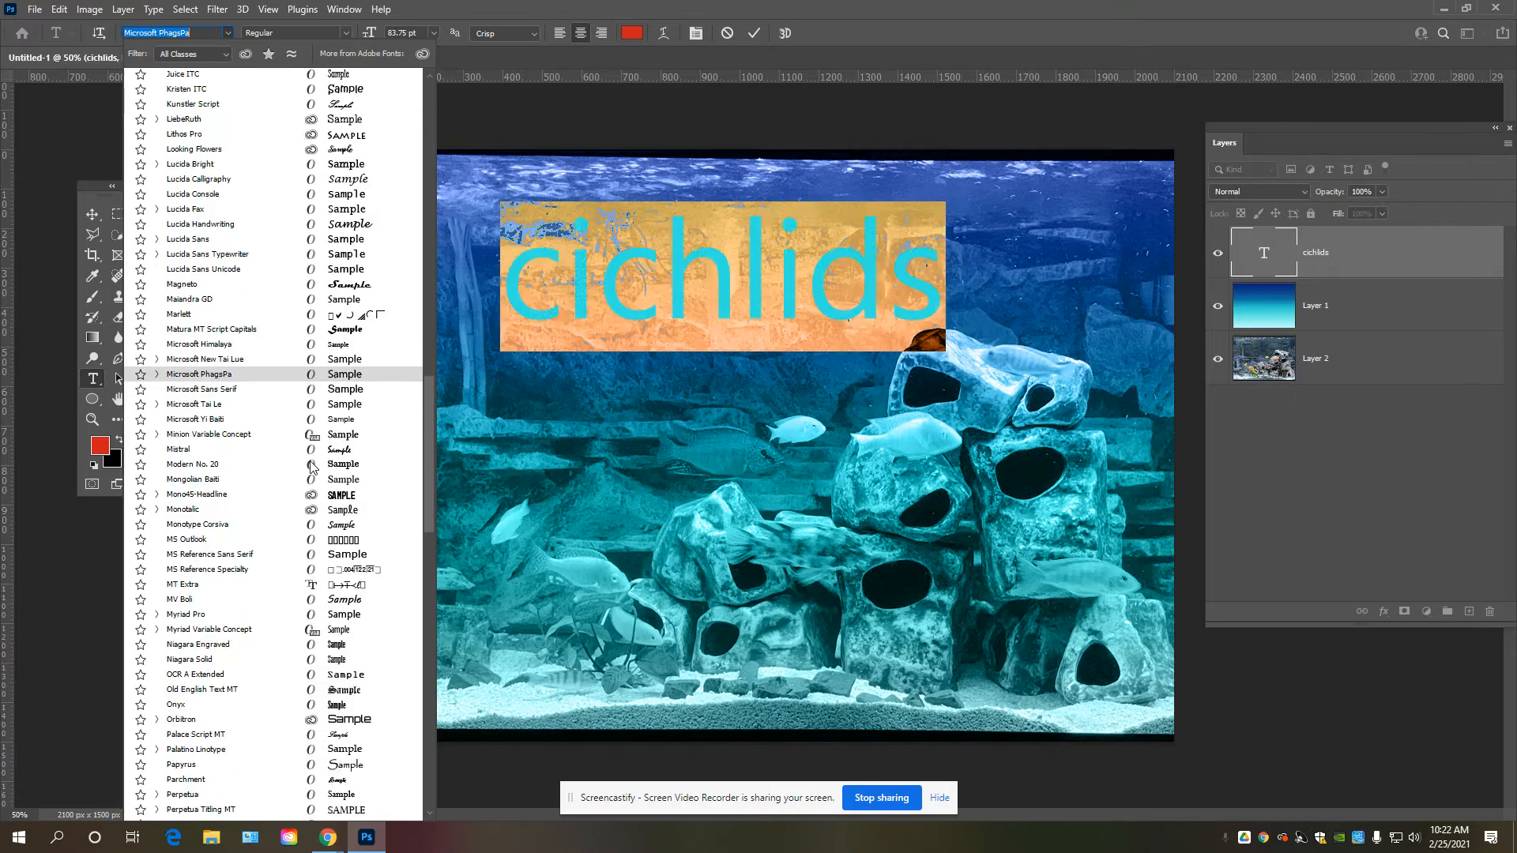
pyautogui.scroll(-20, 299, 466)
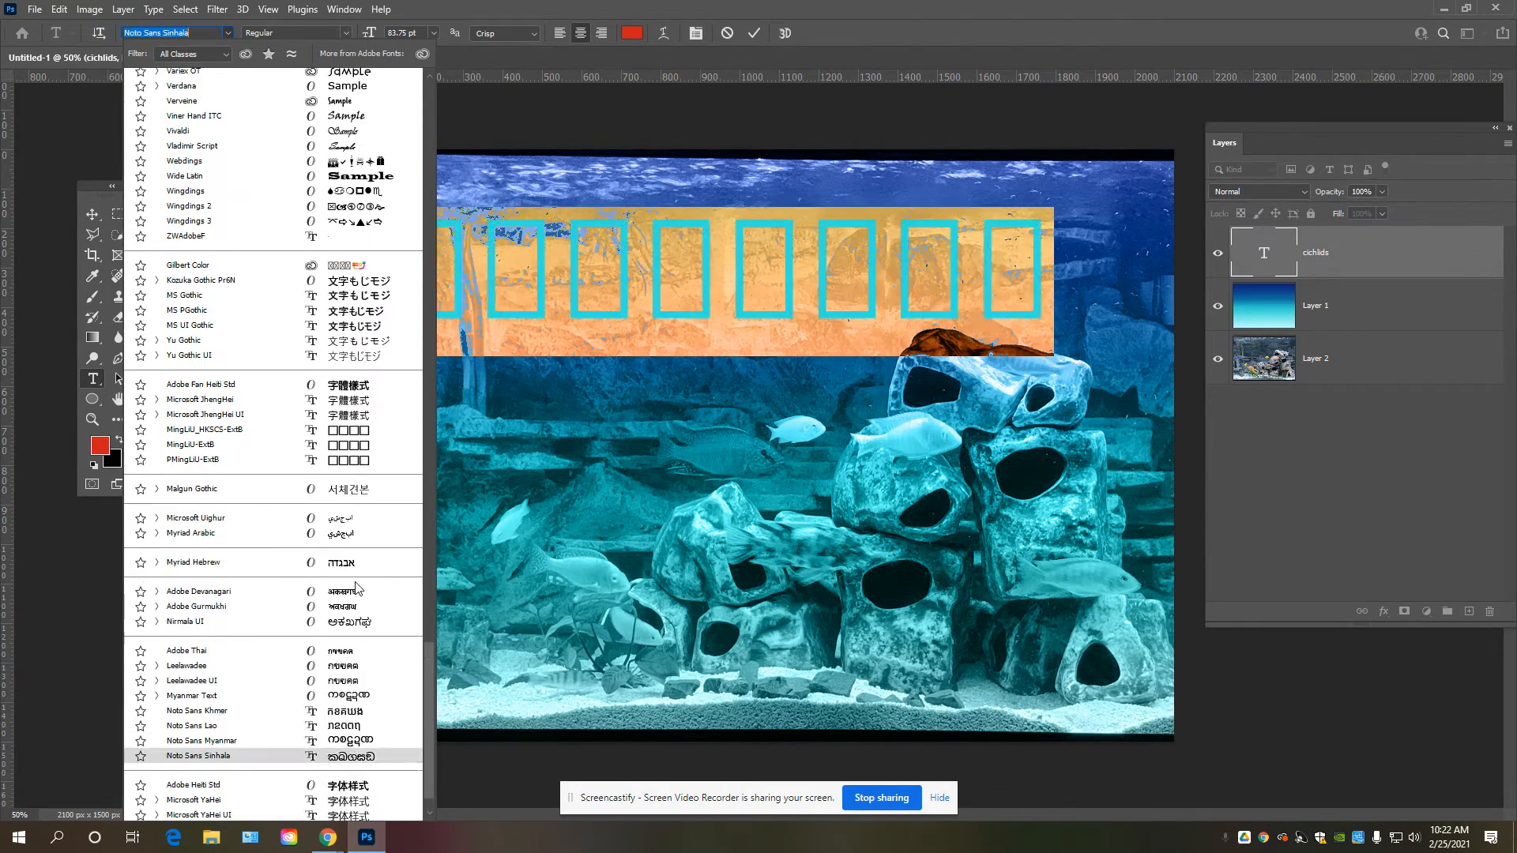
pyautogui.scroll(9, 341, 545)
pyautogui.scroll(6, 341, 546)
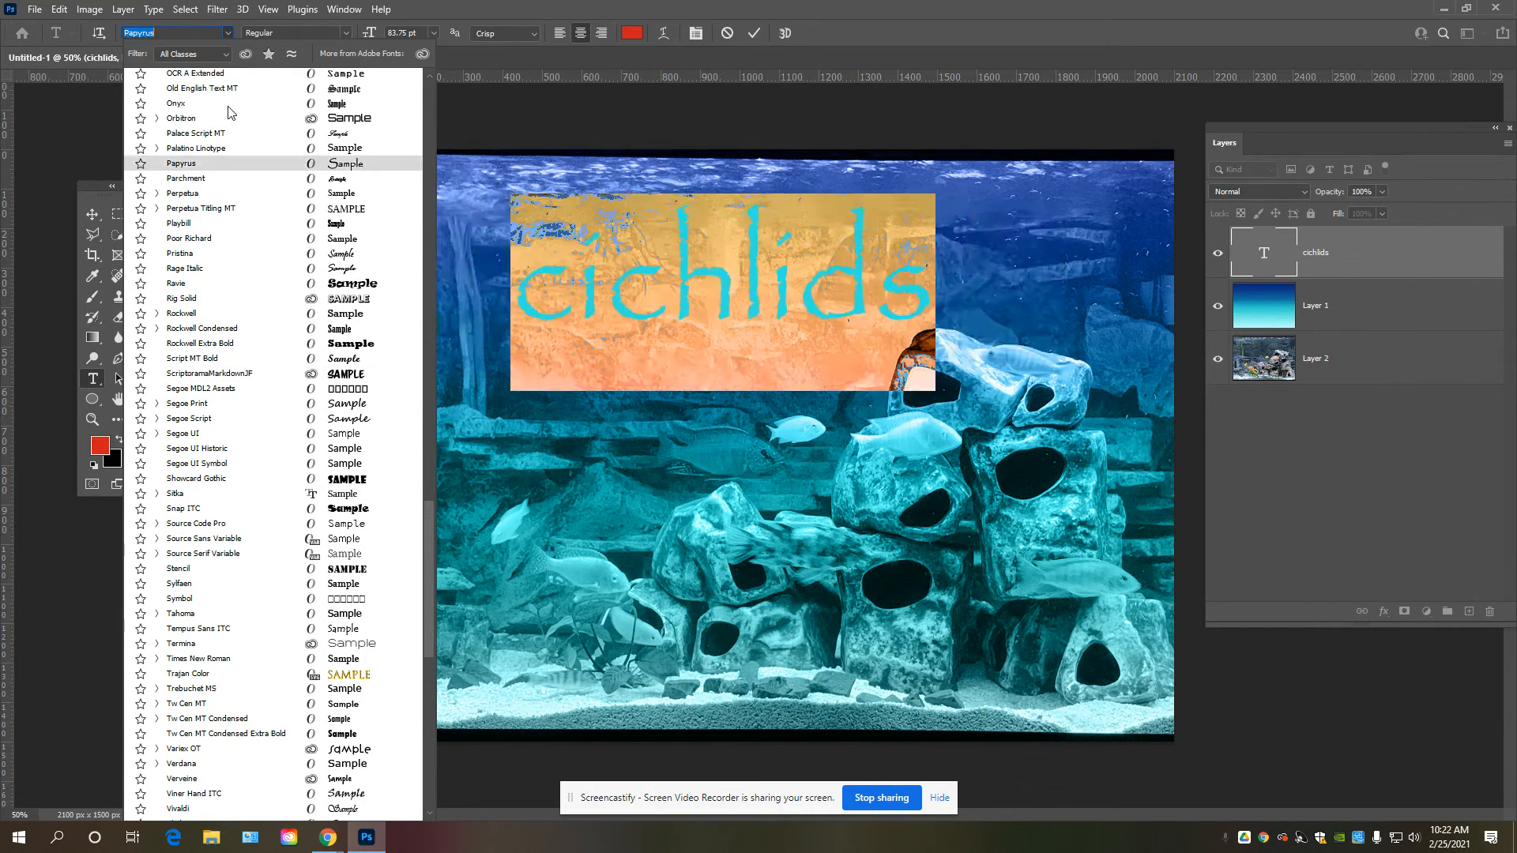
pyautogui.click(345, 31)
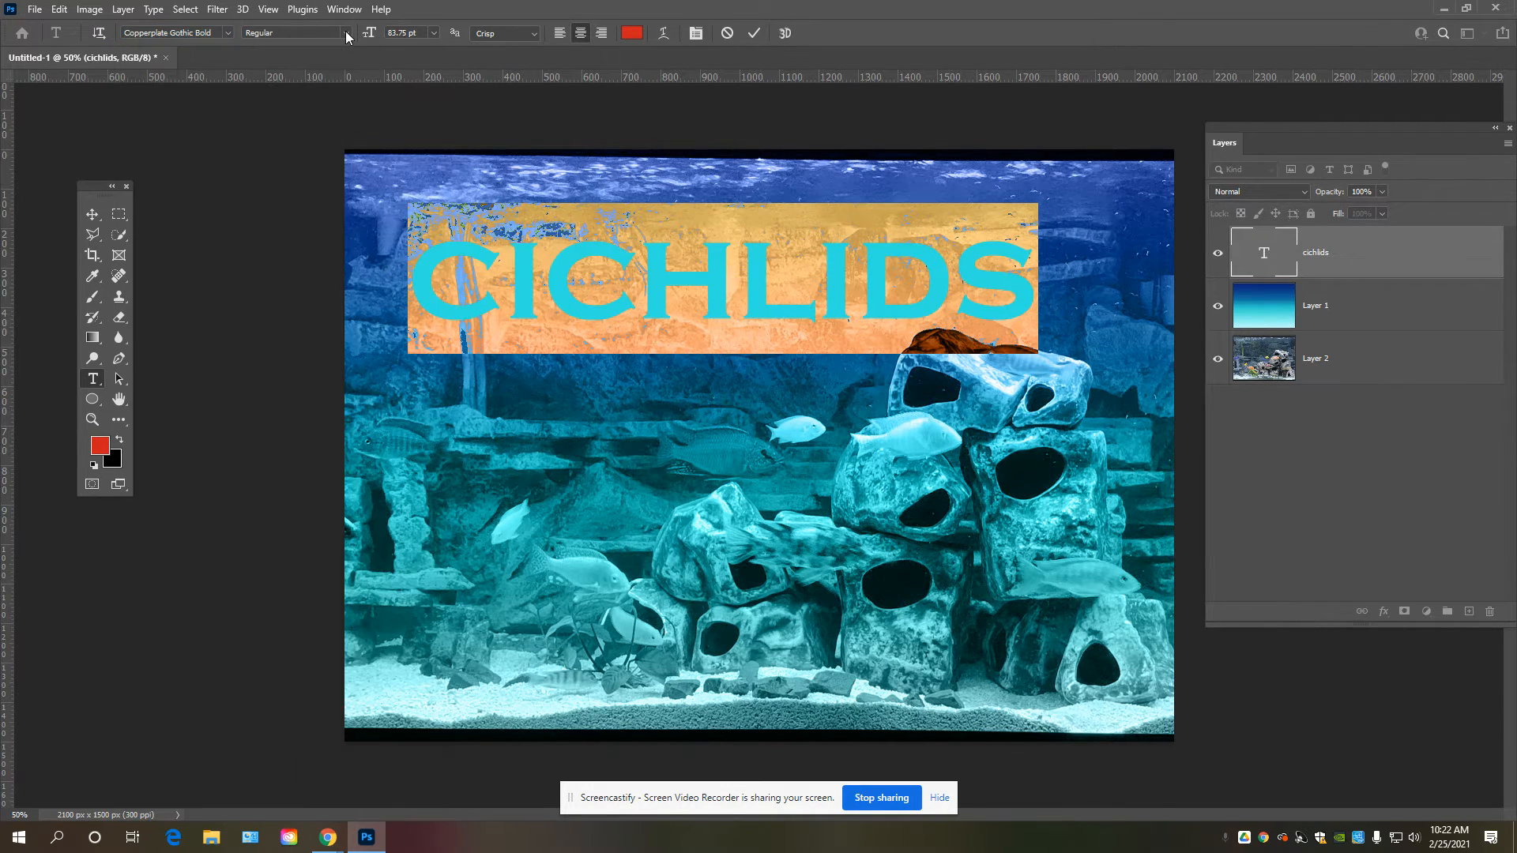
pyautogui.click(345, 32)
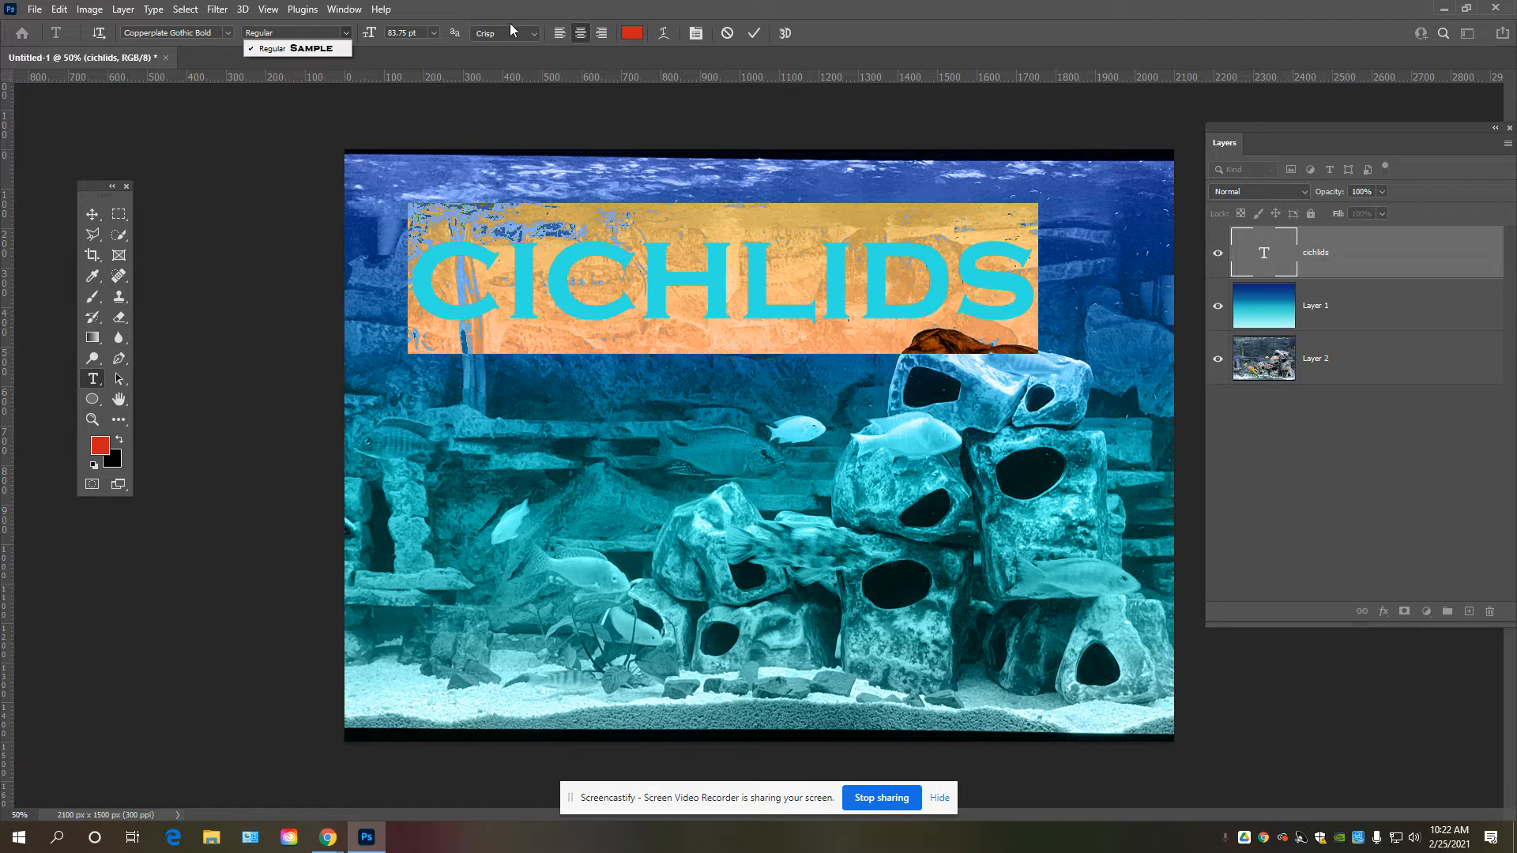
# Change the selected heading text's colour to light periwinkle blue, hex 9eb4f2.
pyautogui.click(557, 35)
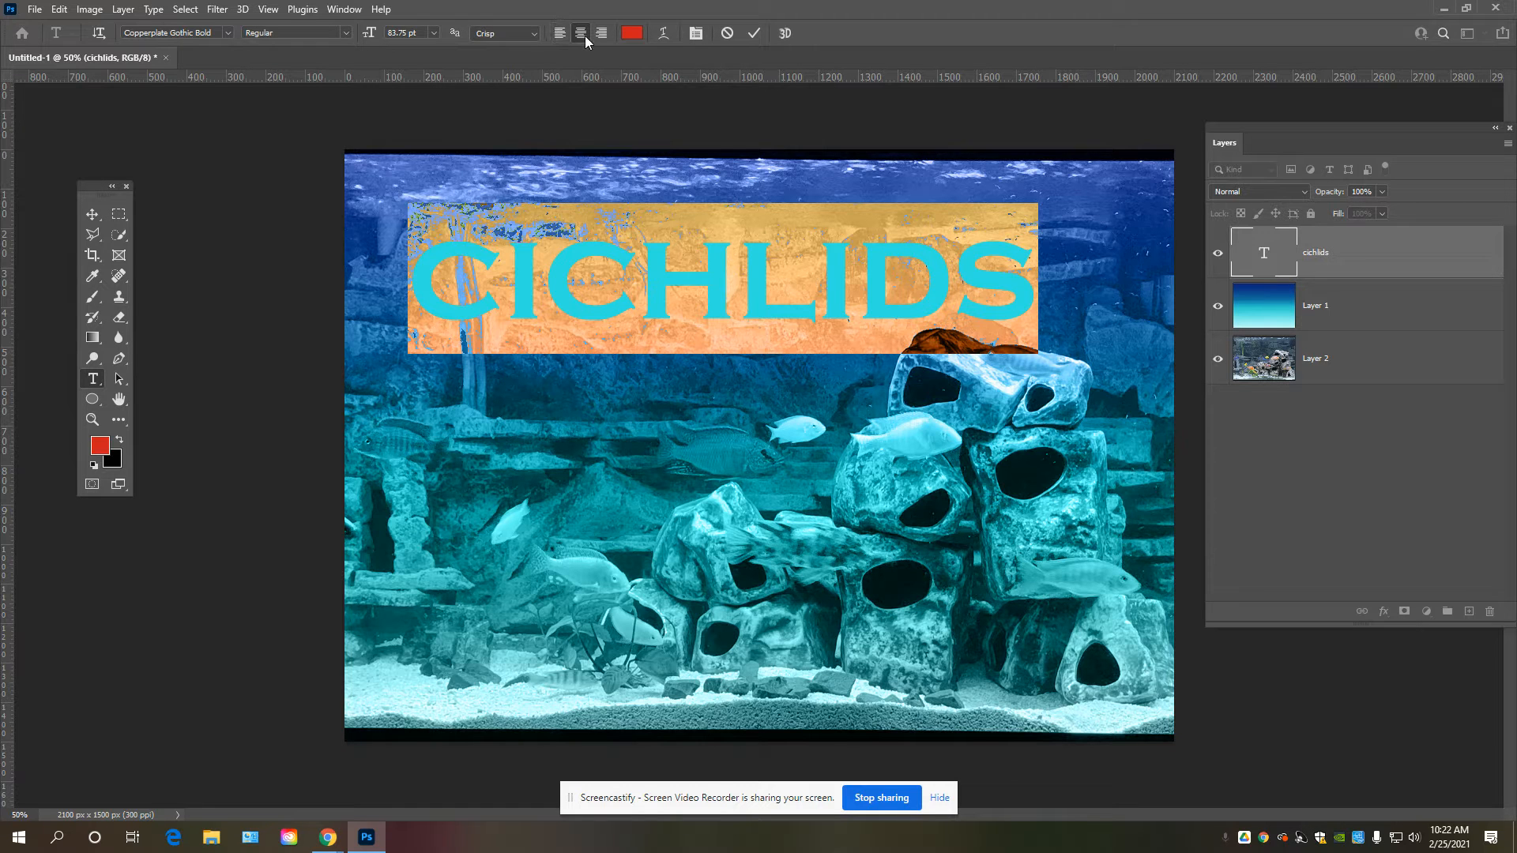
pyautogui.click(631, 34)
pyautogui.click(817, 207)
pyautogui.click(895, 315)
pyautogui.moveTo(895, 315); pyautogui.dragTo(888, 244)
pyautogui.click(839, 190)
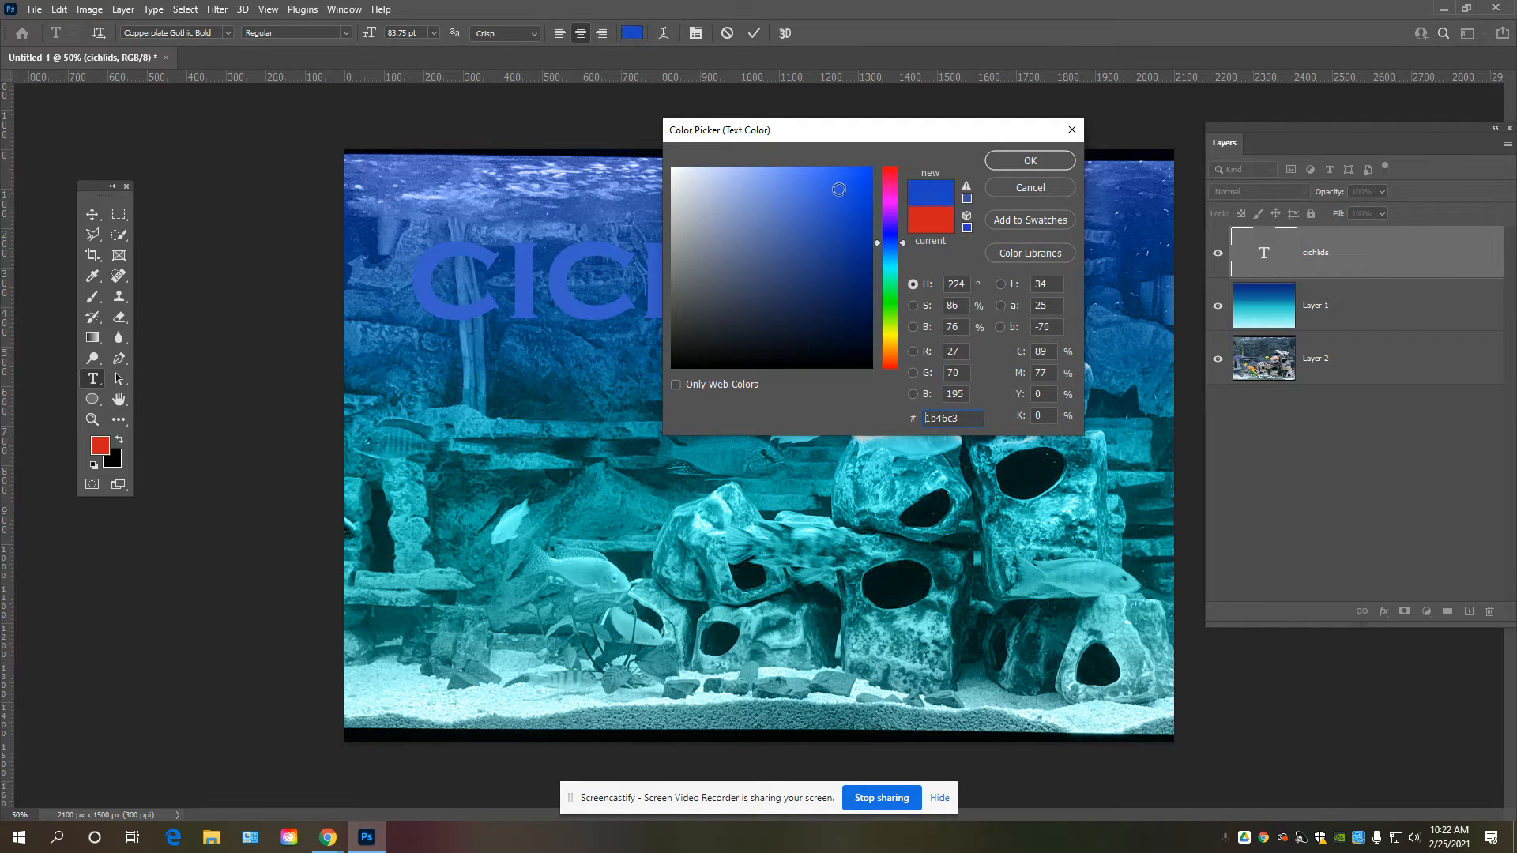
pyautogui.click(741, 177)
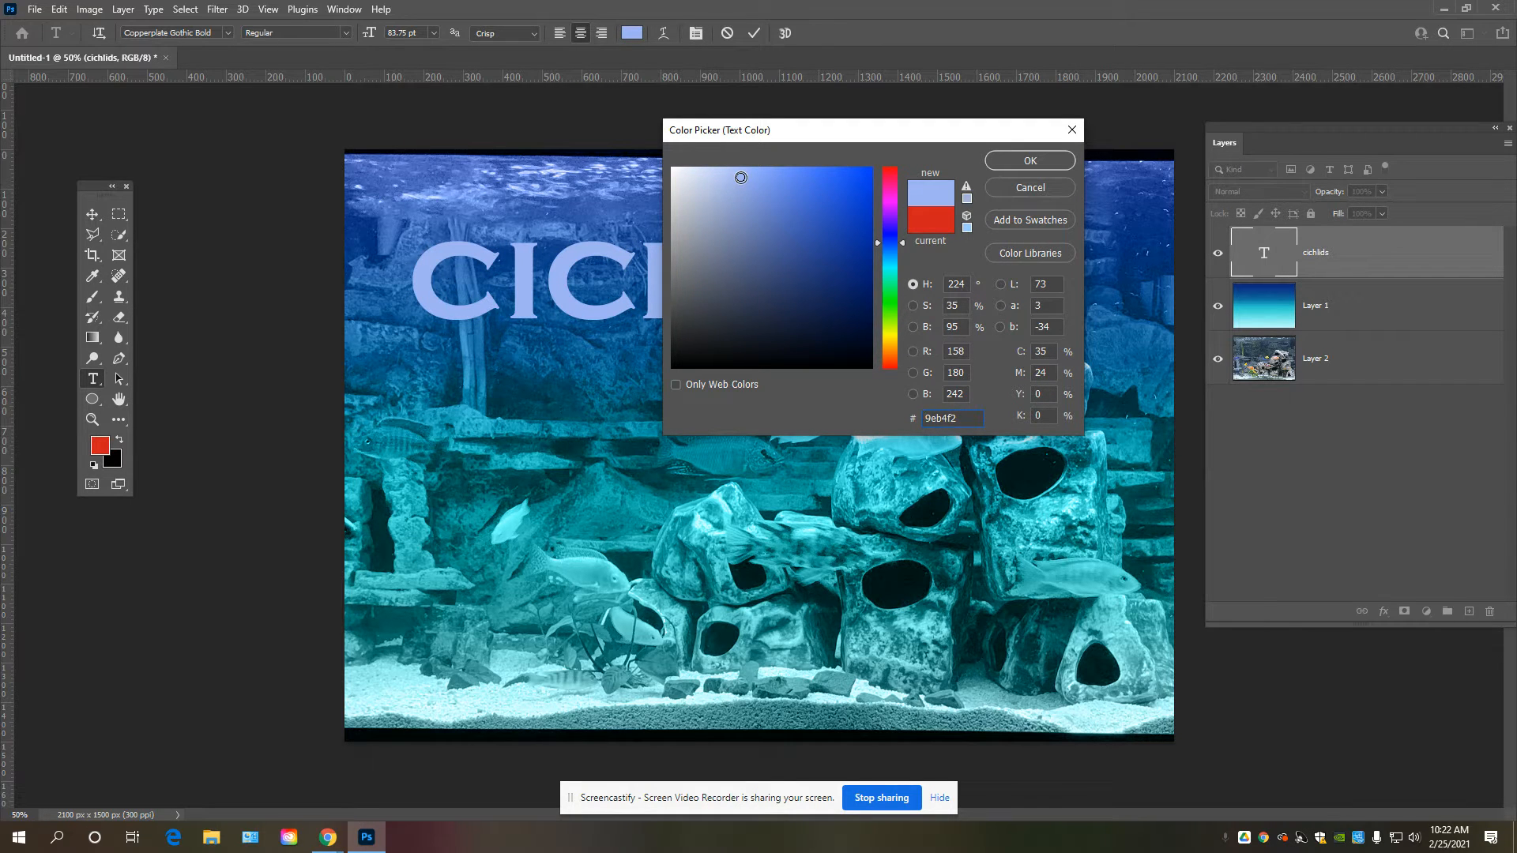
pyautogui.click(1036, 161)
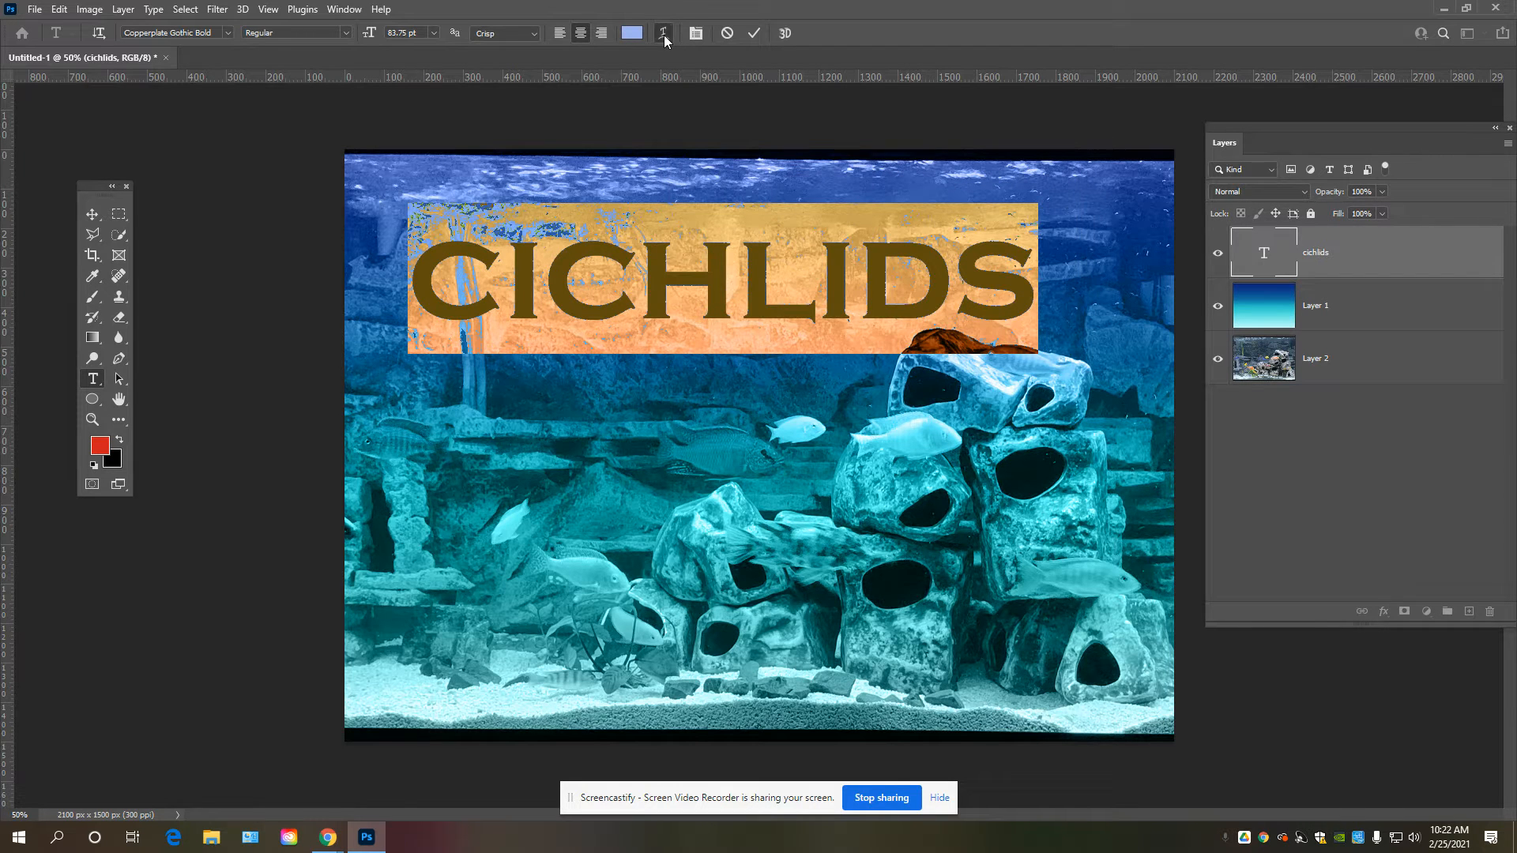
# Open Warp Text for the heading and apply the Arc style with a +13% bend.
pyautogui.click(664, 35)
pyautogui.moveTo(741, 186); pyautogui.dragTo(1065, 118)
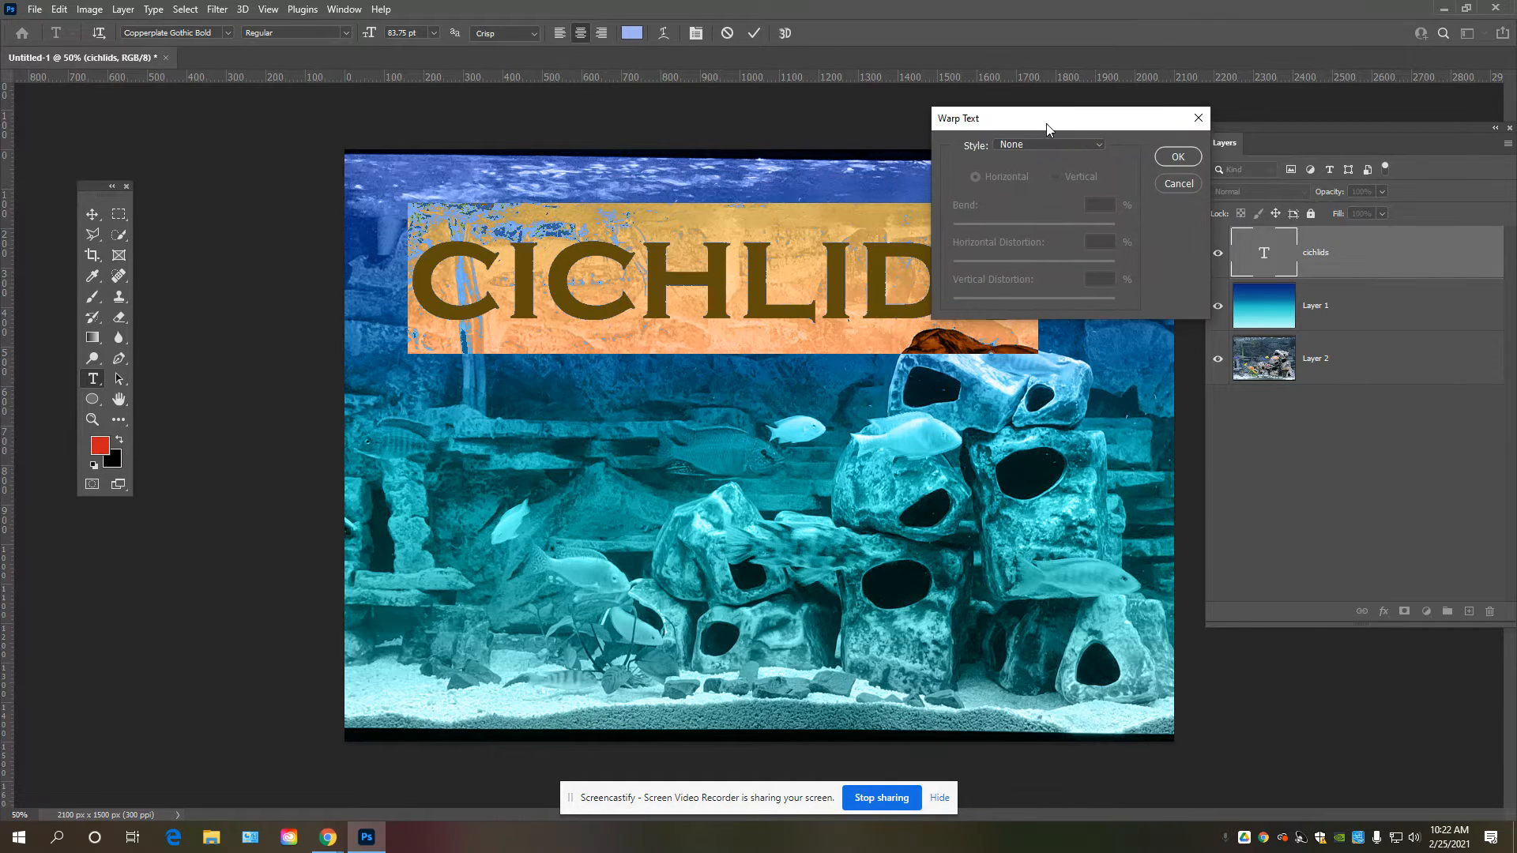
pyautogui.click(1101, 145)
pyautogui.click(1056, 175)
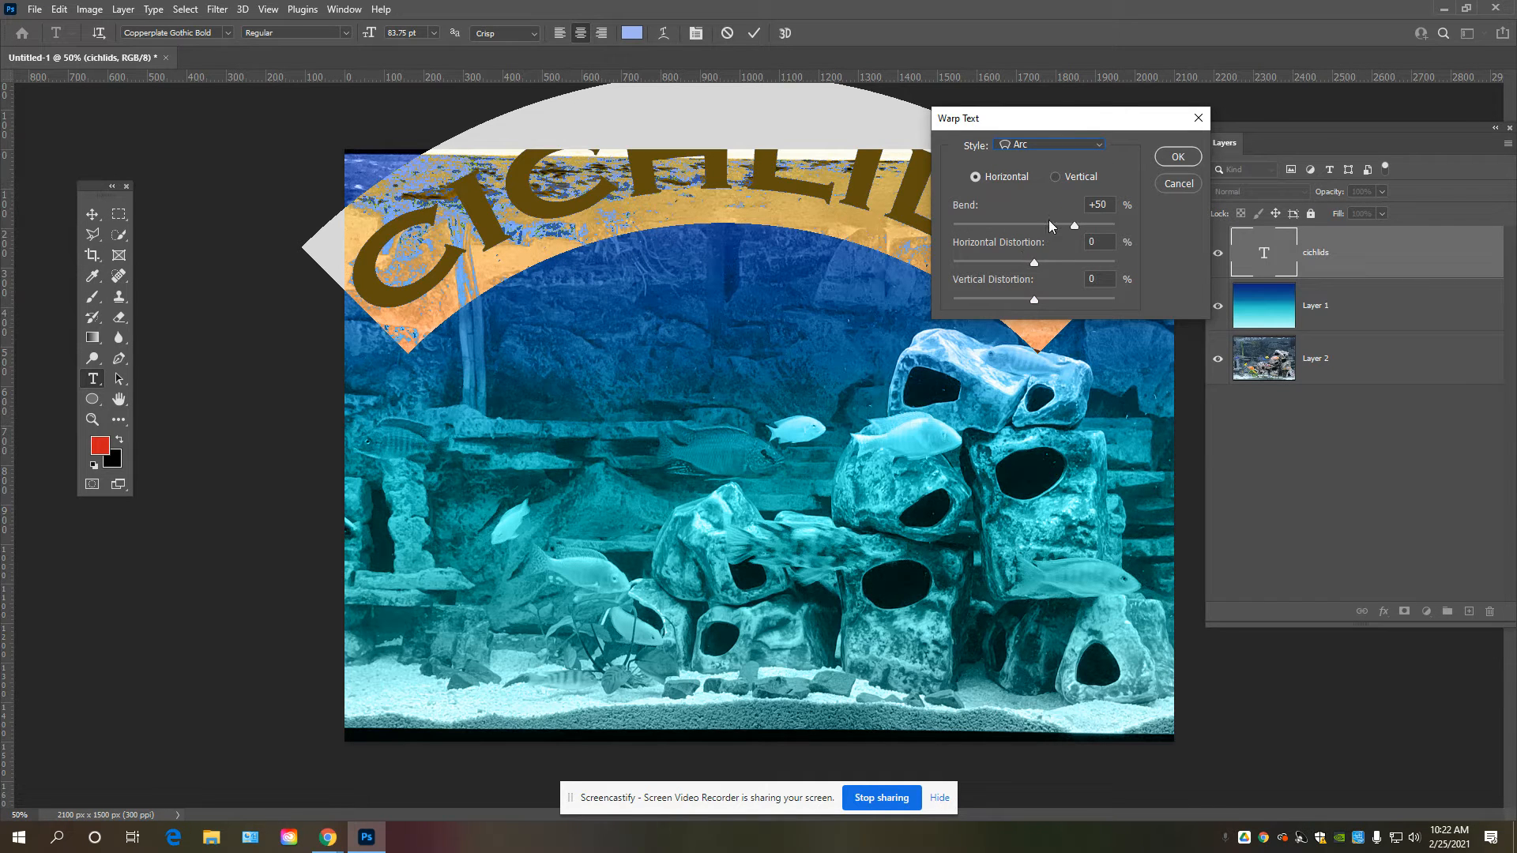
pyautogui.click(1045, 225)
# Try the Arc Lower, Bulge, Shell Lower, Wave and Flag warp styles on the heading.
pyautogui.click(1067, 151)
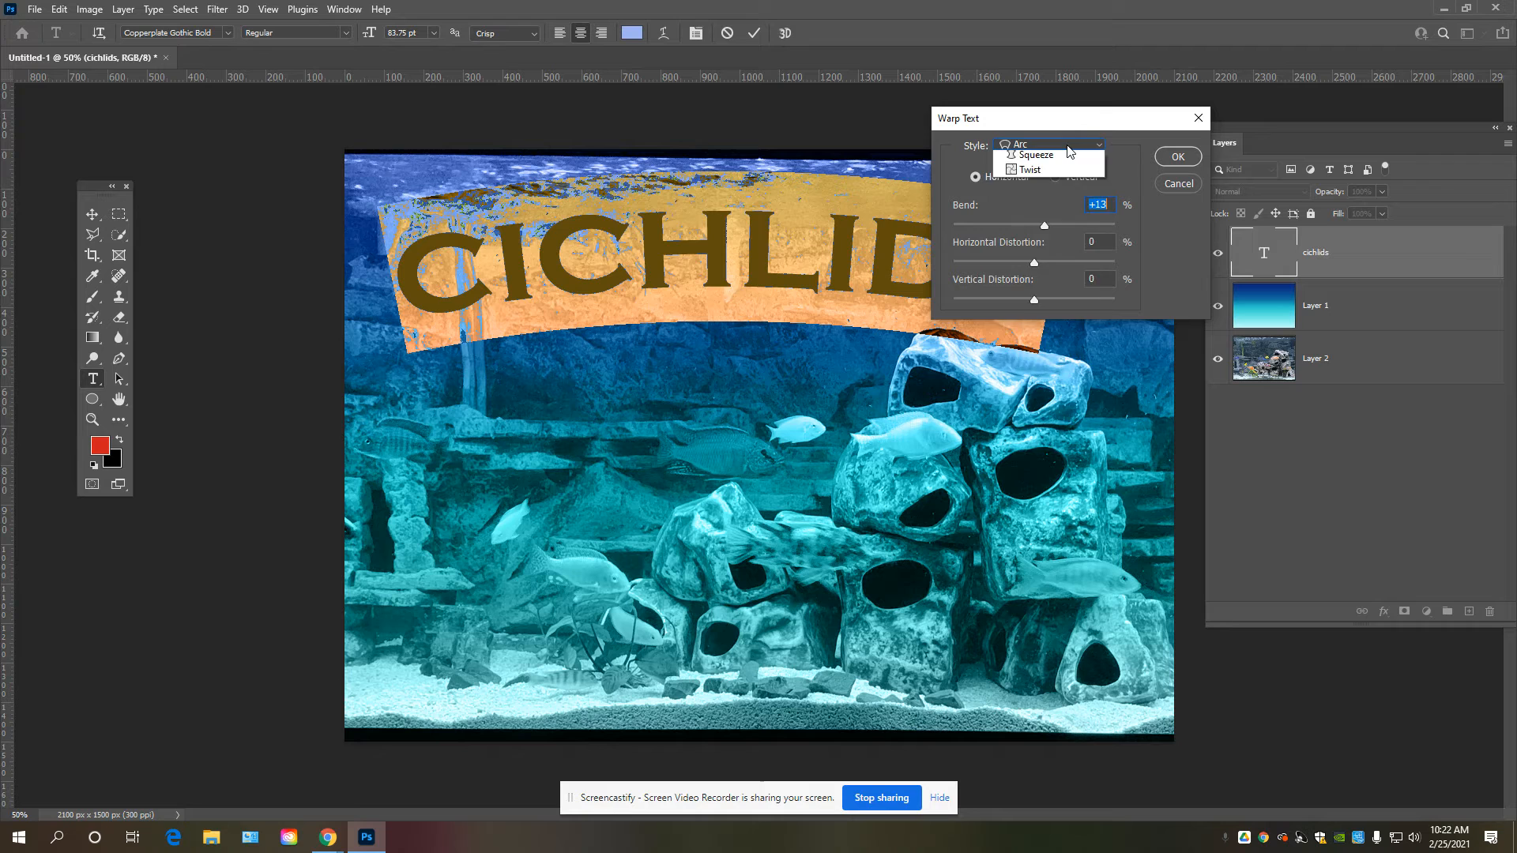
pyautogui.click(1063, 168)
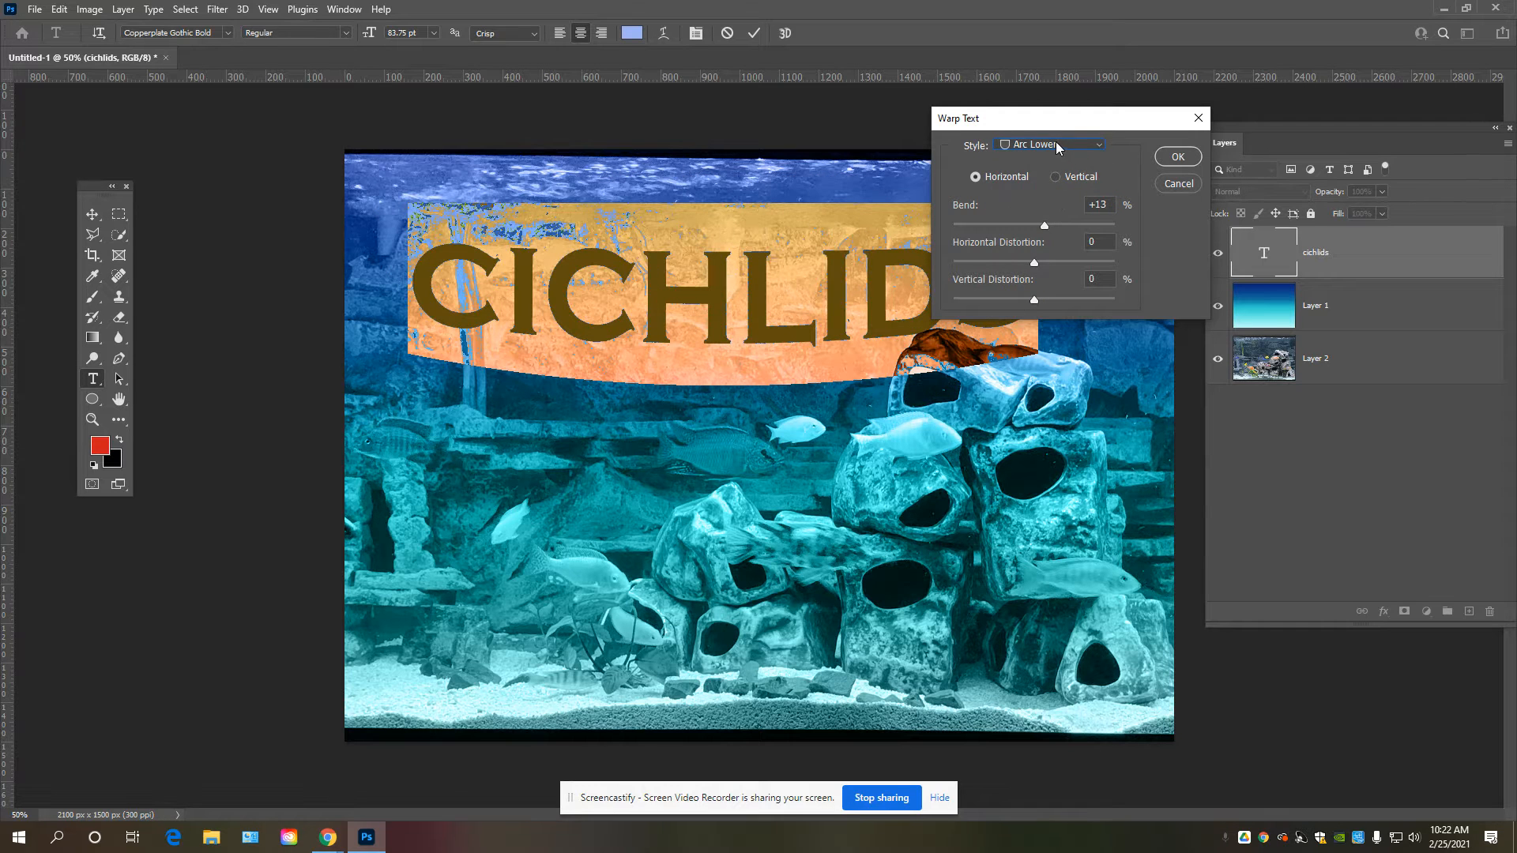
pyautogui.click(1059, 149)
pyautogui.click(1045, 266)
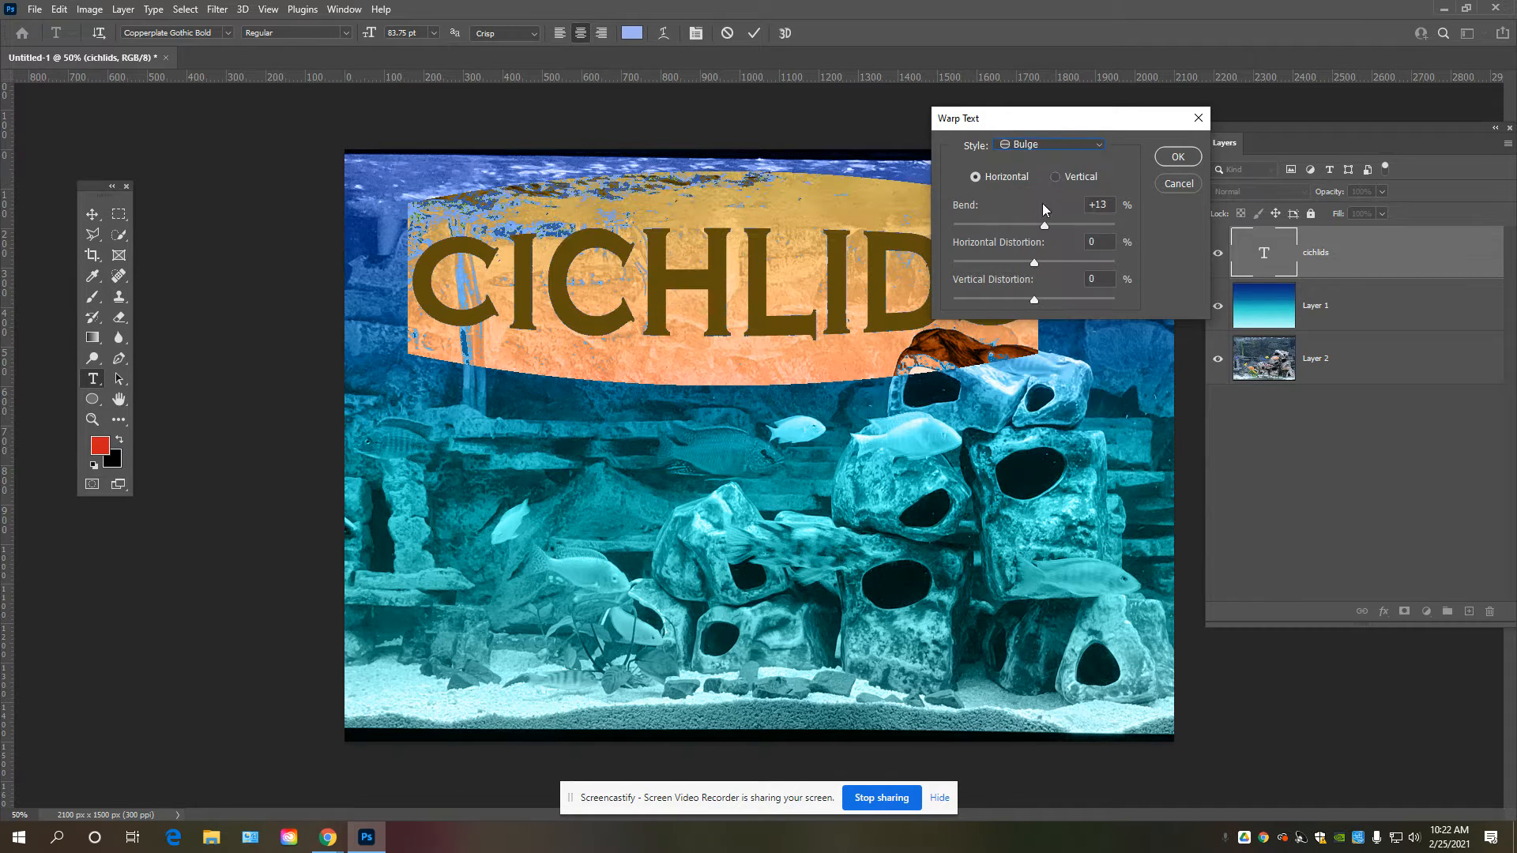
pyautogui.click(1049, 144)
pyautogui.click(1053, 278)
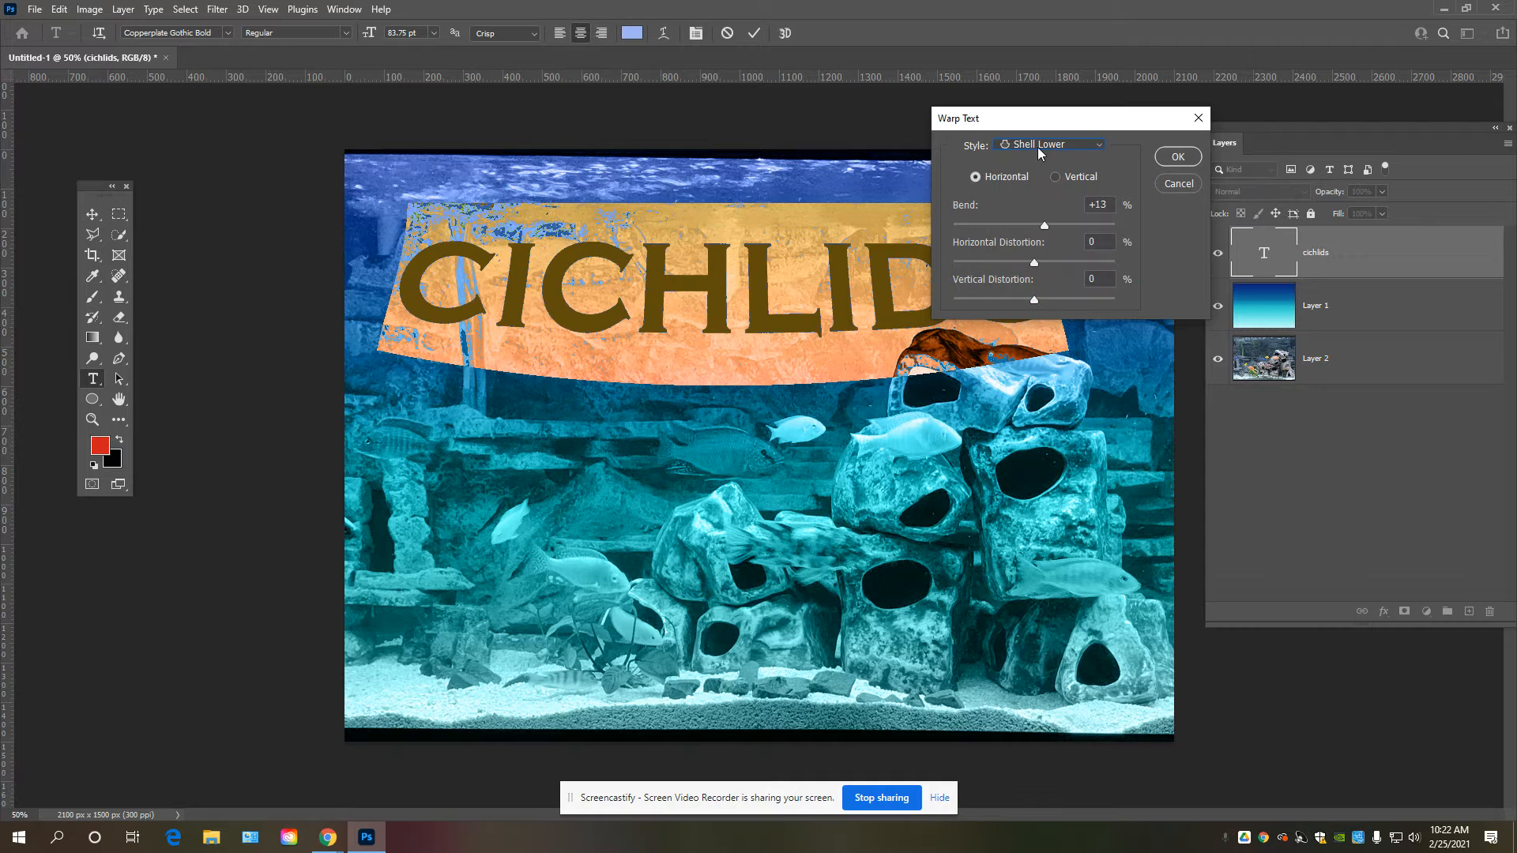
pyautogui.click(1037, 145)
pyautogui.click(1044, 324)
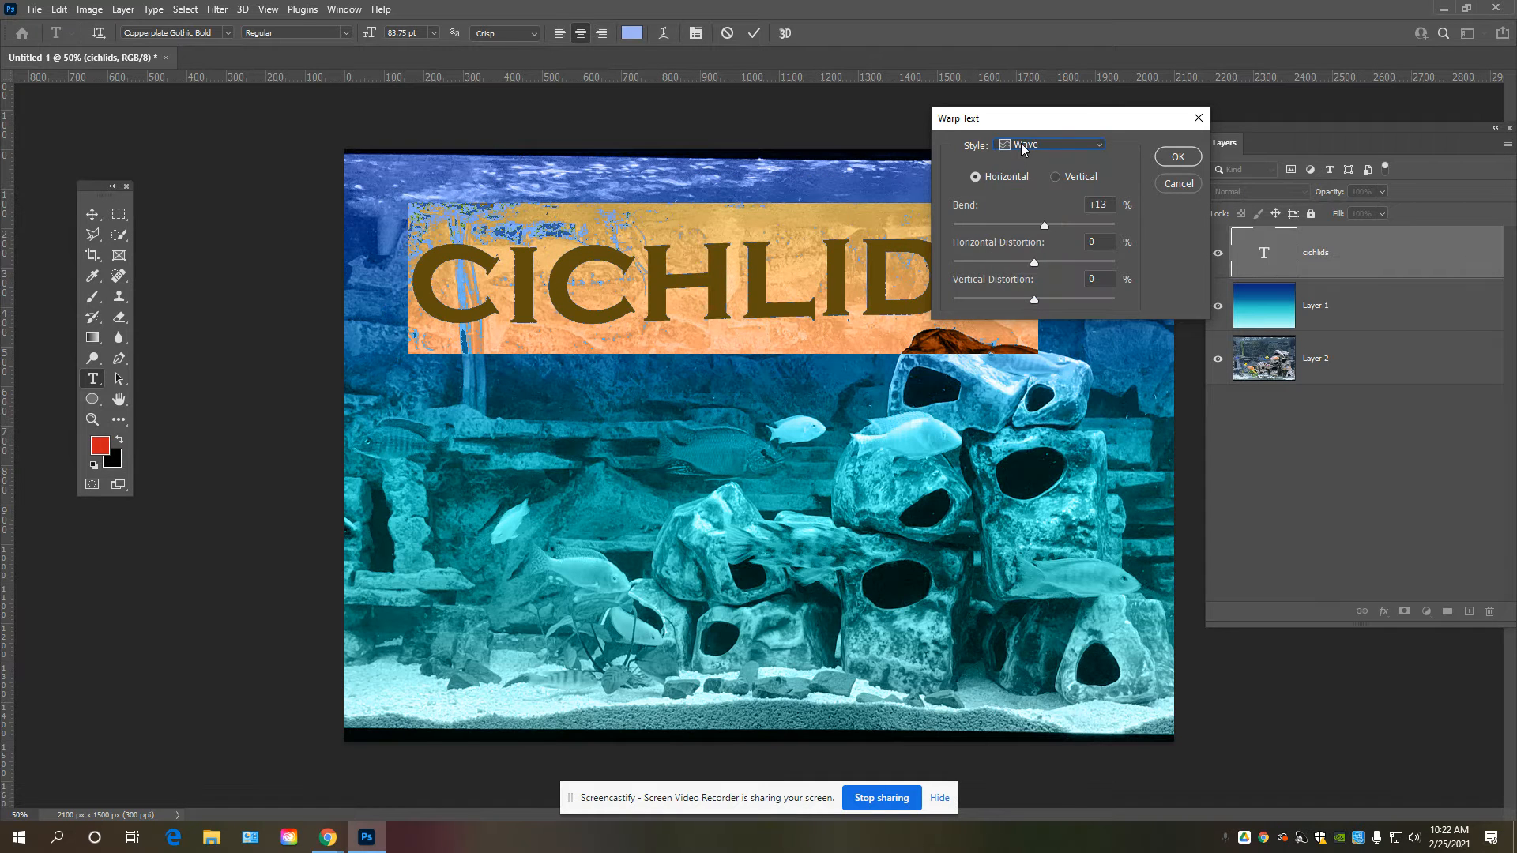
pyautogui.click(1021, 144)
pyautogui.click(1036, 311)
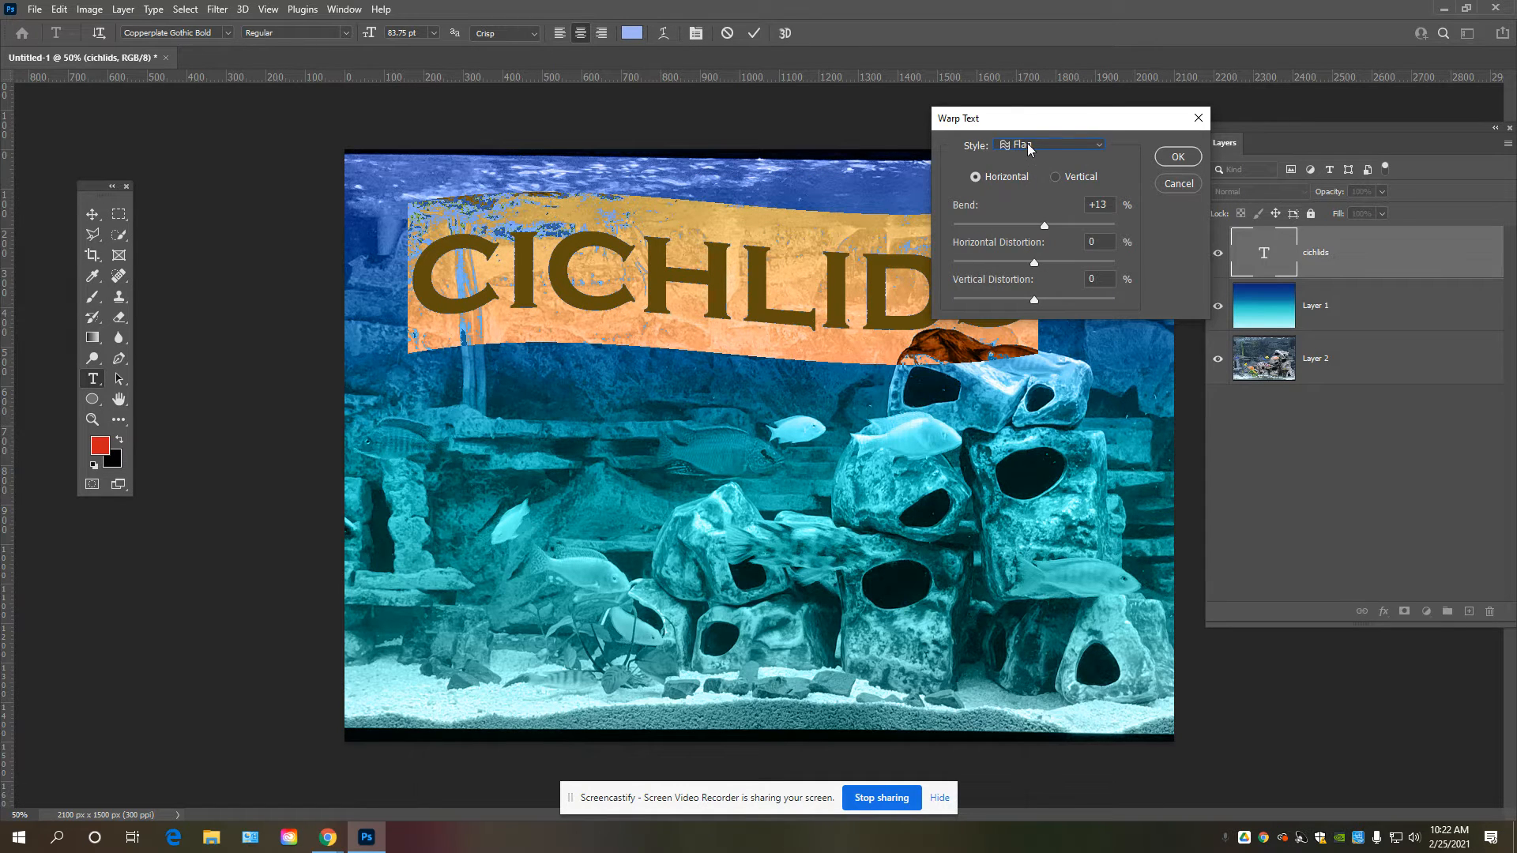
# Try the Fish, Fisheye and Inflate warp styles on the heading, reducing the Fisheye bend to +2%.
pyautogui.click(1030, 147)
pyautogui.click(1044, 338)
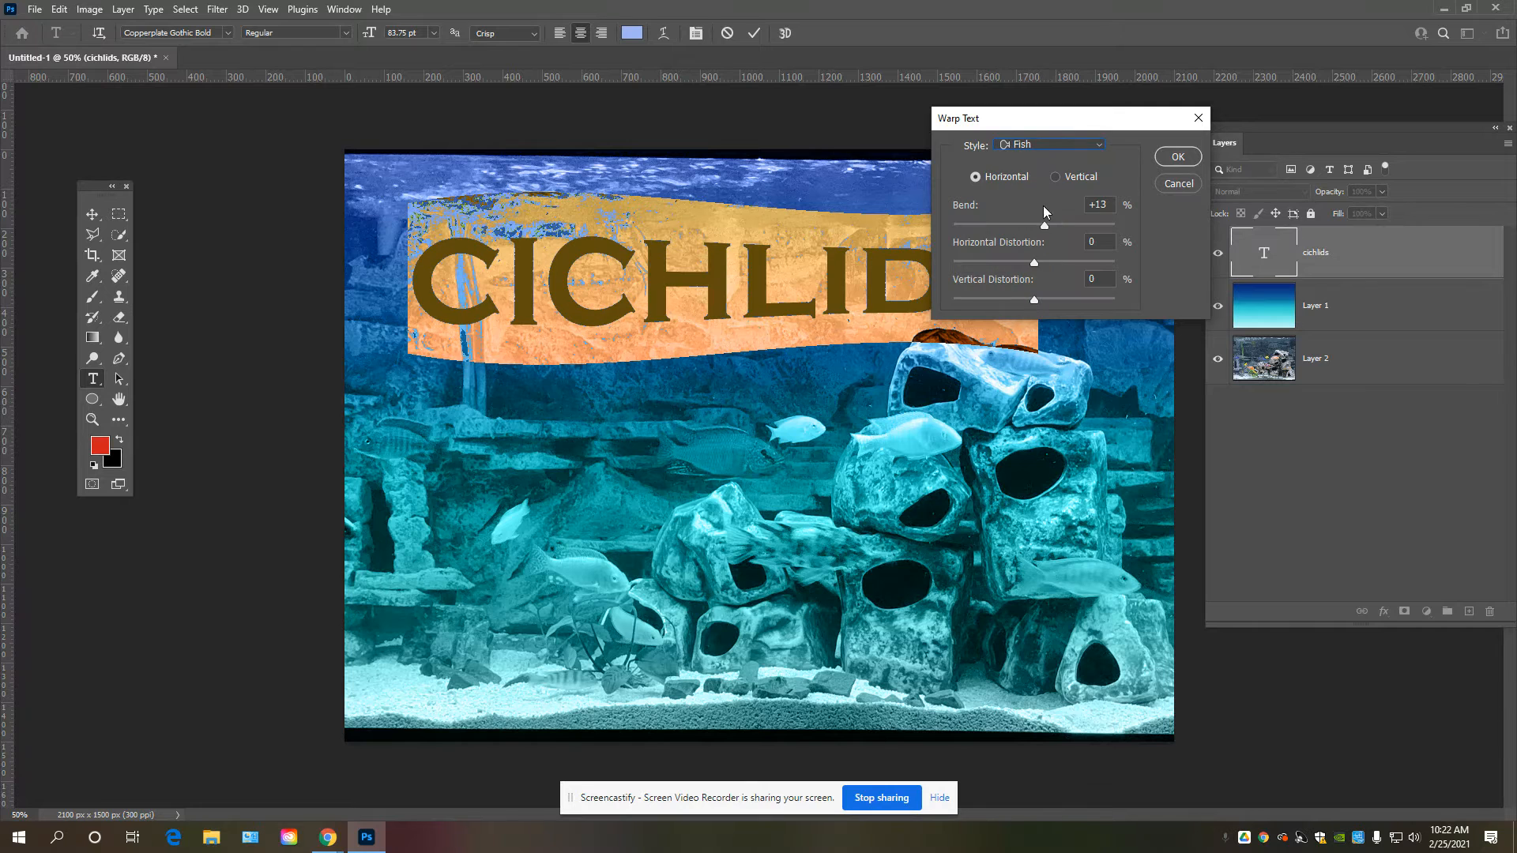
pyautogui.click(1045, 144)
pyautogui.click(1043, 398)
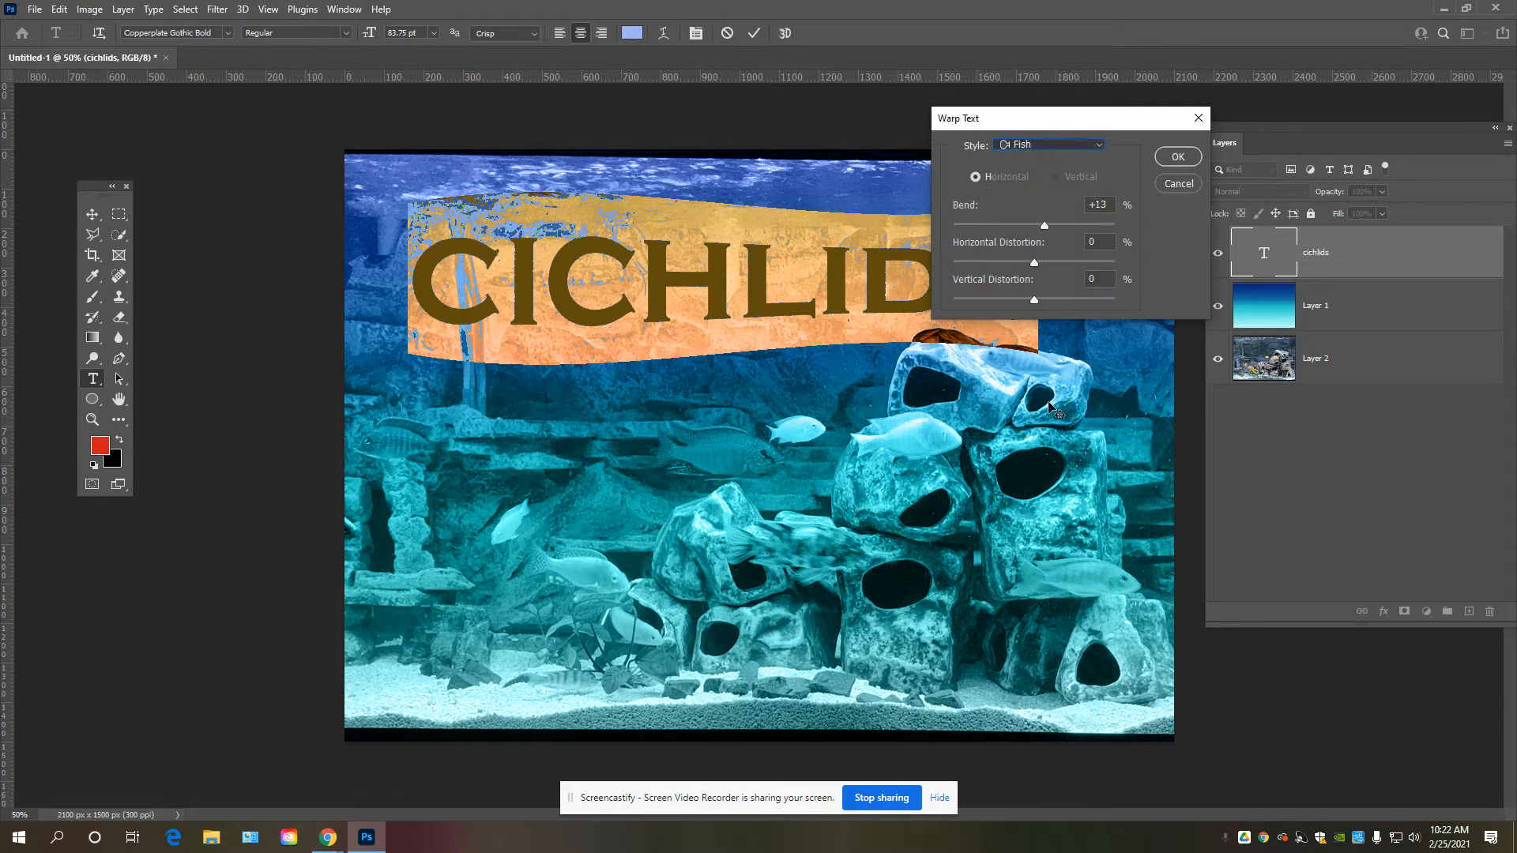
pyautogui.moveTo(1044, 225)
pyautogui.mouseDown()
pyautogui.moveTo(1095, 229)
pyautogui.moveTo(1036, 228)
pyautogui.mouseUp()
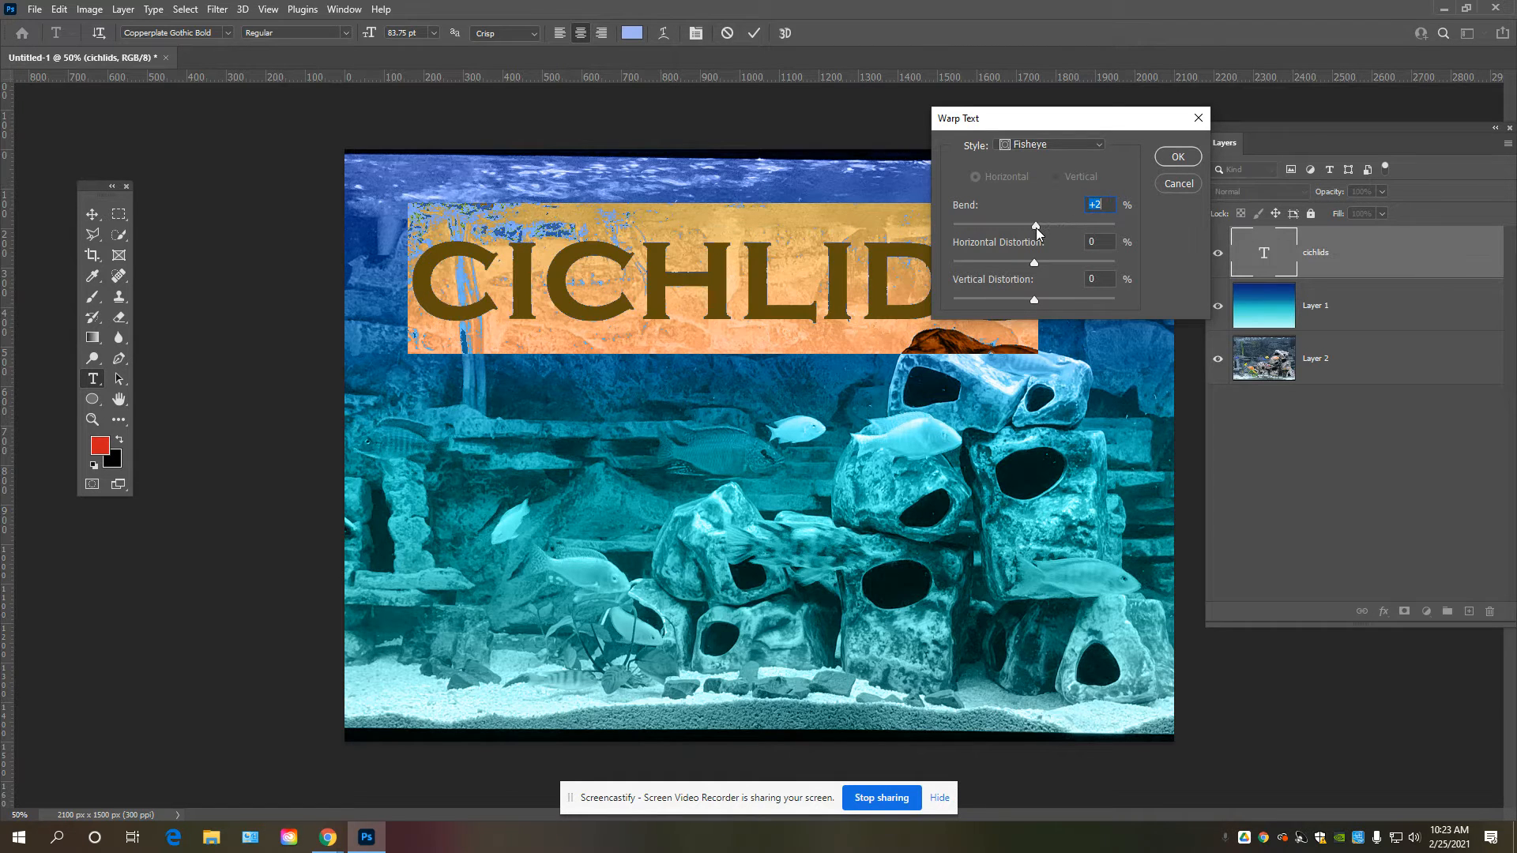
pyautogui.click(1100, 143)
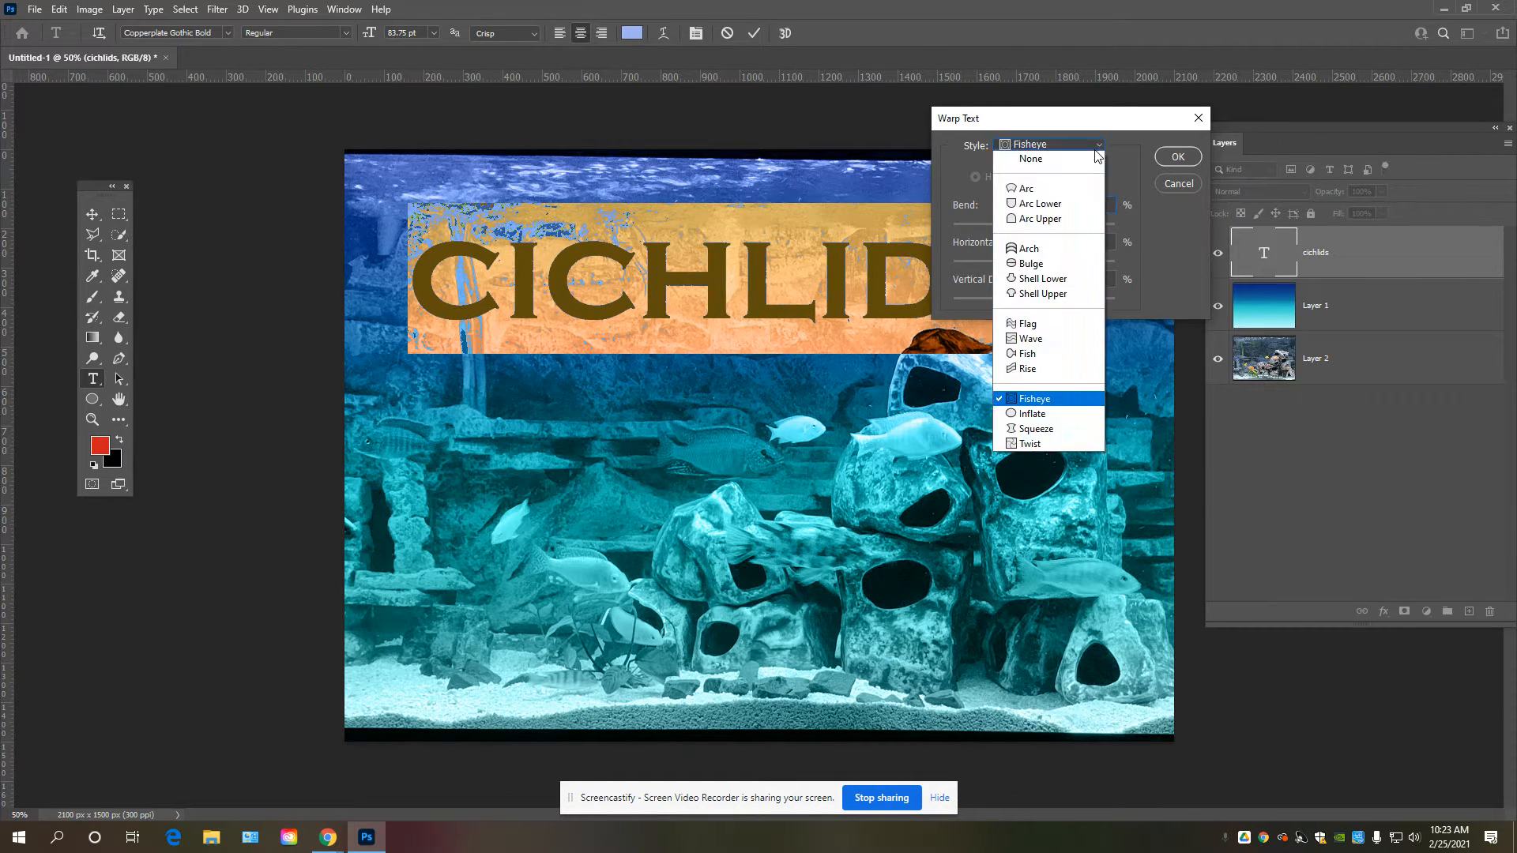
pyautogui.click(1049, 414)
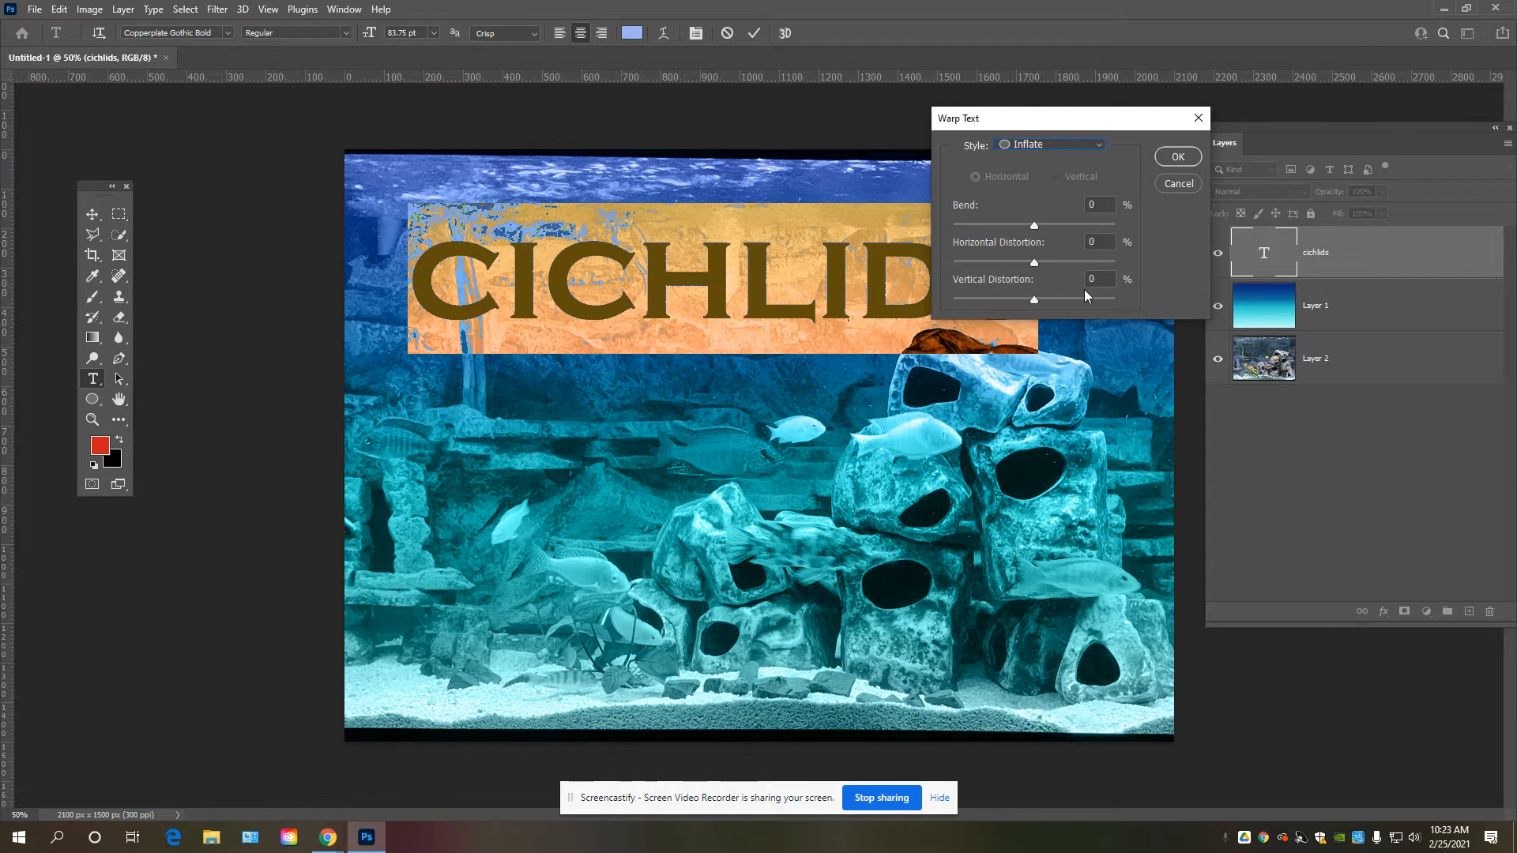
# Warp the heading with the Arc style at a +24% bend and move it slightly down and to the right.
pyautogui.click(1099, 145)
pyautogui.click(1082, 190)
pyautogui.click(1054, 225)
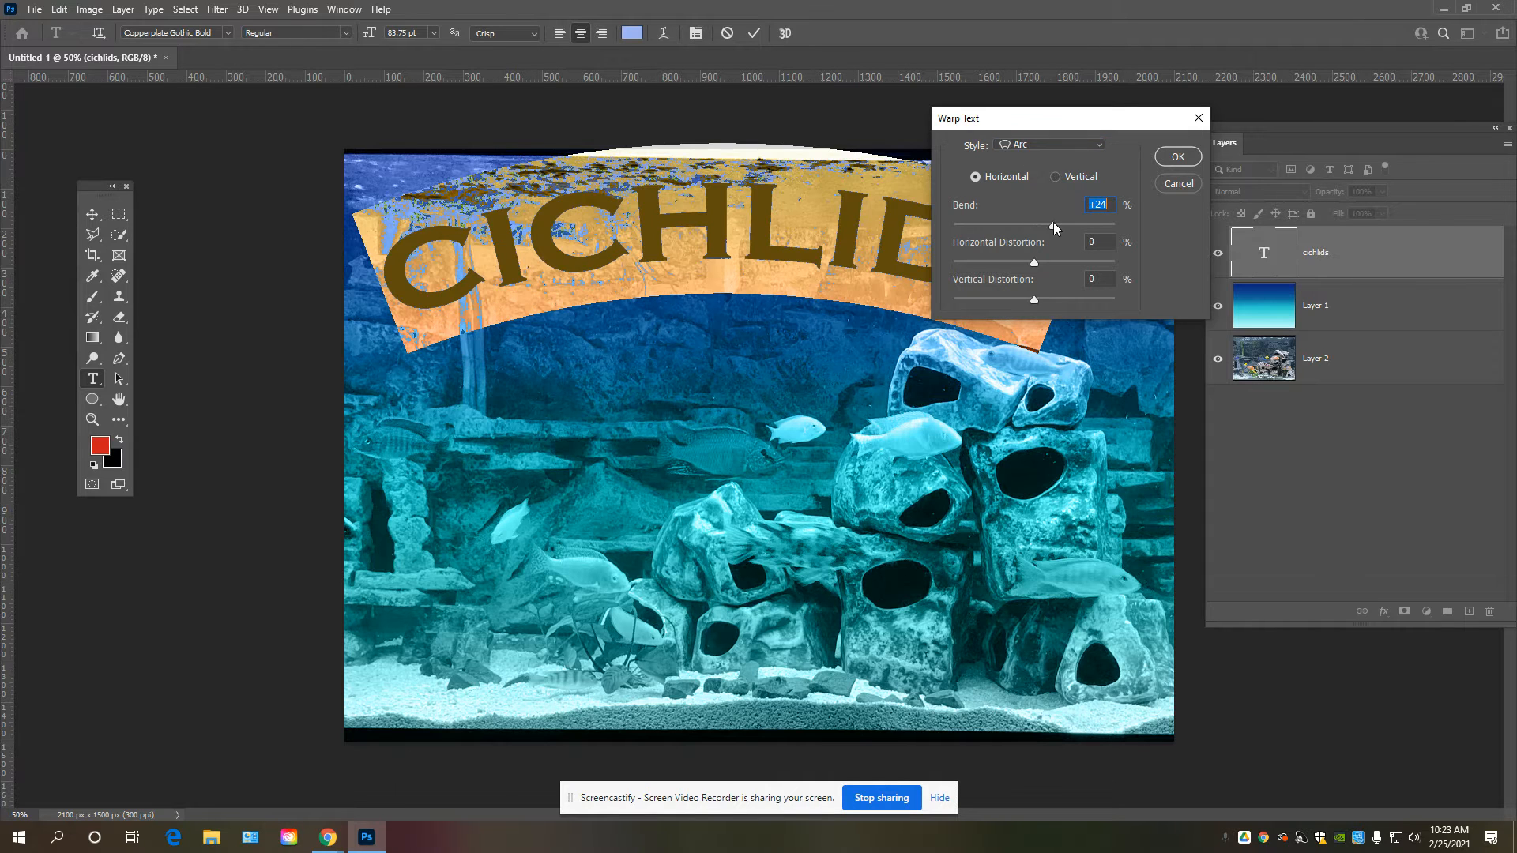
pyautogui.click(1175, 159)
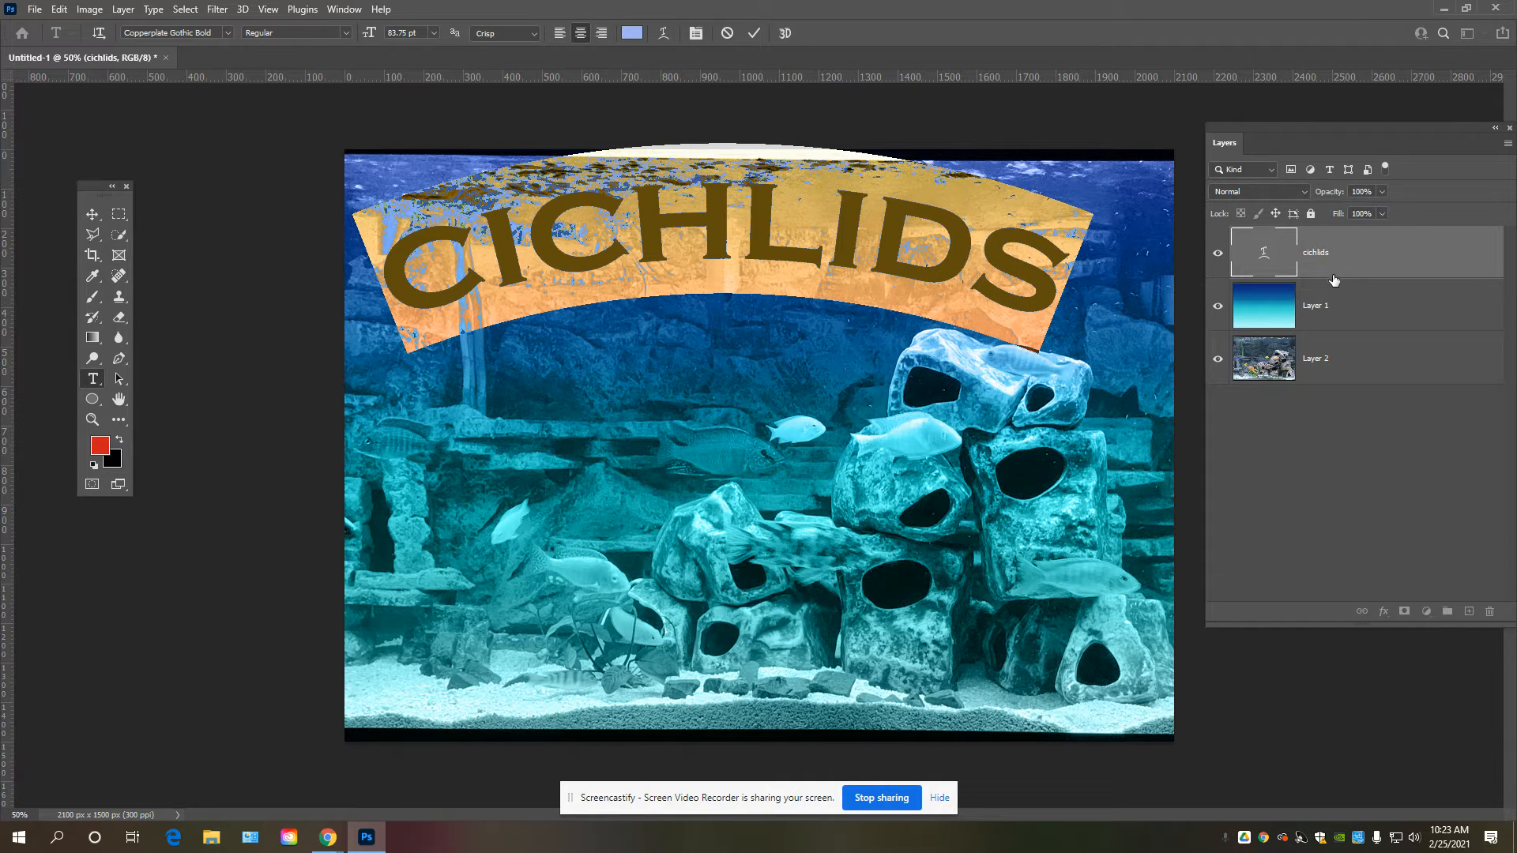
pyautogui.click(93, 215)
pyautogui.moveTo(722, 250); pyautogui.dragTo(771, 265)
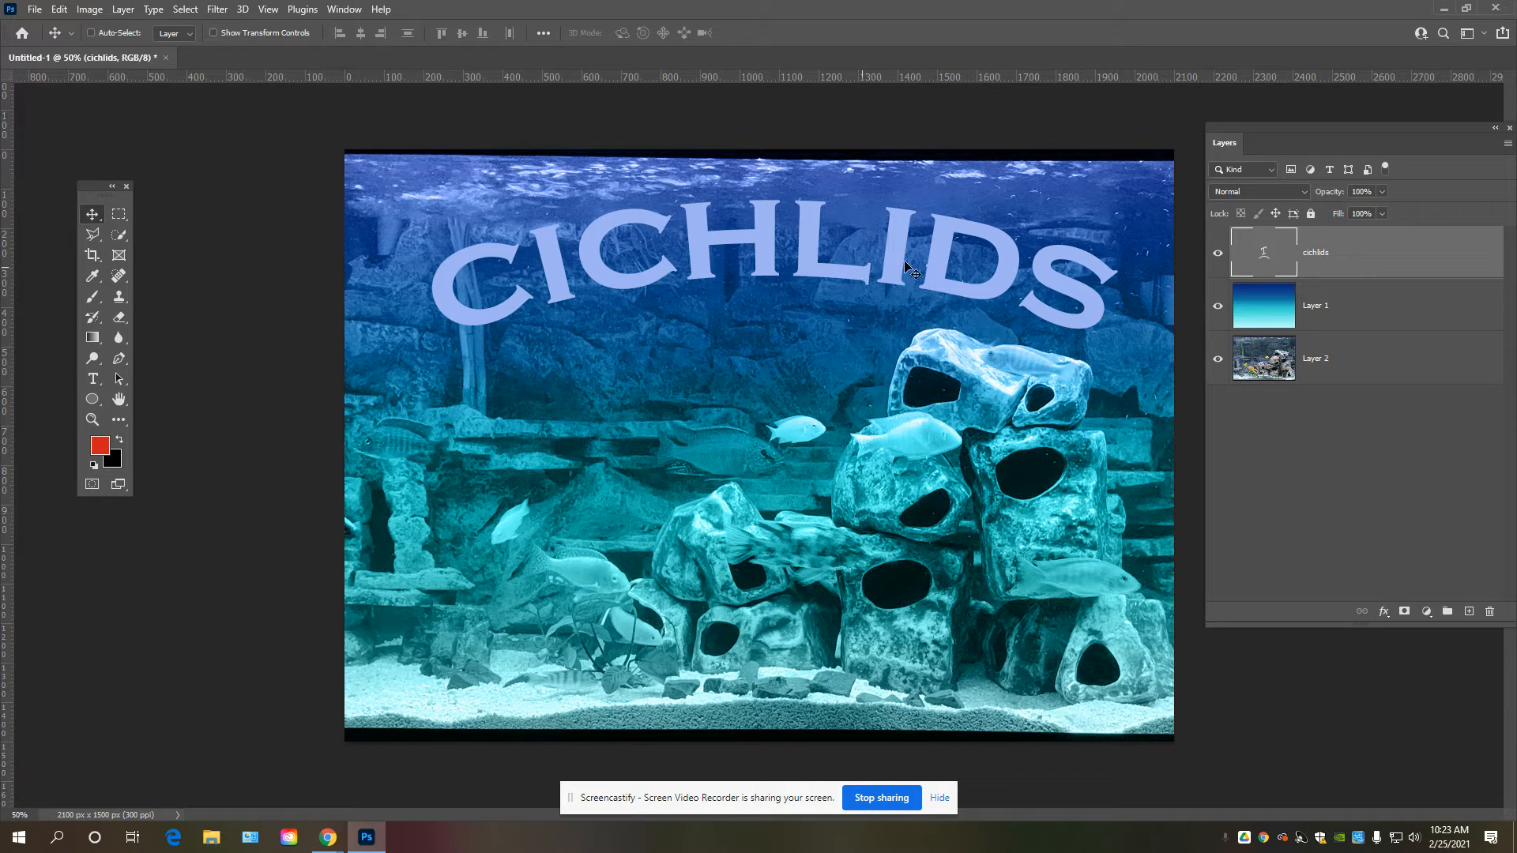
# Open the layer styles of the cichlids text layer and add a Drop Shadow.
pyautogui.moveTo(1384, 126); pyautogui.dragTo(1368, 122)
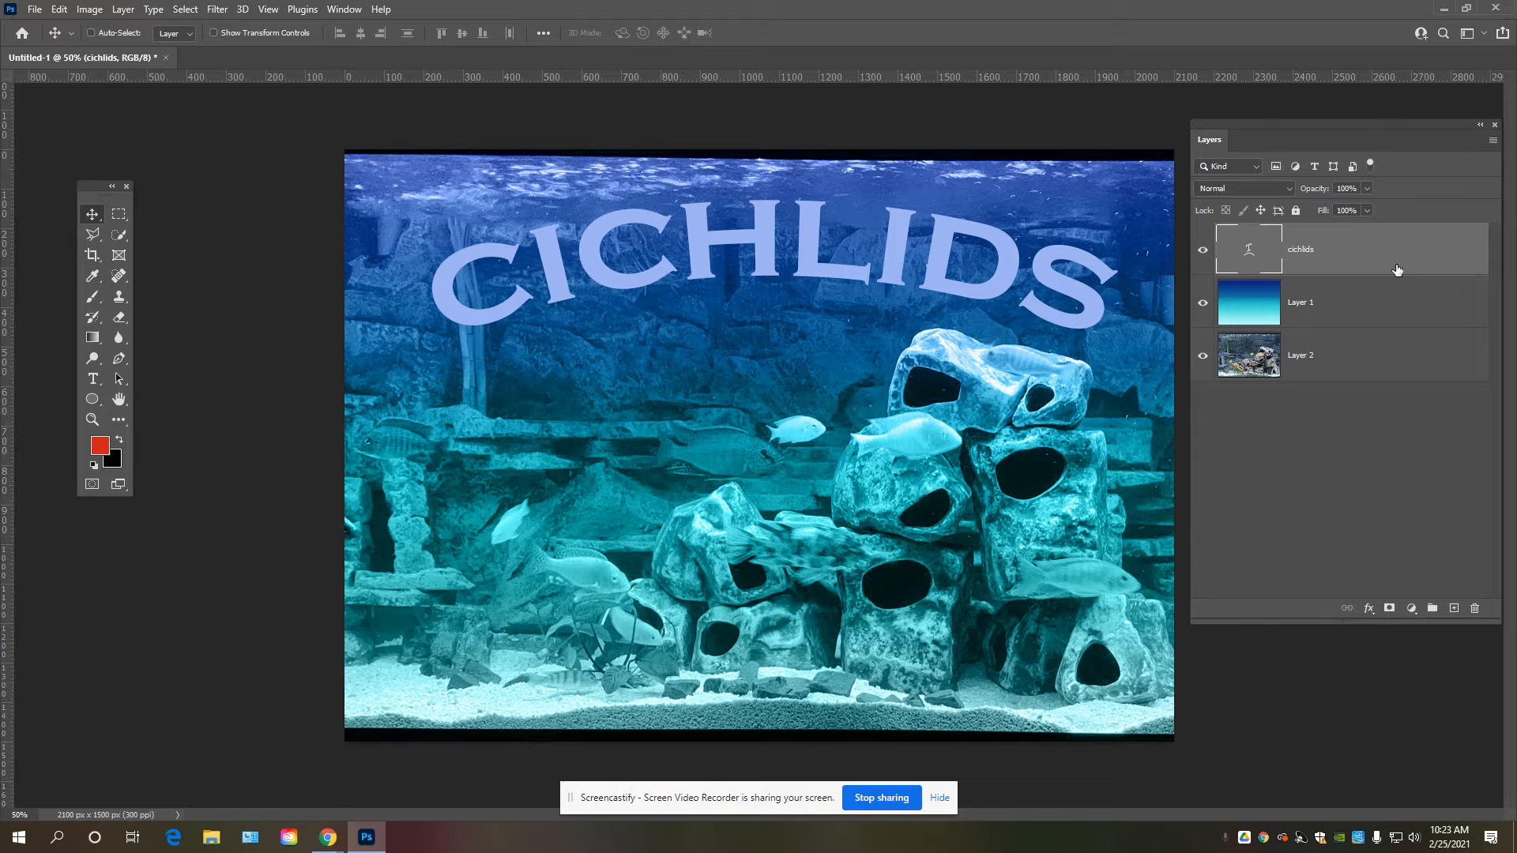
pyautogui.doubleClick(1470, 254)
pyautogui.moveTo(893, 142); pyautogui.dragTo(1300, 122)
pyautogui.click(1092, 421)
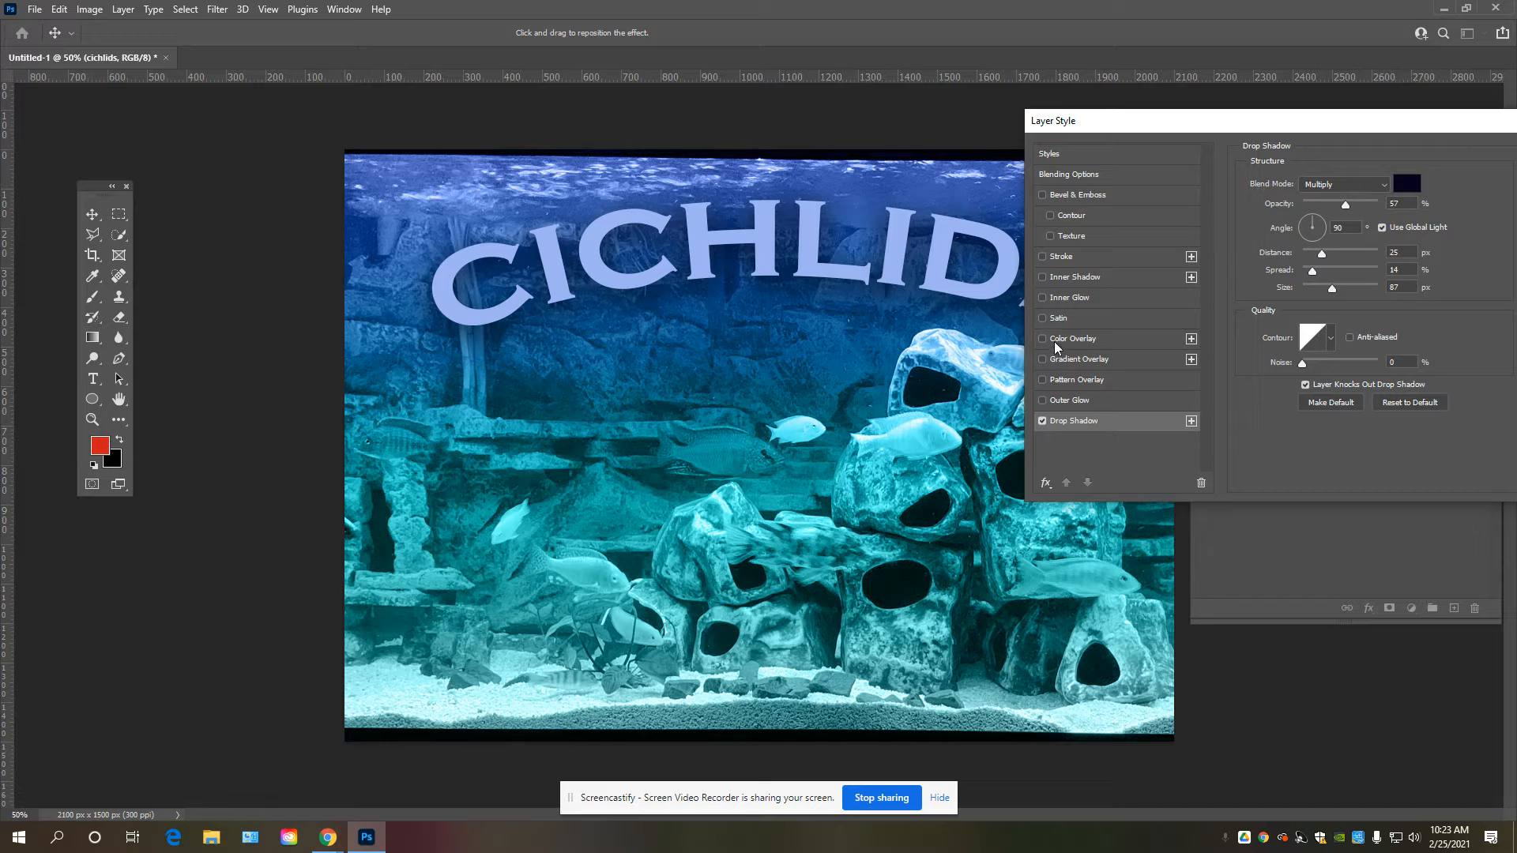
# Add an inside Stroke of 8 px to the heading in light cyan, hex 6ef1f9.
pyautogui.click(1064, 257)
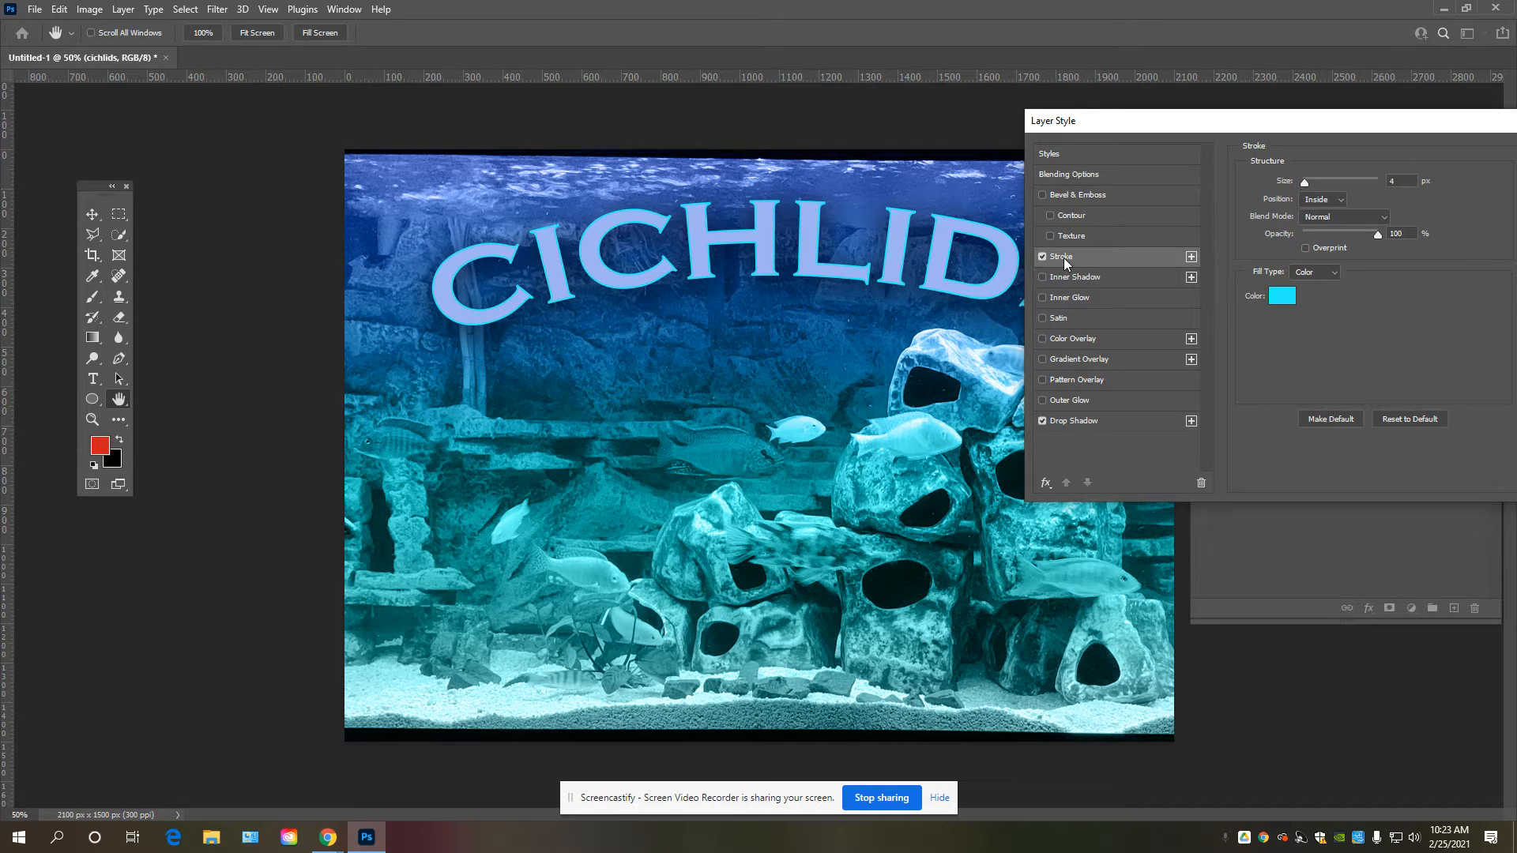
pyautogui.click(1291, 299)
pyautogui.click(783, 171)
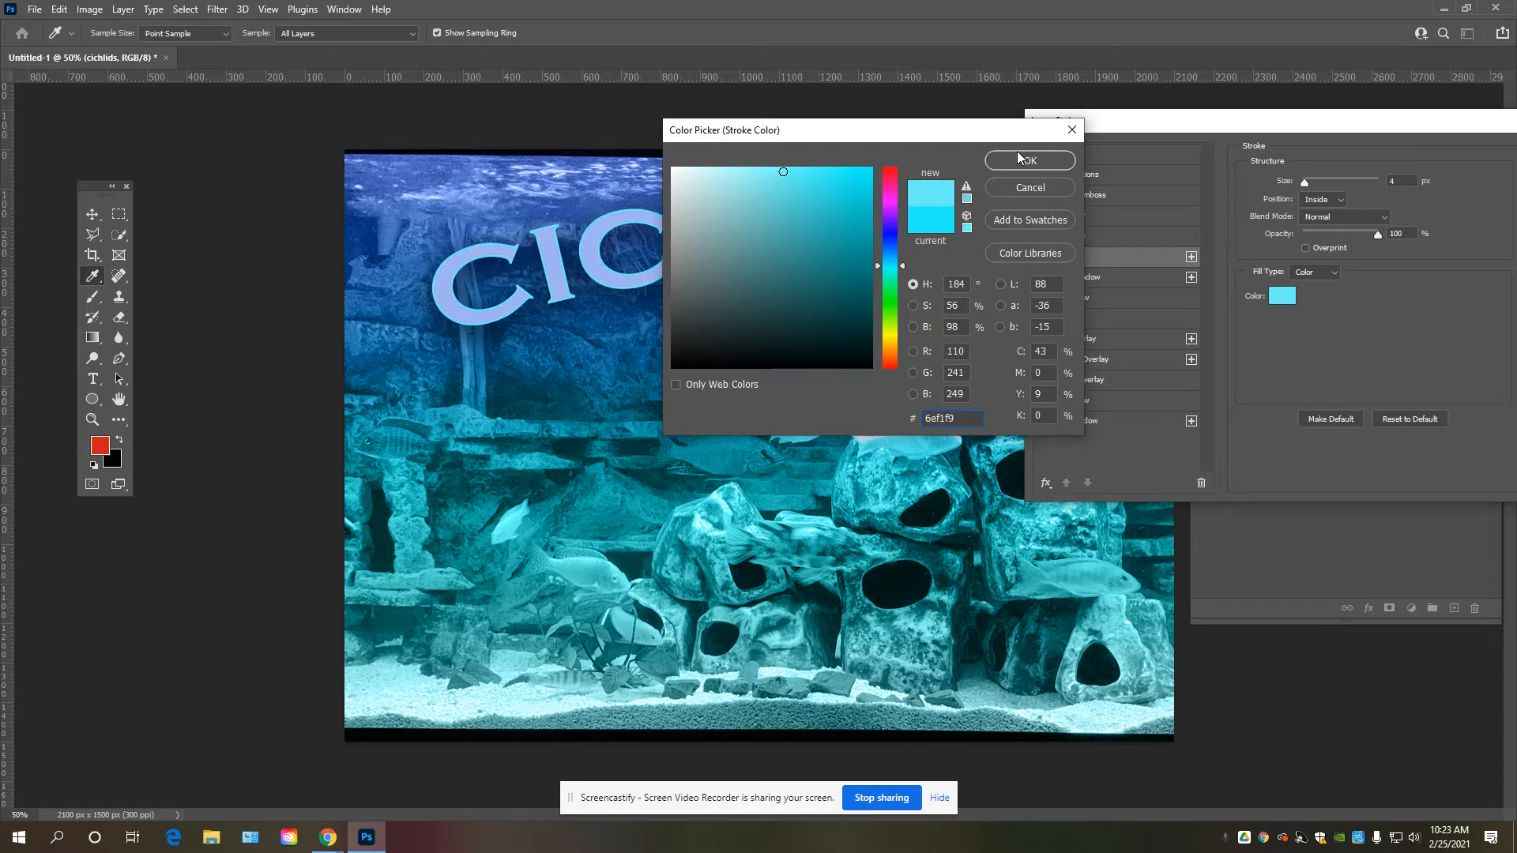
pyautogui.click(1019, 156)
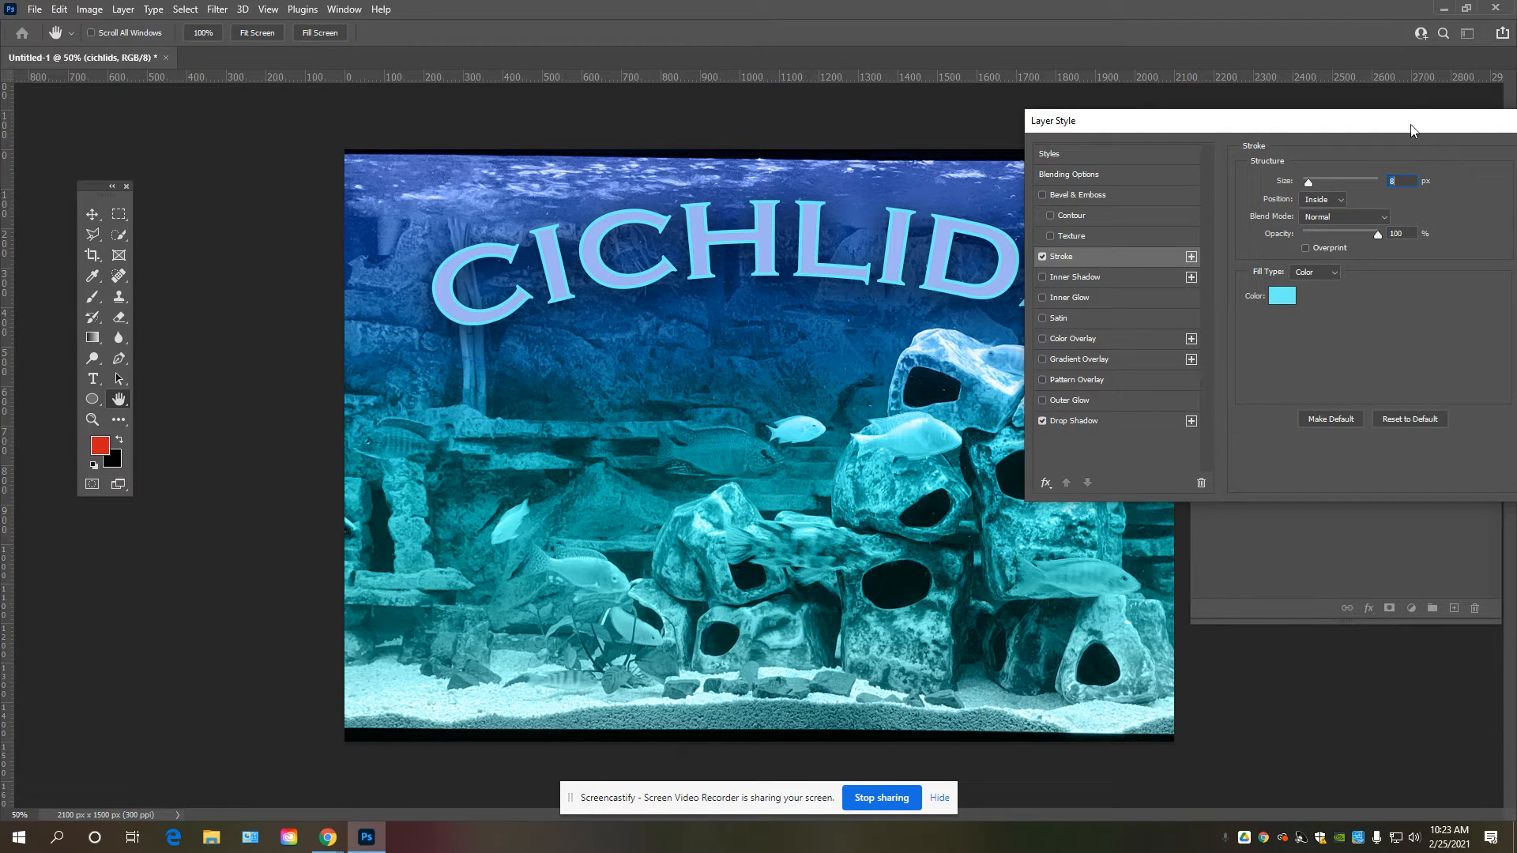
# Add an Inner Bevel to the heading with size 8 px and the Chisel Hard technique, and apply the layer styles.
pyautogui.moveTo(1412, 122); pyautogui.dragTo(1300, 124)
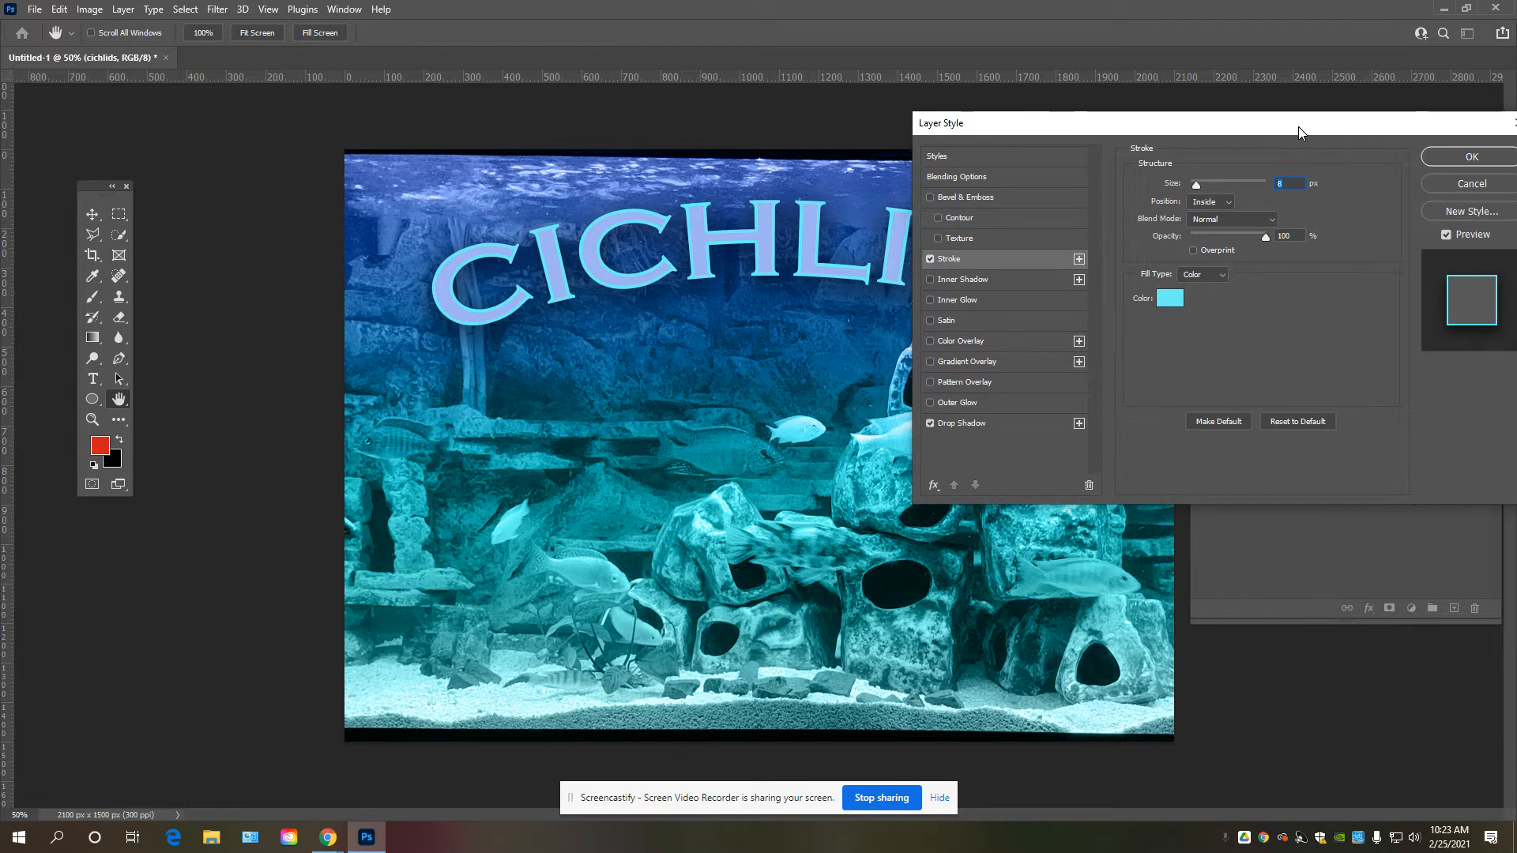
pyautogui.click(976, 198)
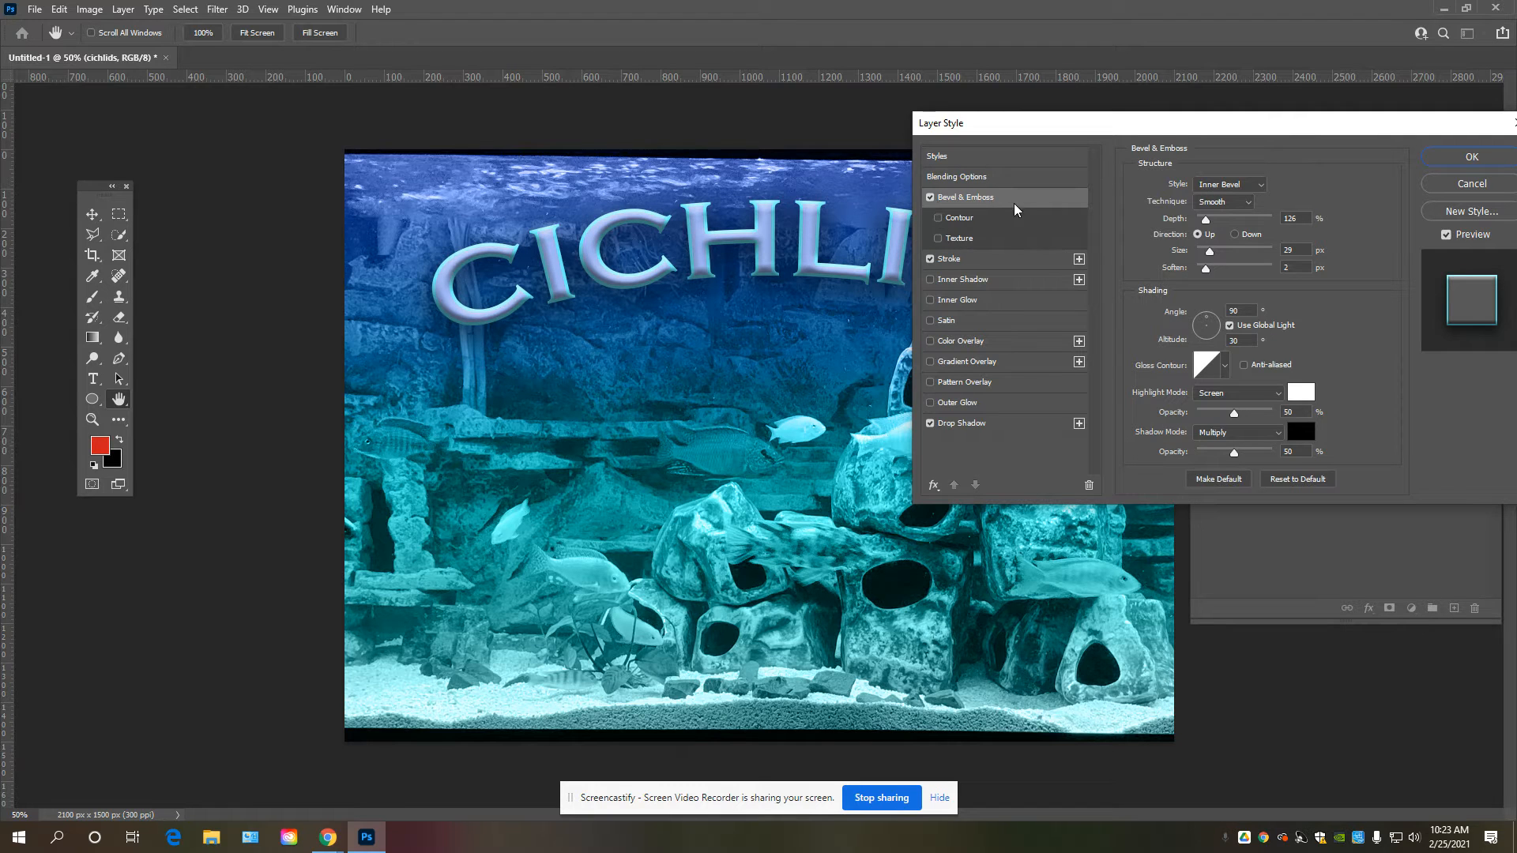
pyautogui.moveTo(1207, 252); pyautogui.dragTo(1202, 251)
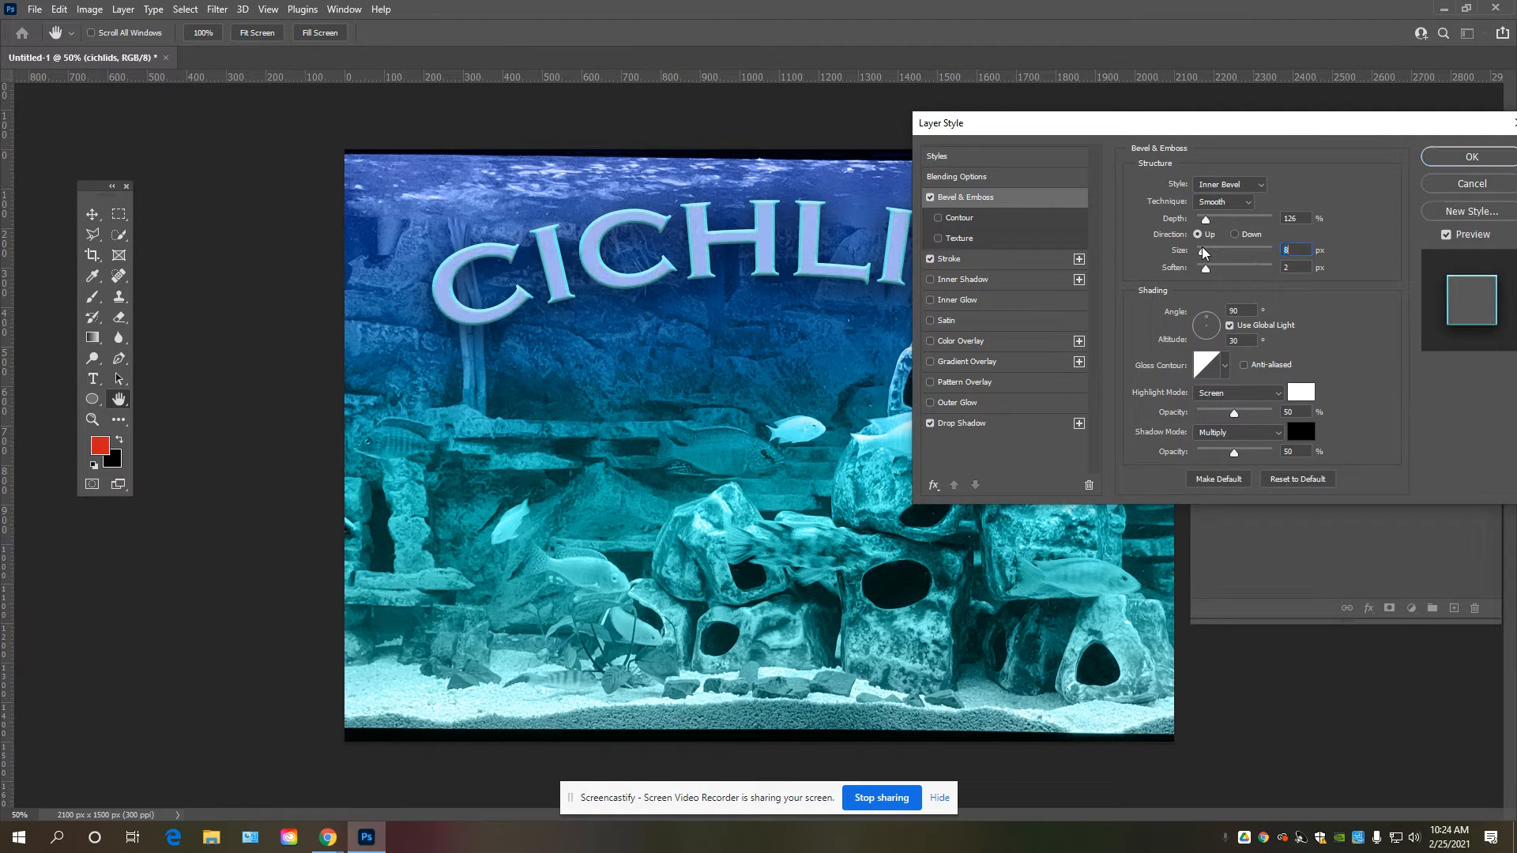
pyautogui.click(1237, 202)
pyautogui.click(1234, 224)
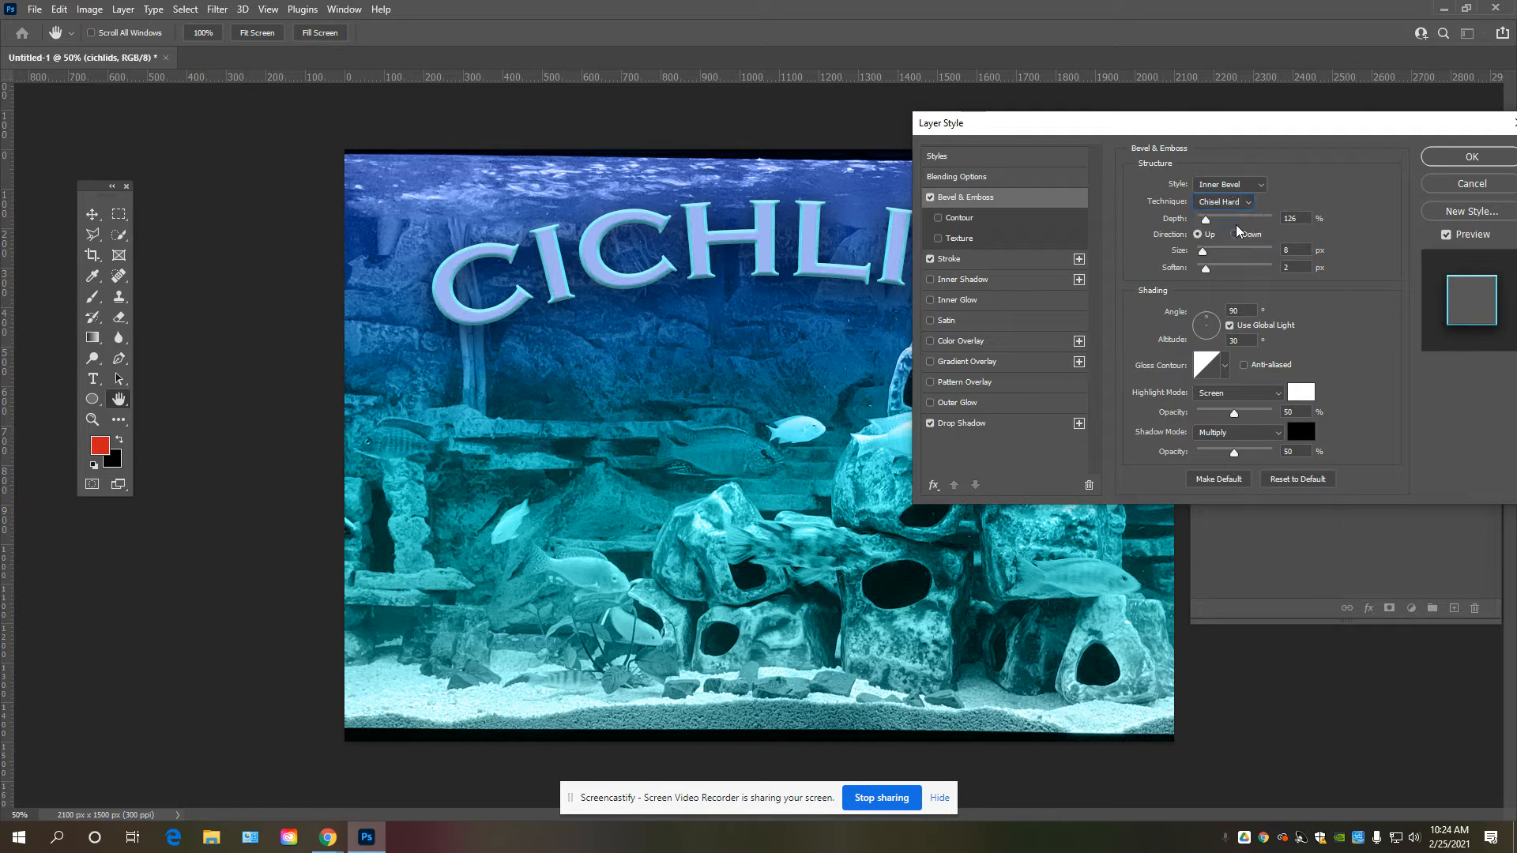
pyautogui.click(1472, 157)
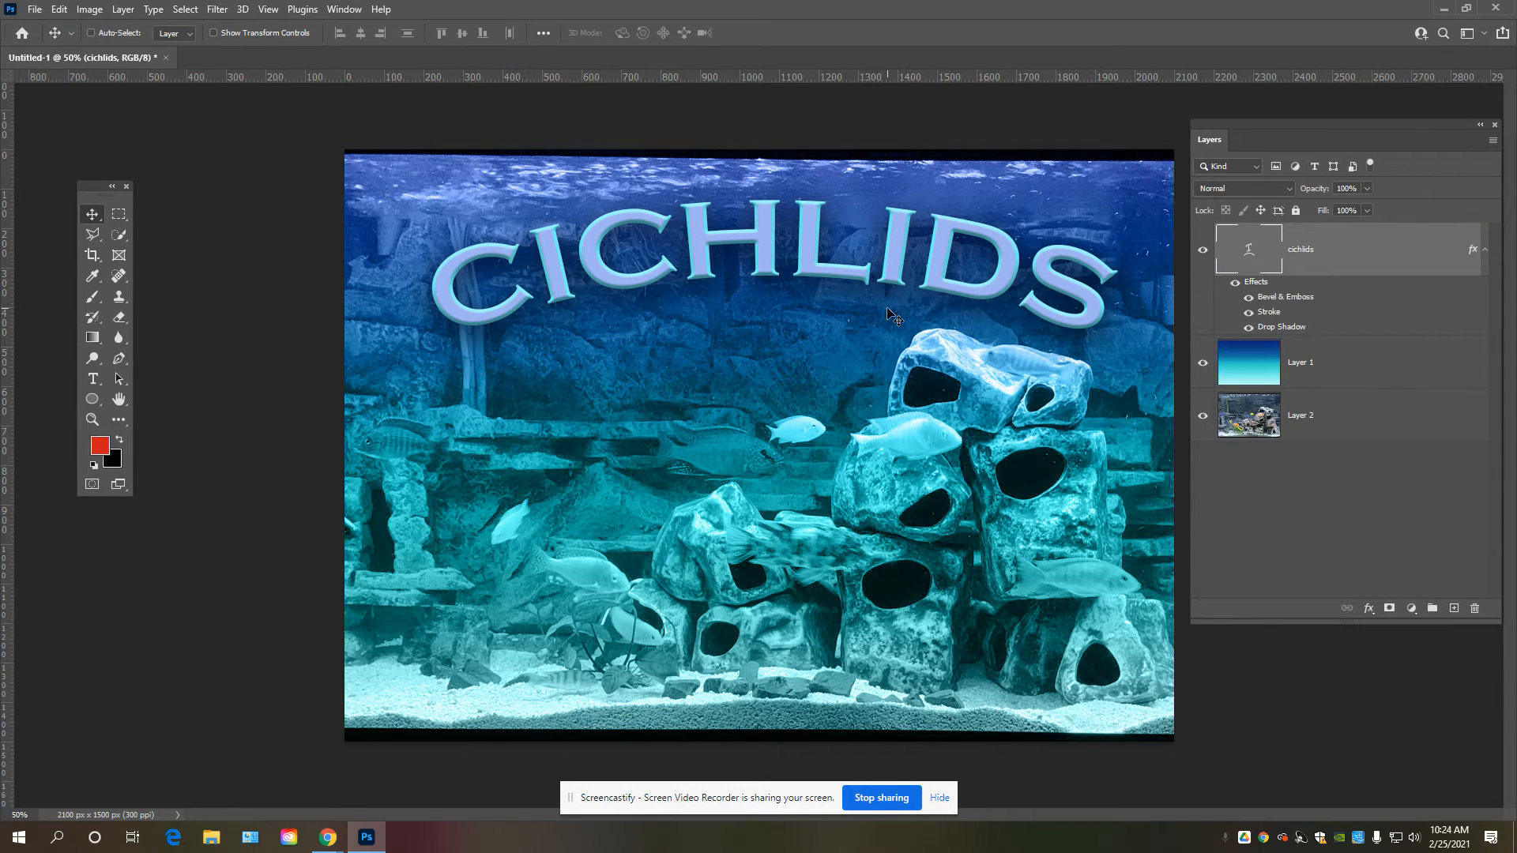
# Examine the heading's bevelled and stroked letter edges up close.
pyautogui.hotkey('ctrl', '1')
pyautogui.moveTo(781, 267); pyautogui.dragTo(767, 478)
pyautogui.hotkey('ctrl', '+')
pyautogui.hotkey('ctrl', '+')
pyautogui.moveTo(399, 486); pyautogui.dragTo(962, 432)
pyautogui.hotkey('ctrl', '-')
pyautogui.hotkey('ctrl', '-')
pyautogui.hotkey('ctrl', '-')
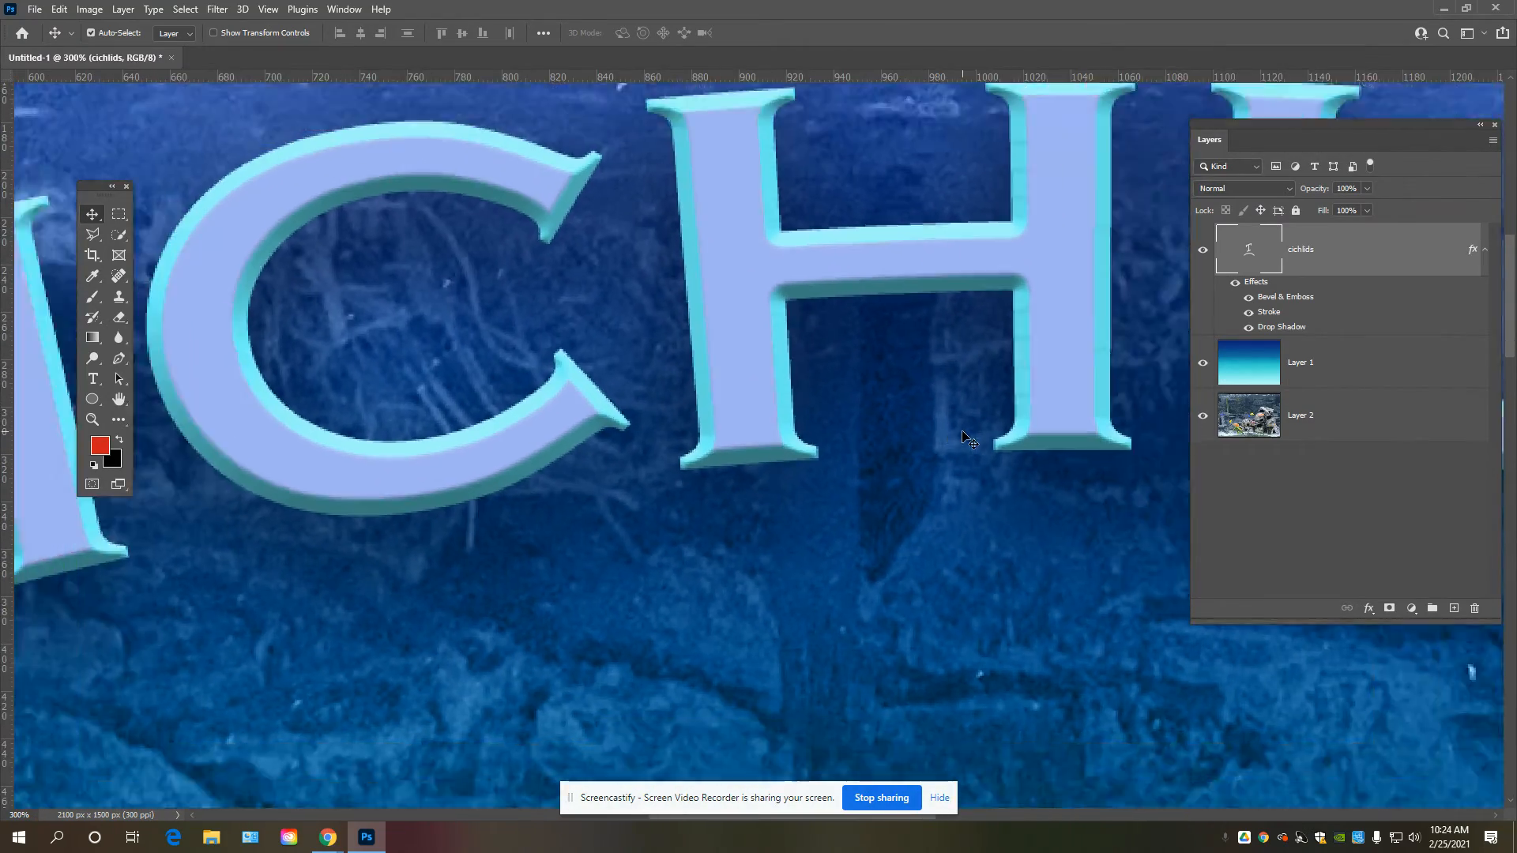
pyautogui.hotkey('ctrl', '-')
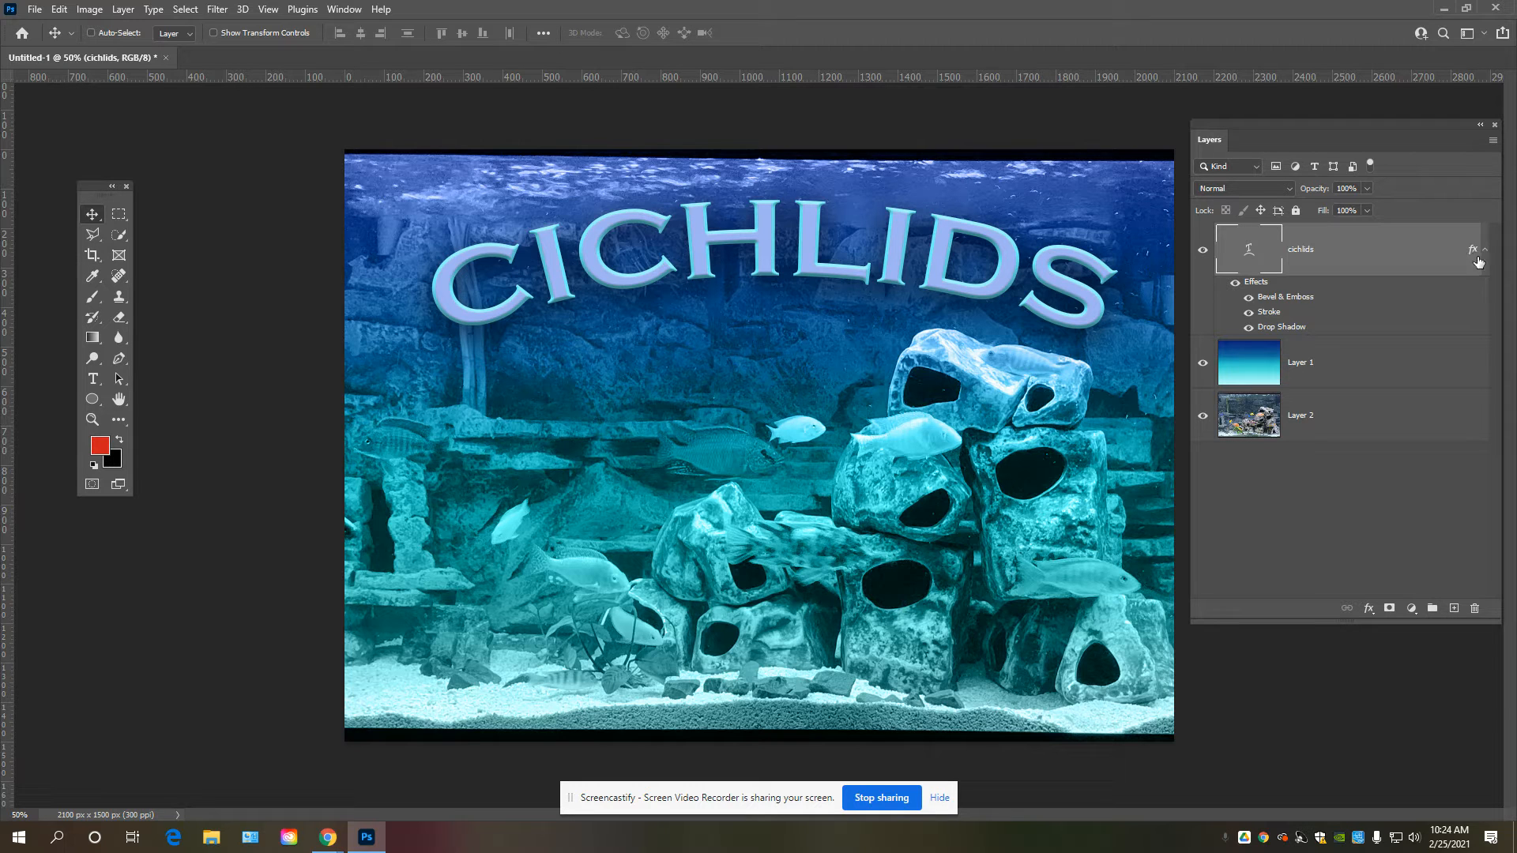
# Compare the heading with its Bevel & Emboss, Stroke and Drop Shadow effects hidden and shown, and collapse the effects list.
pyautogui.click(1486, 251)
pyautogui.click(1485, 251)
pyautogui.click(1248, 301)
pyautogui.click(1248, 299)
pyautogui.click(1249, 328)
pyautogui.click(1250, 299)
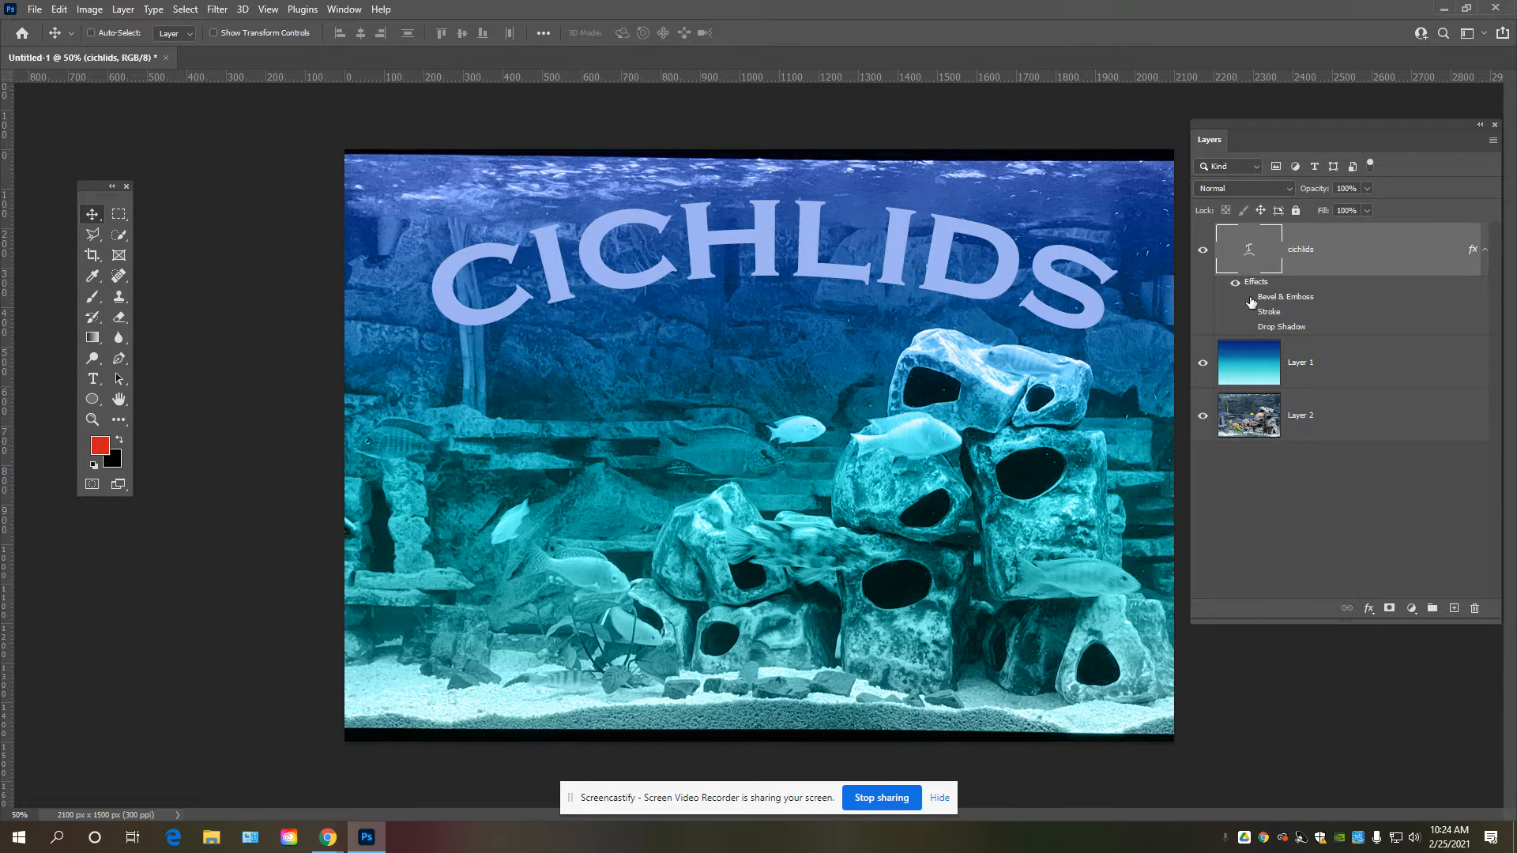
pyautogui.click(1250, 300)
pyautogui.click(1249, 313)
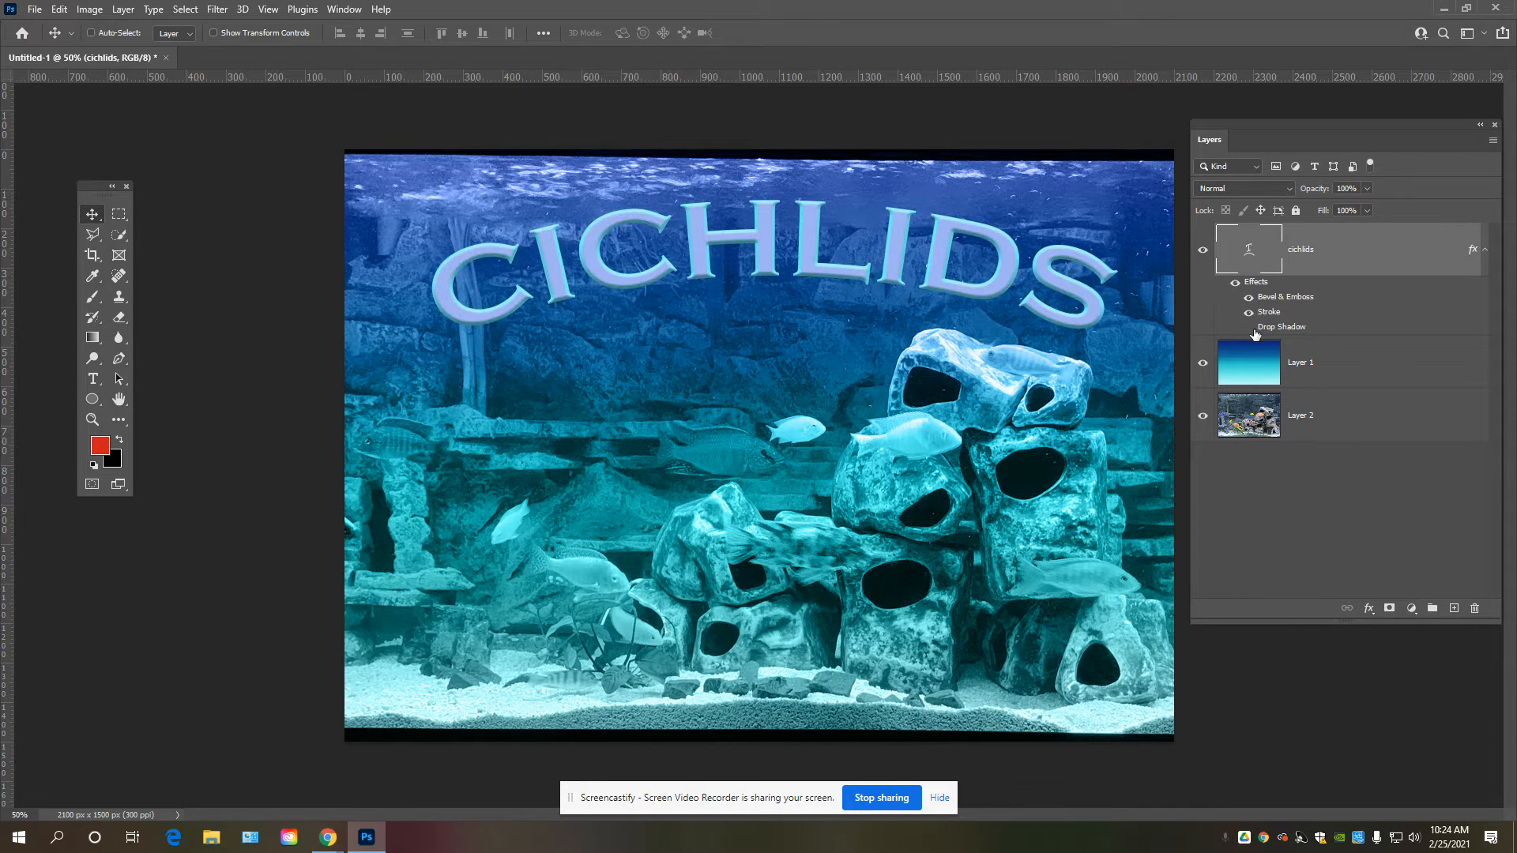
pyautogui.click(1249, 328)
pyautogui.click(1486, 251)
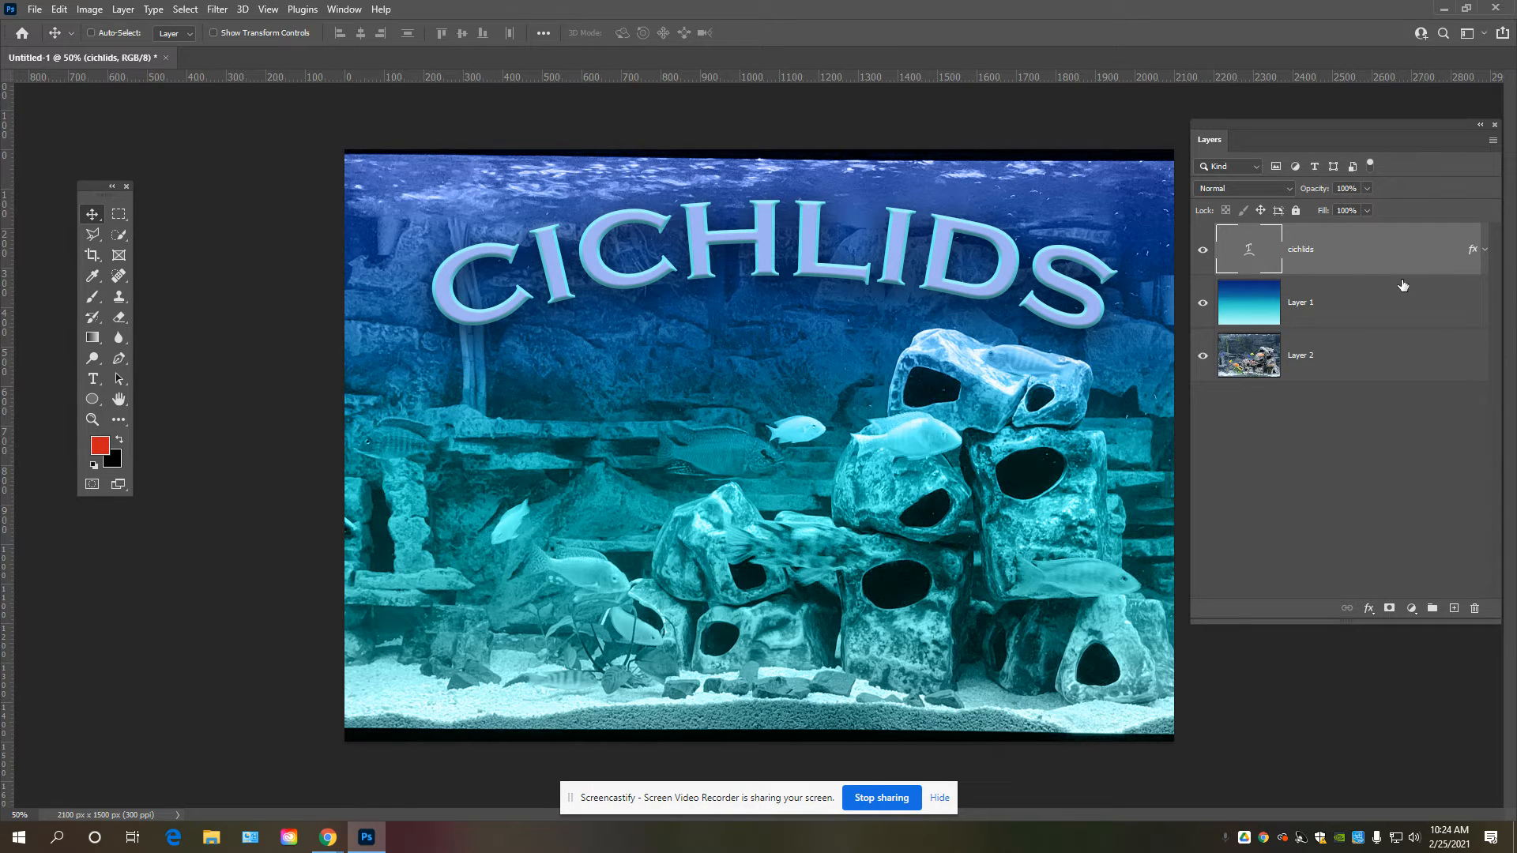
pyautogui.click(1348, 313)
pyautogui.hotkey('shift', 'alt', 'c')
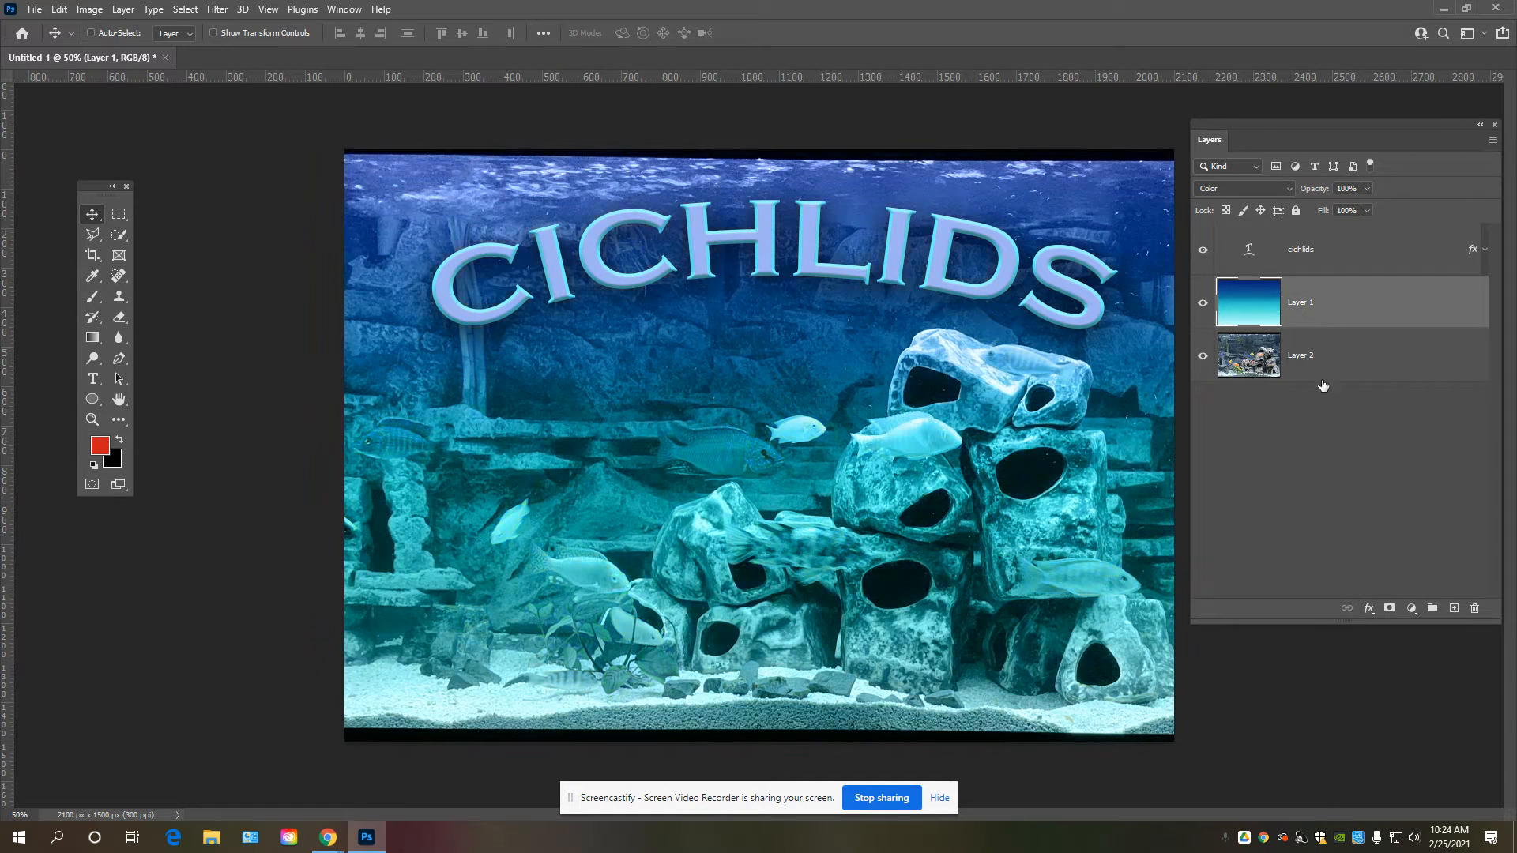
pyautogui.click(1369, 368)
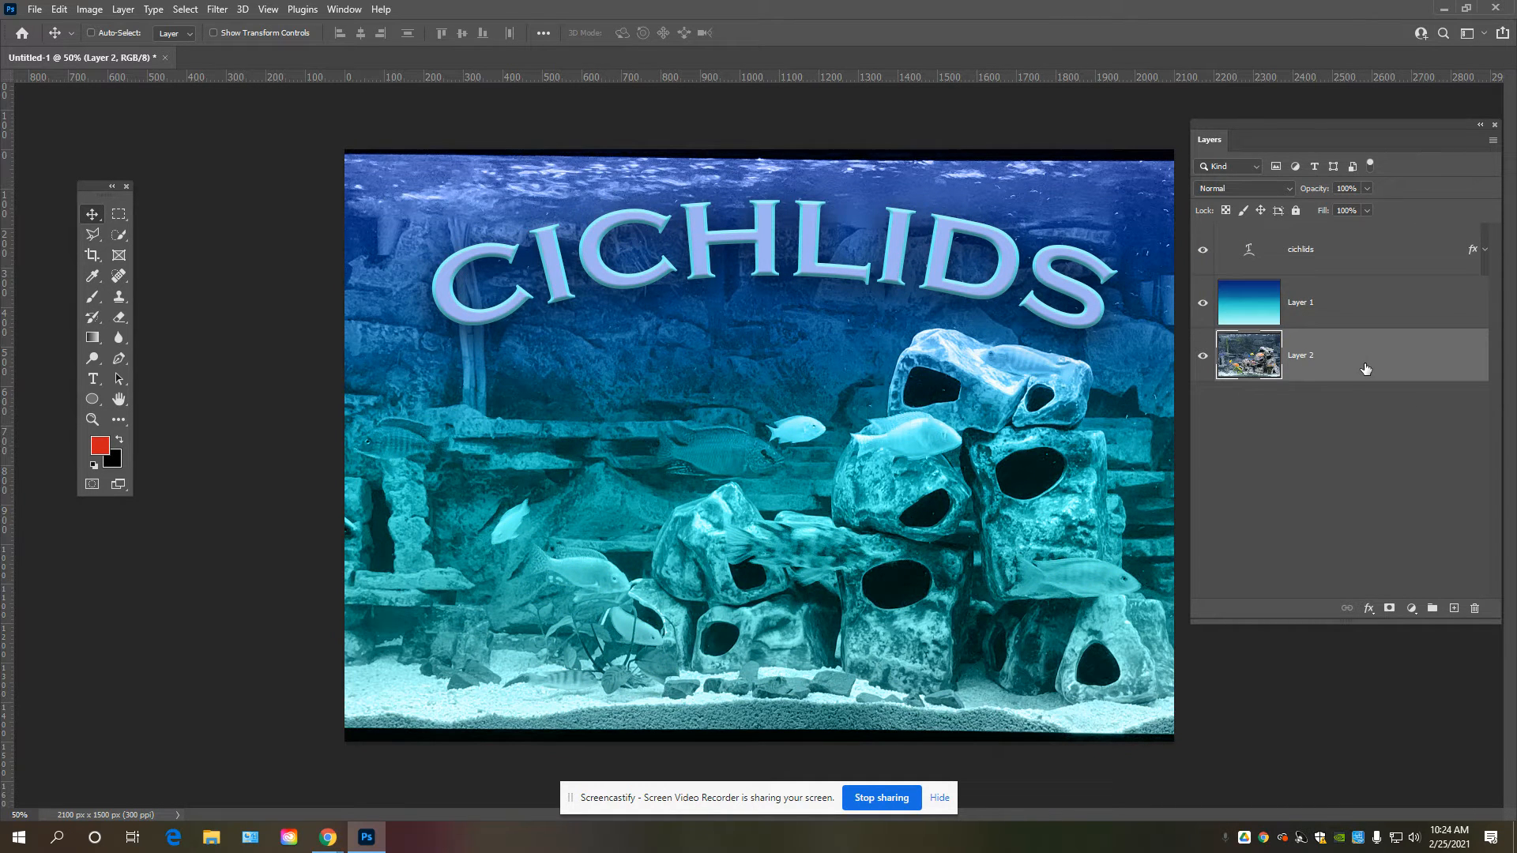
pyautogui.click(1393, 294)
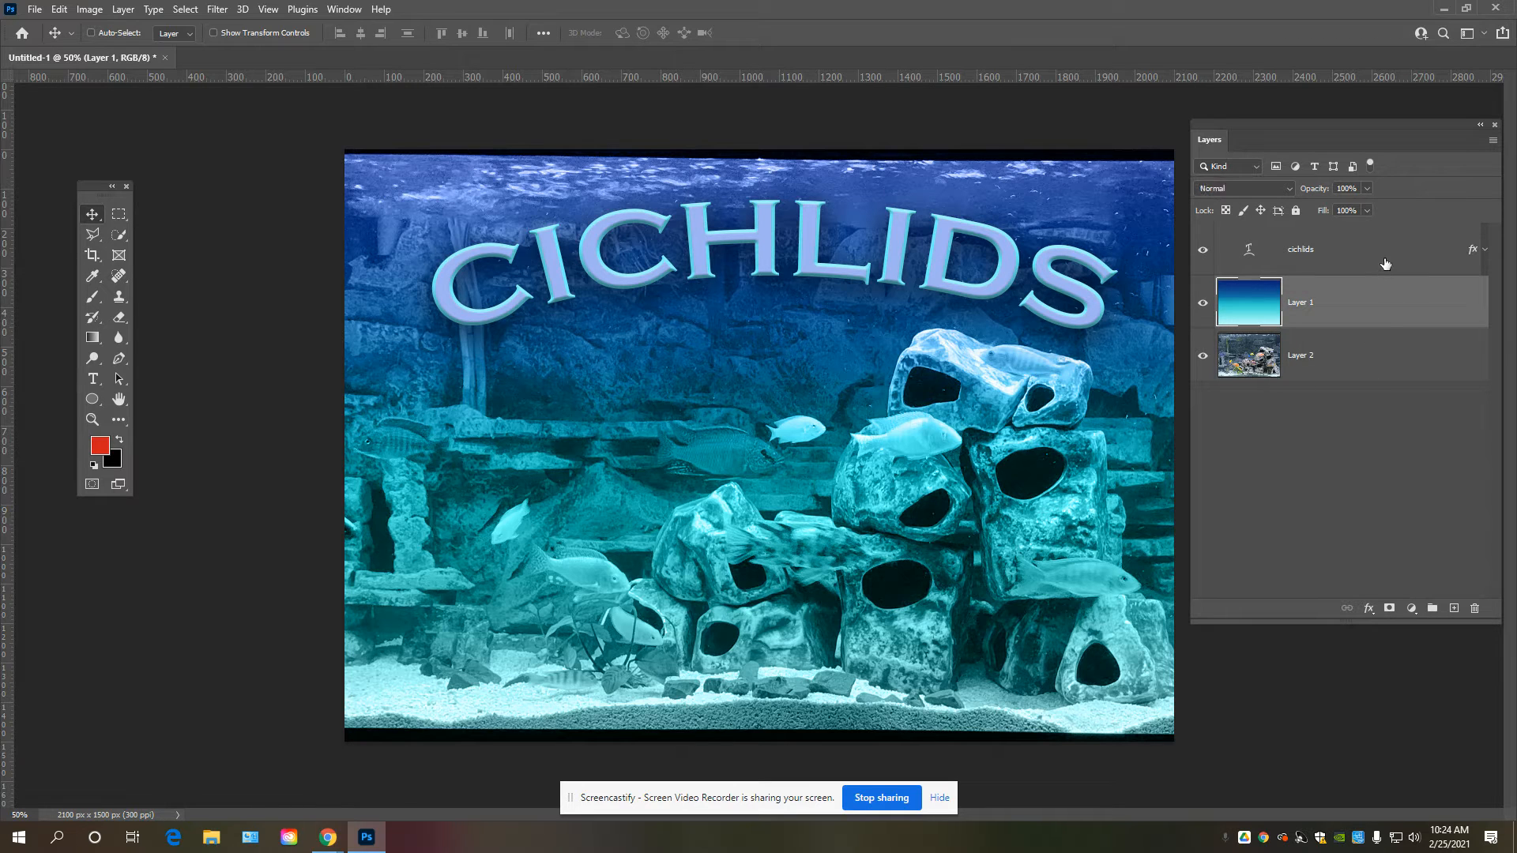
# Add a text layer reading "75 gallon" above the cichlids heading layer, placed on the left half of the aquarium image.
pyautogui.click(1386, 262)
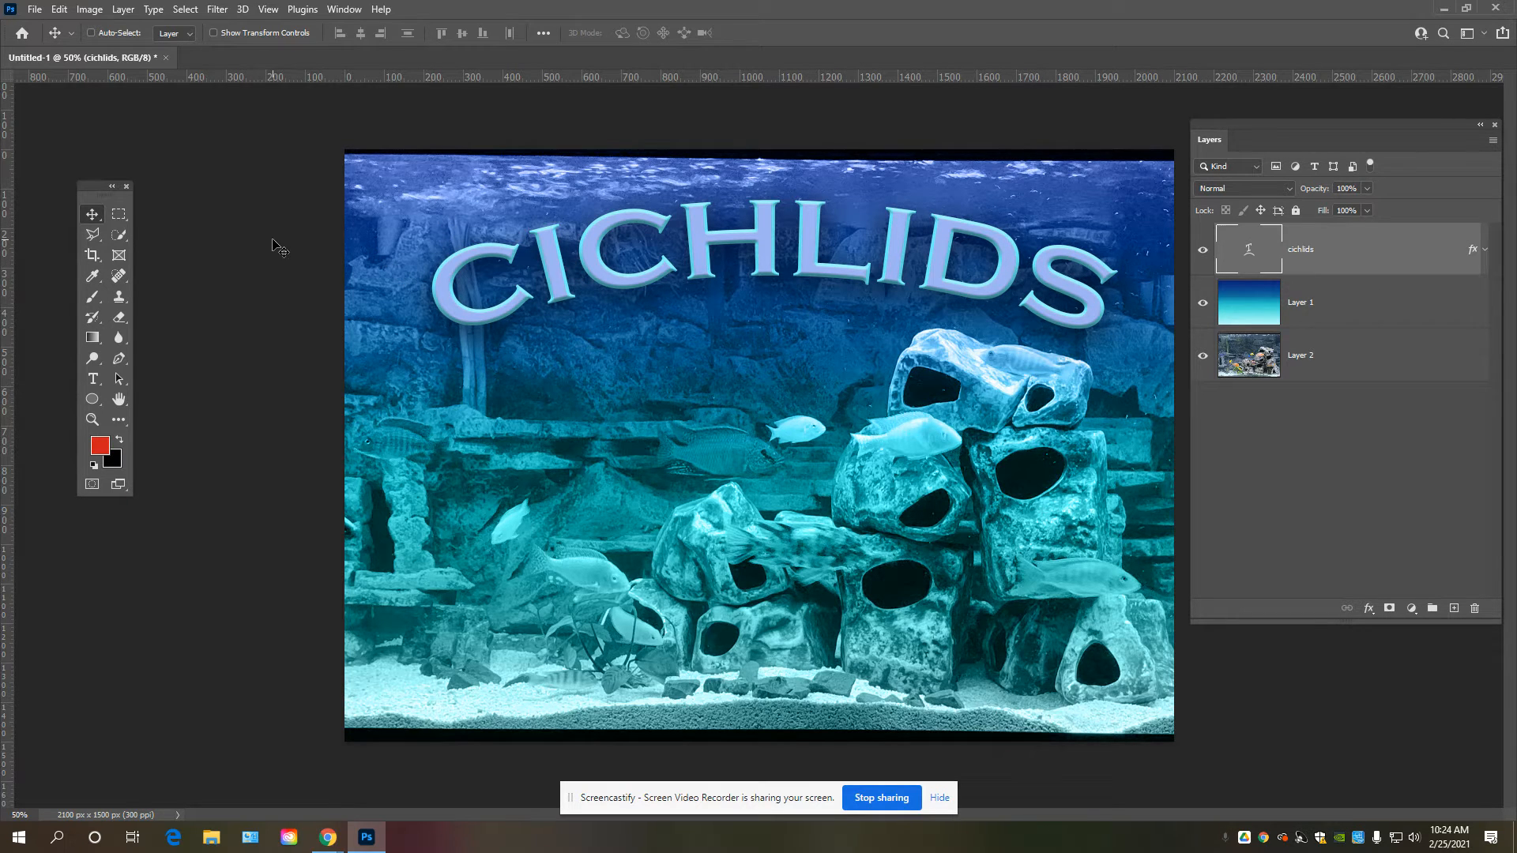
pyautogui.press('t')
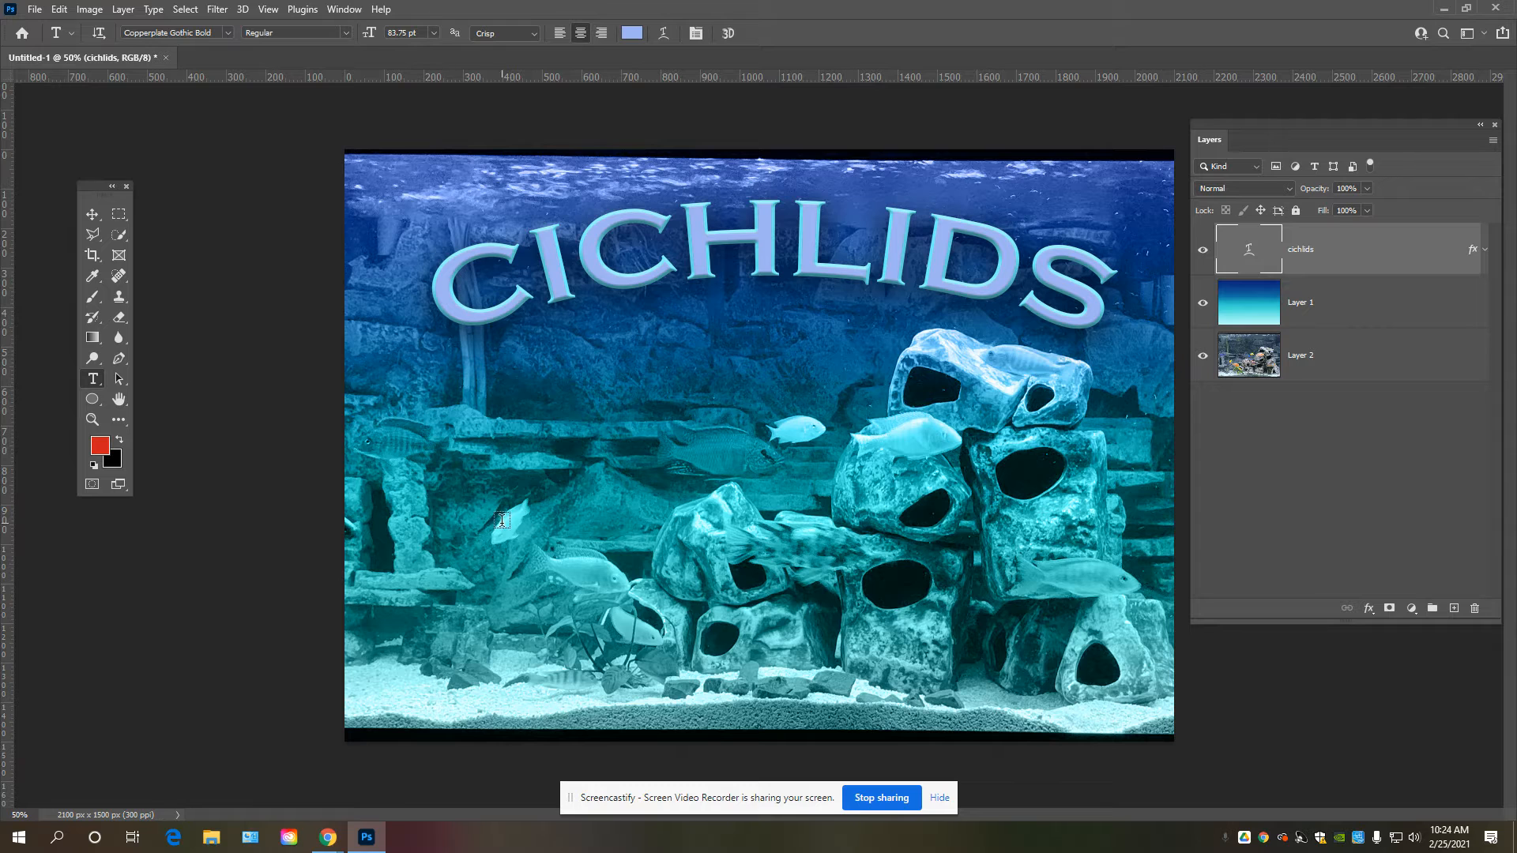
pyautogui.click(503, 521)
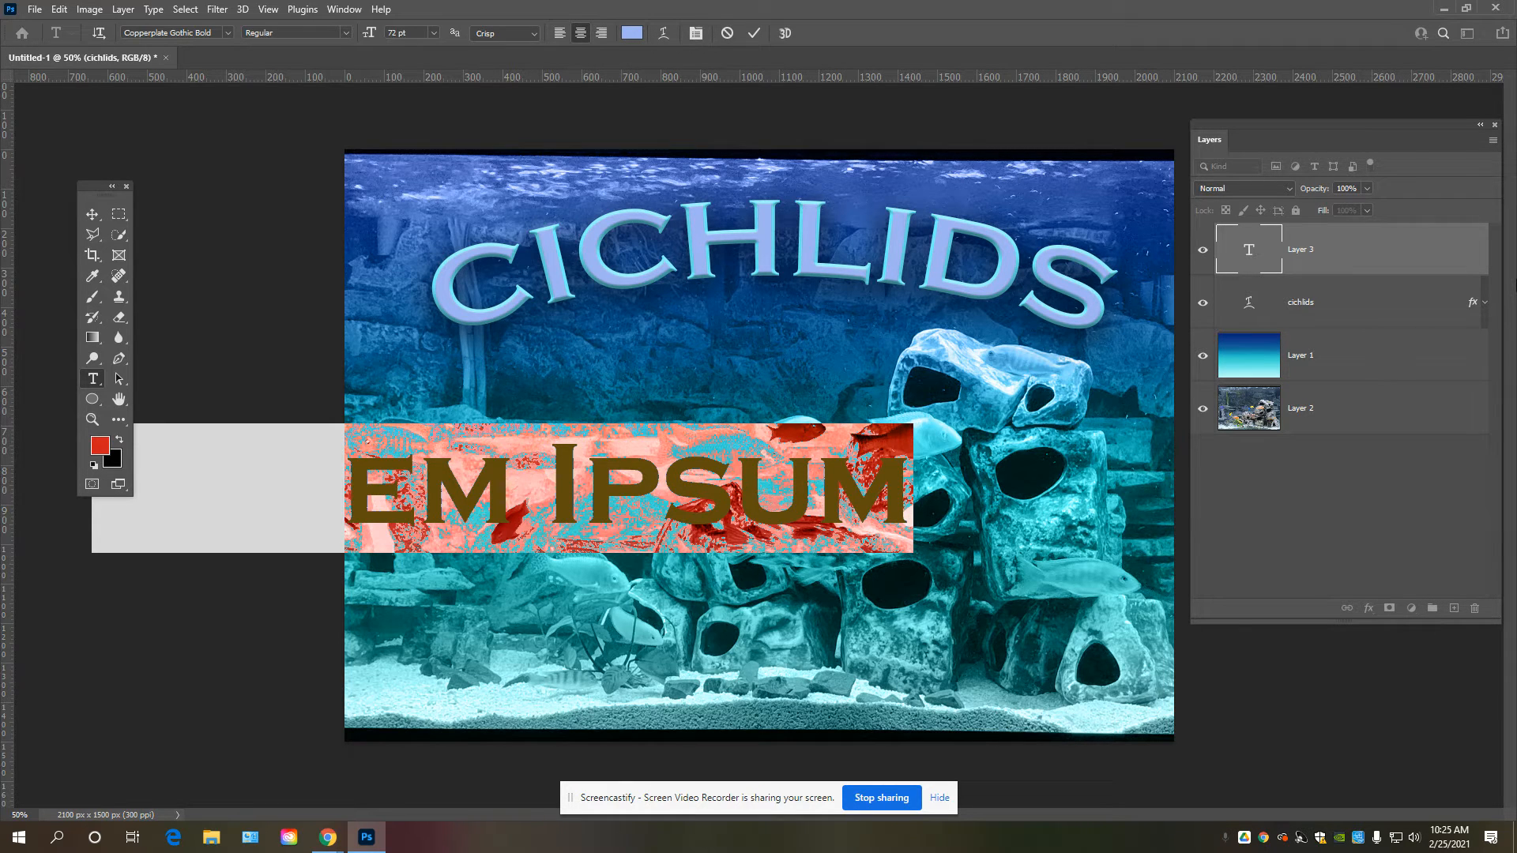
pyautogui.write('75 gal')
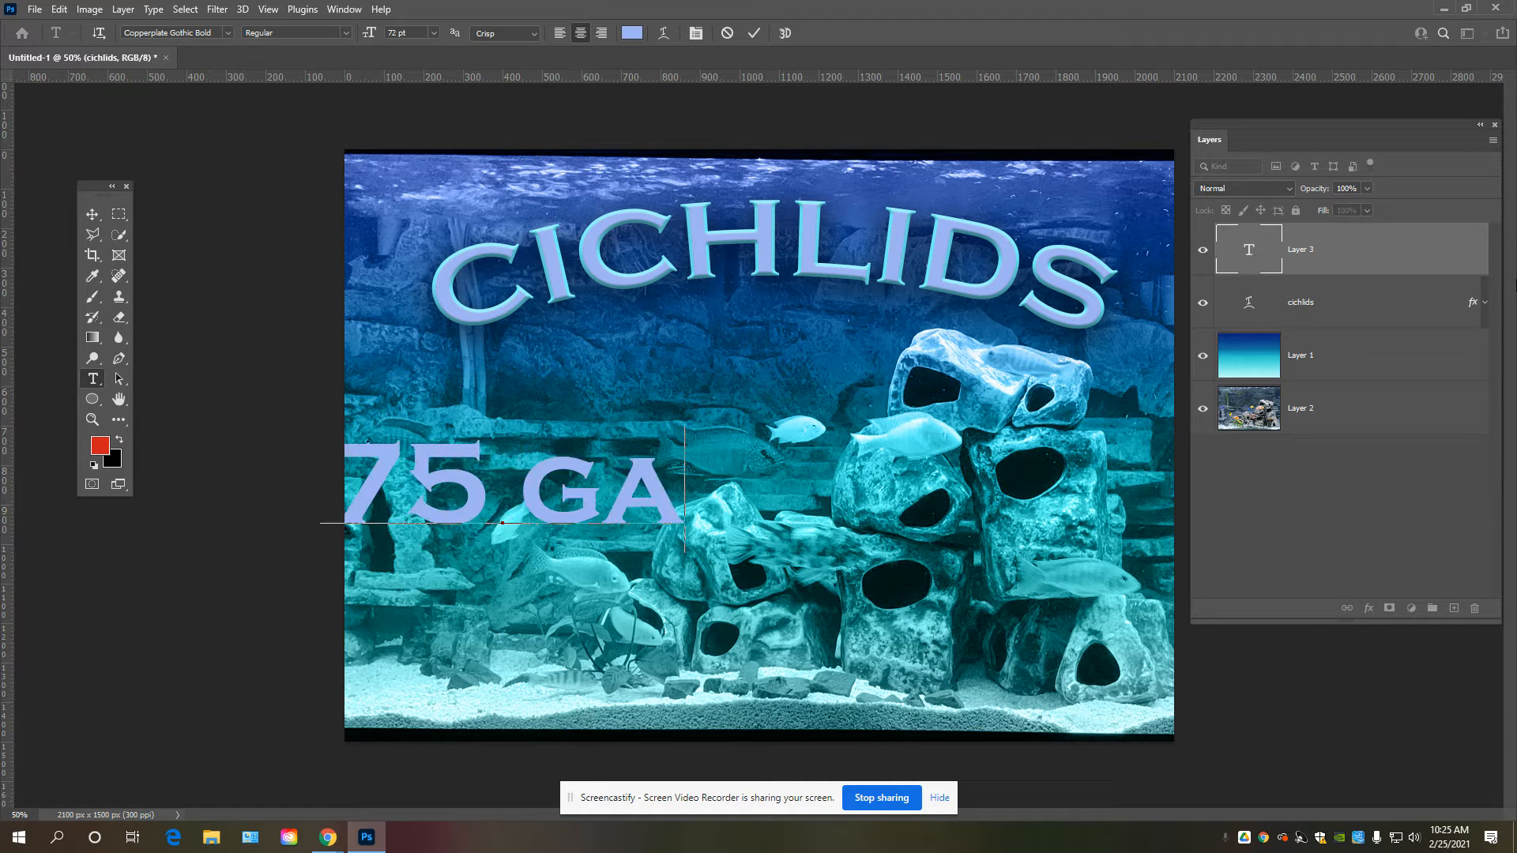
pyautogui.write('long')
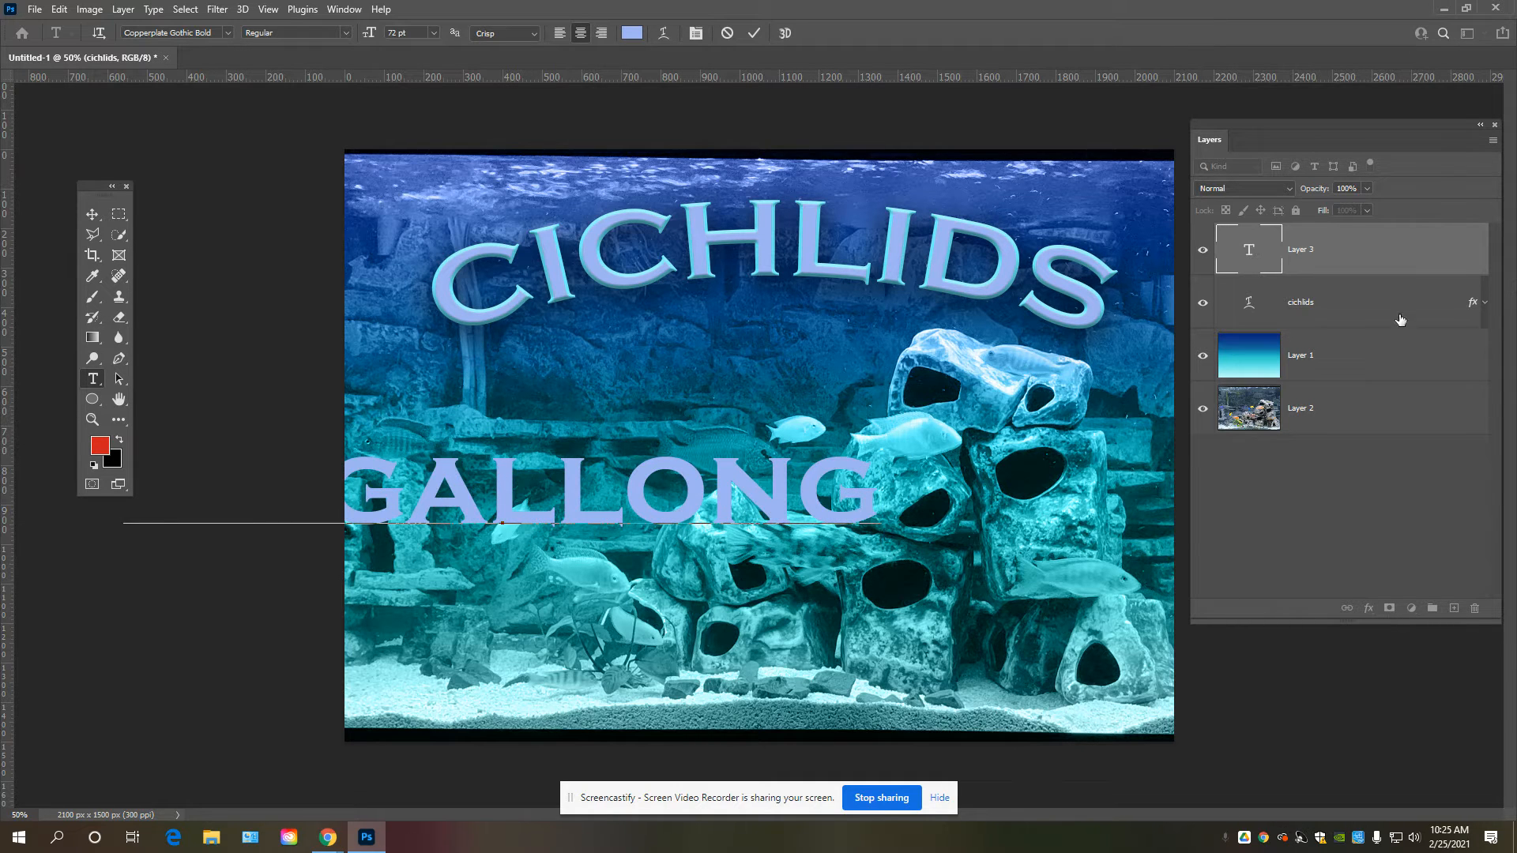
pyautogui.press('BackSpace')
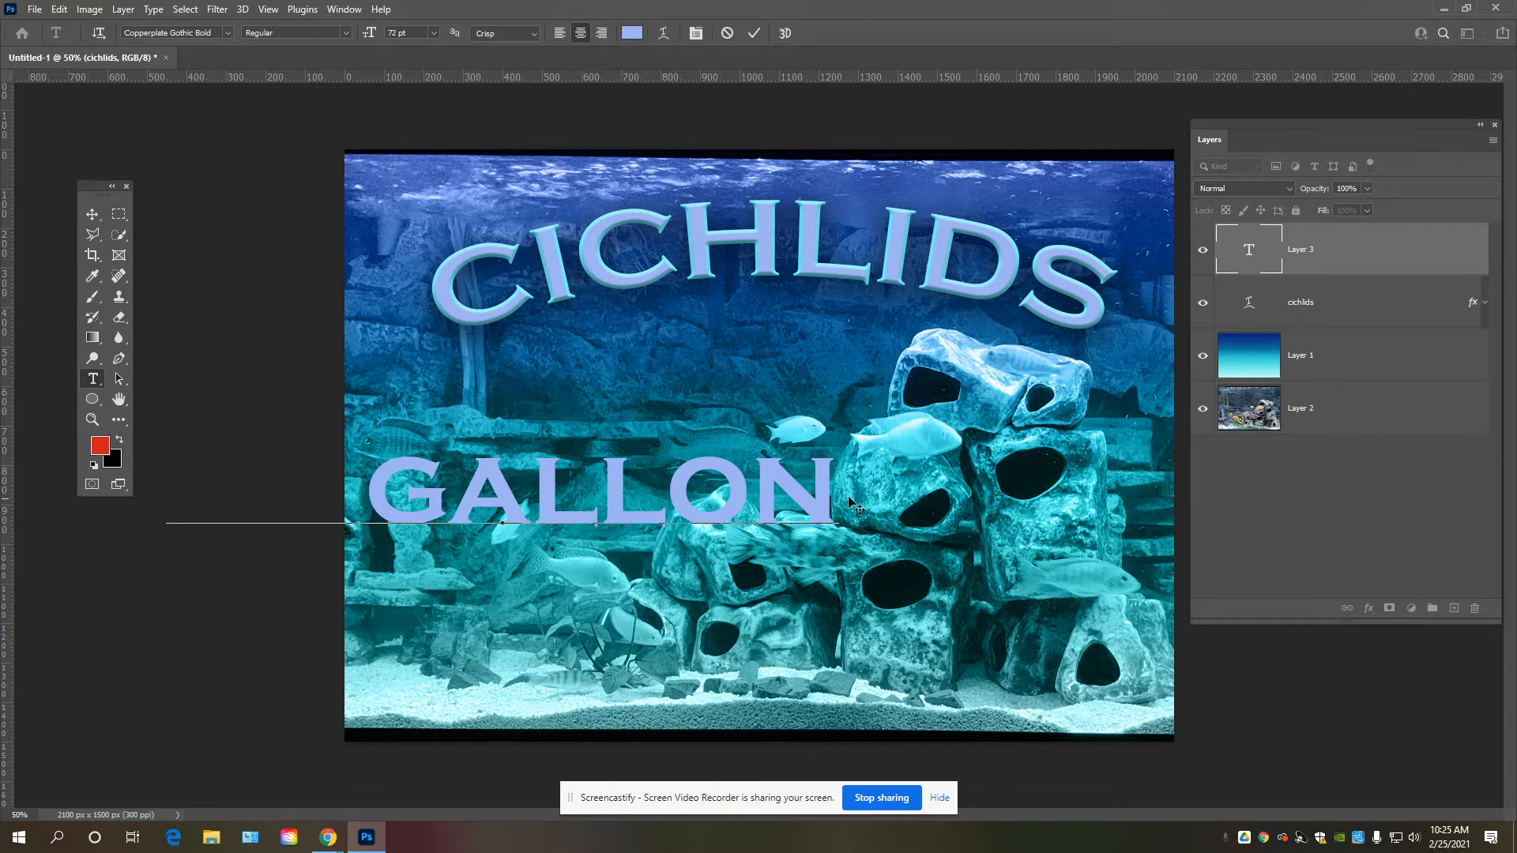
# Set the whole "75 gallon" text to a size of 30 pt.
pyautogui.moveTo(834, 485); pyautogui.dragTo(137, 485)
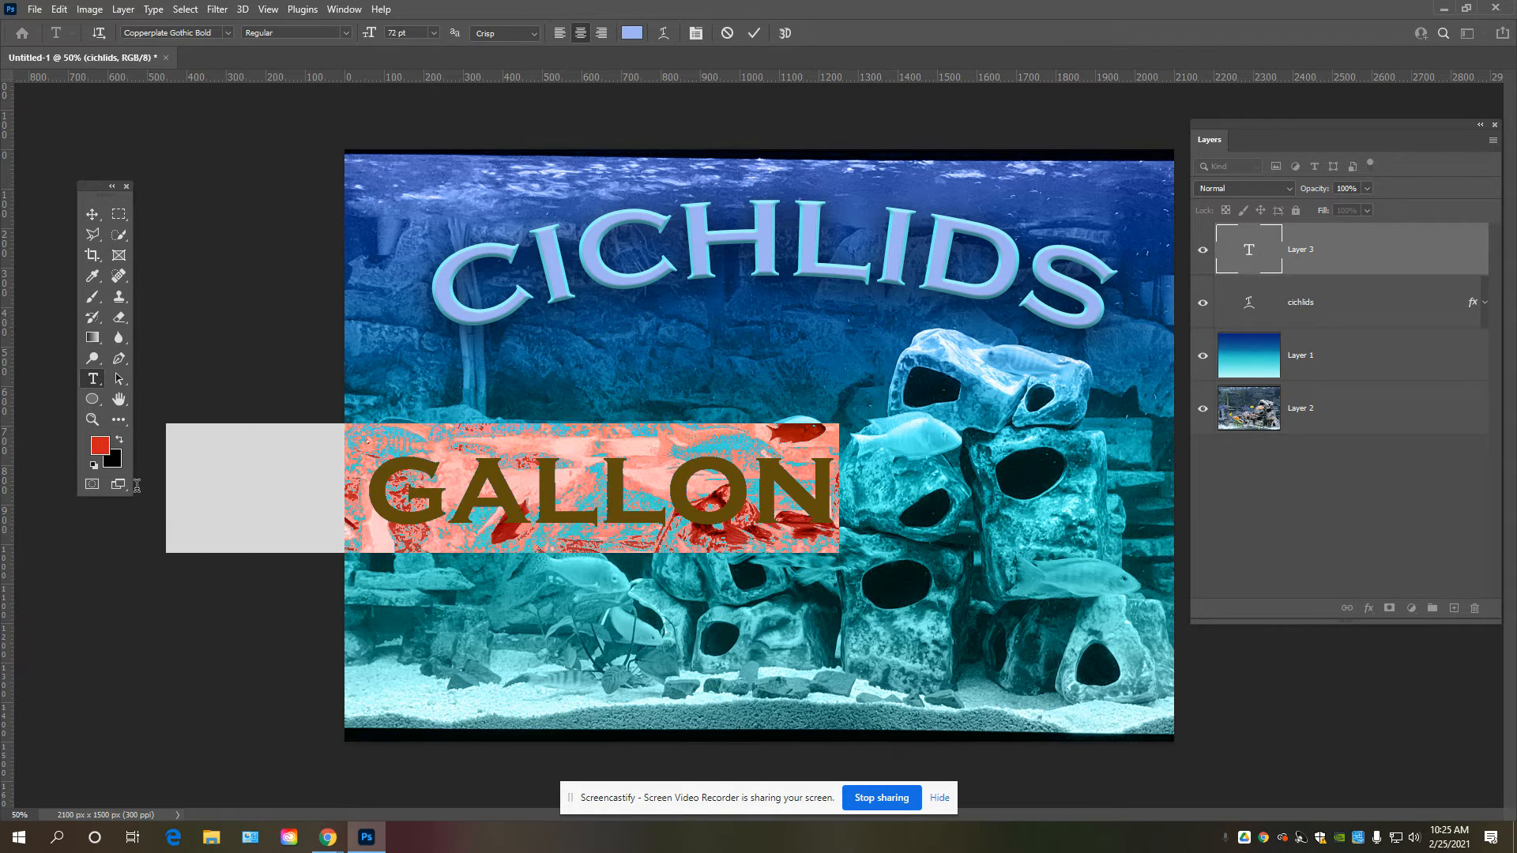
pyautogui.click(431, 32)
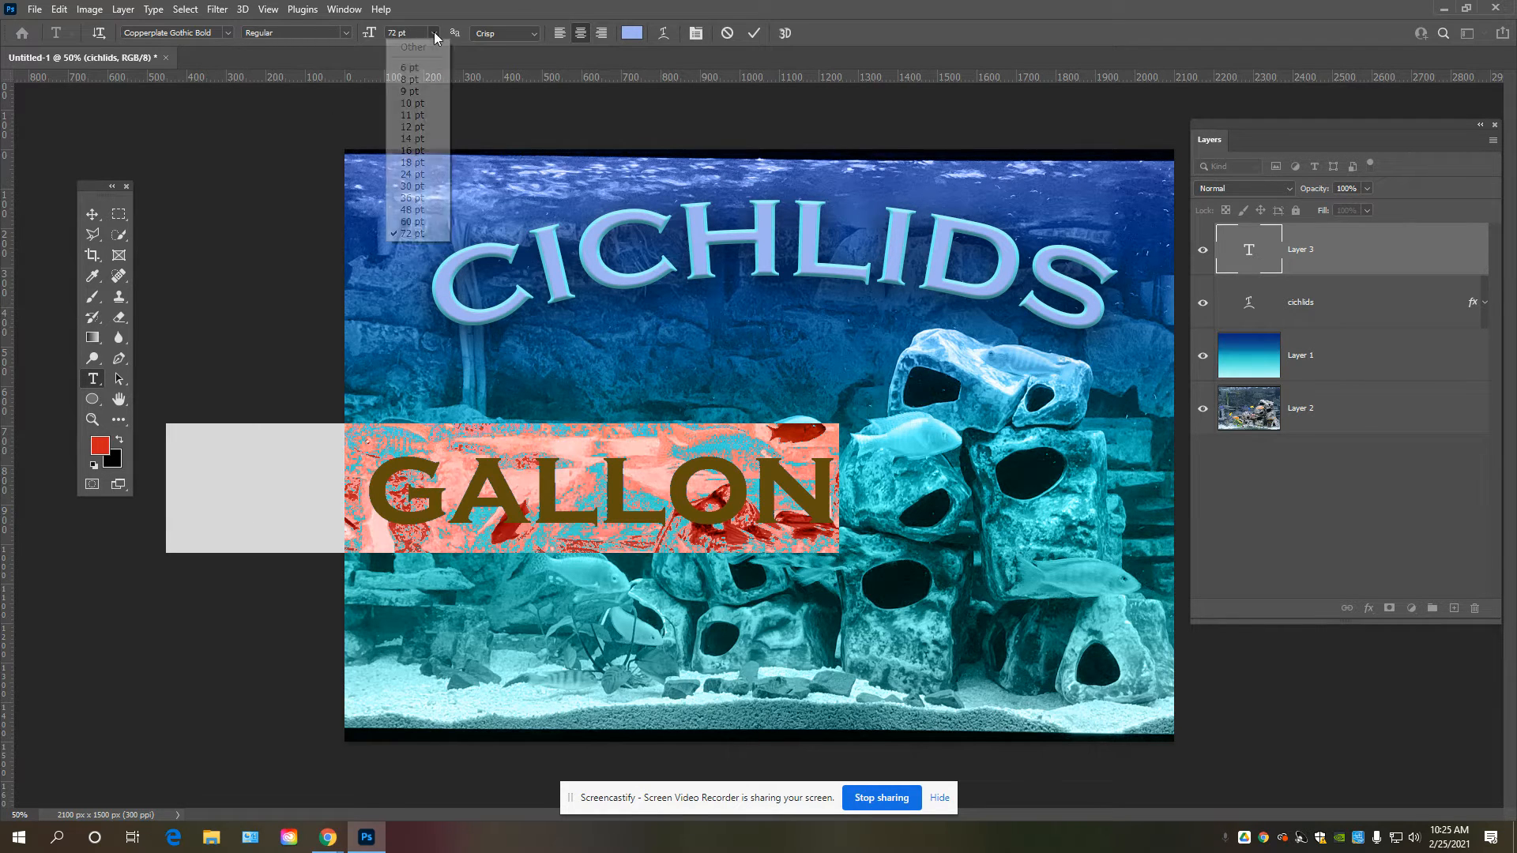
pyautogui.click(415, 188)
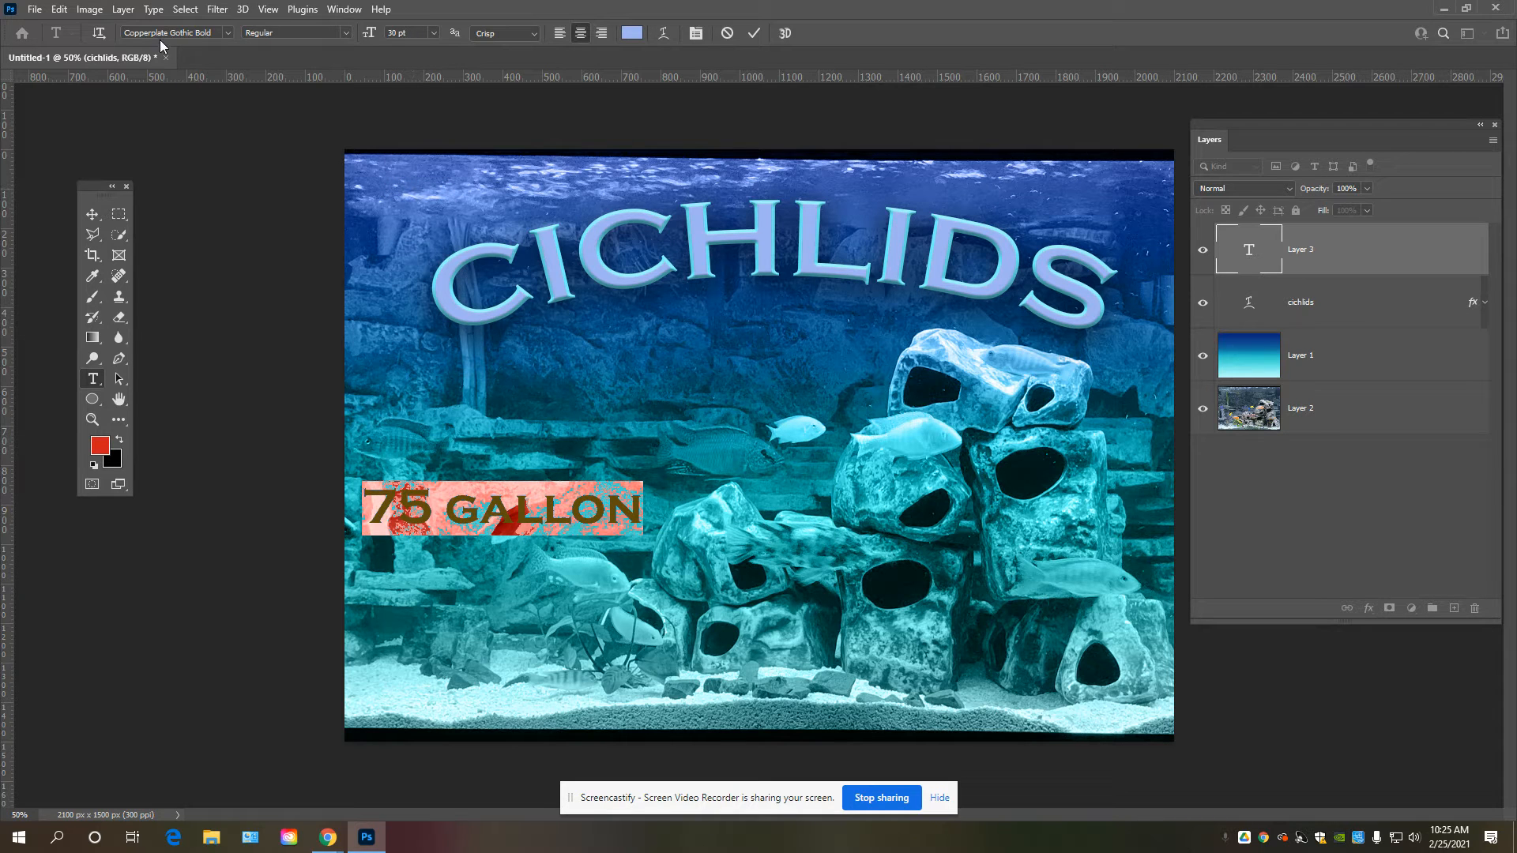
# Change the "75 gallon" text's font to Arial Bold and commit the text edit.
pyautogui.click(229, 32)
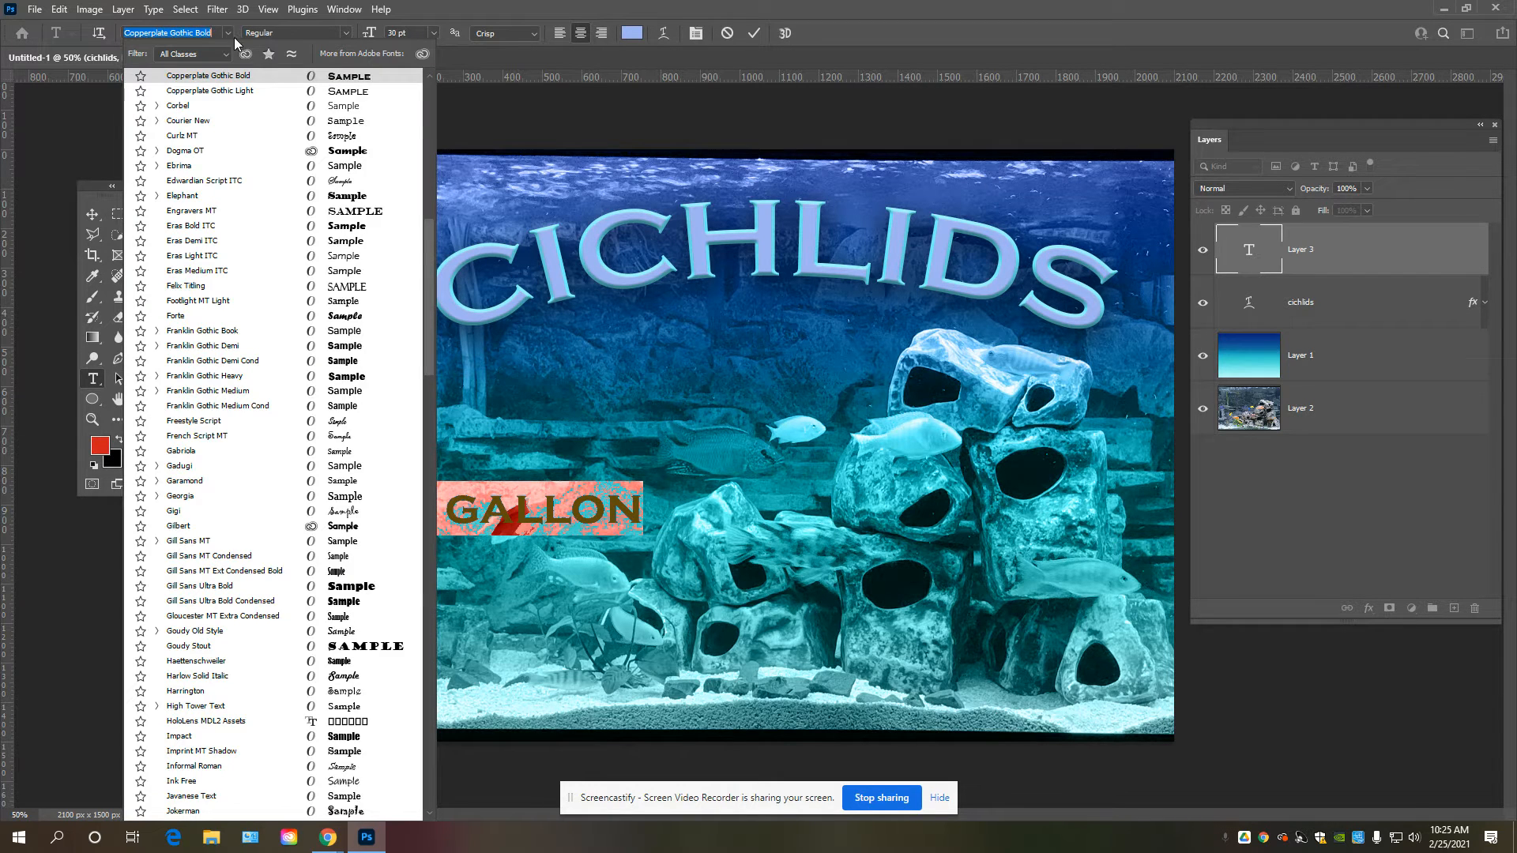
pyautogui.scroll(3, 345, 207)
pyautogui.scroll(7, 345, 207)
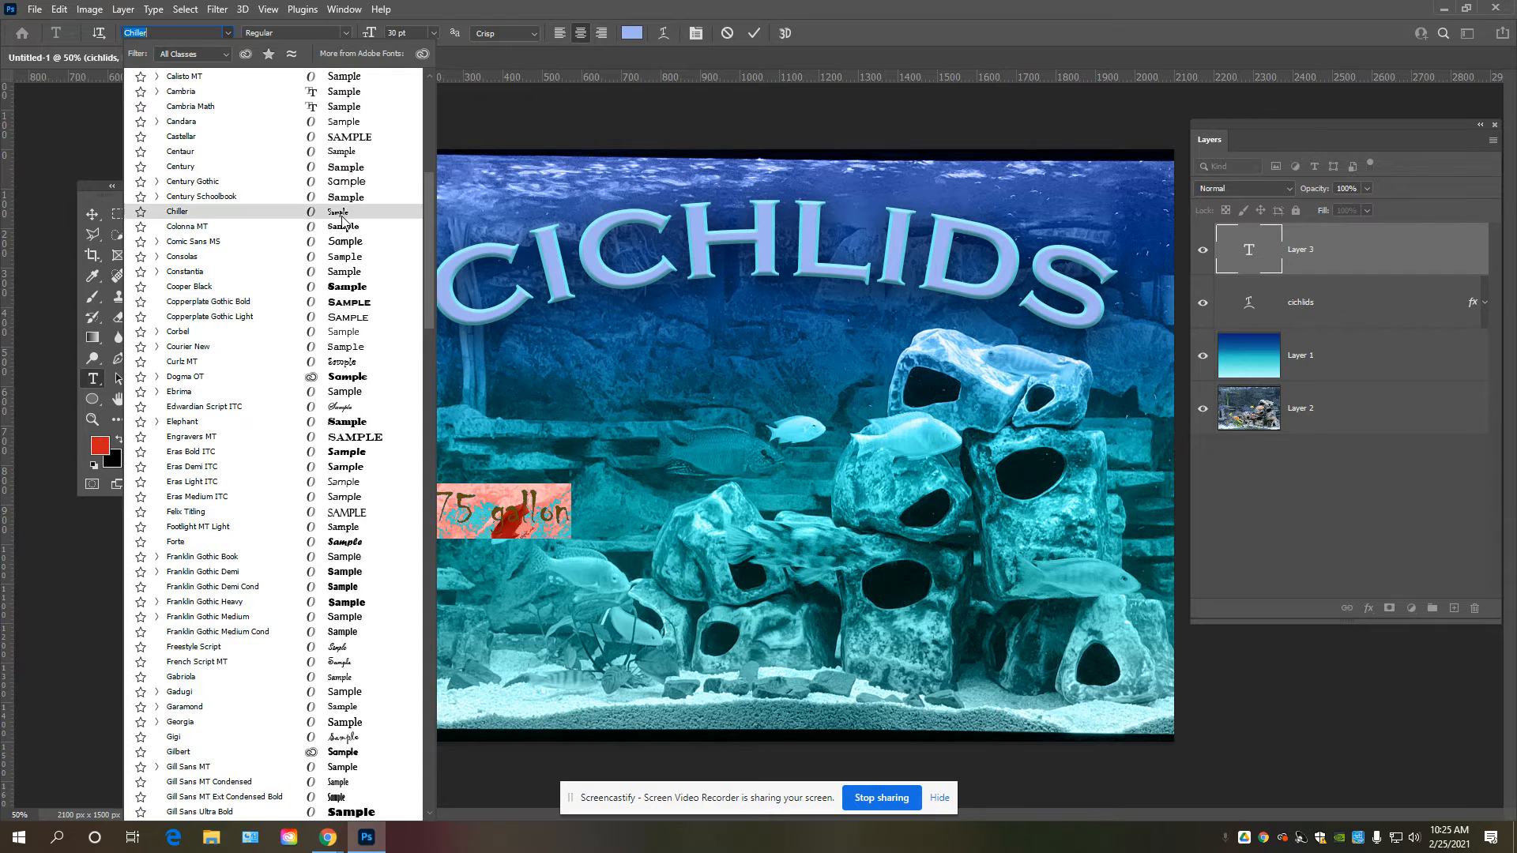
pyautogui.scroll(5, 350, 249)
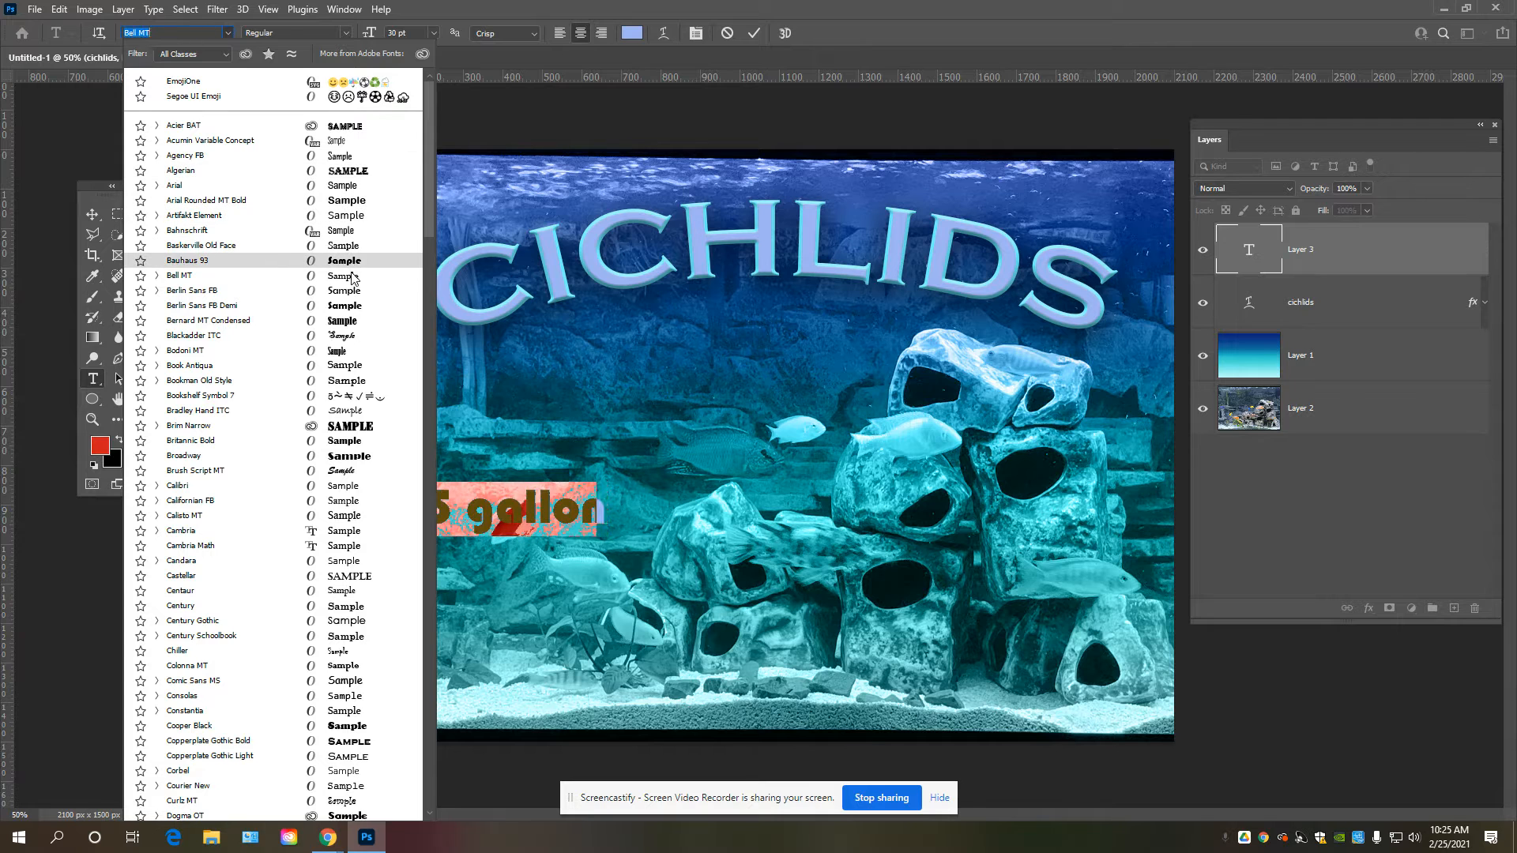
pyautogui.click(156, 185)
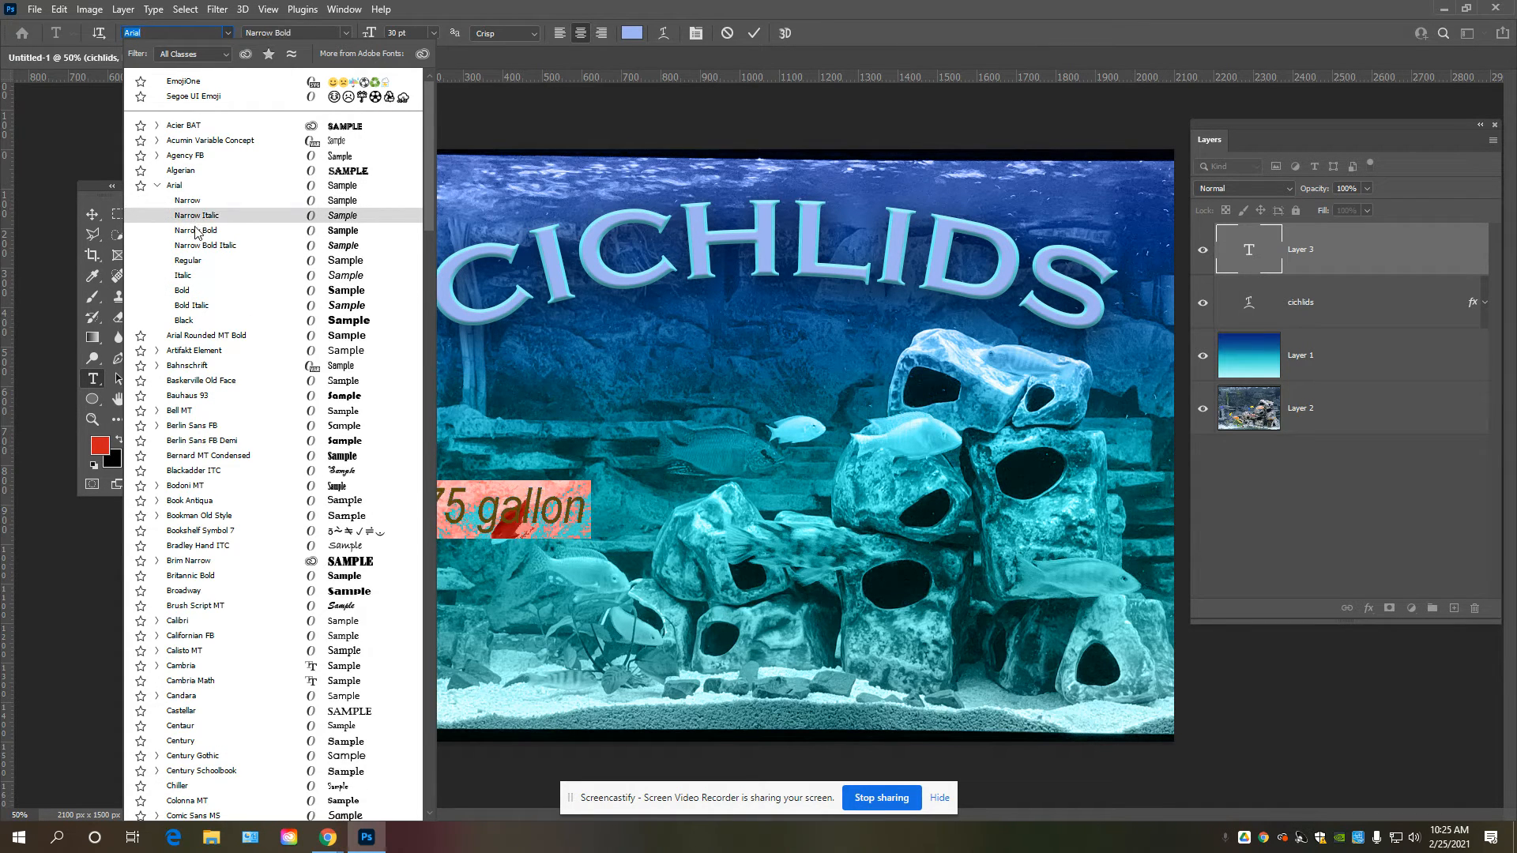
pyautogui.click(187, 292)
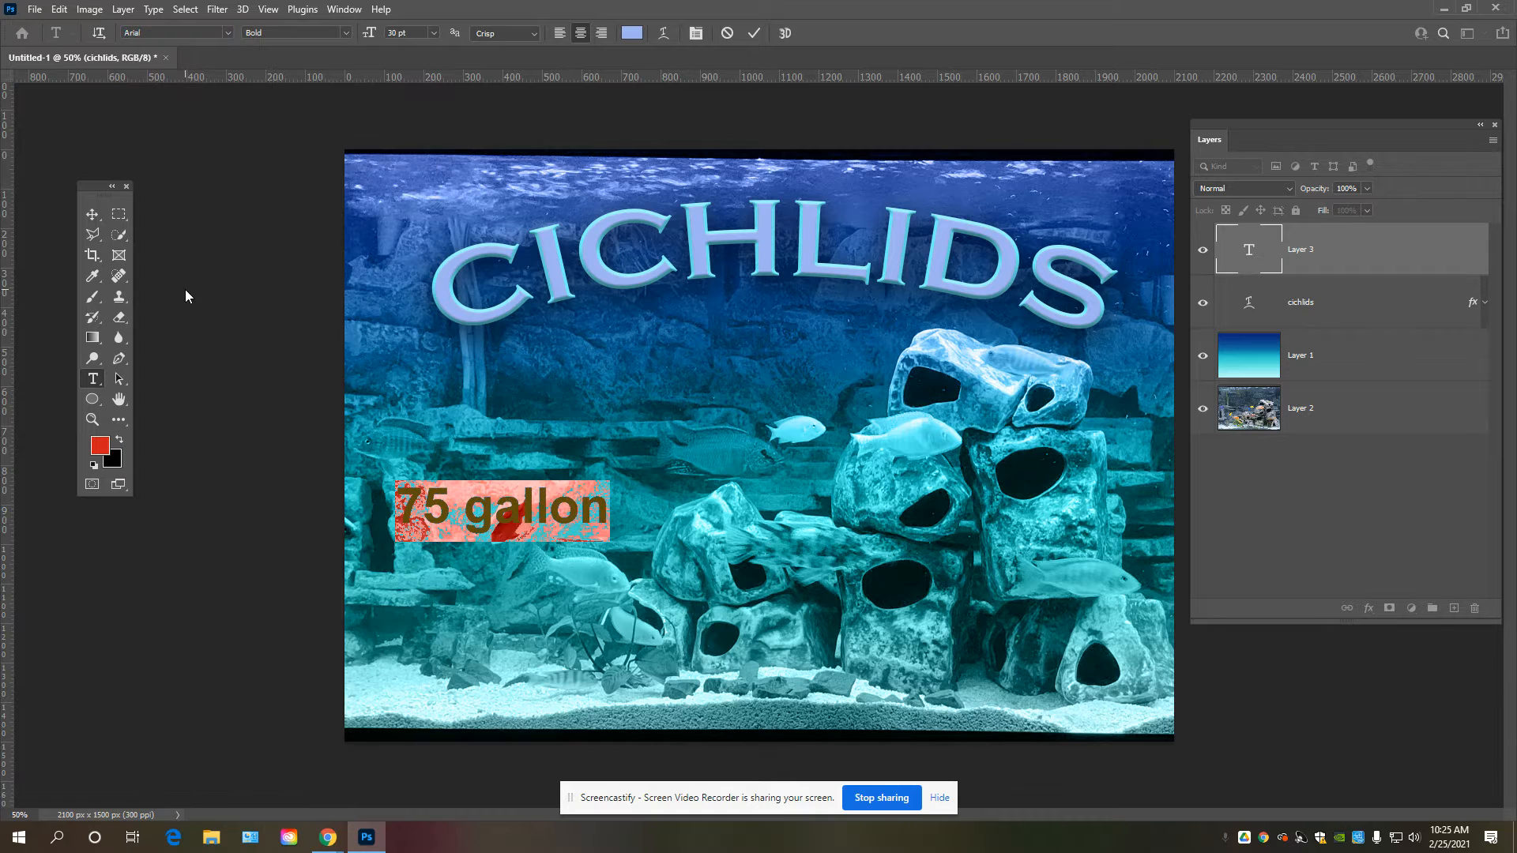
pyautogui.click(1337, 301)
pyautogui.click(1348, 266)
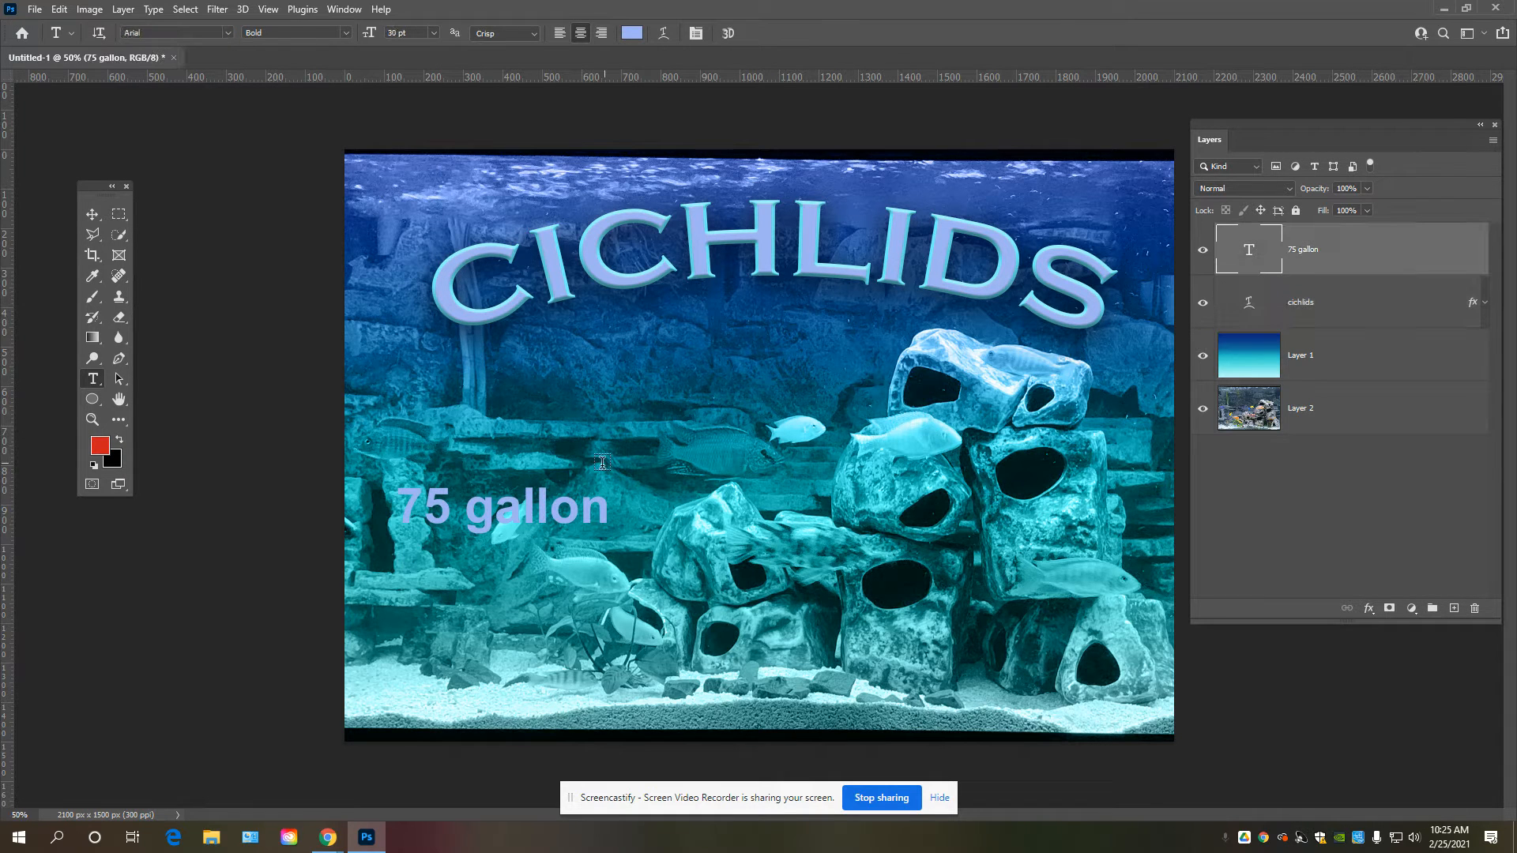
# Move the "75 gallon" text beneath the heading's centre and skew it vertically by about 31.5 degrees so it slopes down to the right.
pyautogui.click(93, 215)
pyautogui.moveTo(549, 505); pyautogui.dragTo(773, 395)
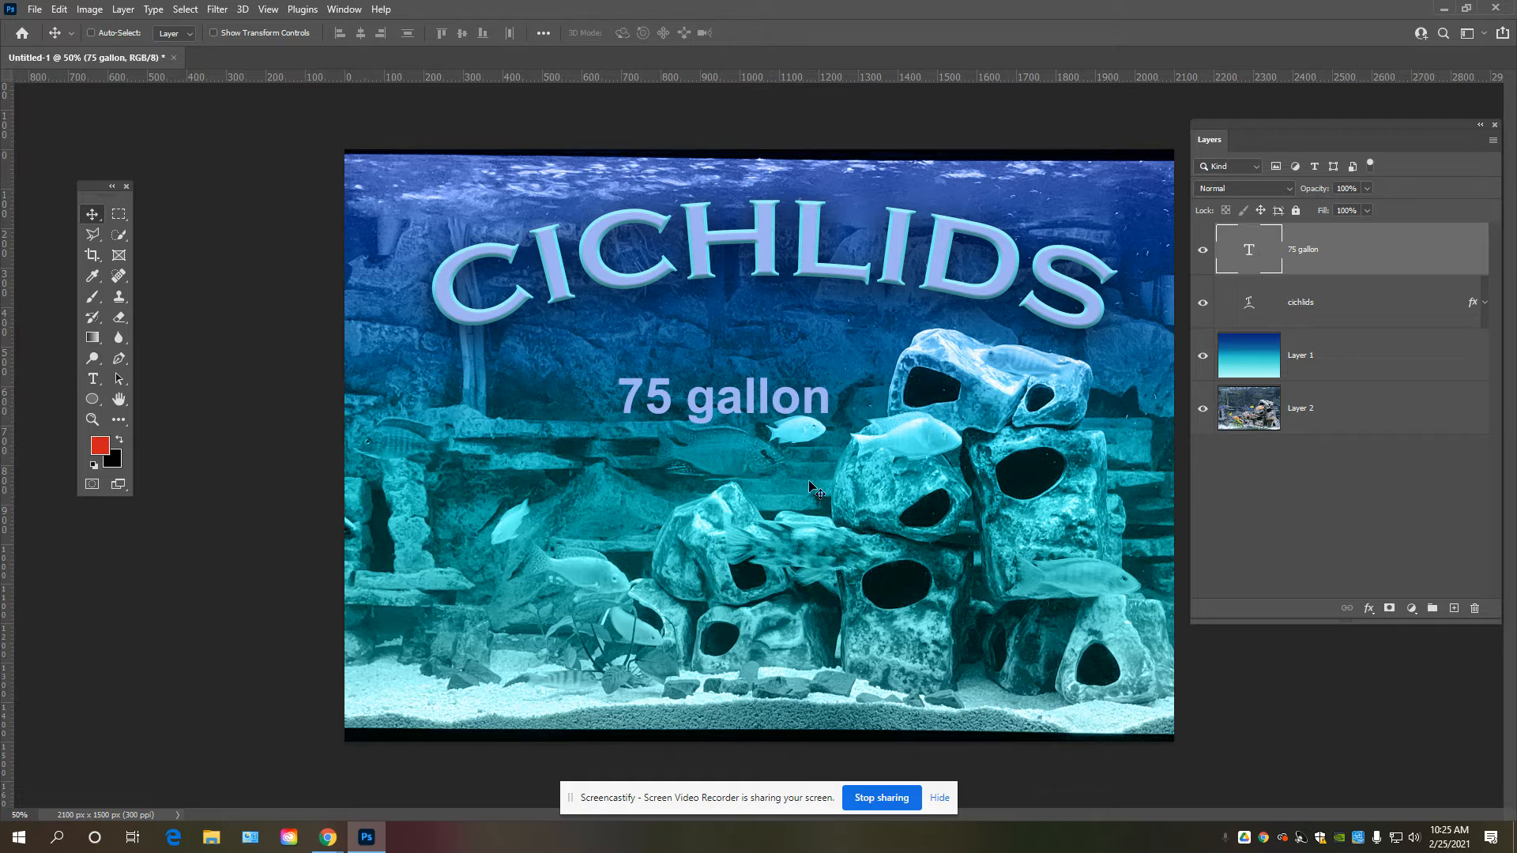
pyautogui.press('ctrl')
pyautogui.hotkey('ctrl', 't')
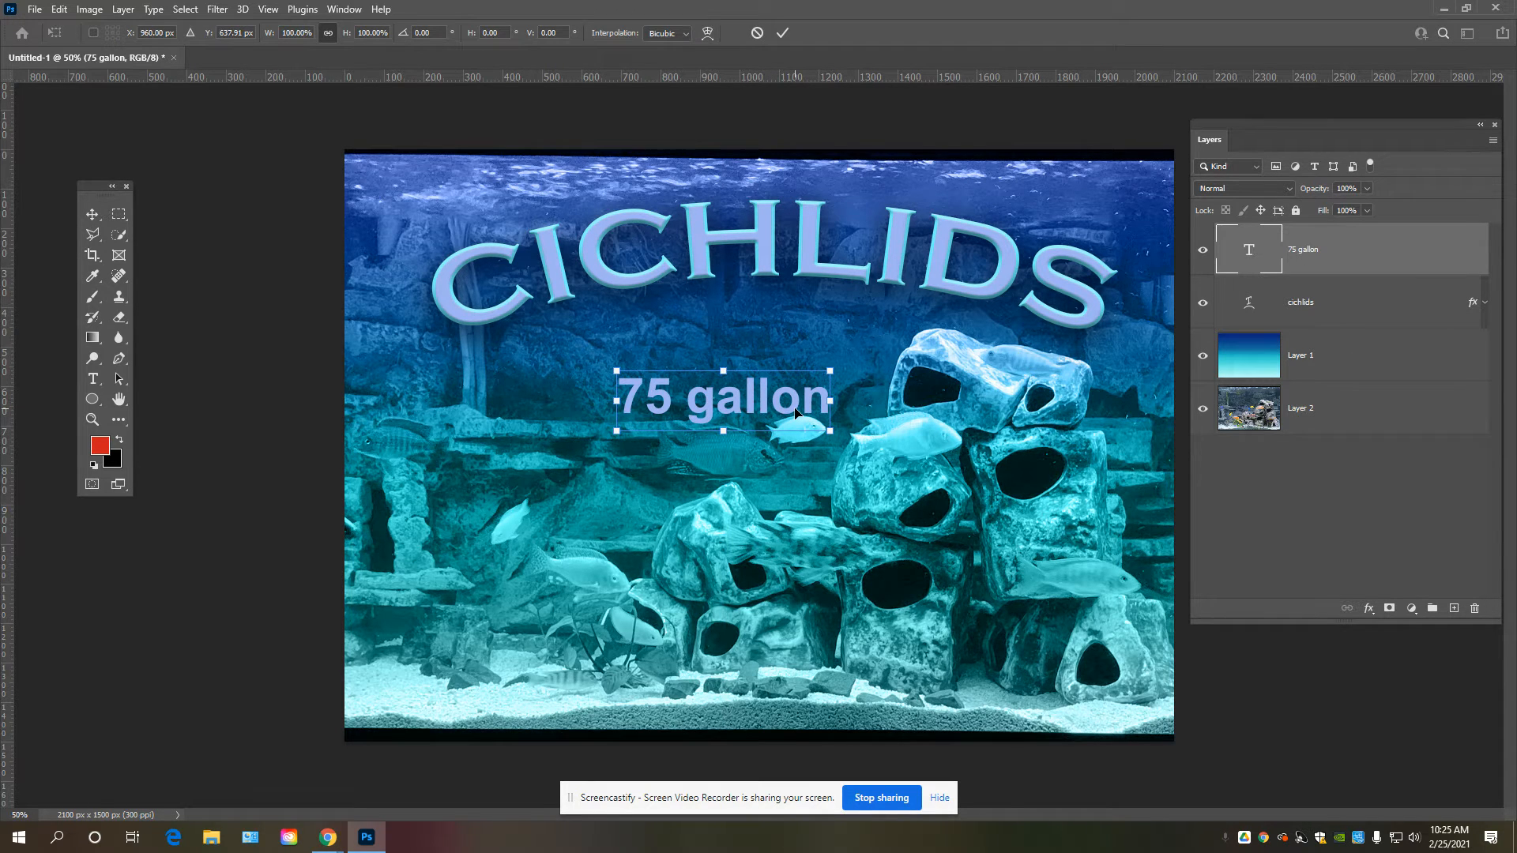
pyautogui.rightClick(795, 412)
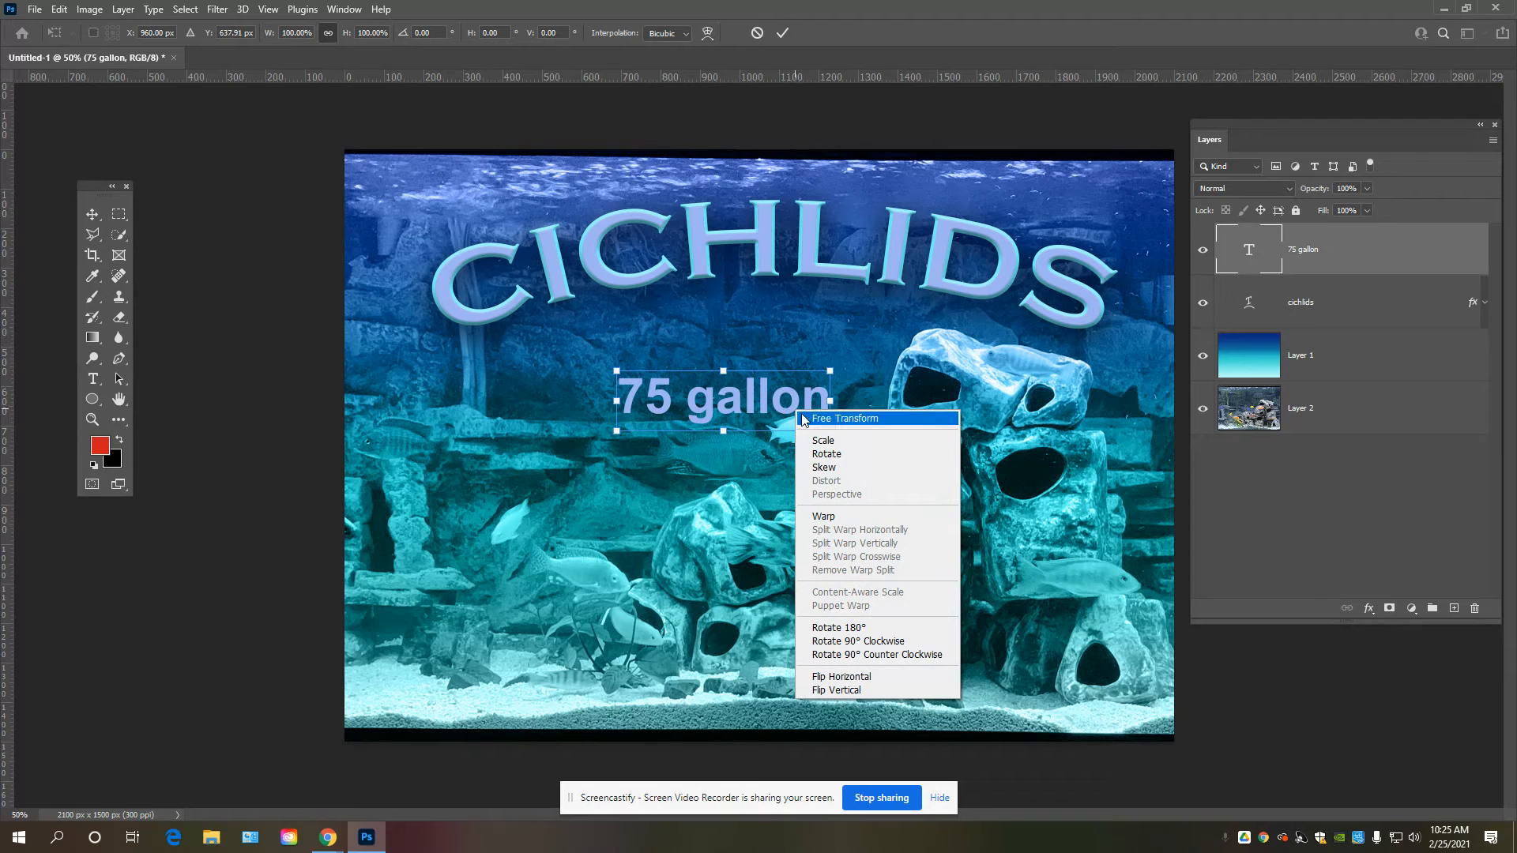
pyautogui.click(838, 467)
pyautogui.moveTo(836, 434); pyautogui.dragTo(823, 566)
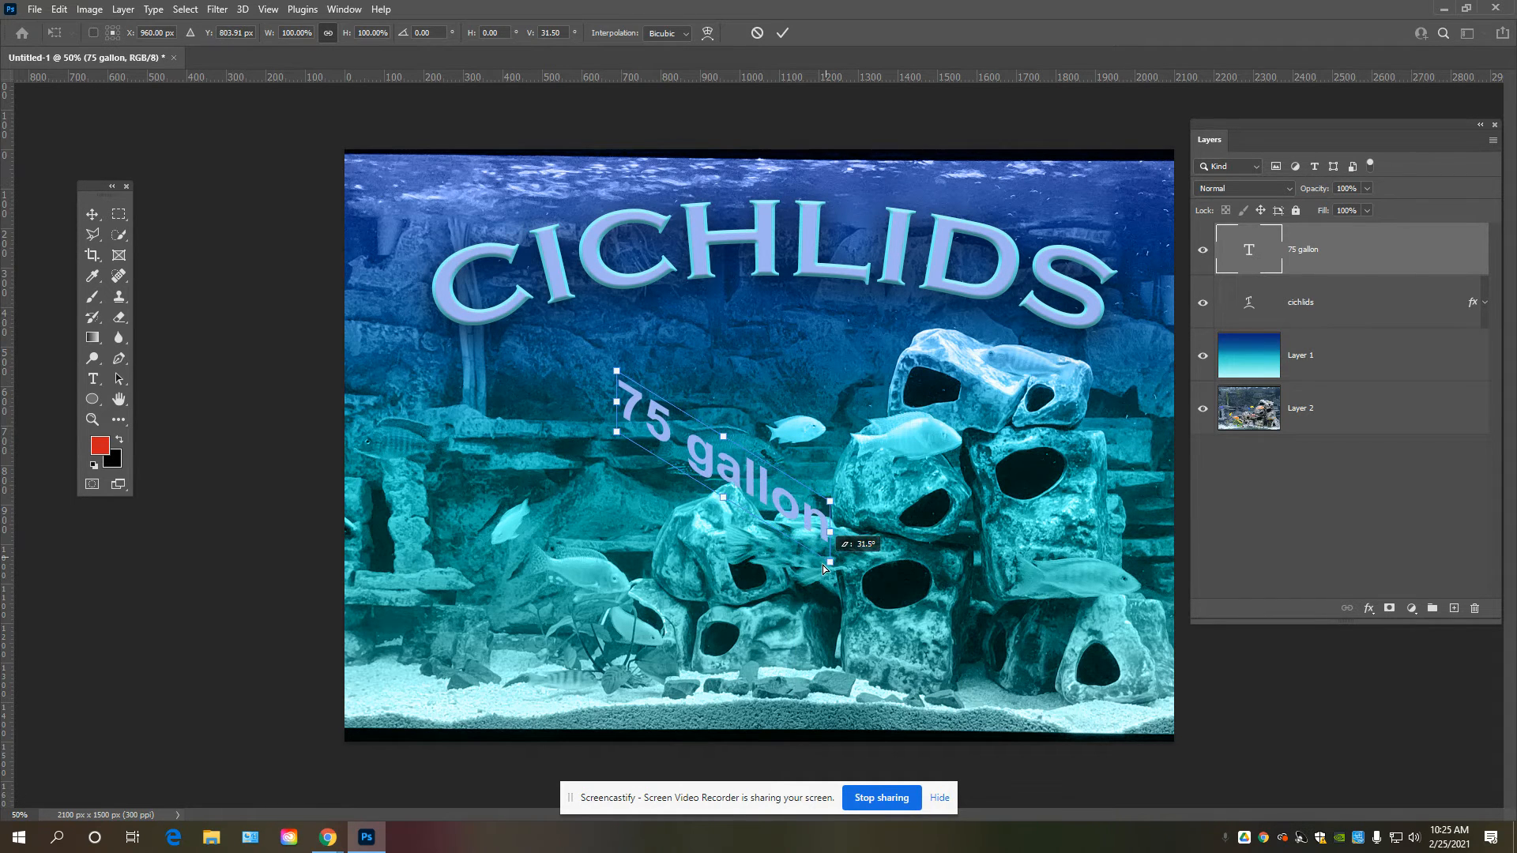
pyautogui.press('Return')
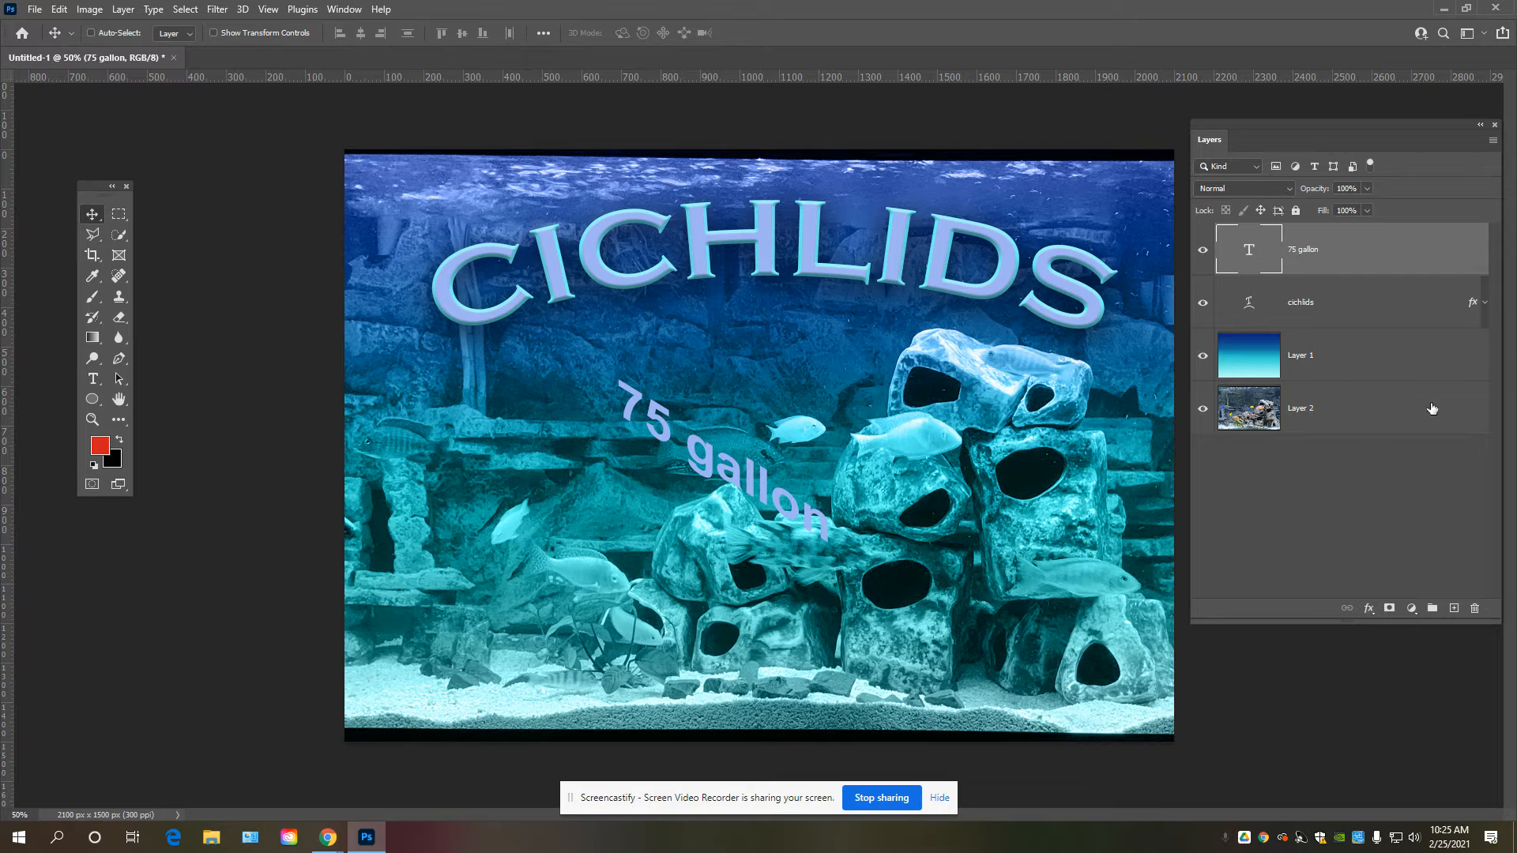
# Add a Gradient Overlay to the "75 gallon" text using the orange-to-violet preset from the Pinks gradient group.
pyautogui.doubleClick(1474, 257)
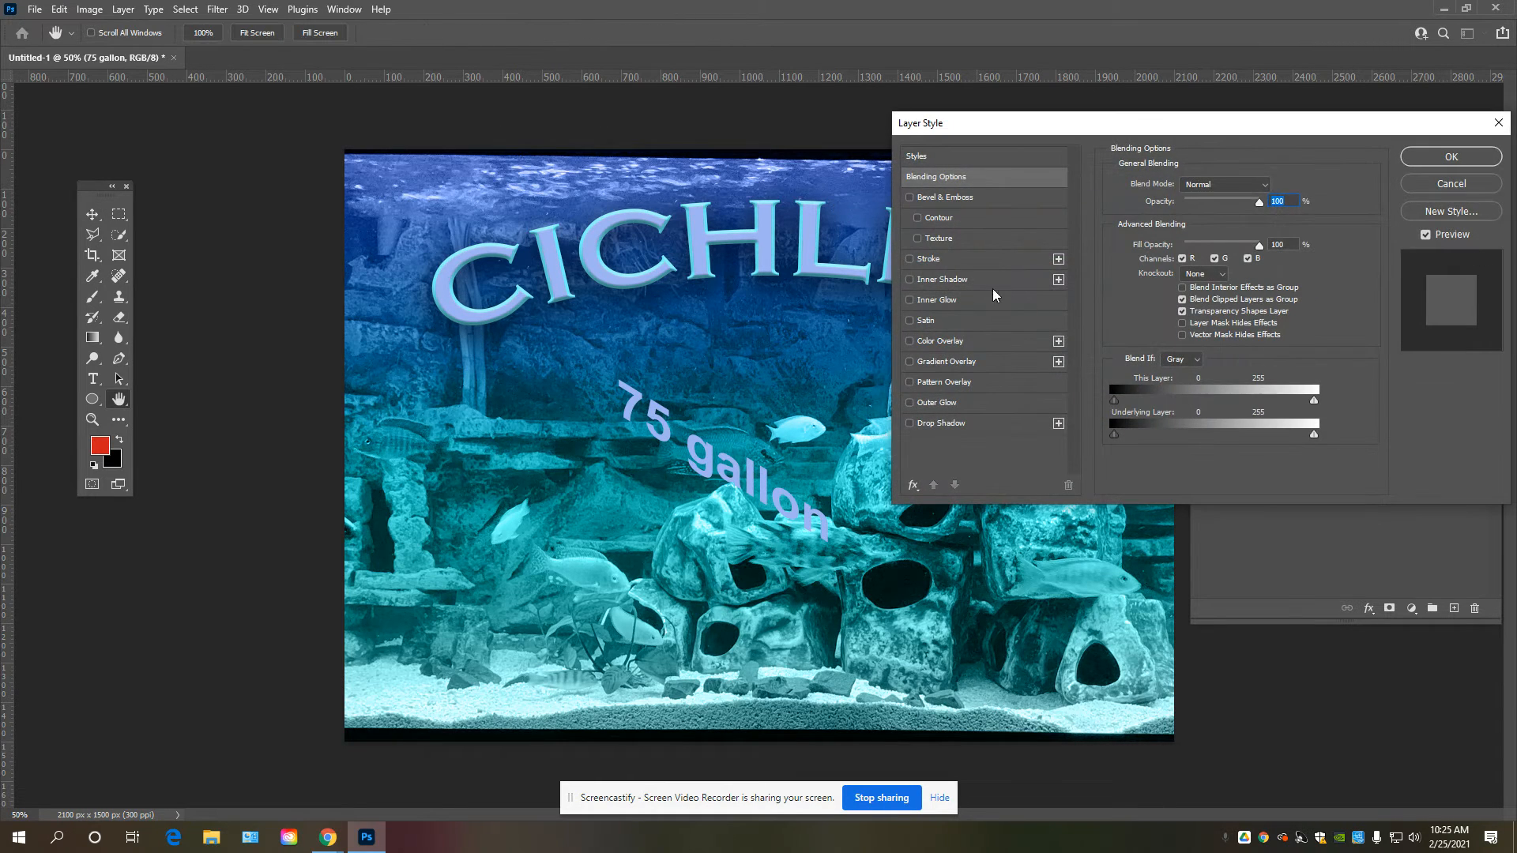
pyautogui.click(910, 363)
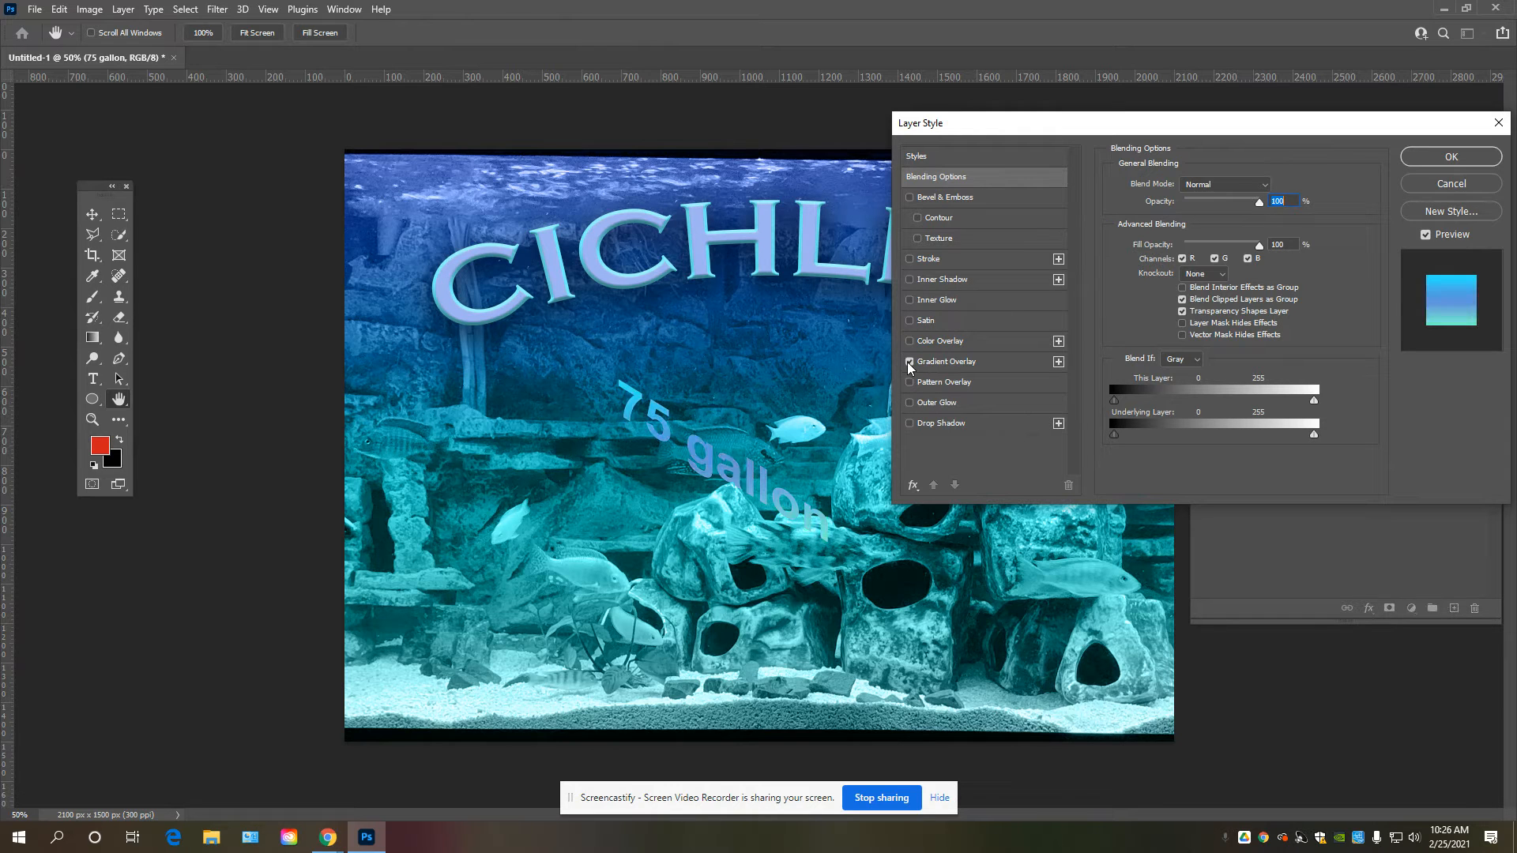
pyautogui.click(967, 365)
pyautogui.click(1196, 218)
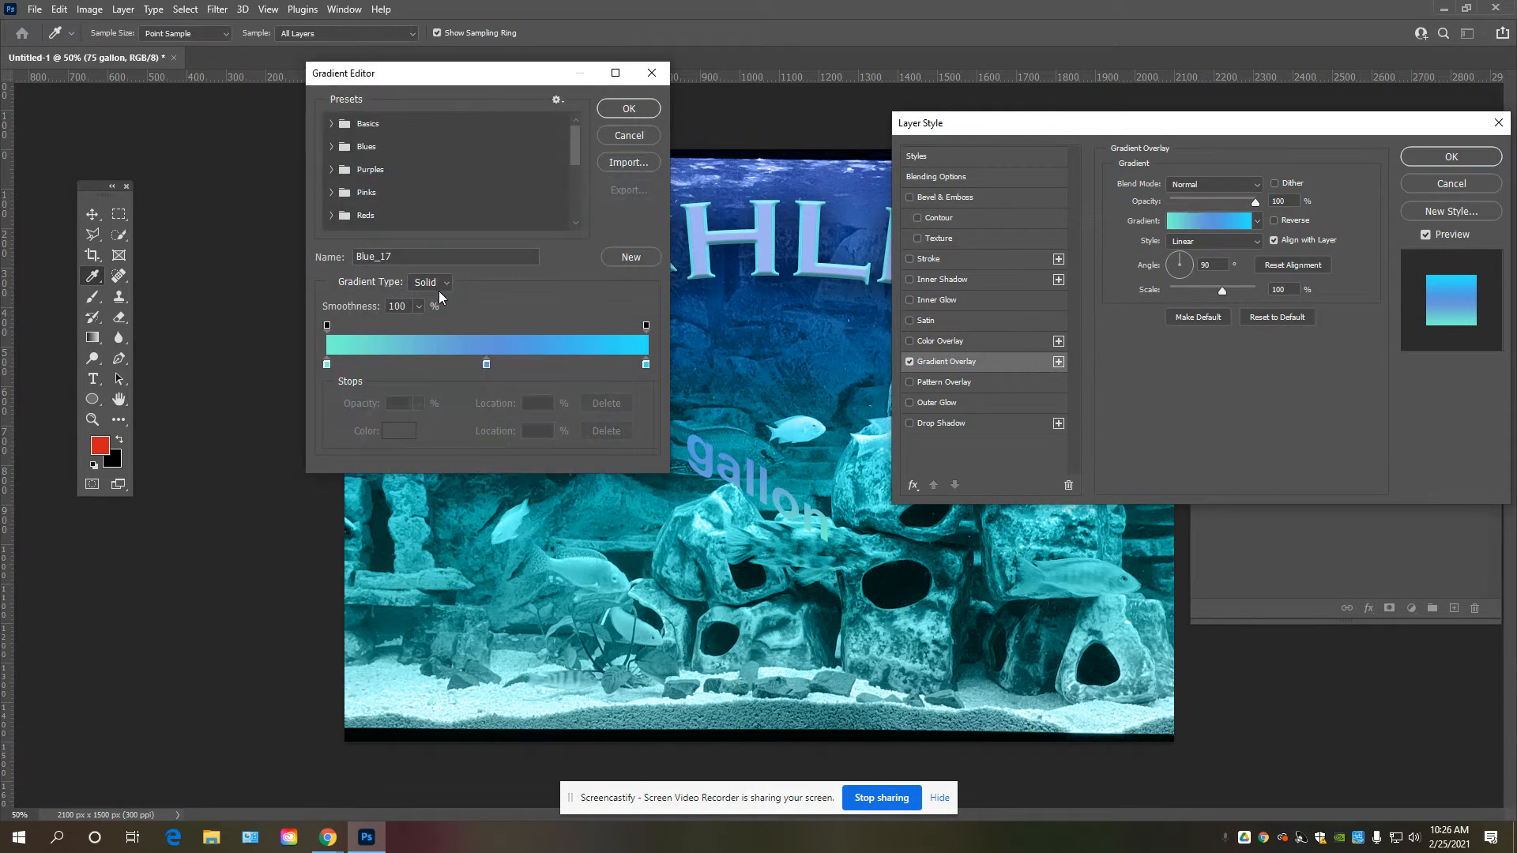
pyautogui.click(330, 192)
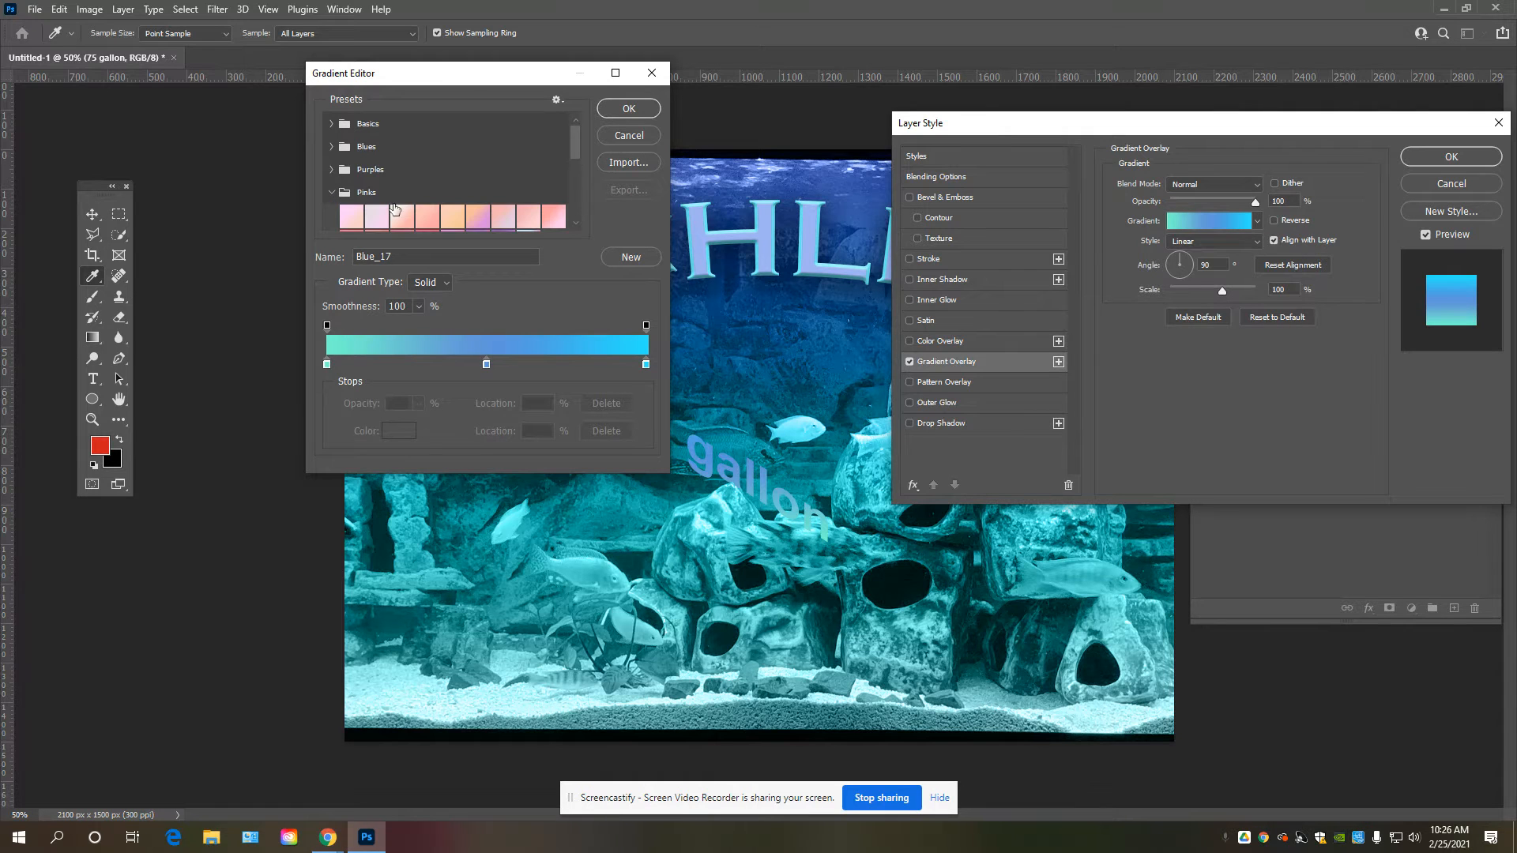
pyautogui.click(478, 217)
pyautogui.click(629, 109)
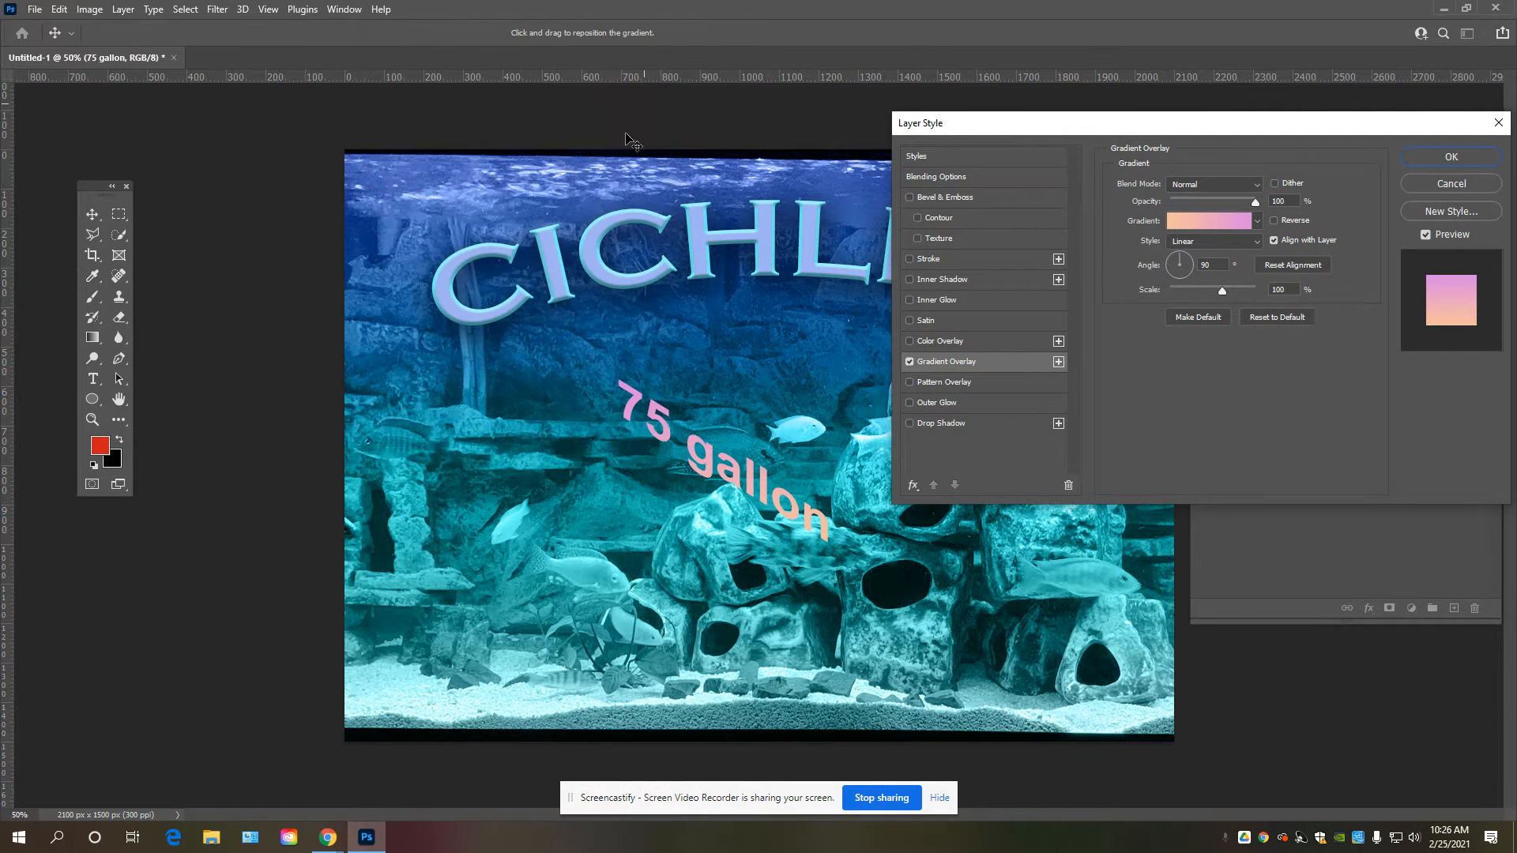
# Add an Outer Glow in light pinkish violet to the "75 gallon" text, adjust its opacity, and apply the layer styles.
pyautogui.click(943, 405)
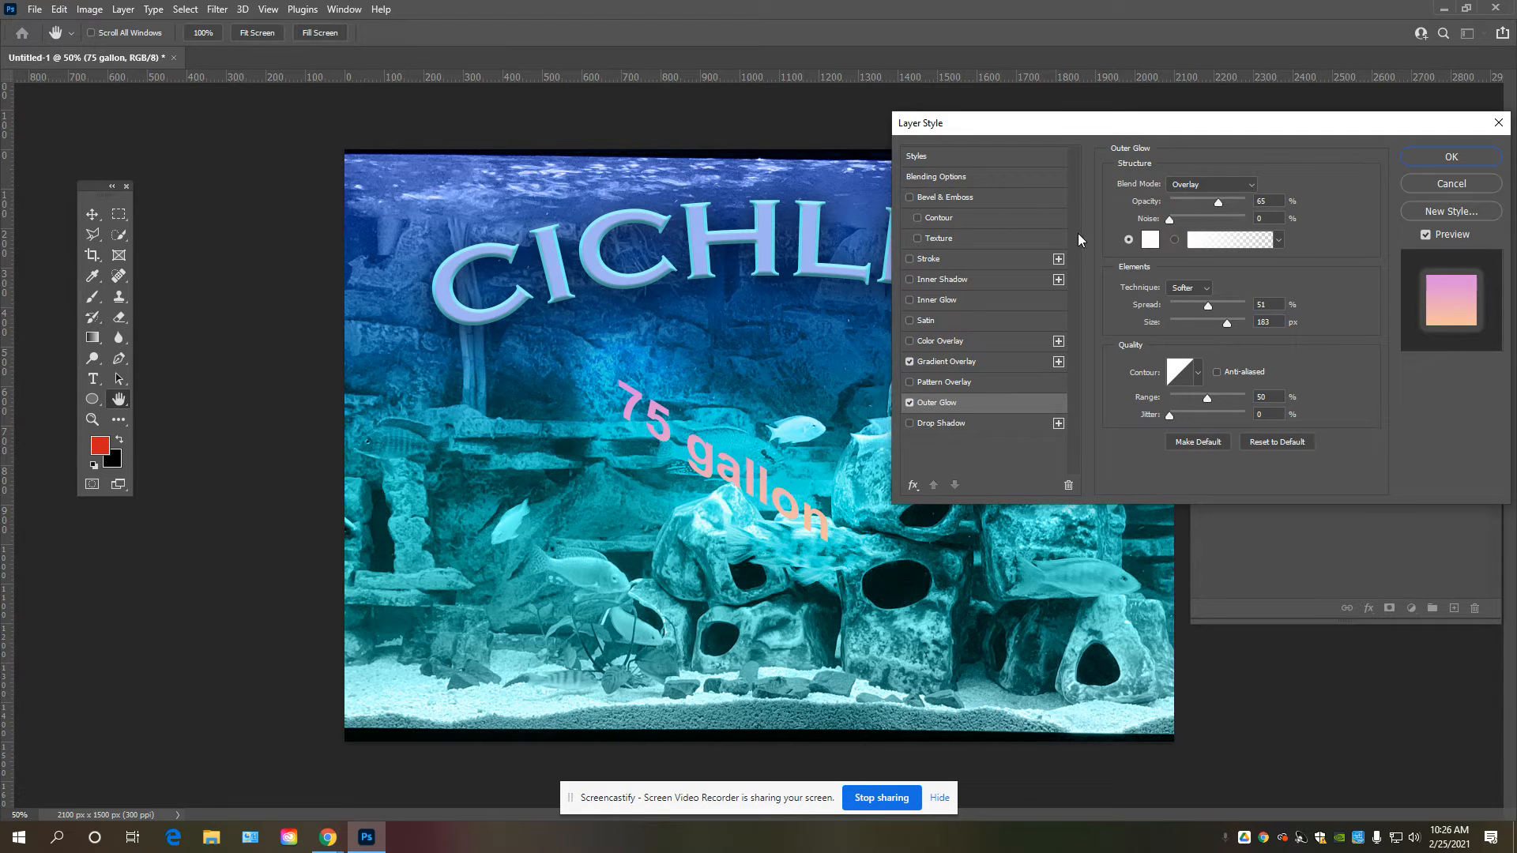
pyautogui.click(1149, 246)
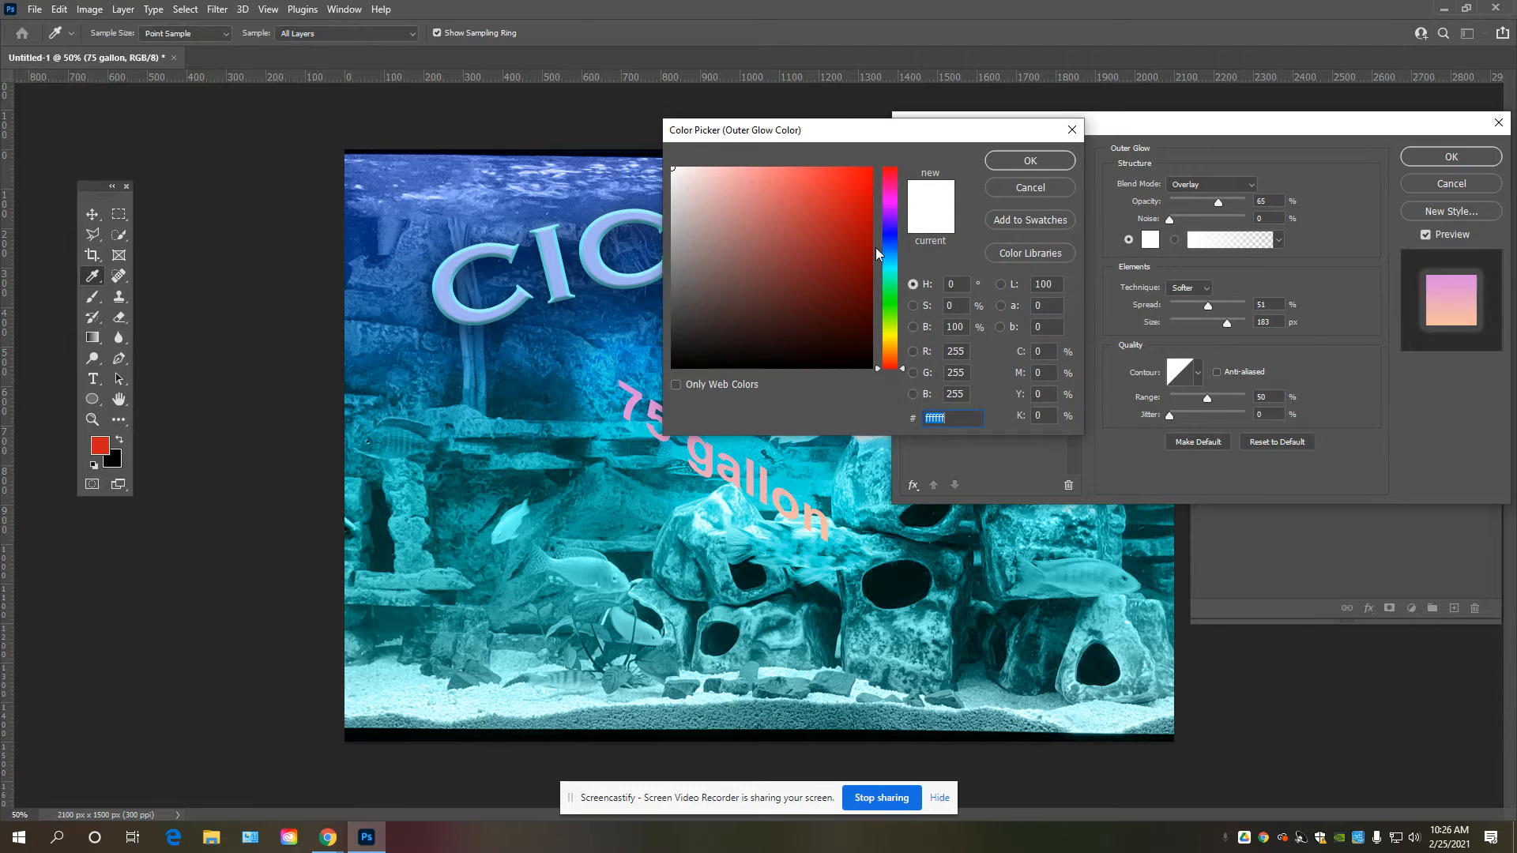
pyautogui.click(890, 209)
pyautogui.moveTo(845, 194); pyautogui.dragTo(736, 168)
pyautogui.click(1047, 160)
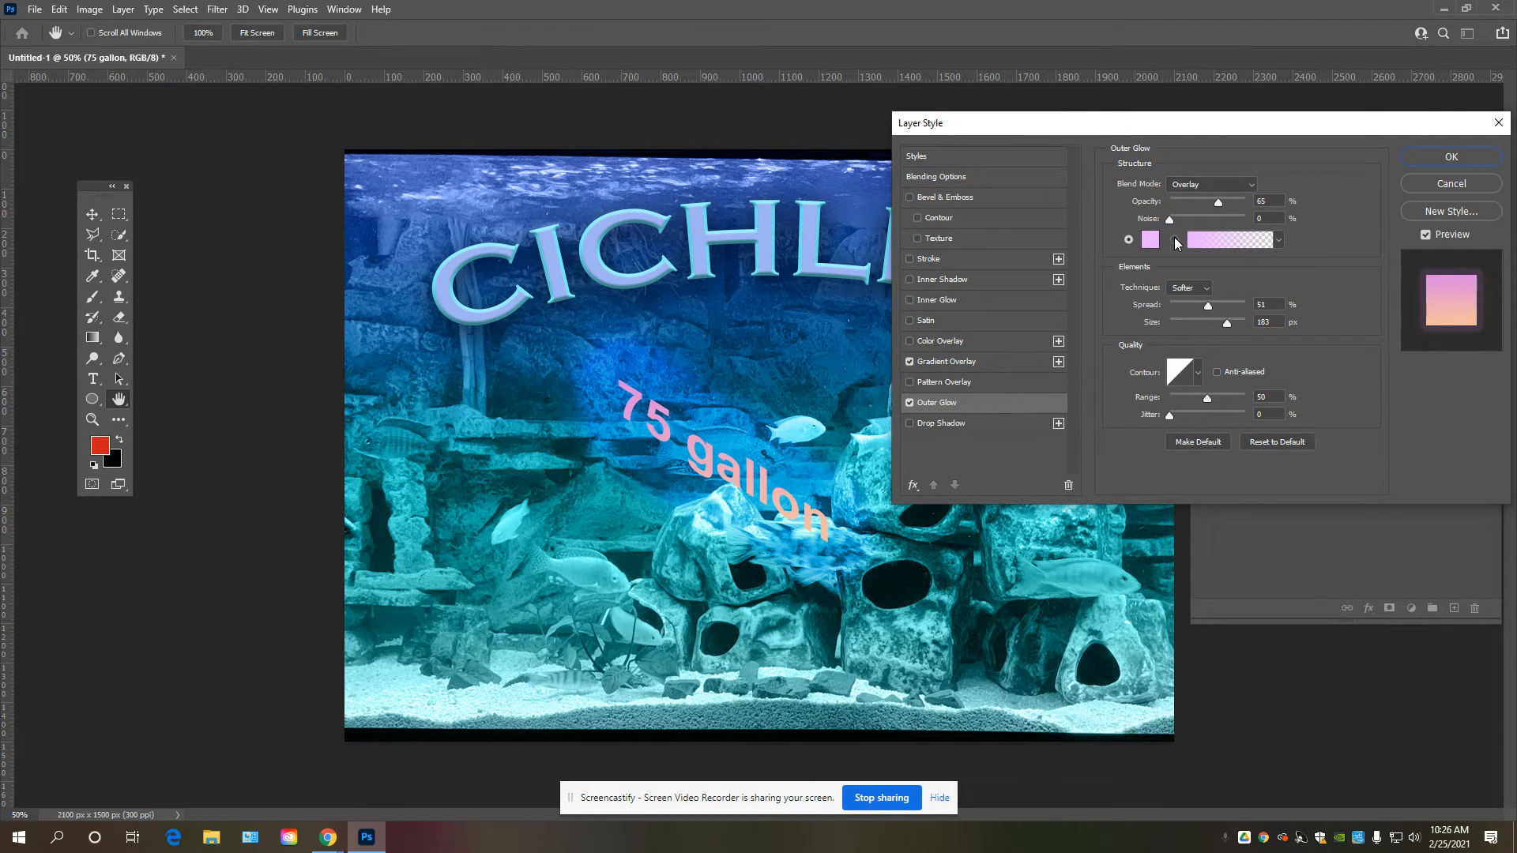
pyautogui.click(1228, 200)
pyautogui.moveTo(1228, 201); pyautogui.dragTo(1220, 203)
pyautogui.click(1452, 157)
# Move the "75 gallon" text to the lower-left part of the aquarium image and collapse its effects list.
pyautogui.press('v')
pyautogui.moveTo(662, 490); pyautogui.dragTo(450, 616)
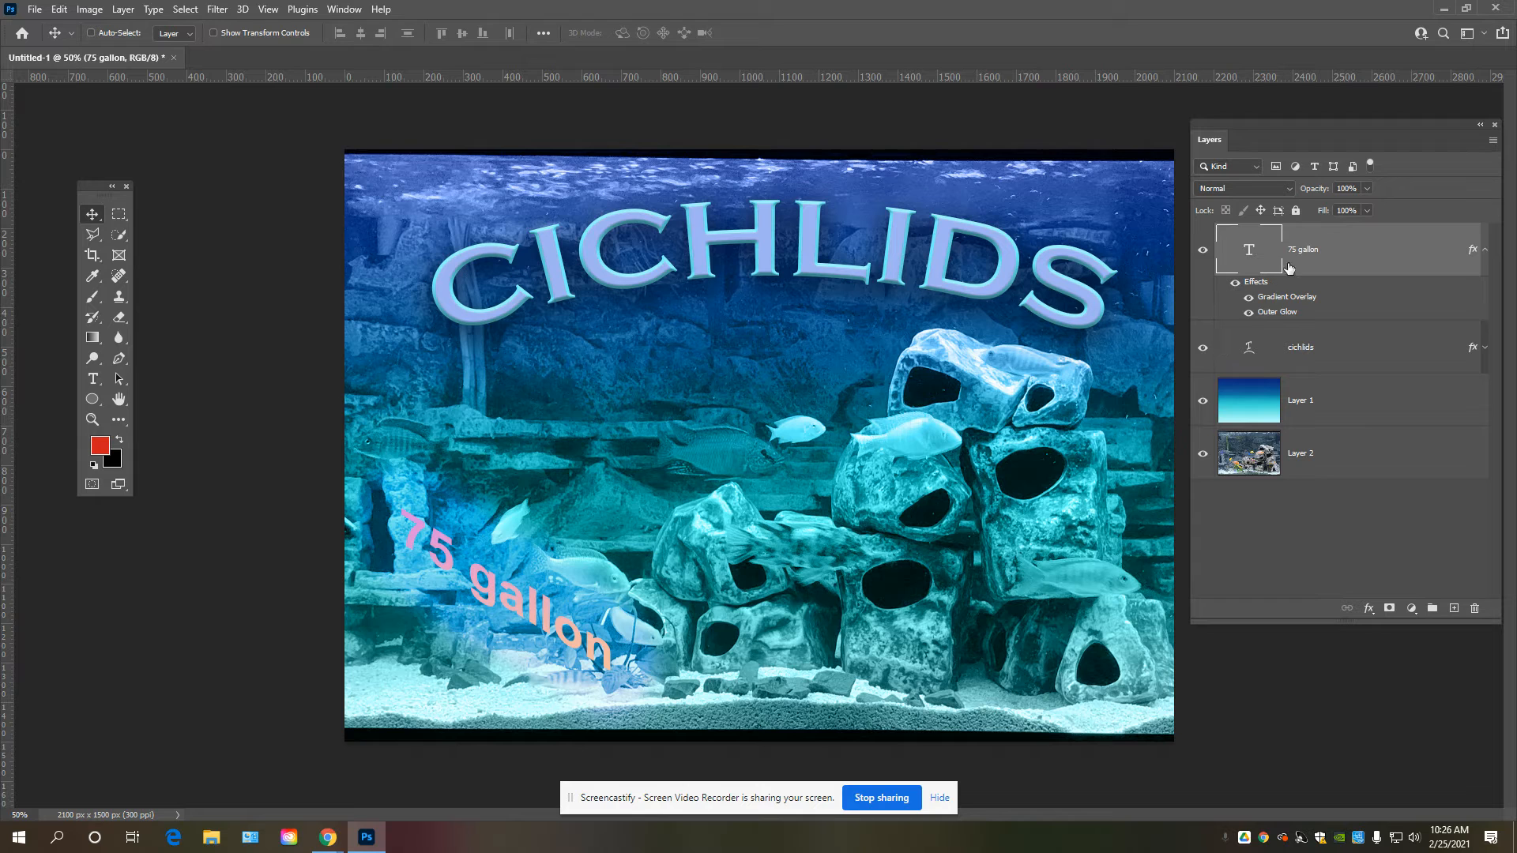
pyautogui.click(1486, 251)
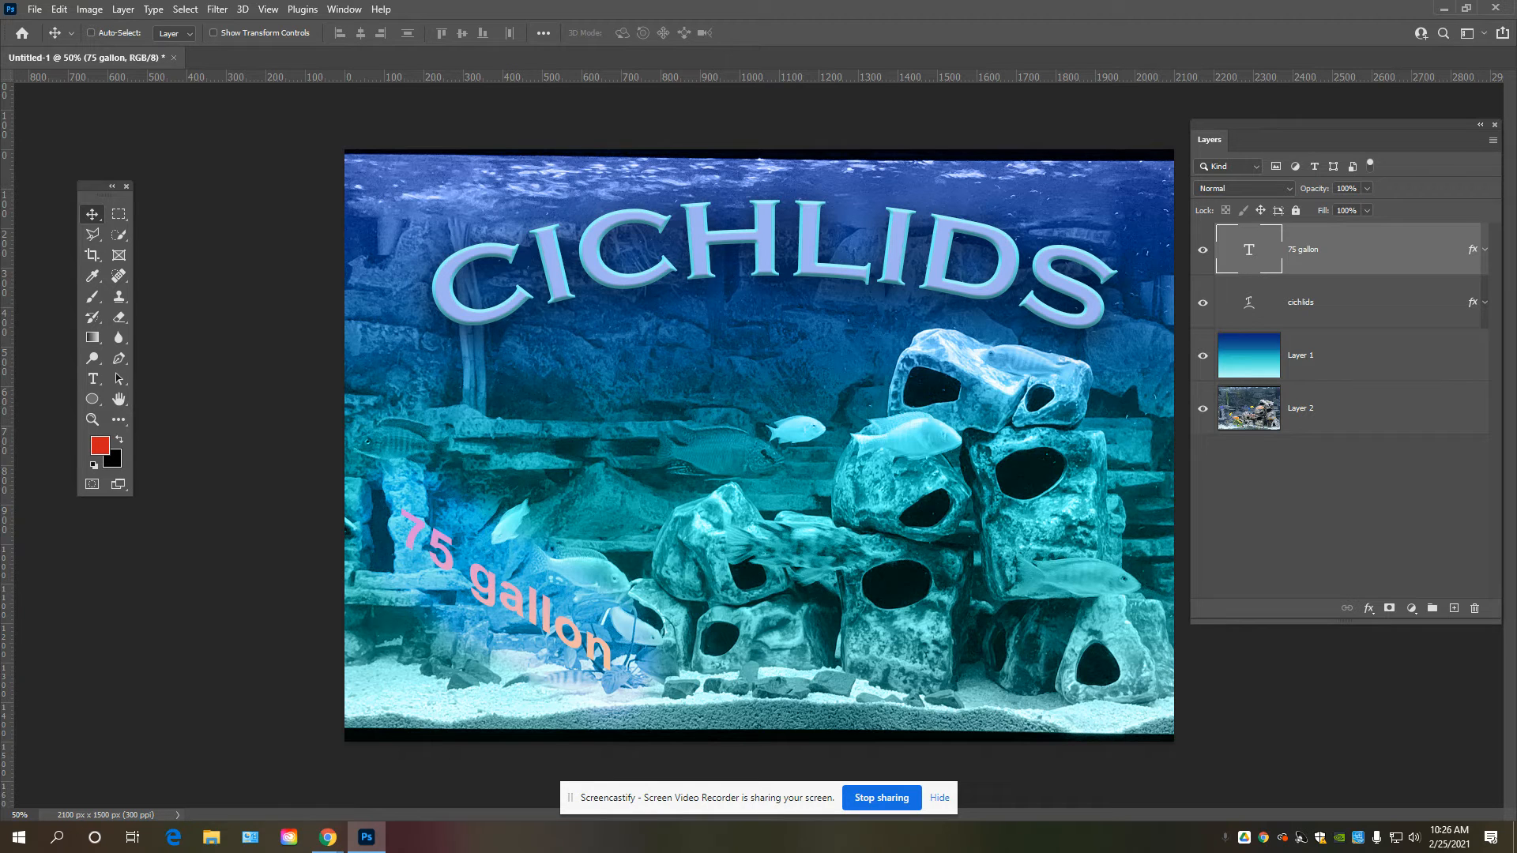
# Switch to Creative Cloud Desktop, look through the active Adobe fonts, and open the page for browsing more fonts.
pyautogui.click(289, 839)
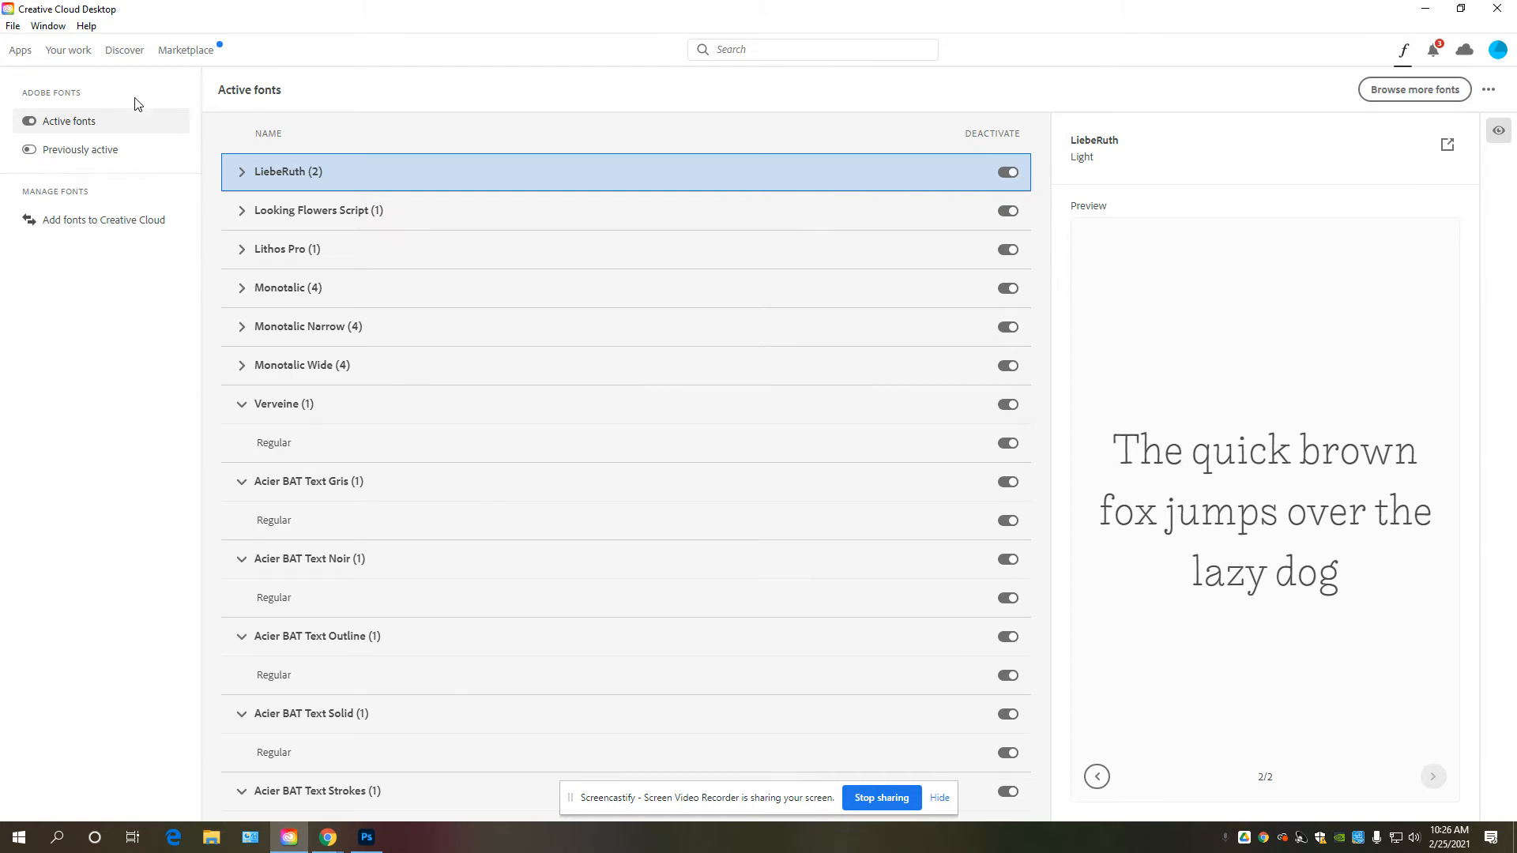
pyautogui.scroll(-4, 1027, 182)
pyautogui.scroll(4, 1008, 261)
pyautogui.click(1423, 95)
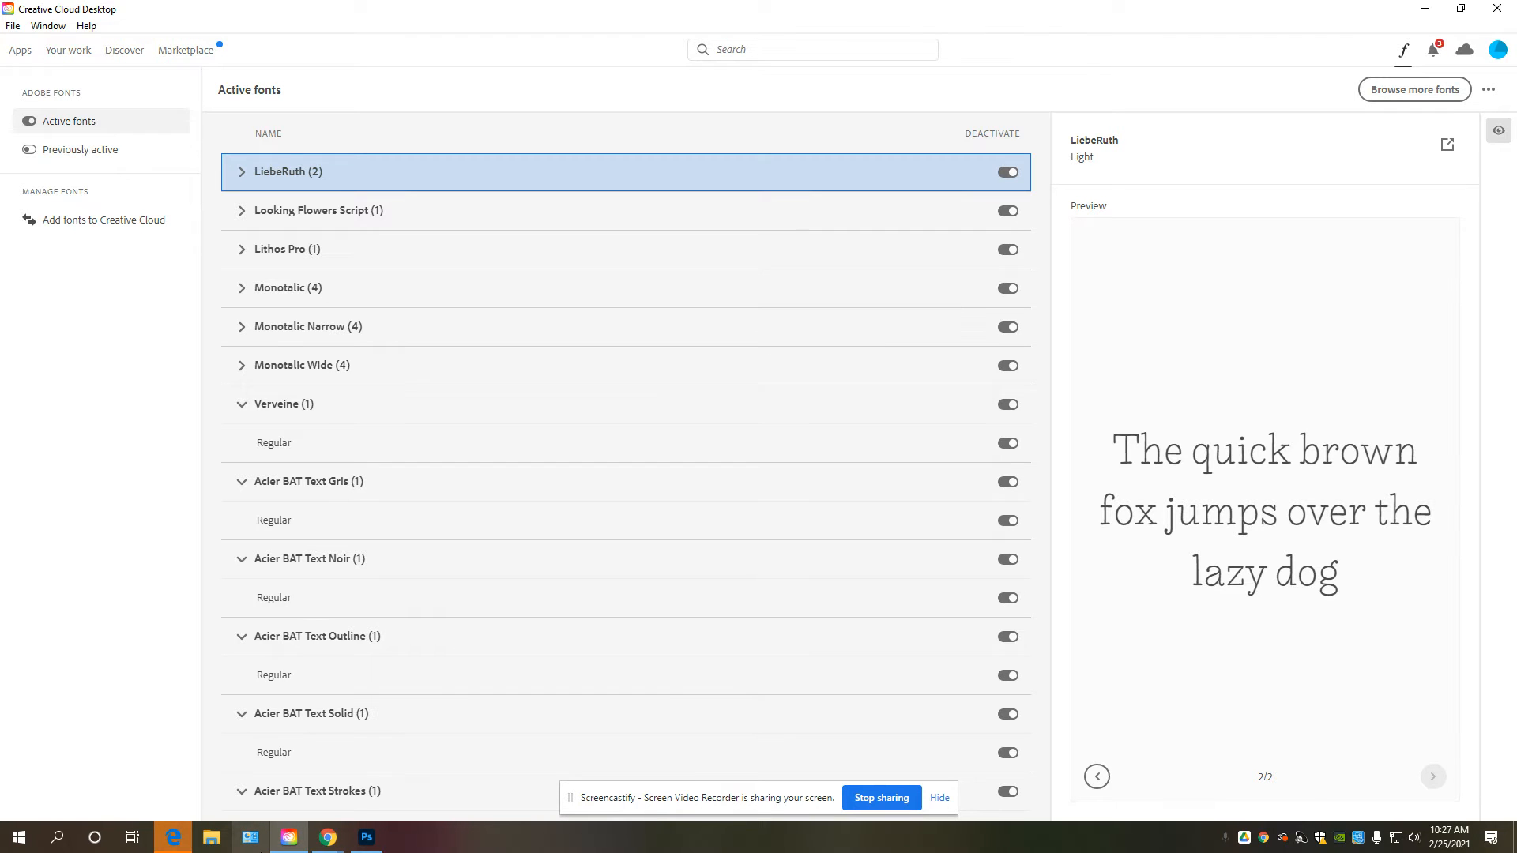
# Switch to the Edge browser, skip the passwordless sign-in offer, and dismiss the Adobe Fonts welcome message.
pyautogui.click(177, 833)
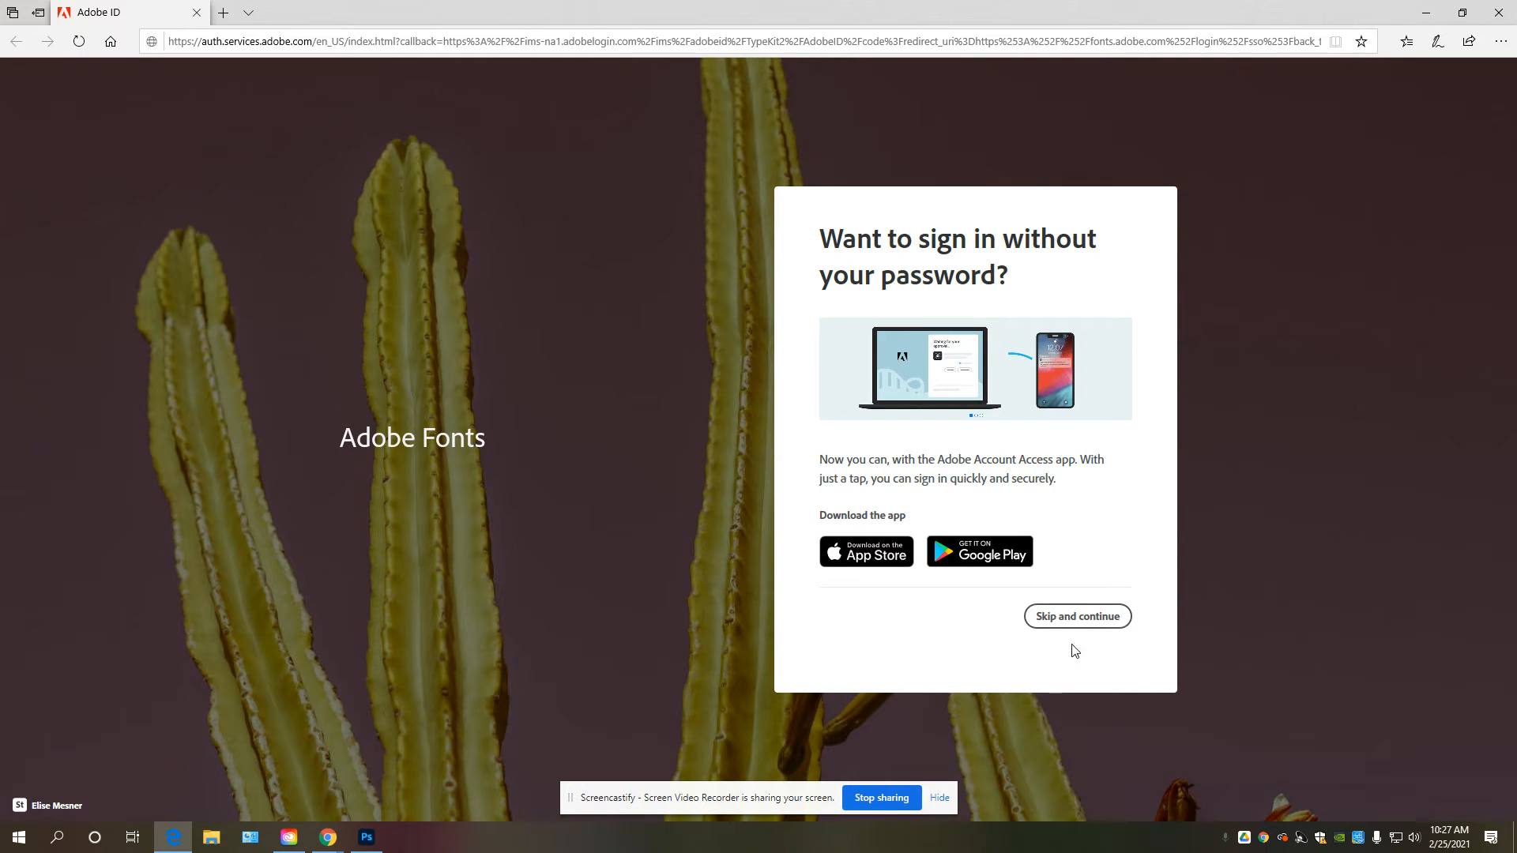
pyautogui.click(1069, 620)
pyautogui.click(1116, 383)
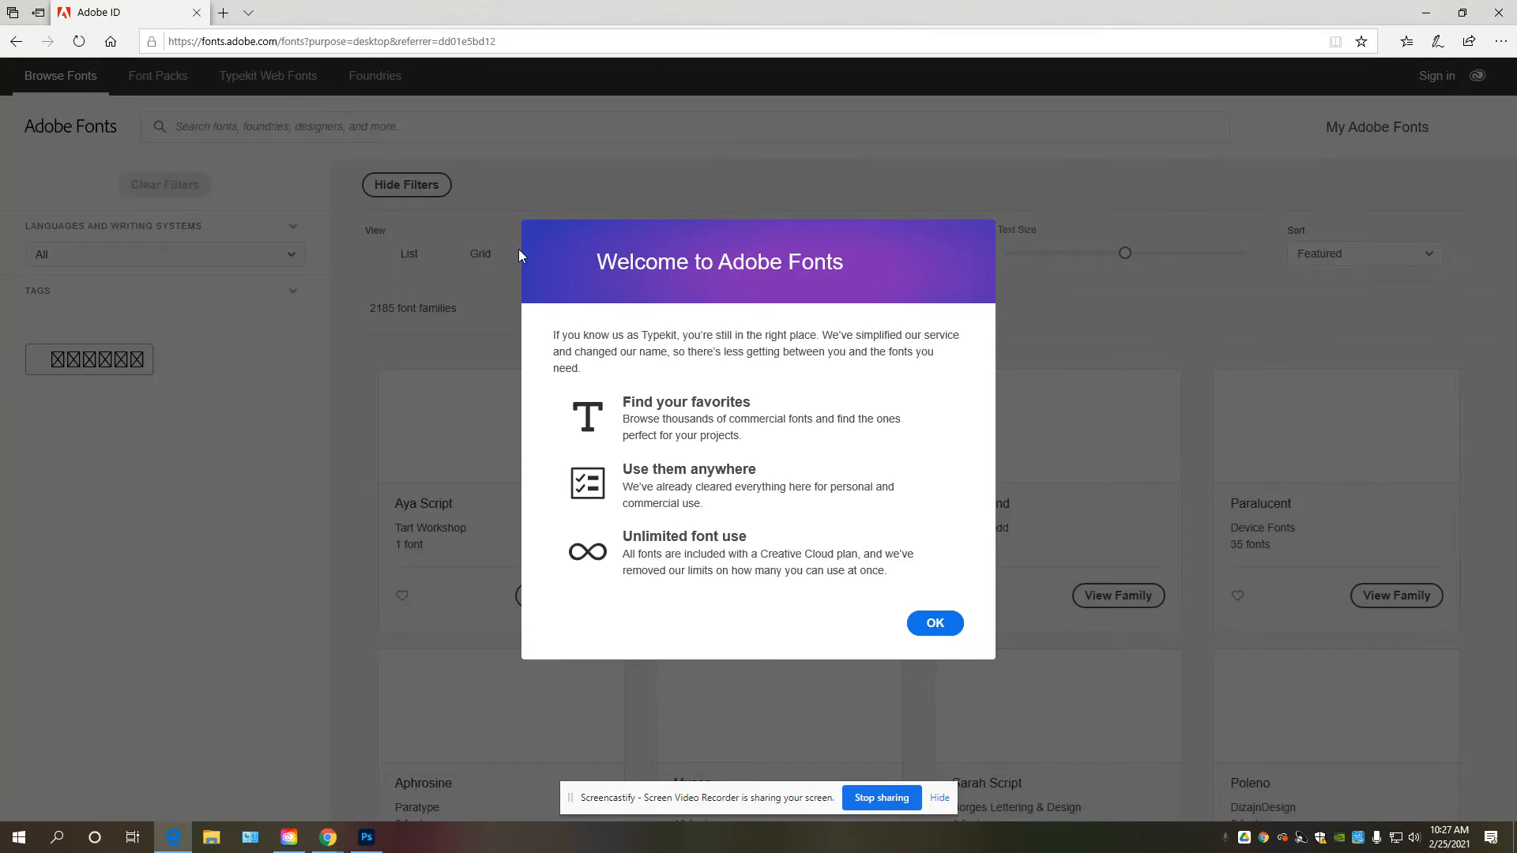
pyautogui.click(936, 608)
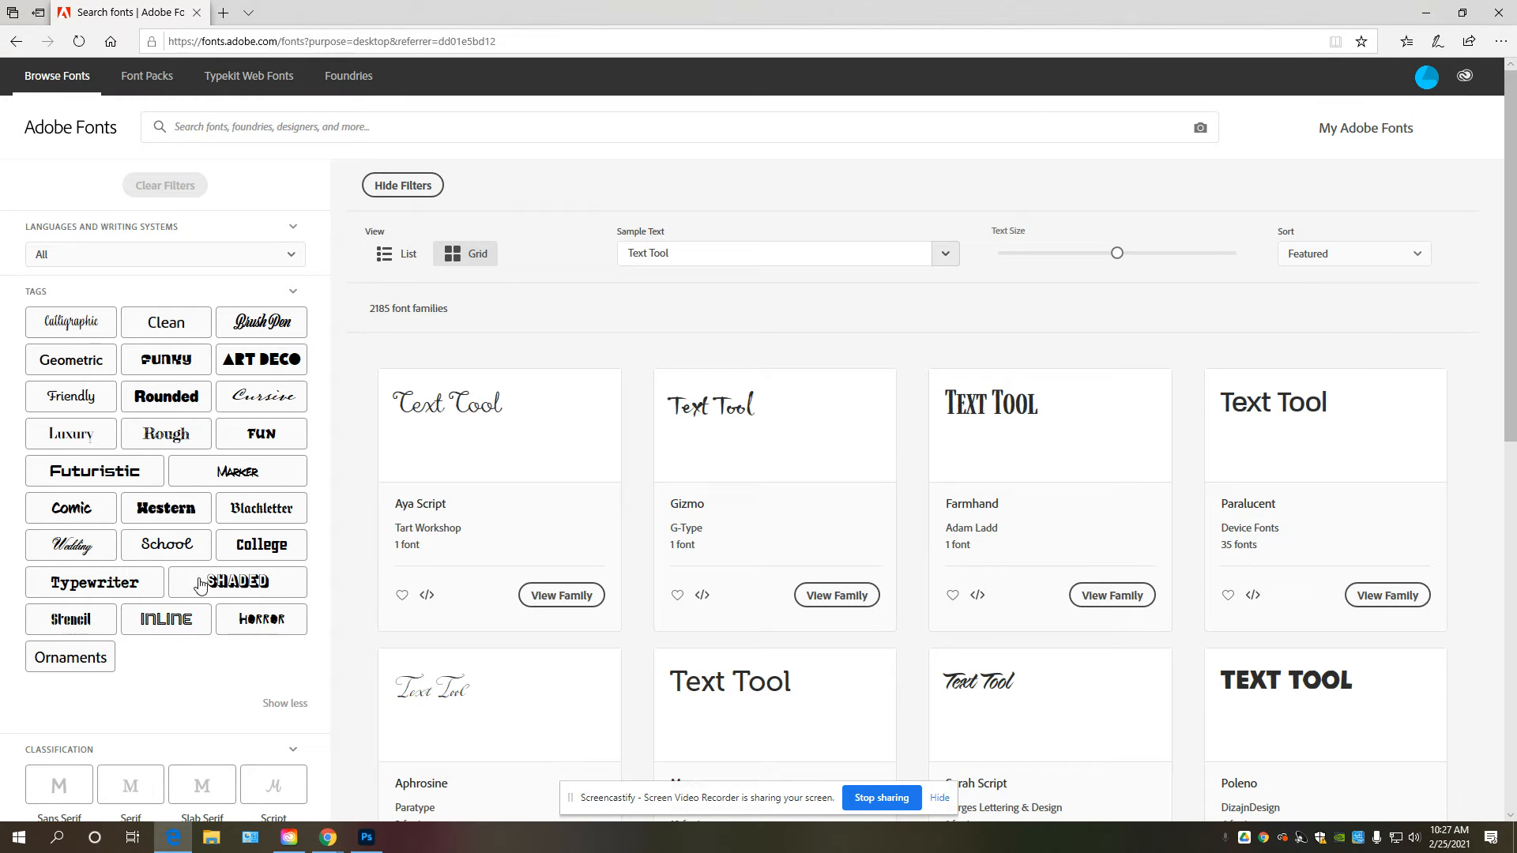
# Try the Western tag, filter the Adobe Fonts catalogue by the Inline tag, and look through the matching font families.
pyautogui.click(183, 516)
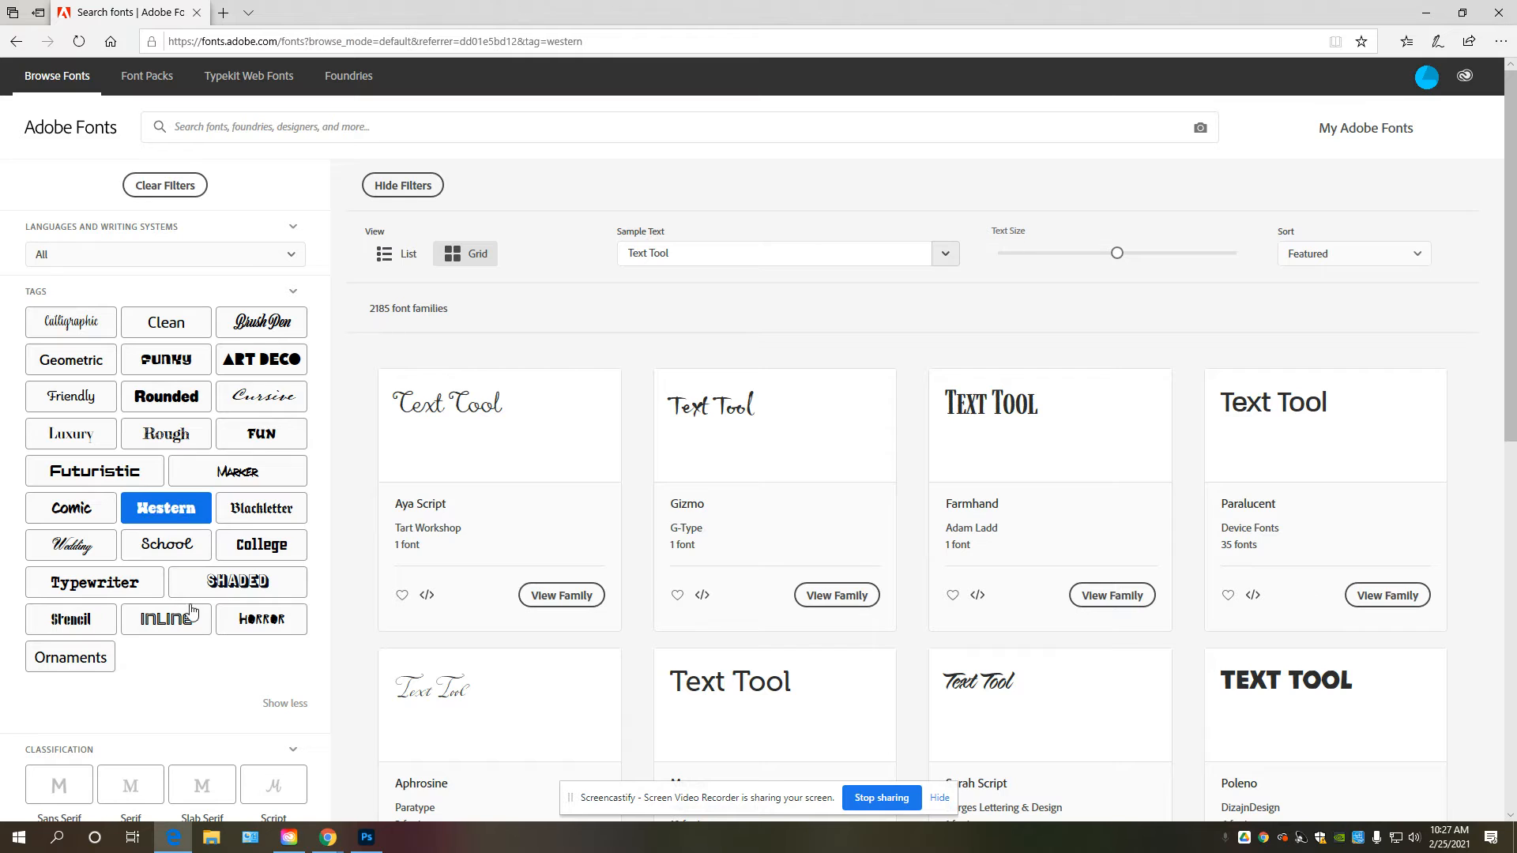
pyautogui.click(188, 628)
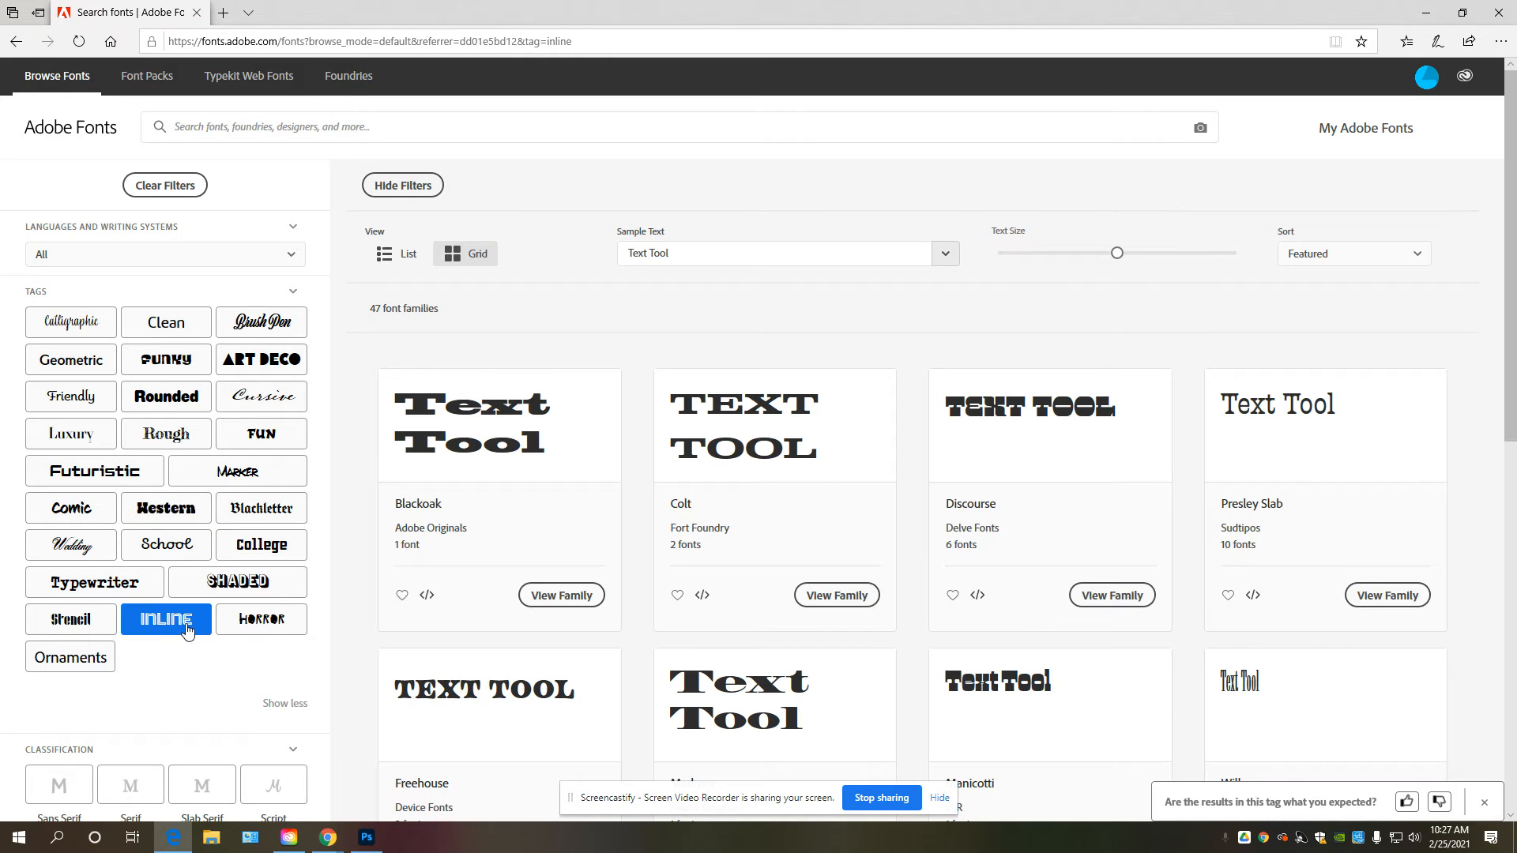
pyautogui.click(186, 629)
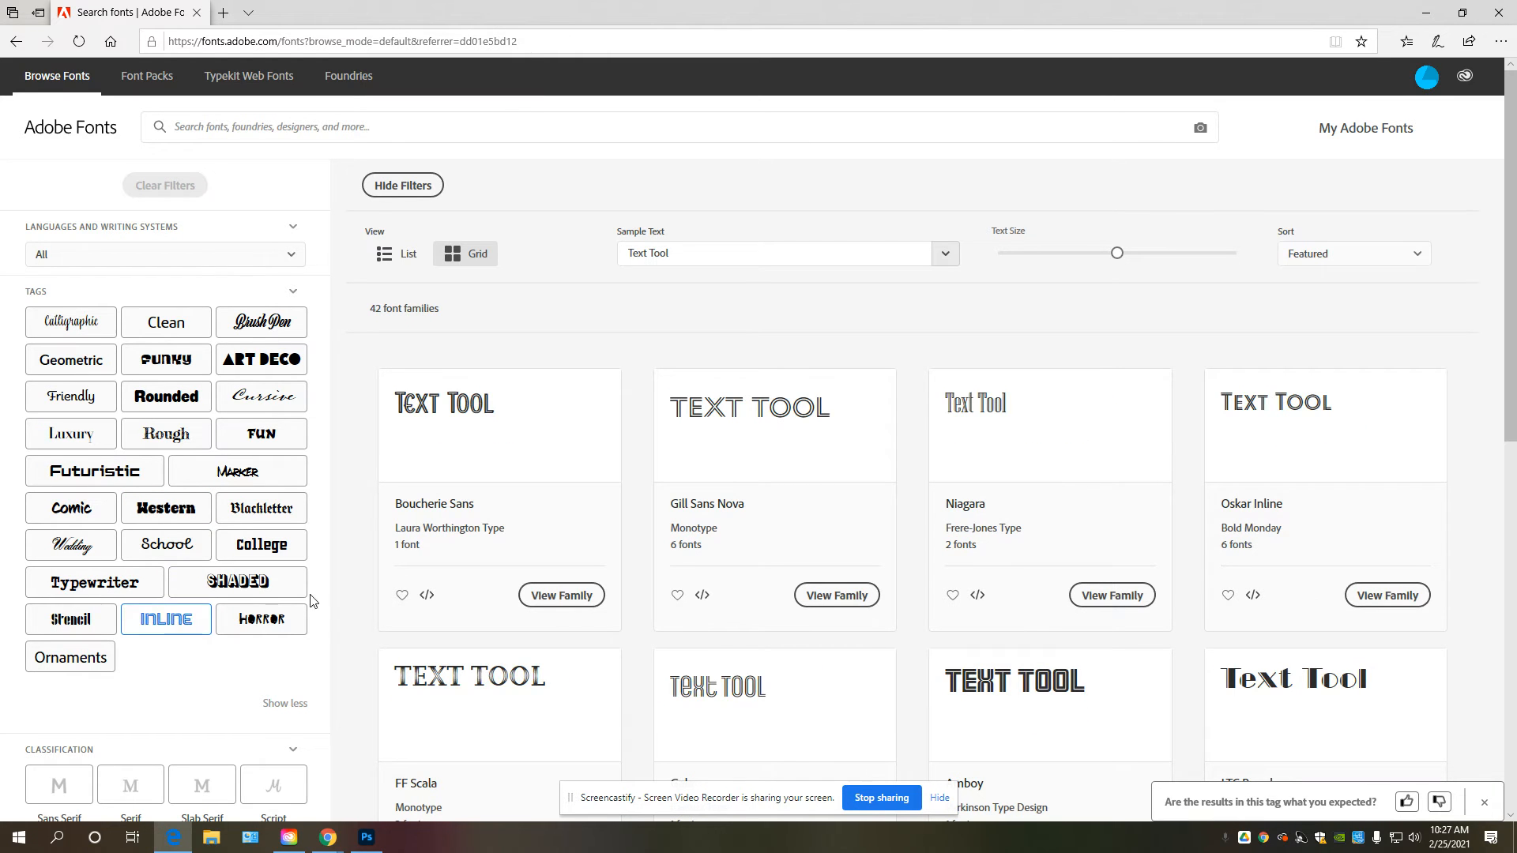
pyautogui.click(175, 630)
pyautogui.scroll(-4, 569, 633)
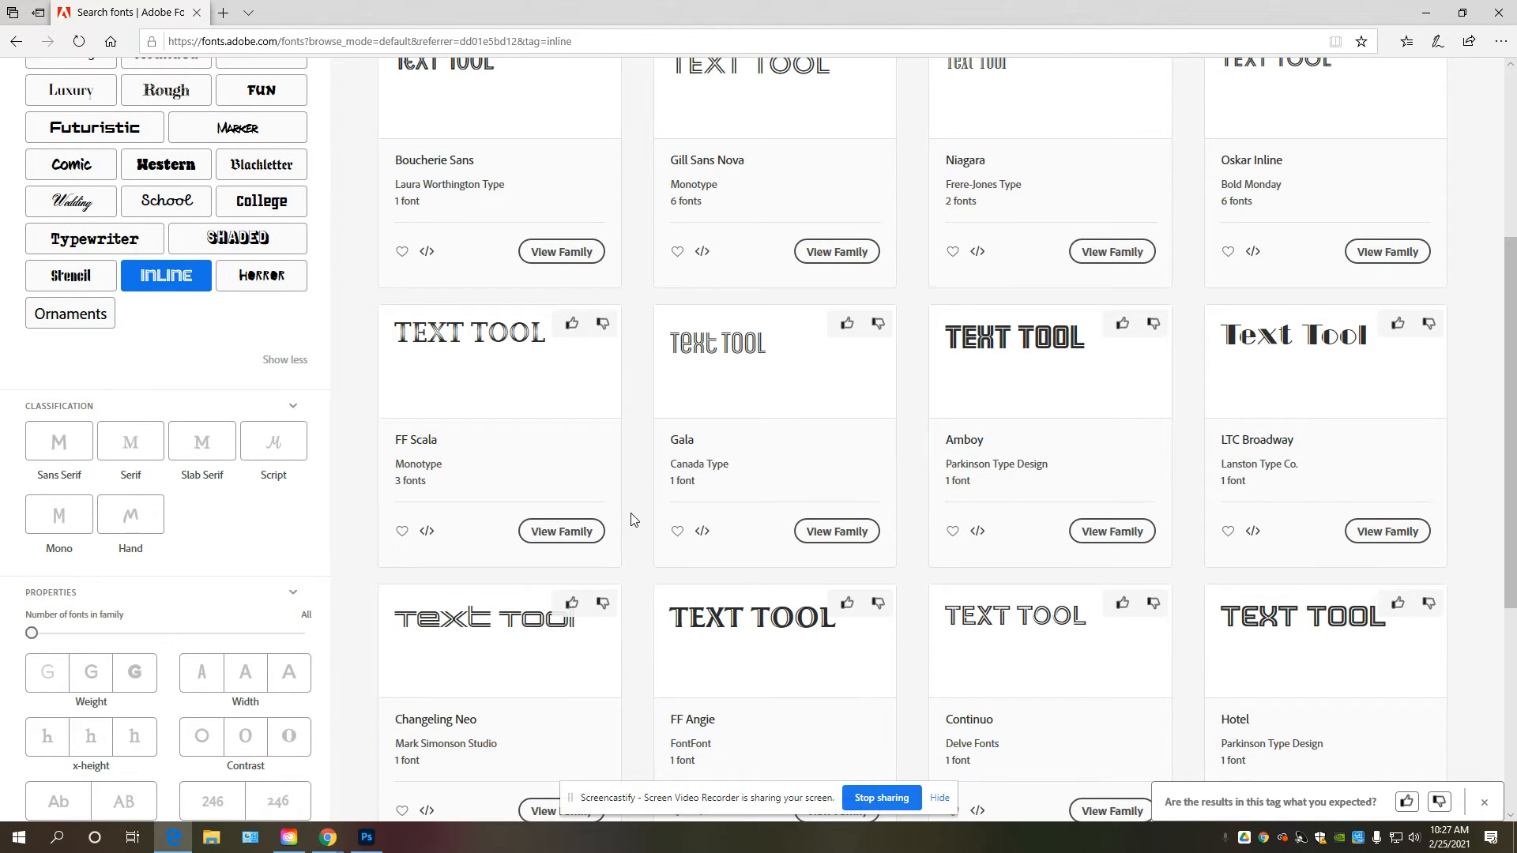
pyautogui.scroll(3, 630, 520)
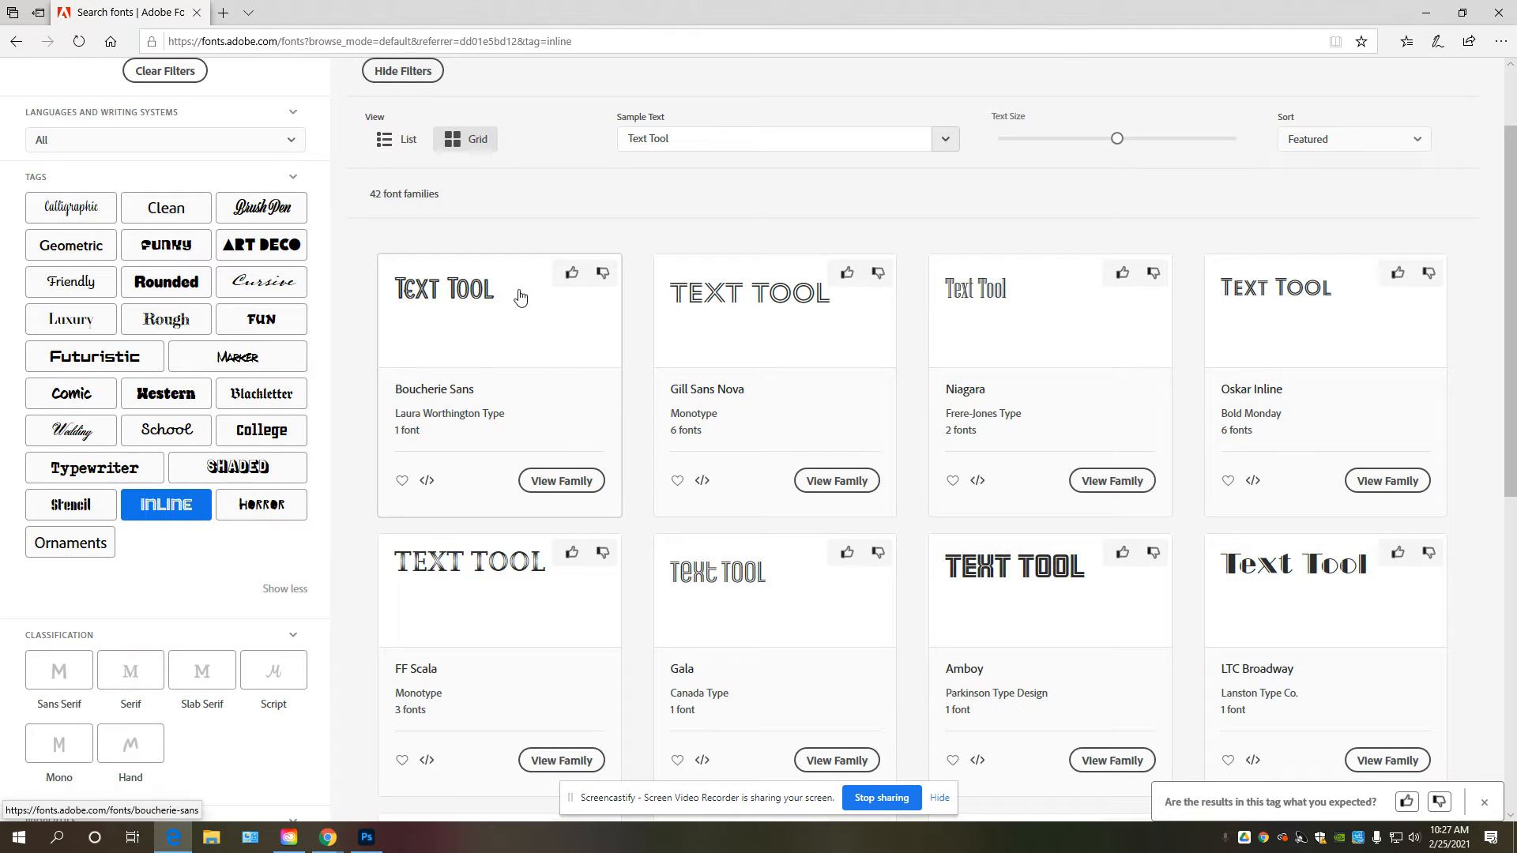
# Open the Boucherie Sans family, activate all five of its fonts, and return to Photoshop by closing the browser and Creative Cloud Desktop.
pyautogui.click(548, 489)
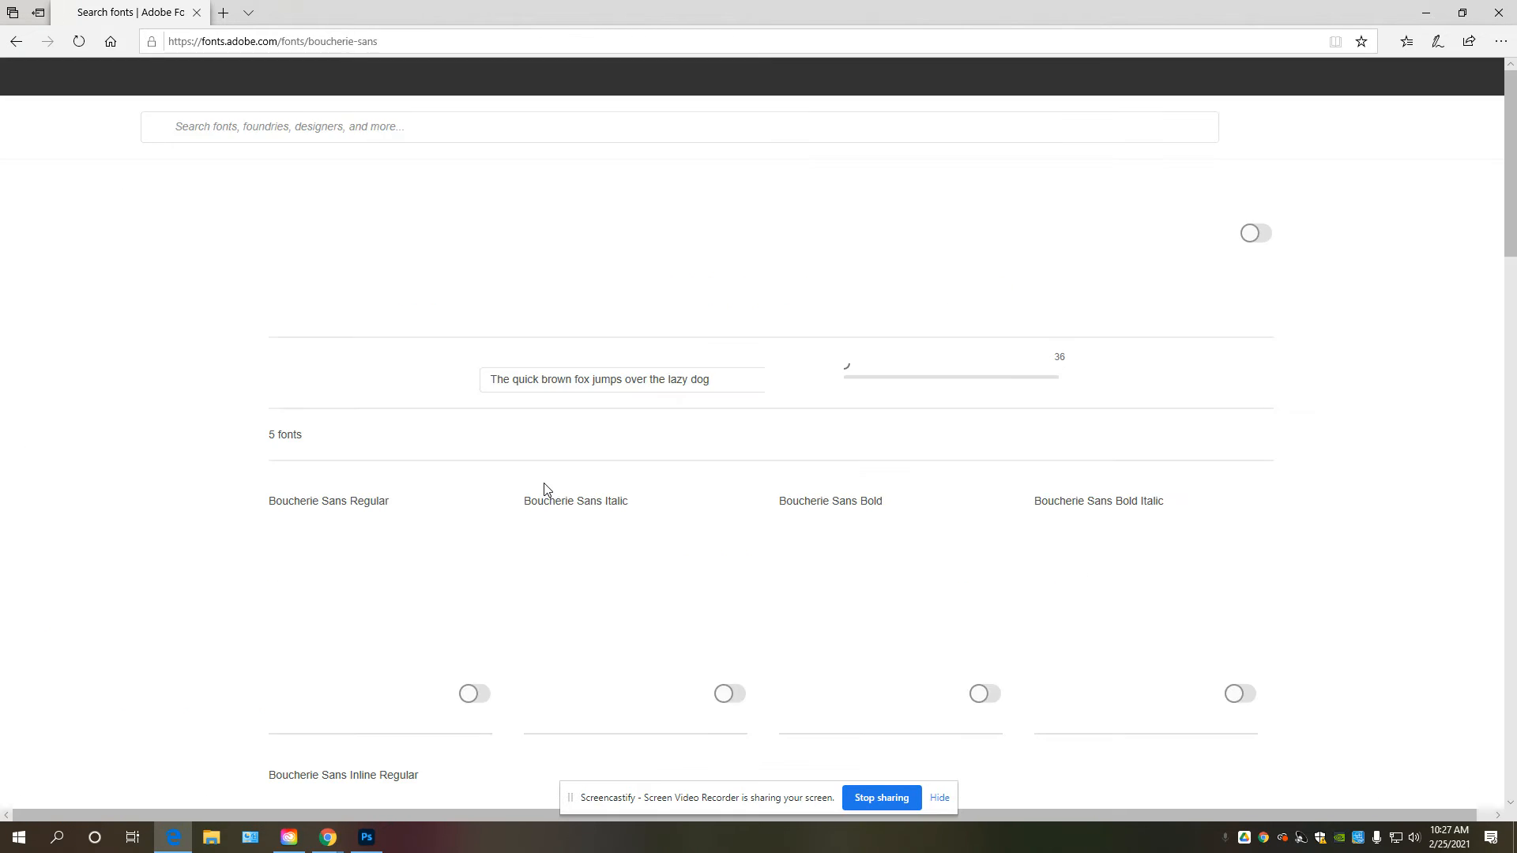
pyautogui.scroll(-3, 663, 460)
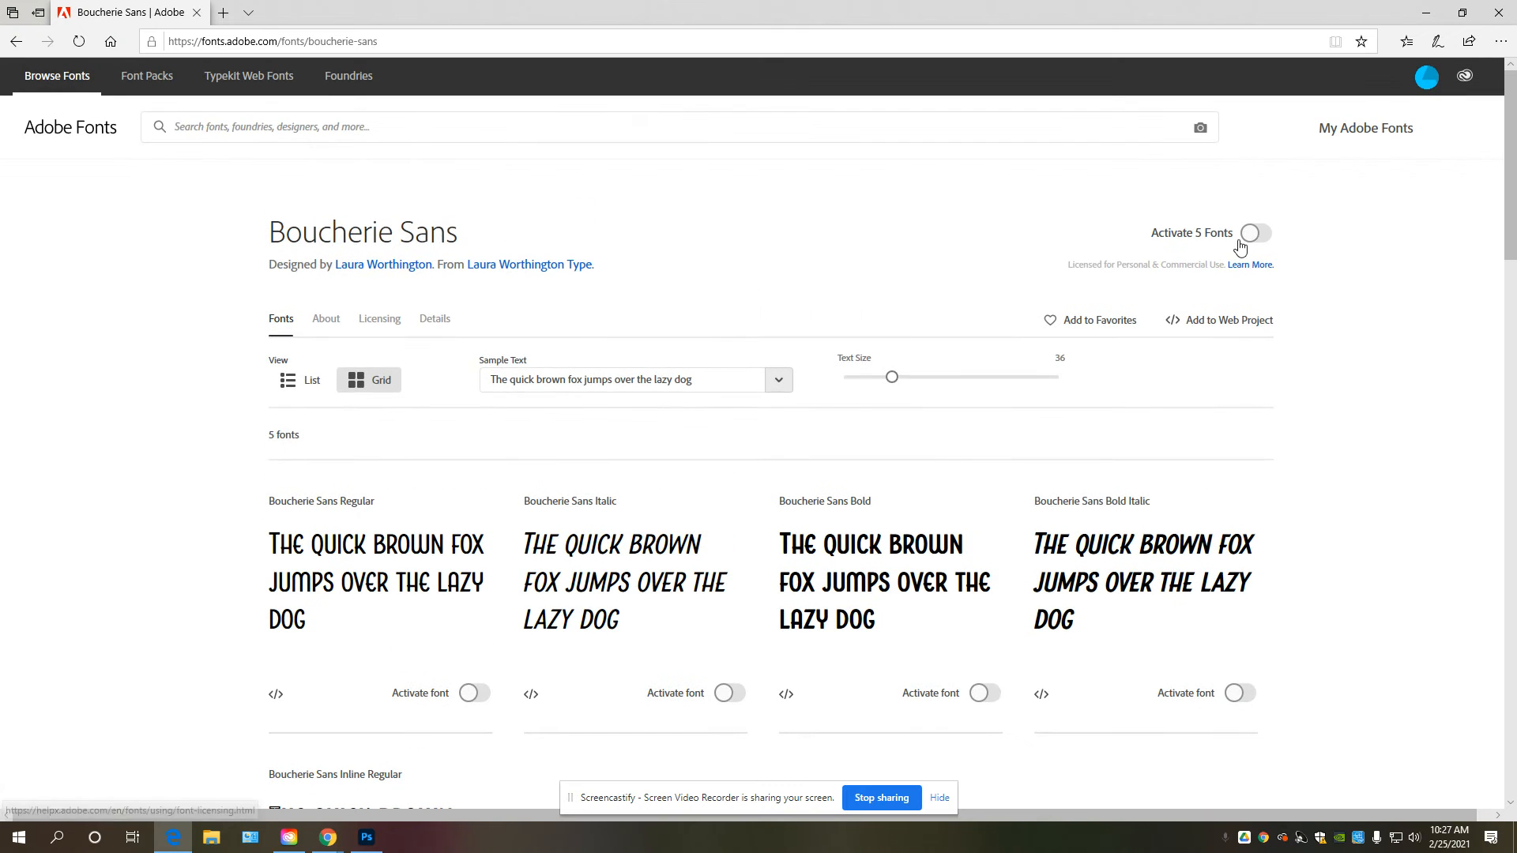
pyautogui.click(1258, 234)
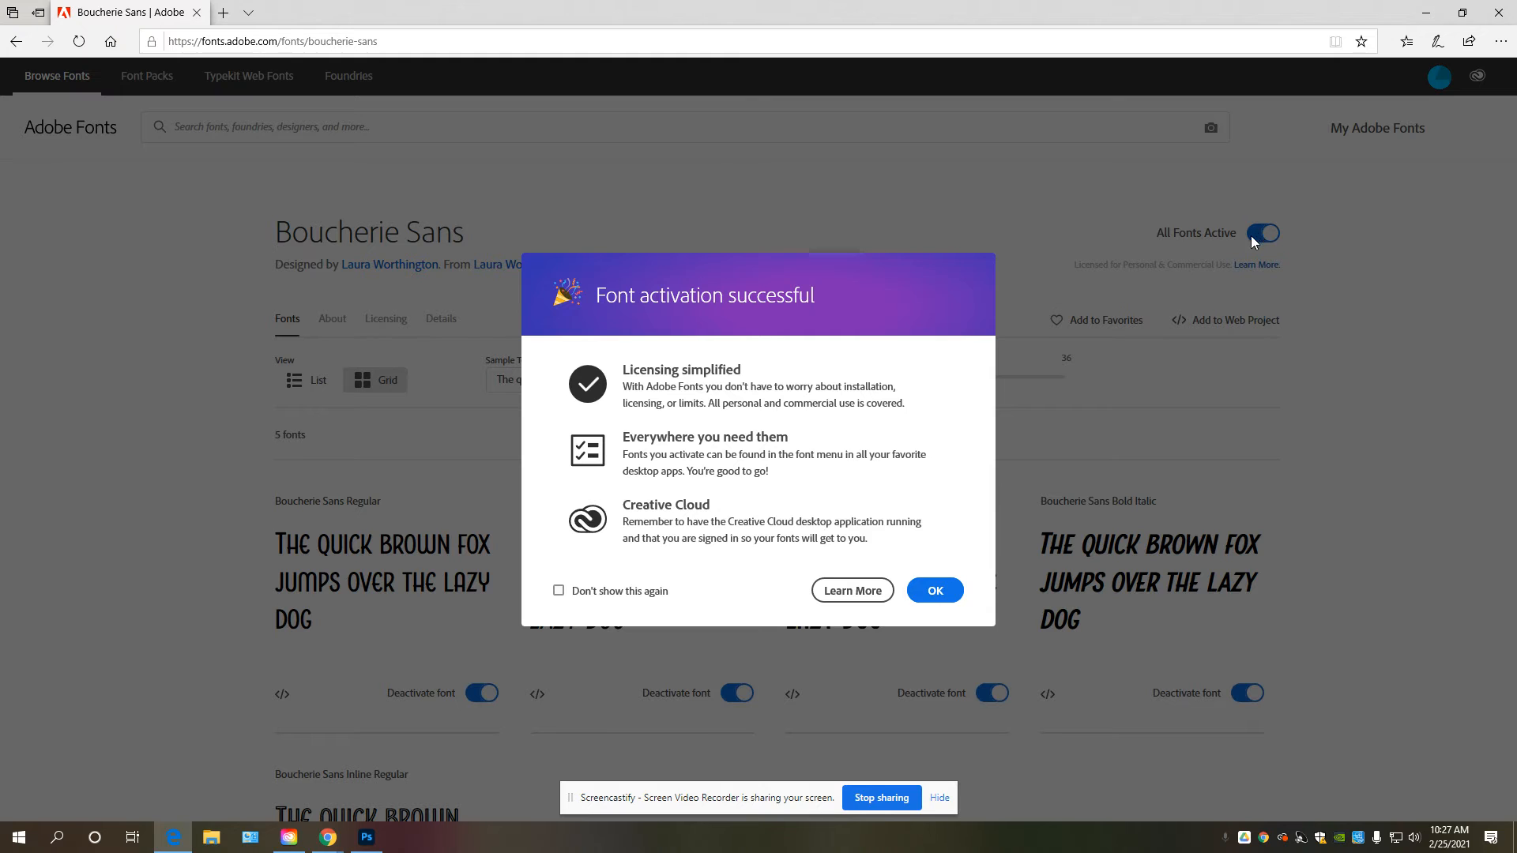
pyautogui.click(936, 592)
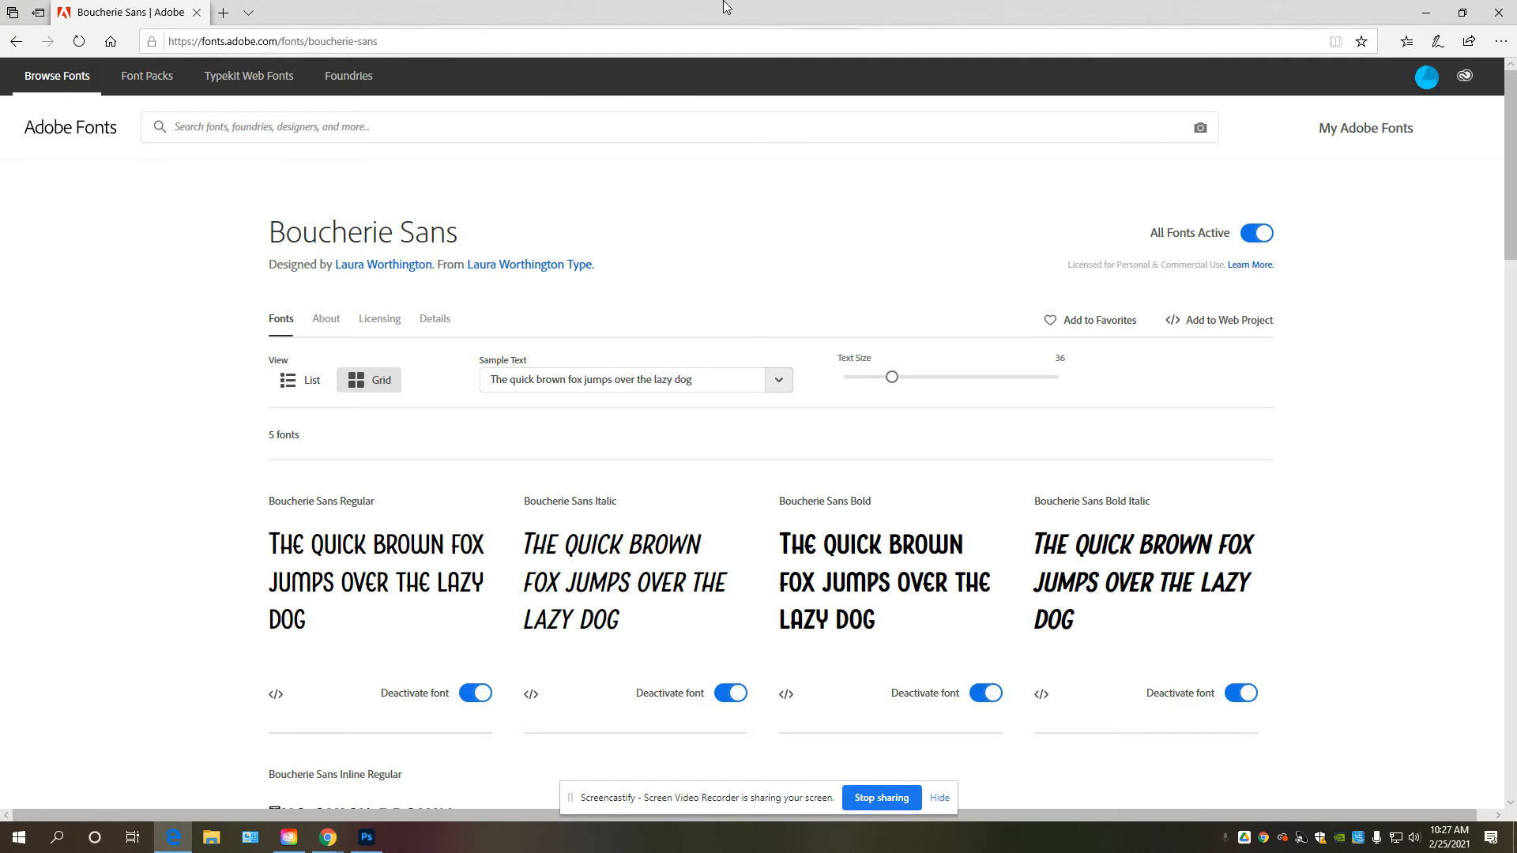
pyautogui.click(196, 13)
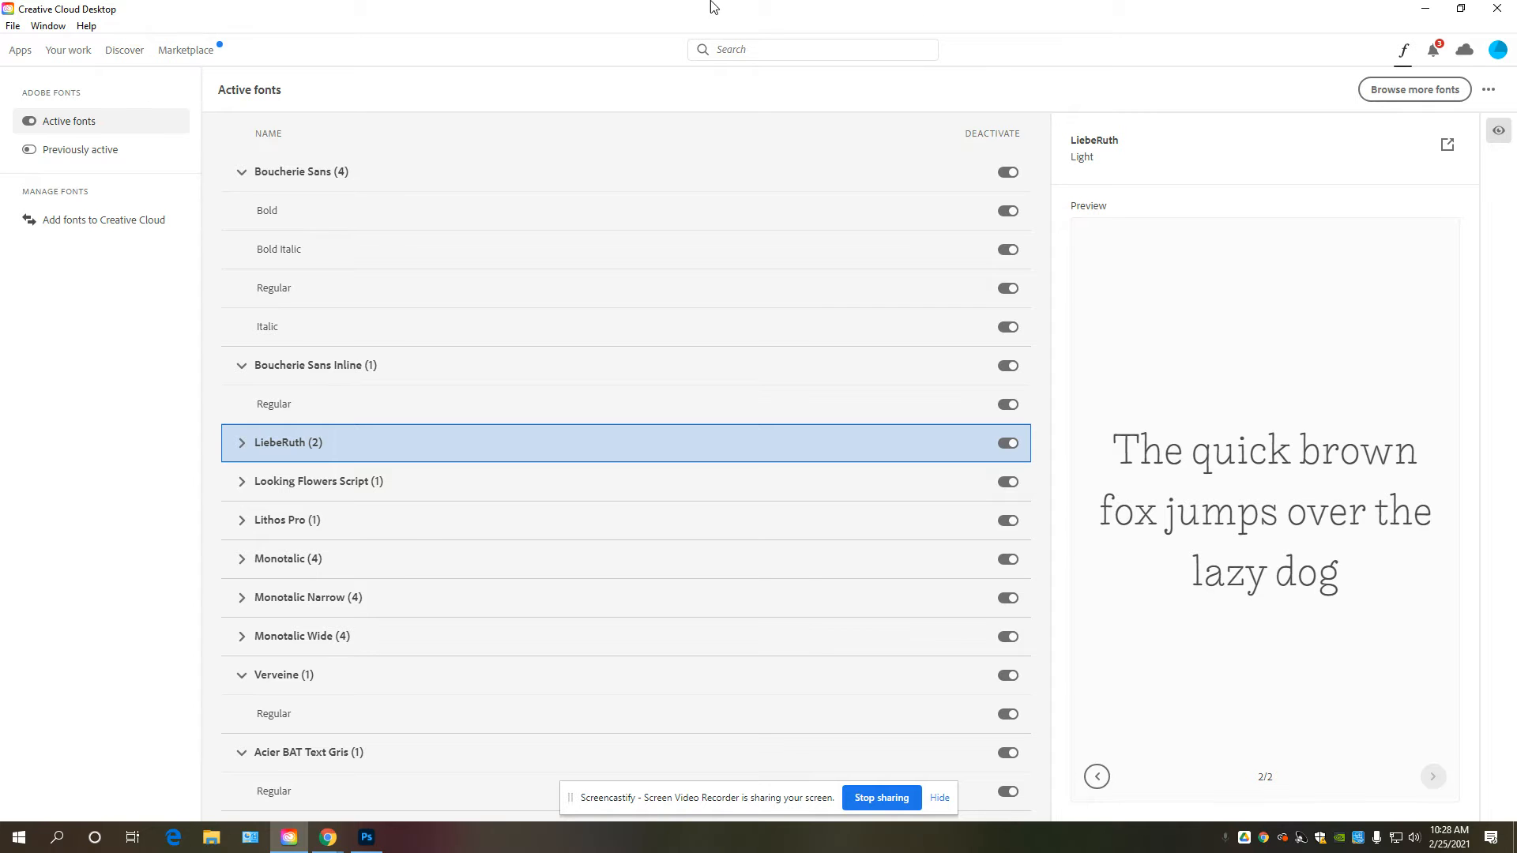
pyautogui.click(1497, 8)
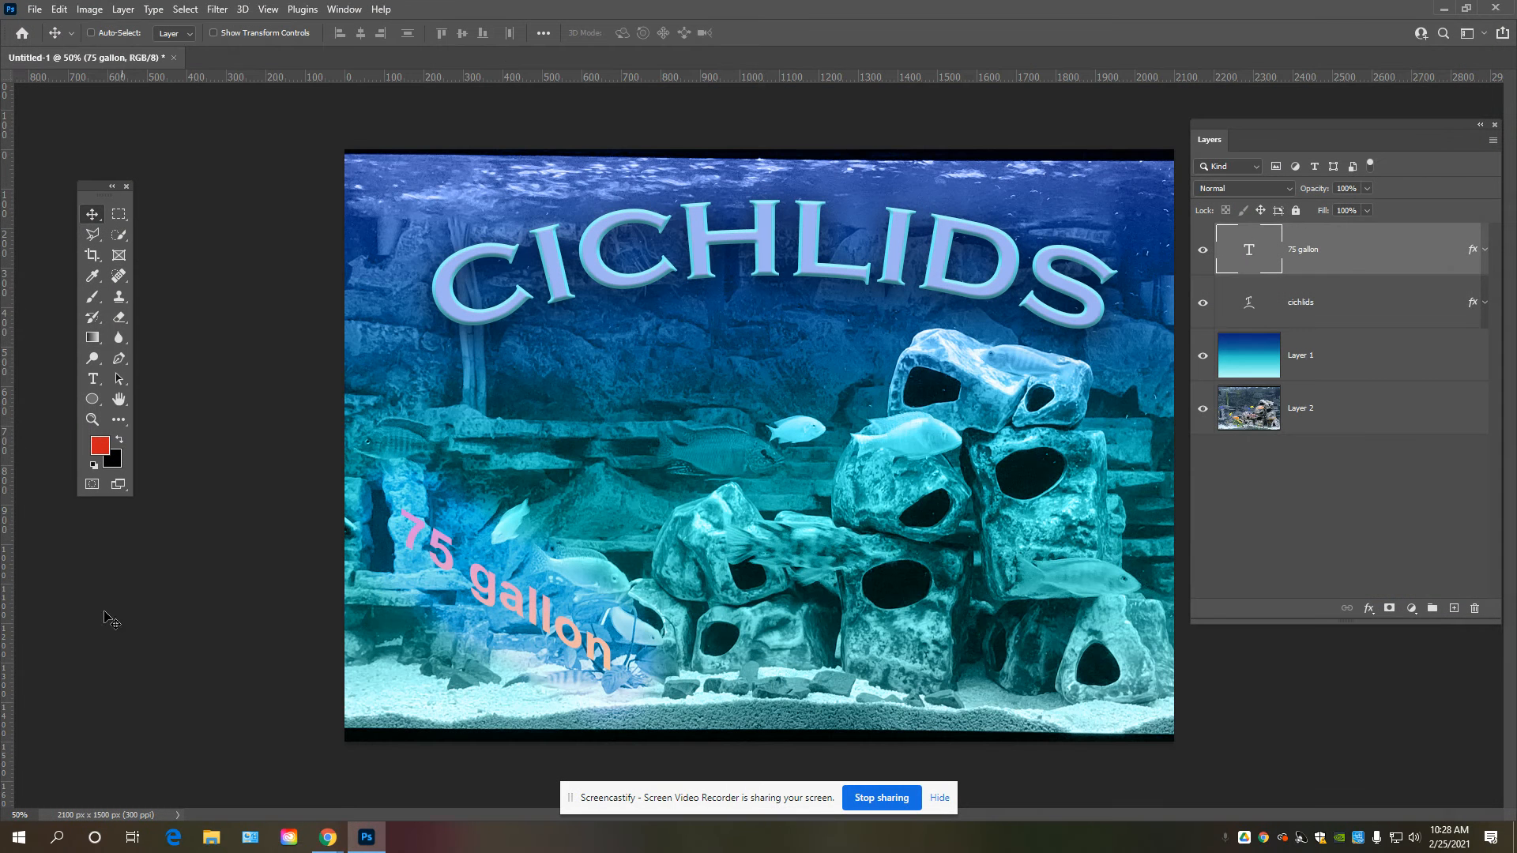
# Add a new text layer reading "Boucherie" below the CICHLIDS heading.
pyautogui.click(93, 379)
pyautogui.click(443, 403)
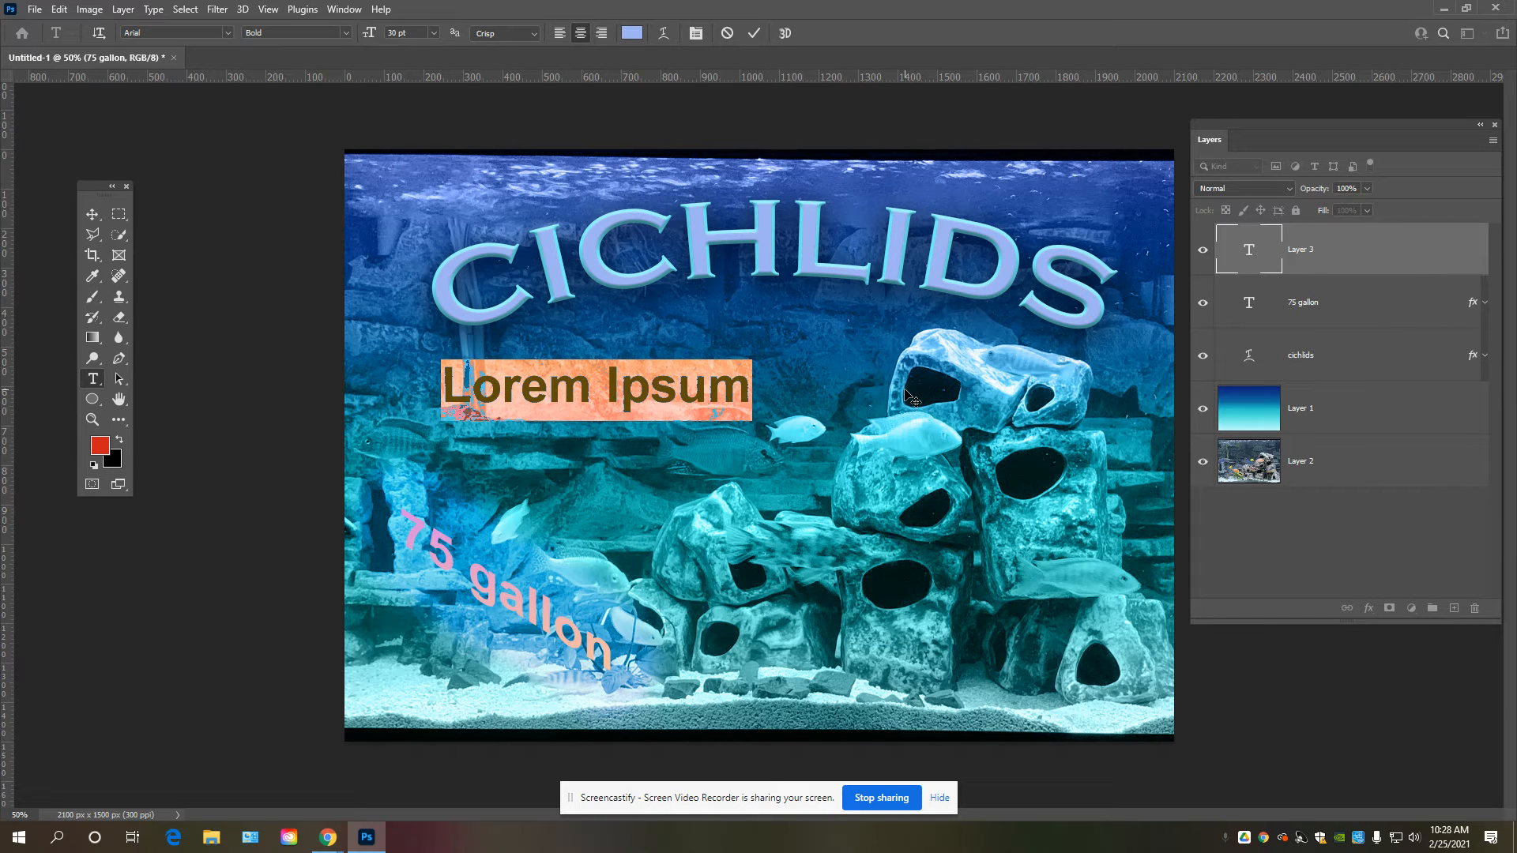
pyautogui.write('Co')
pyautogui.press('BackSpace')
pyautogui.press('BackSpace')
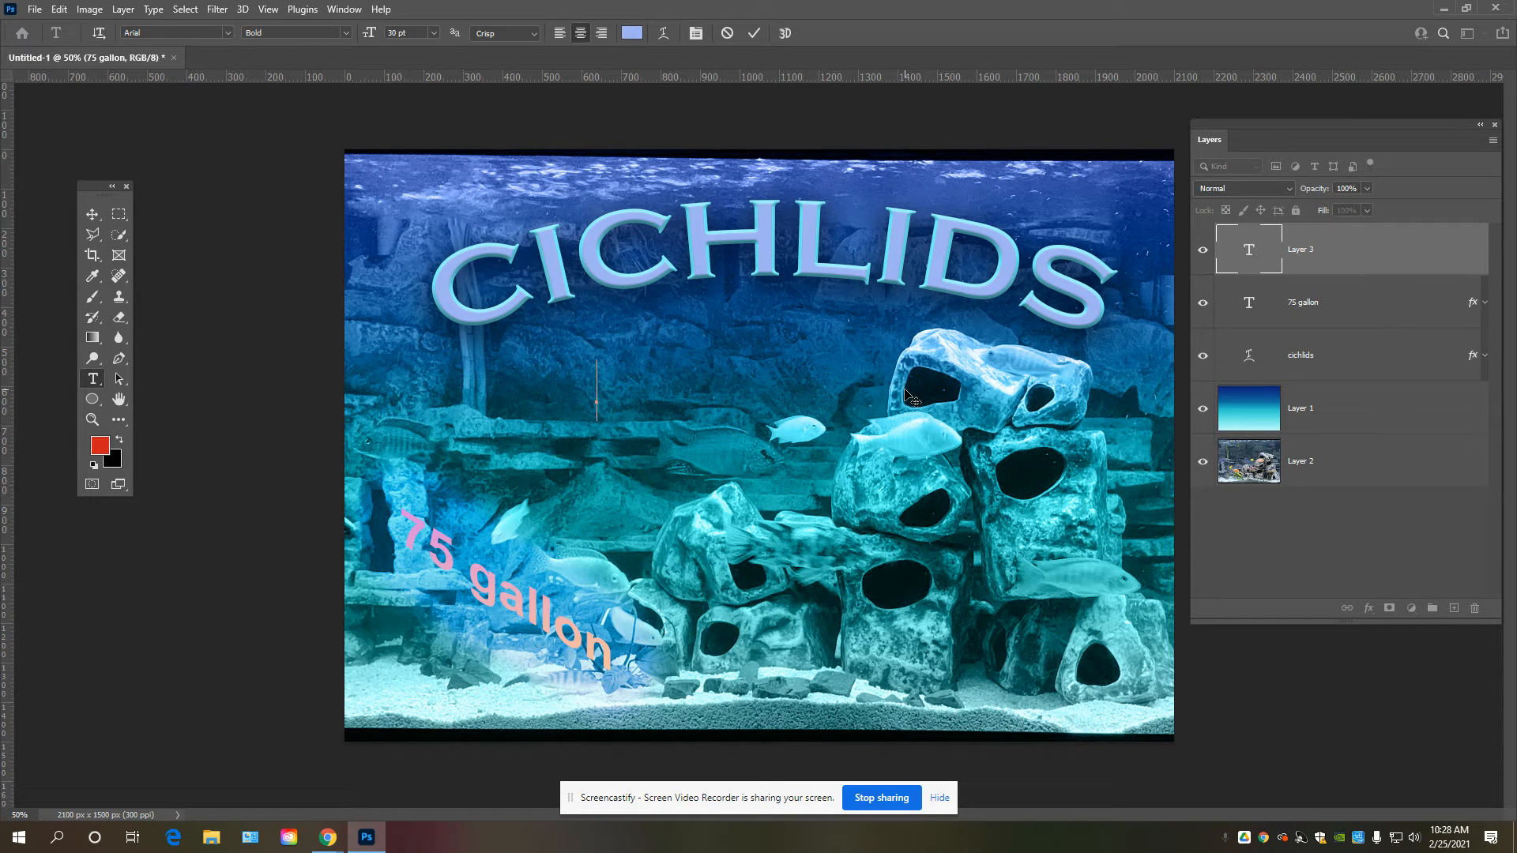
pyautogui.write('Bou')
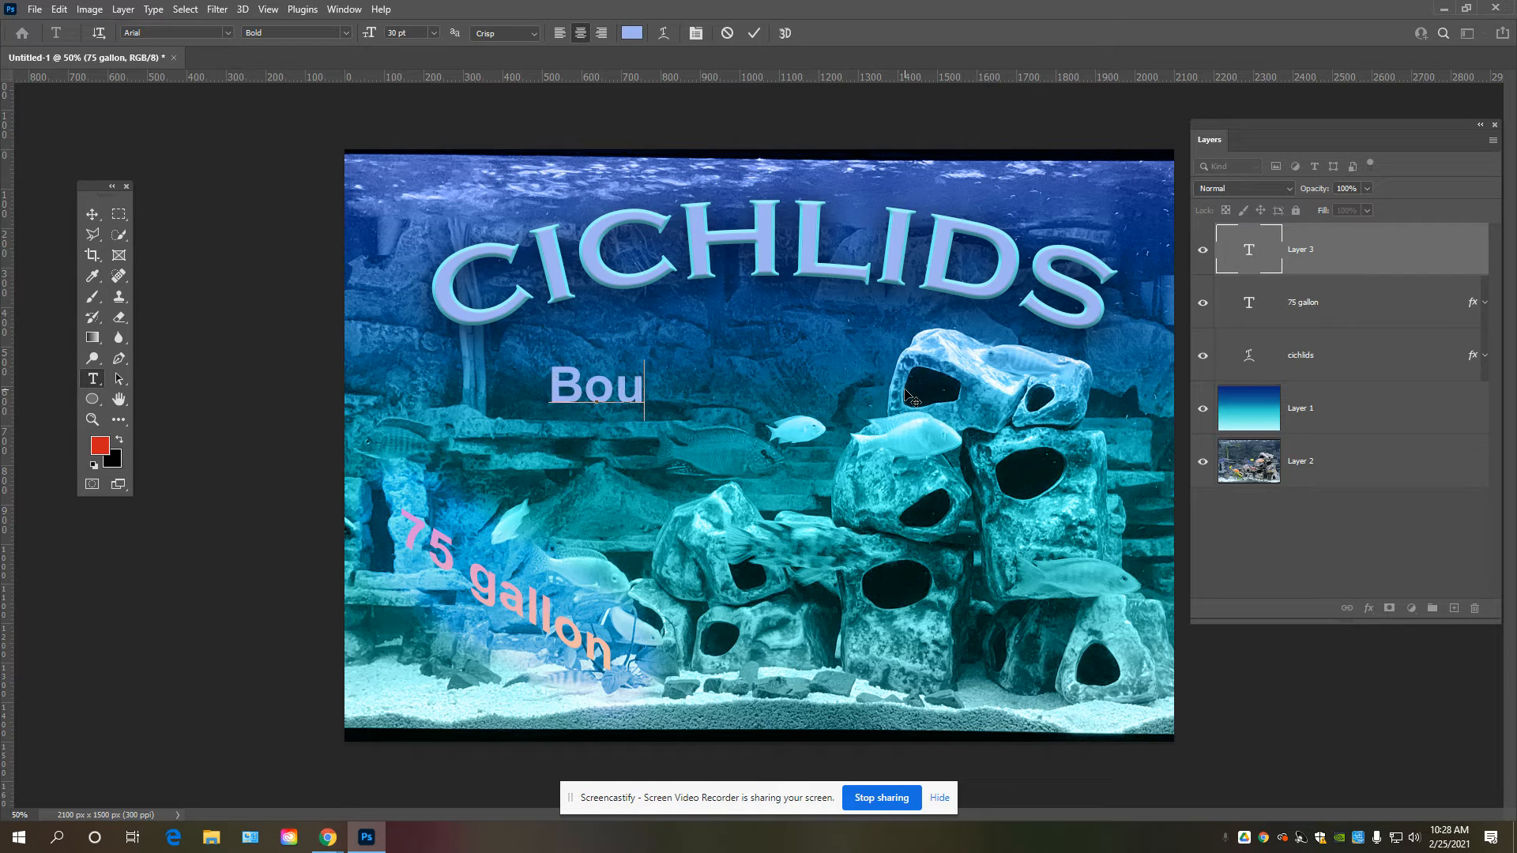
pyautogui.write('cherie')
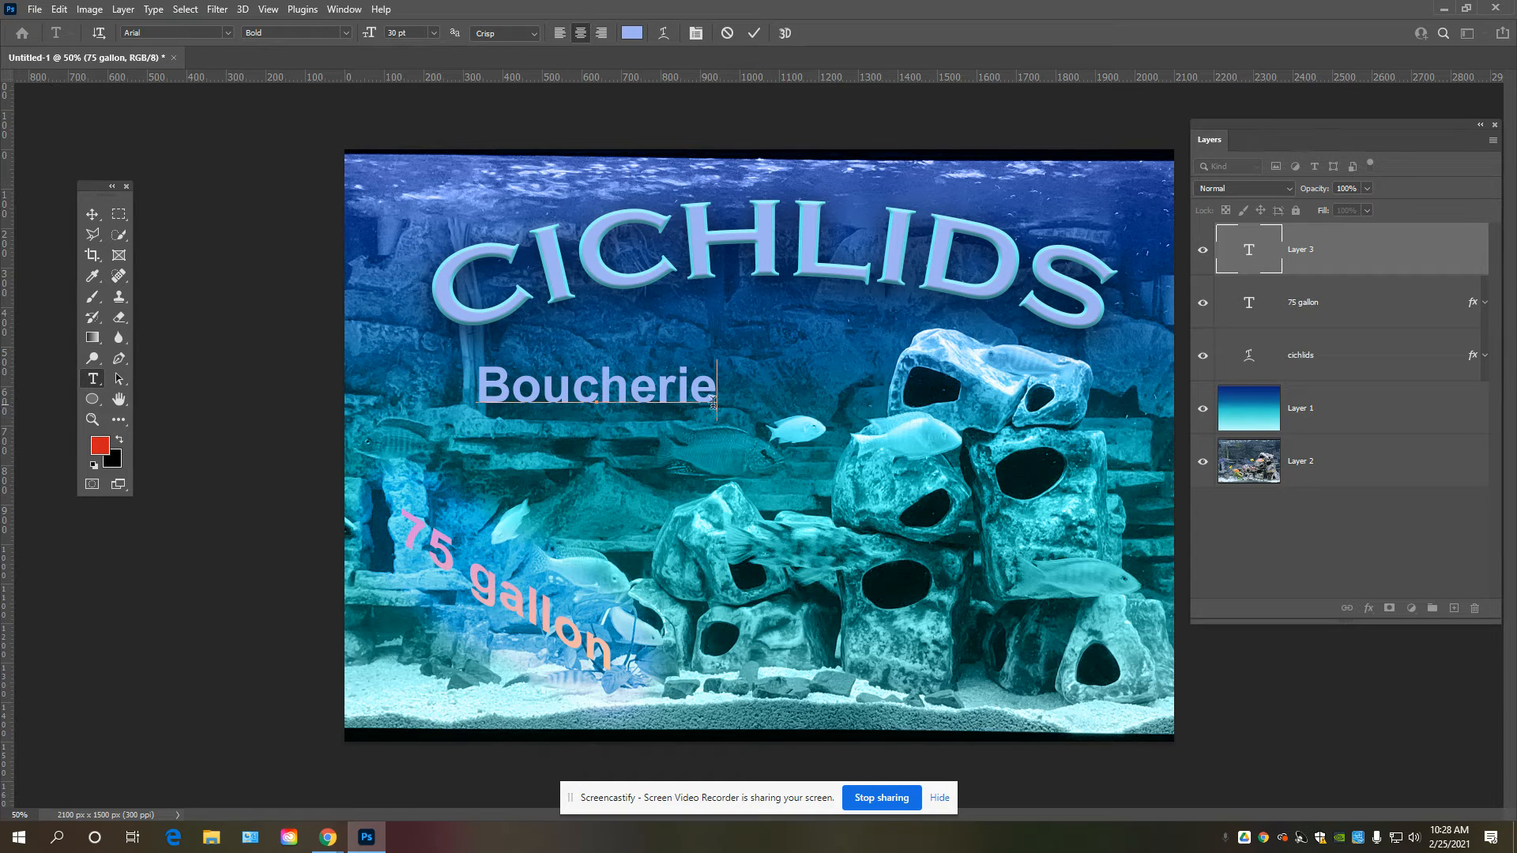
# Set the font of the whole "Boucherie" text to Boucherie Sans Regular.
pyautogui.hotkey('ctrl', 'a')
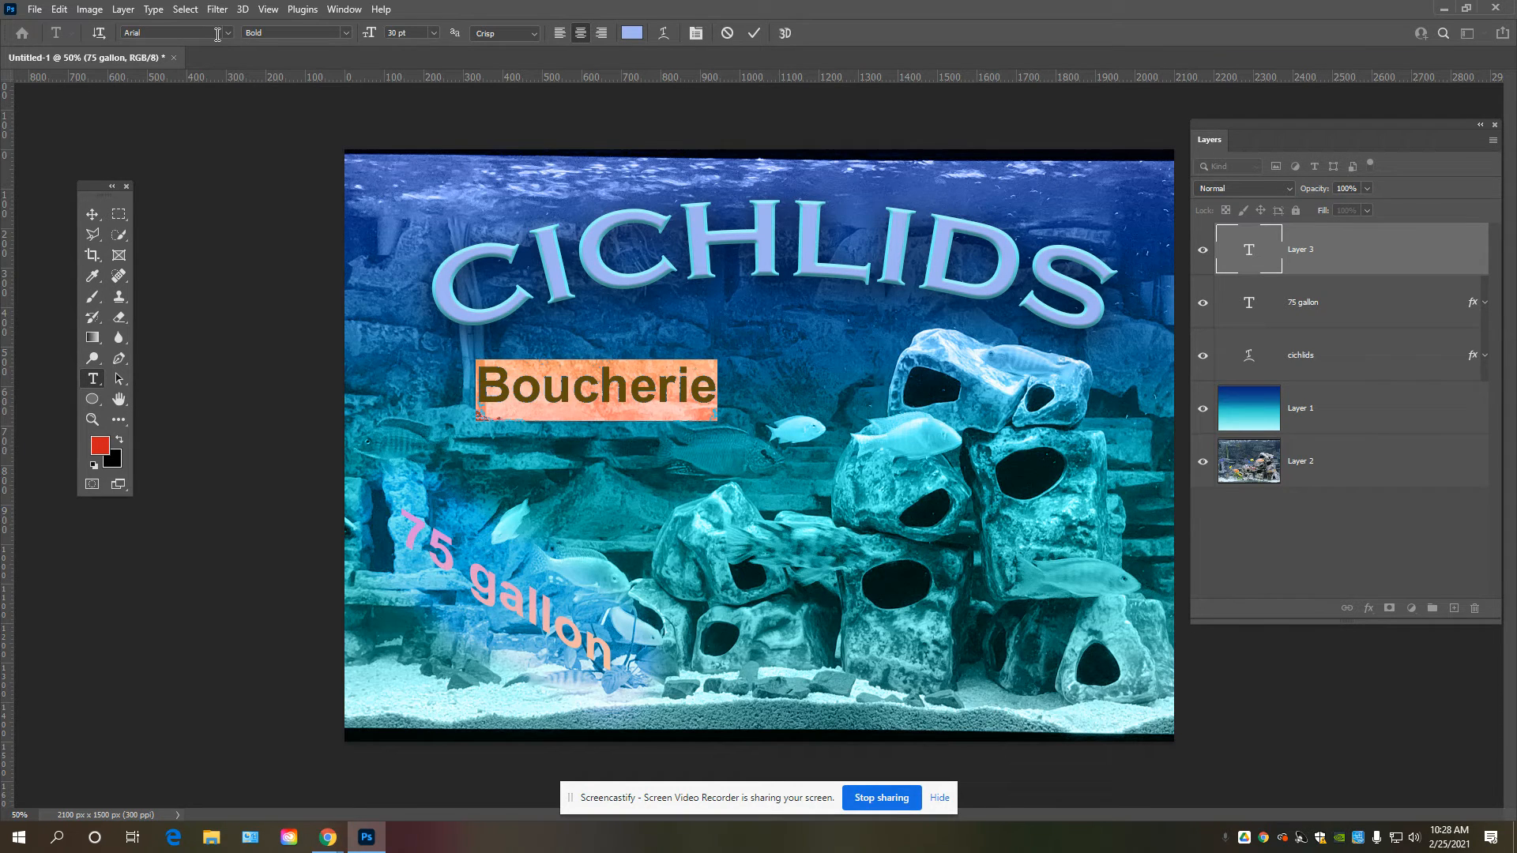
pyautogui.write('b')
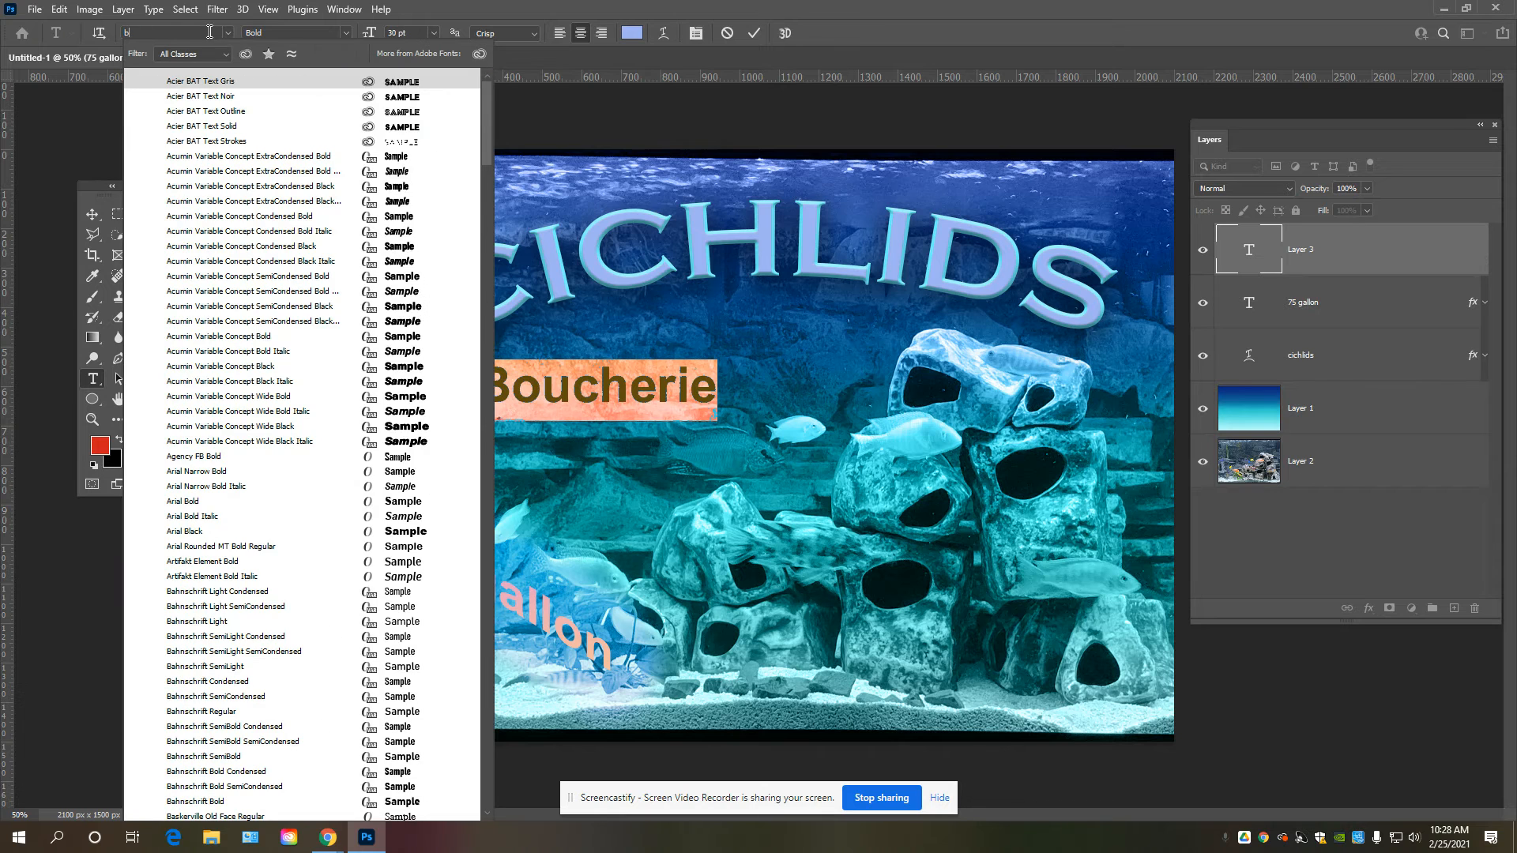
pyautogui.write('oucherie Sans')
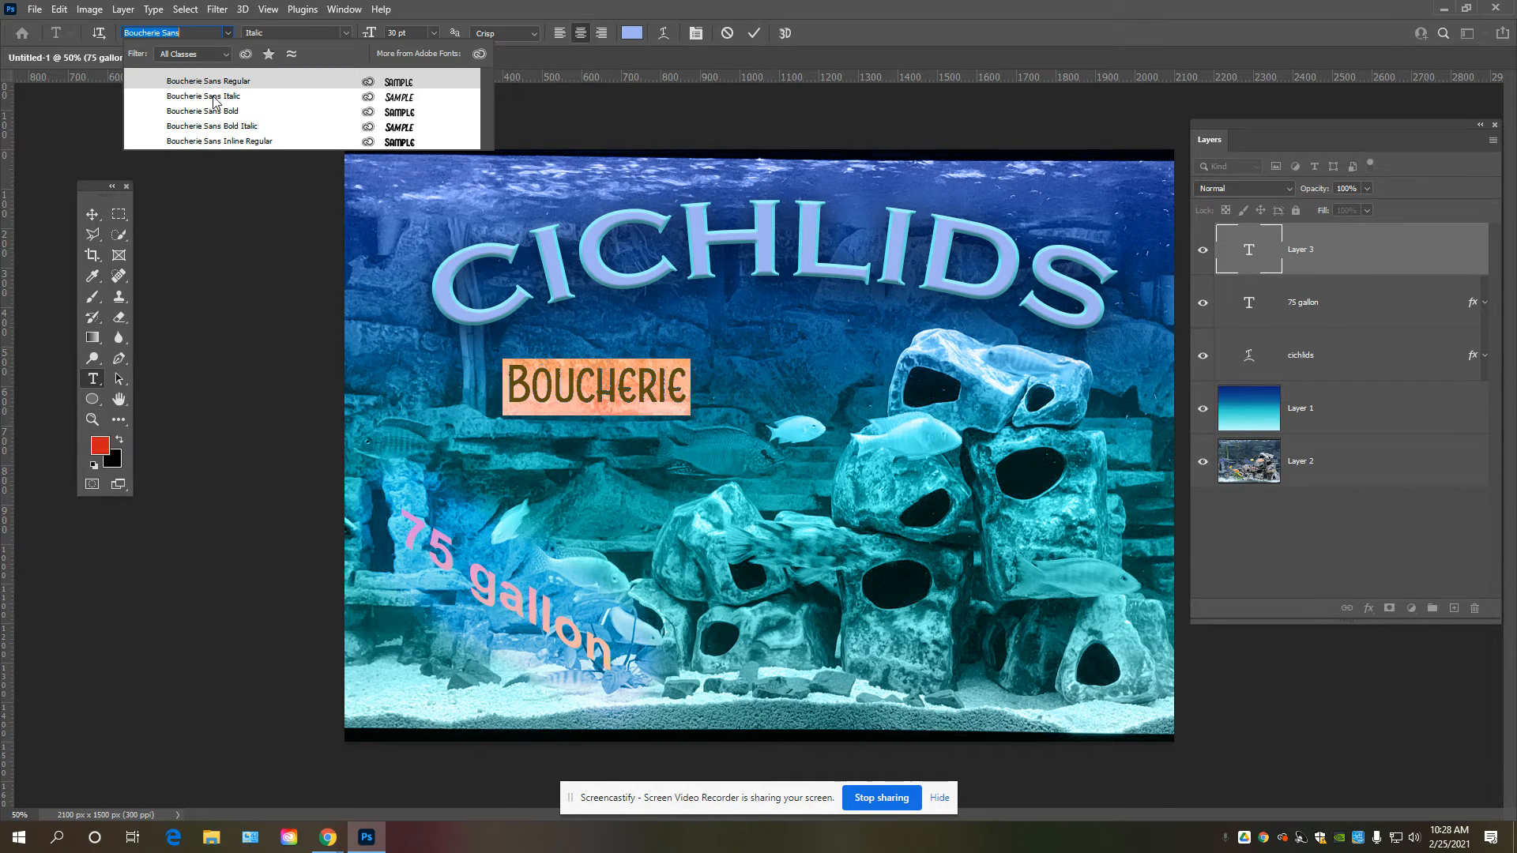
pyautogui.click(218, 82)
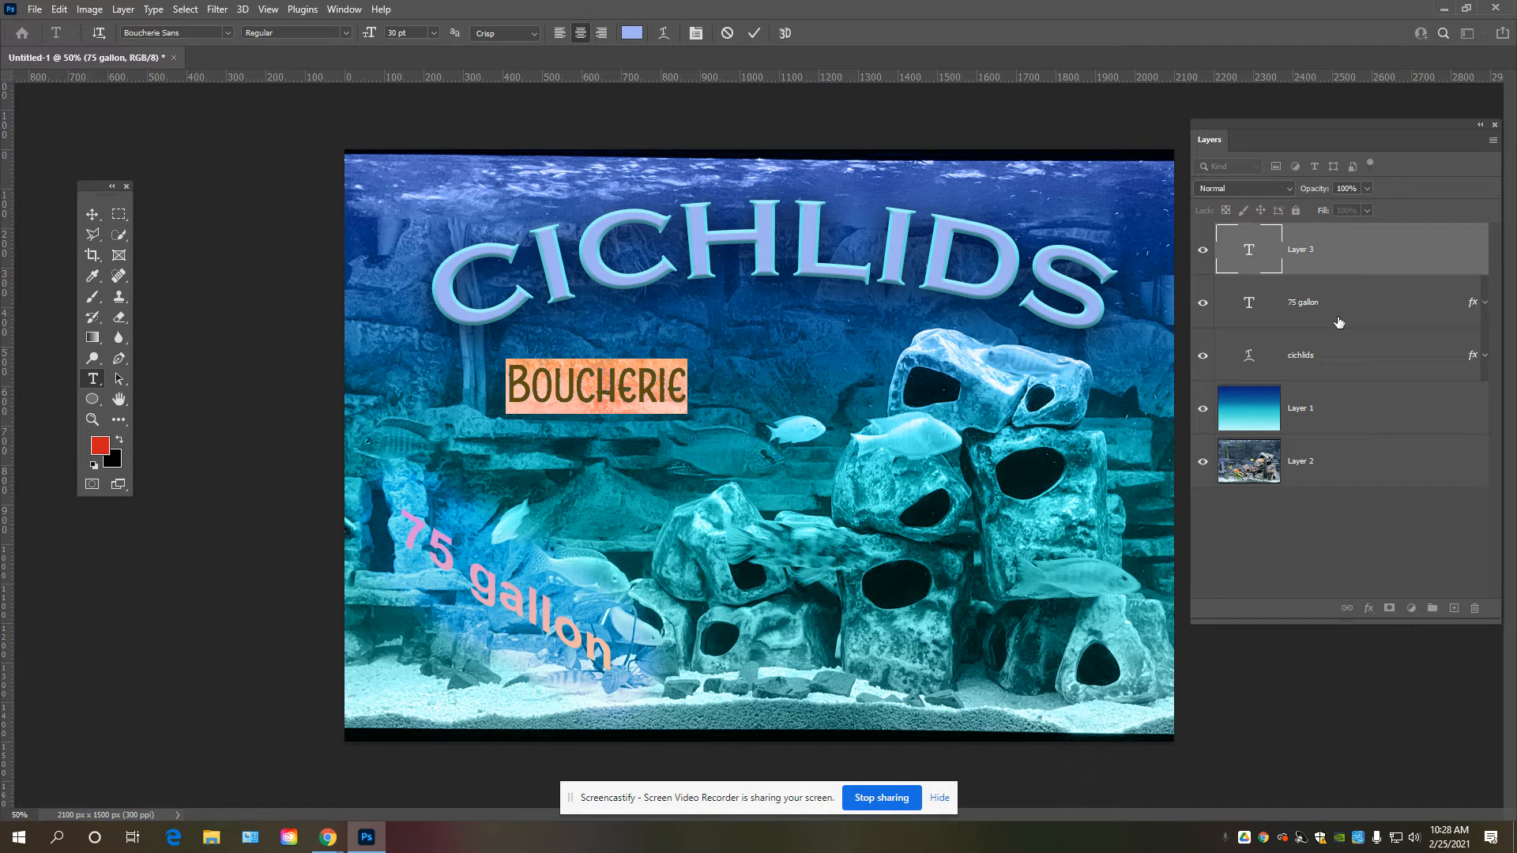
# Commit the "Boucherie" text and move it slightly right and down, toward the middle of the aquarium image.
pyautogui.click(92, 214)
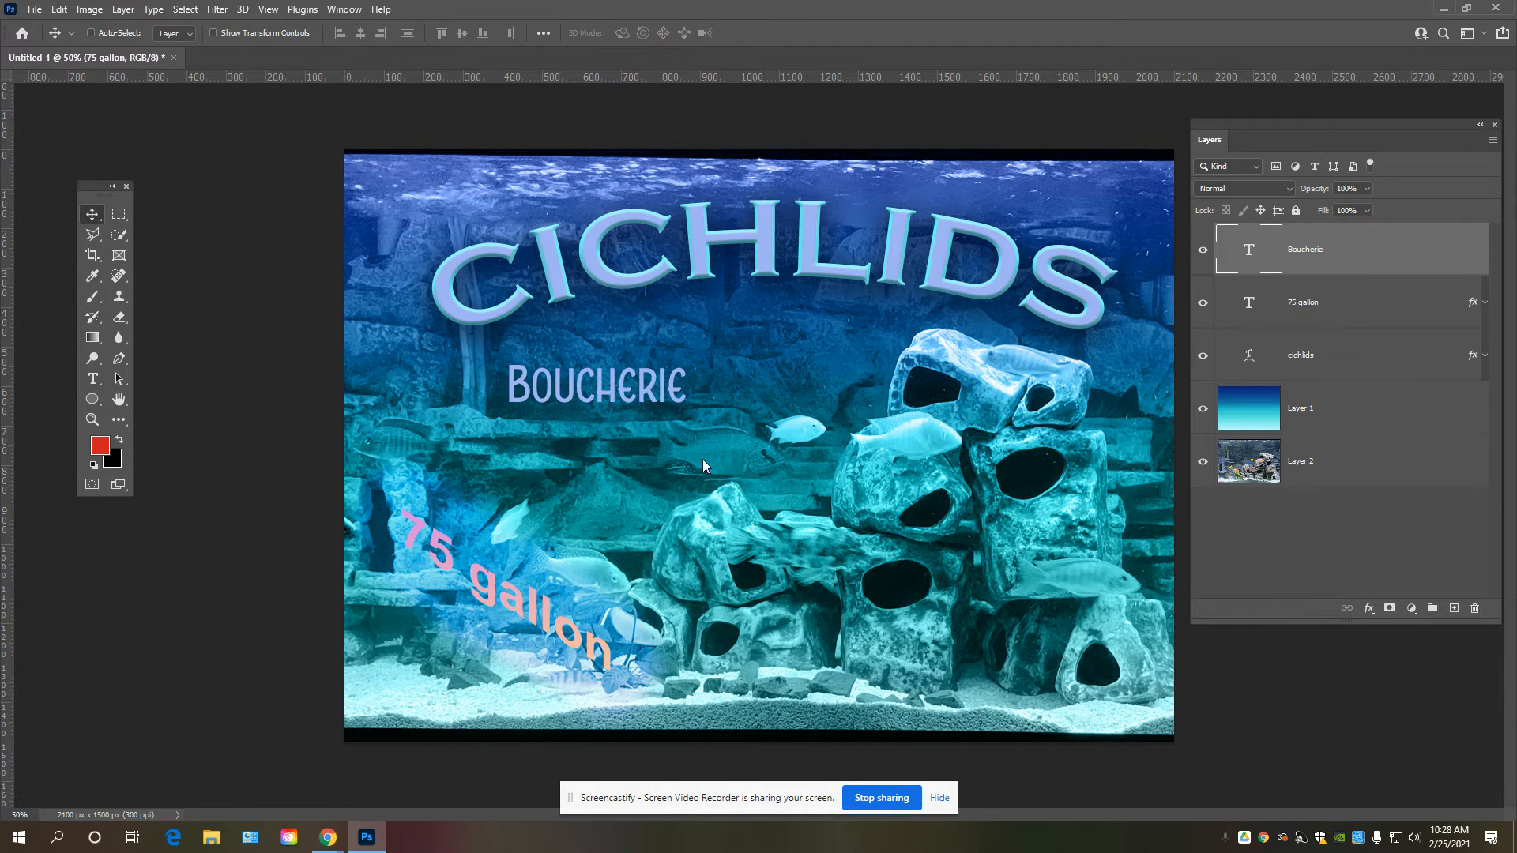
pyautogui.moveTo(637, 396); pyautogui.dragTo(726, 412)
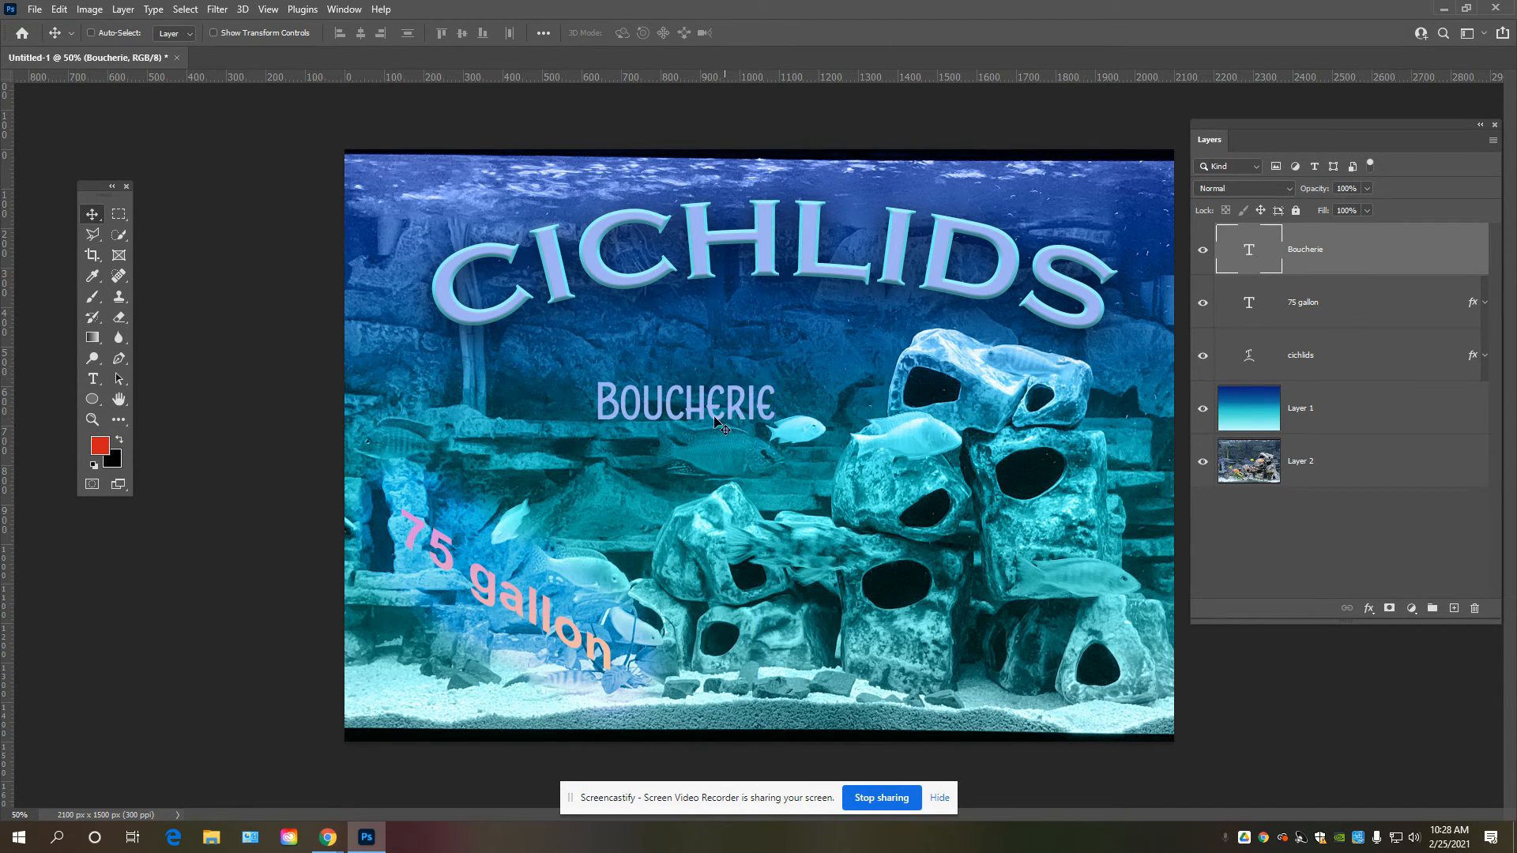
pyautogui.doubleClick(1473, 255)
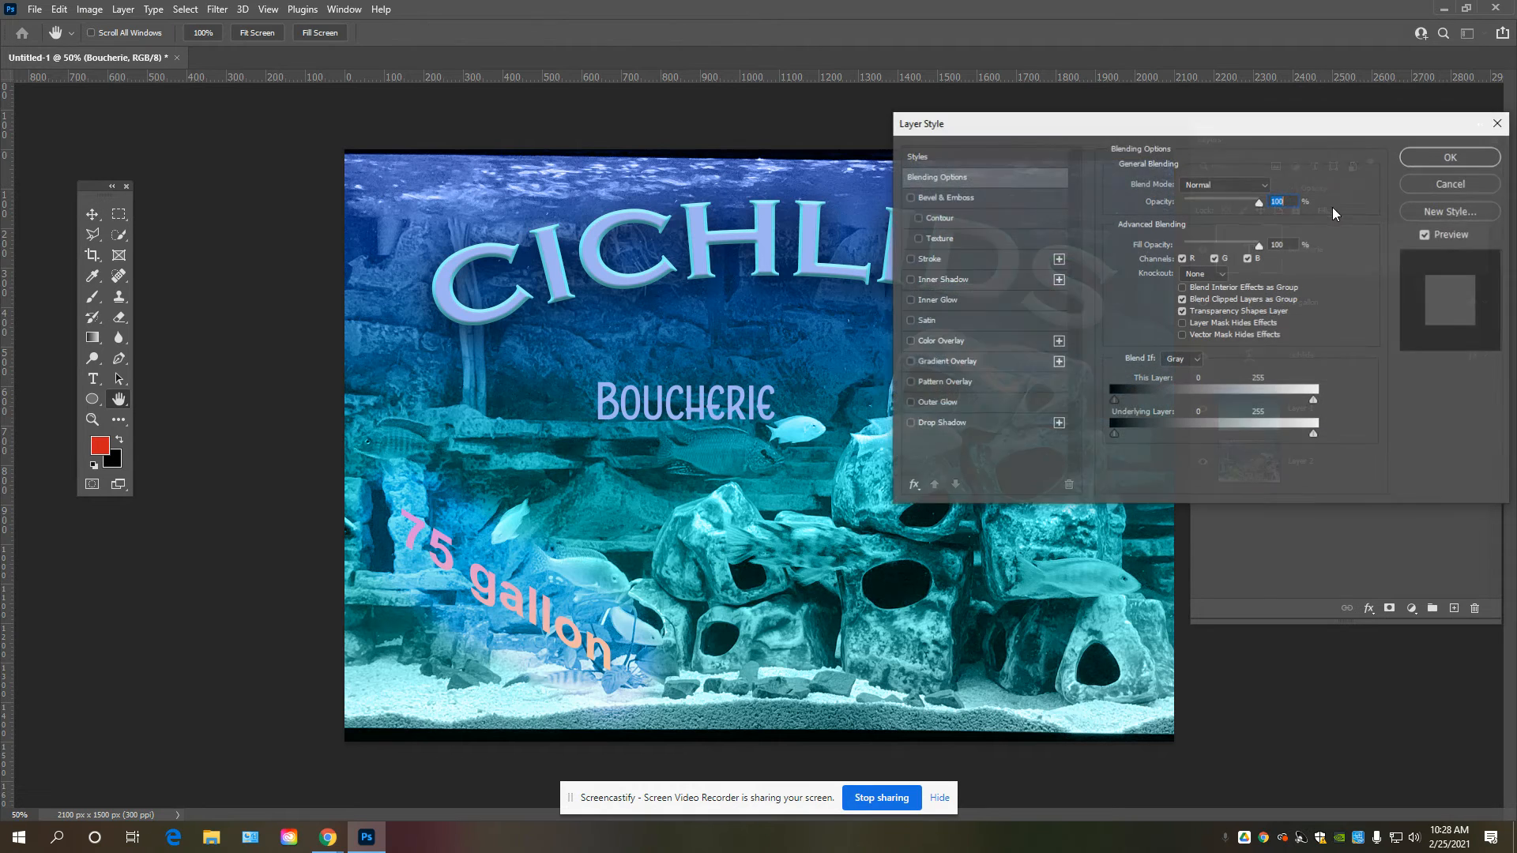
pyautogui.click(1486, 187)
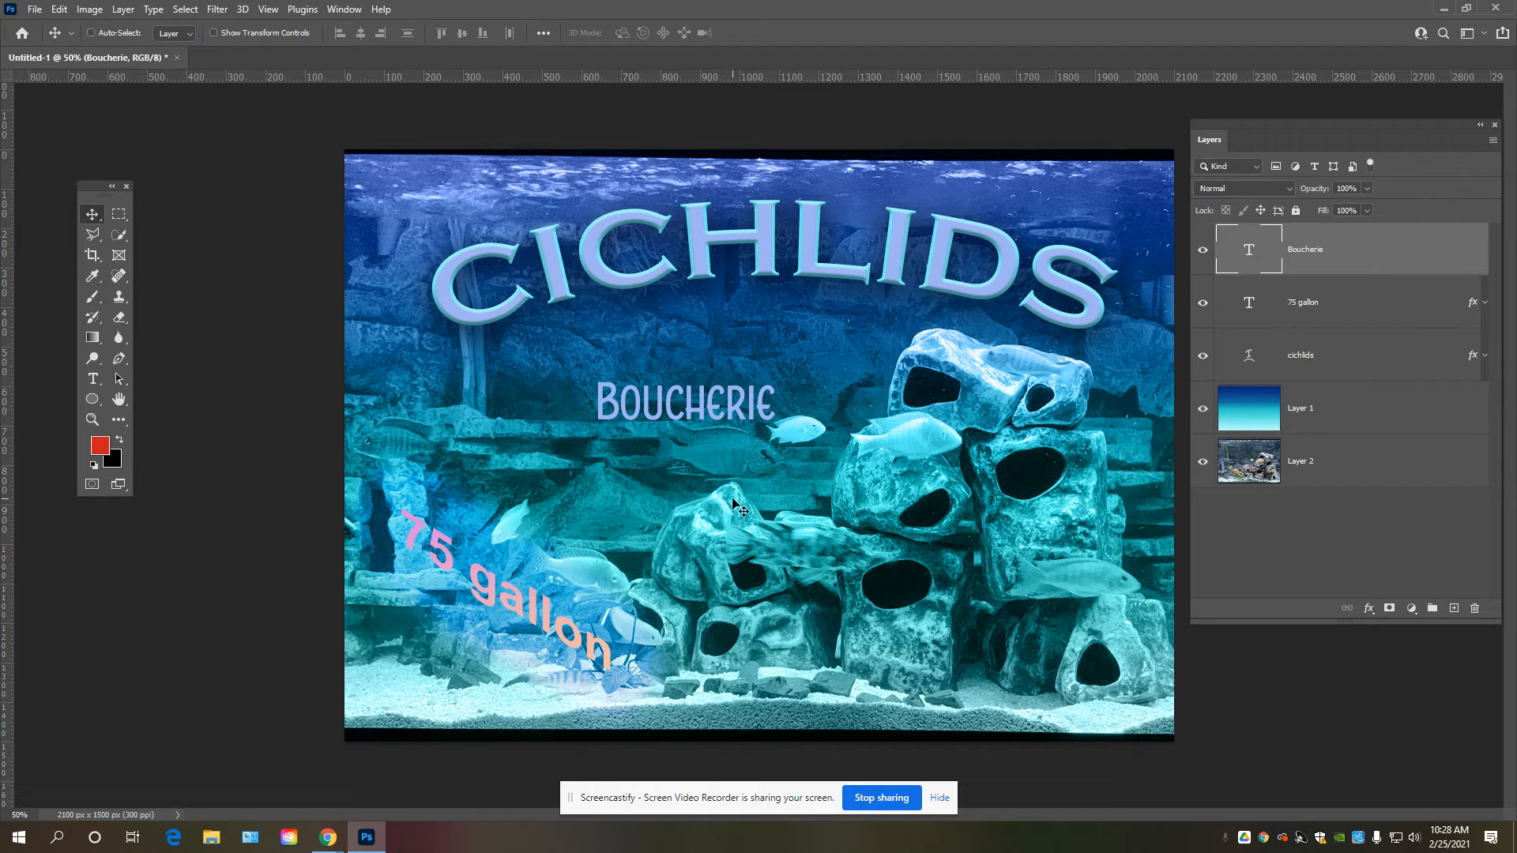
# Warp the "Boucherie" text with the Flag style, horizontal with a +50% bend.
pyautogui.press('t')
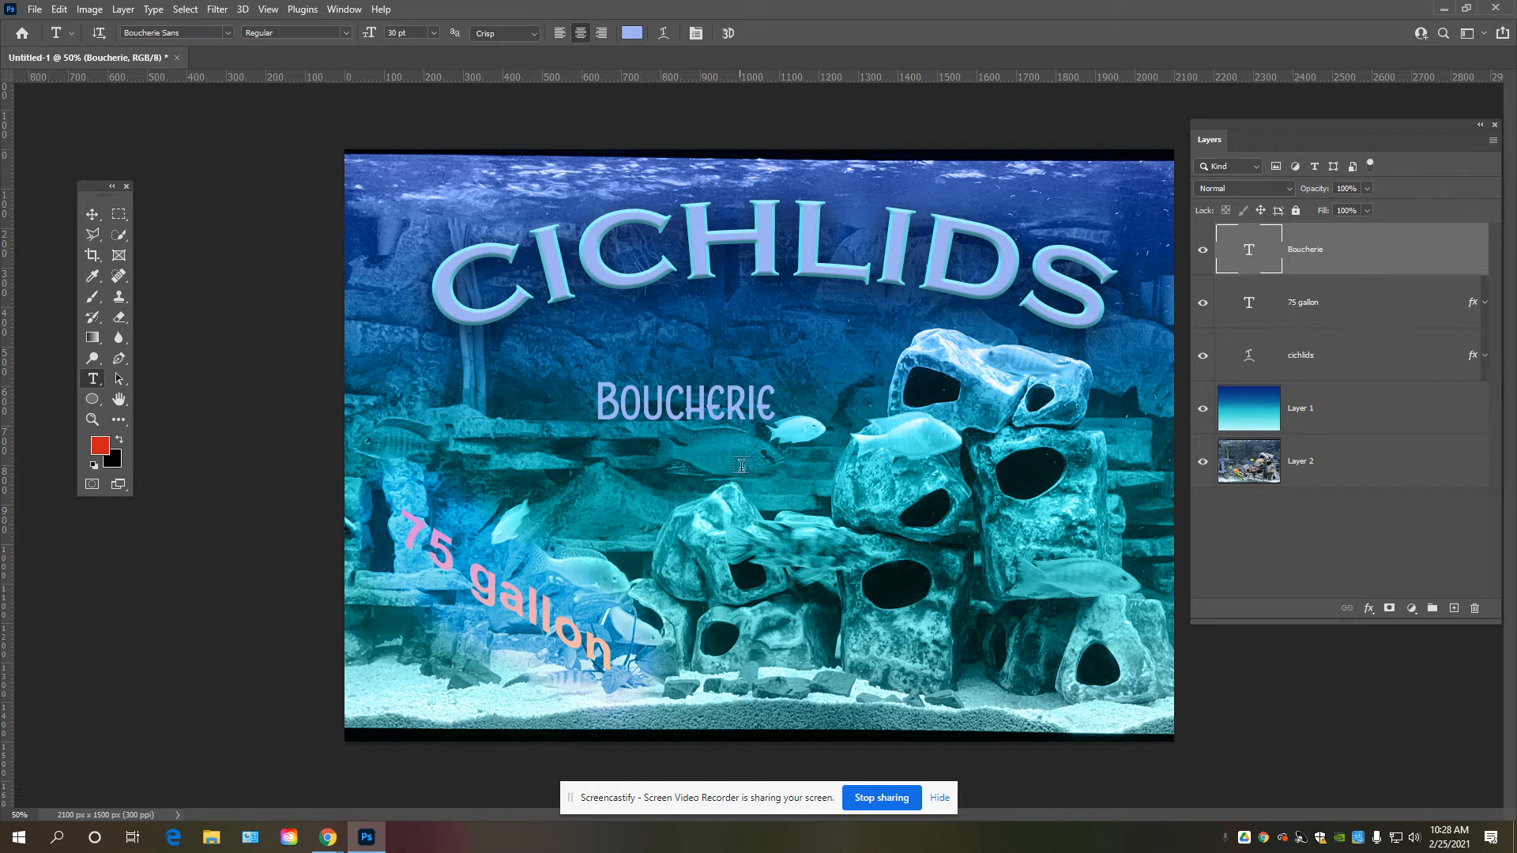
pyautogui.click(664, 33)
pyautogui.click(1100, 147)
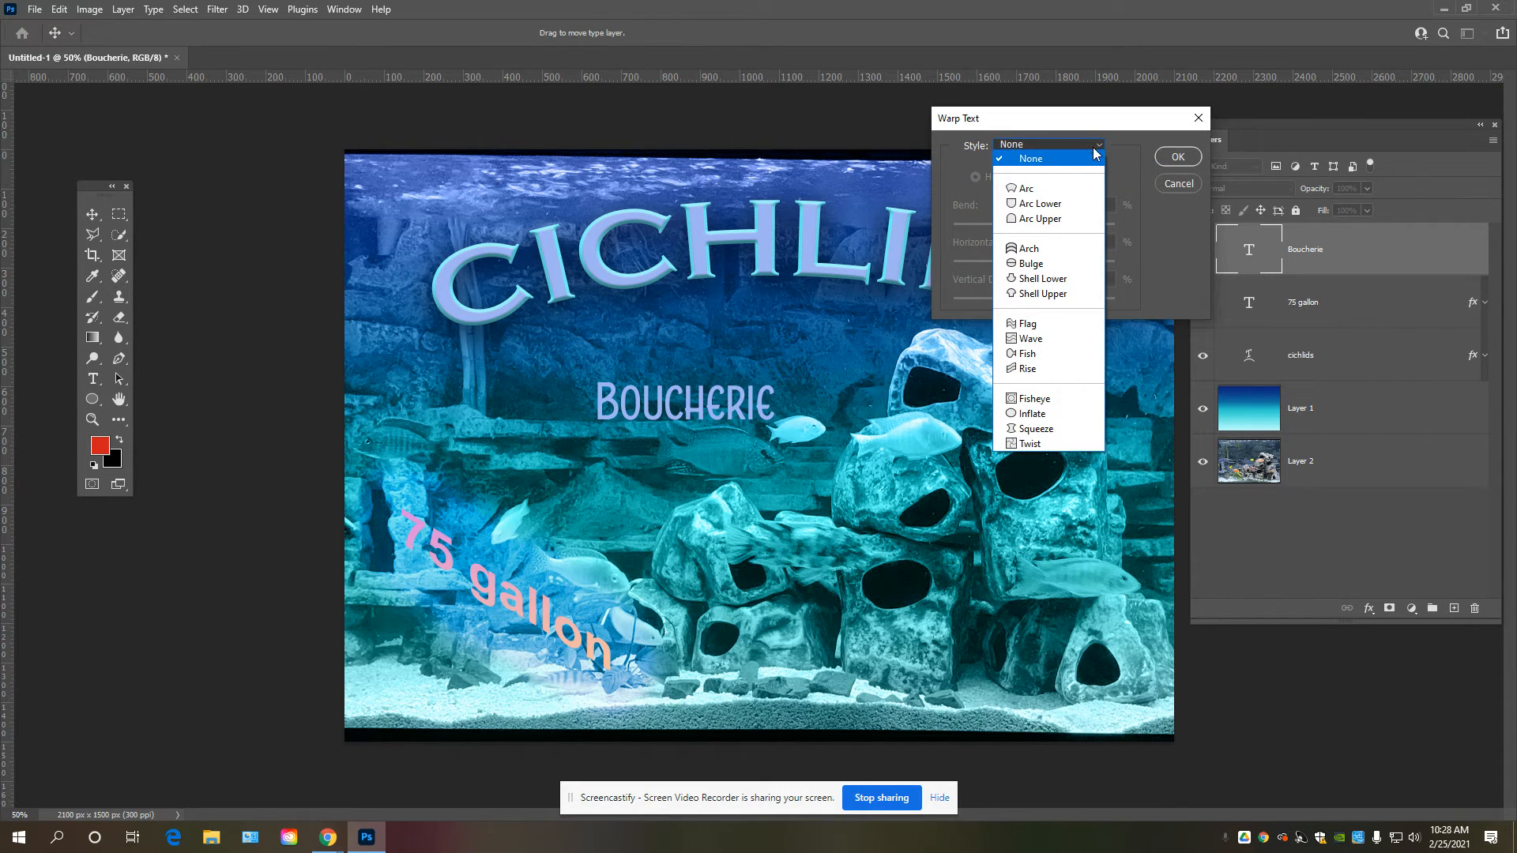
pyautogui.click(1039, 333)
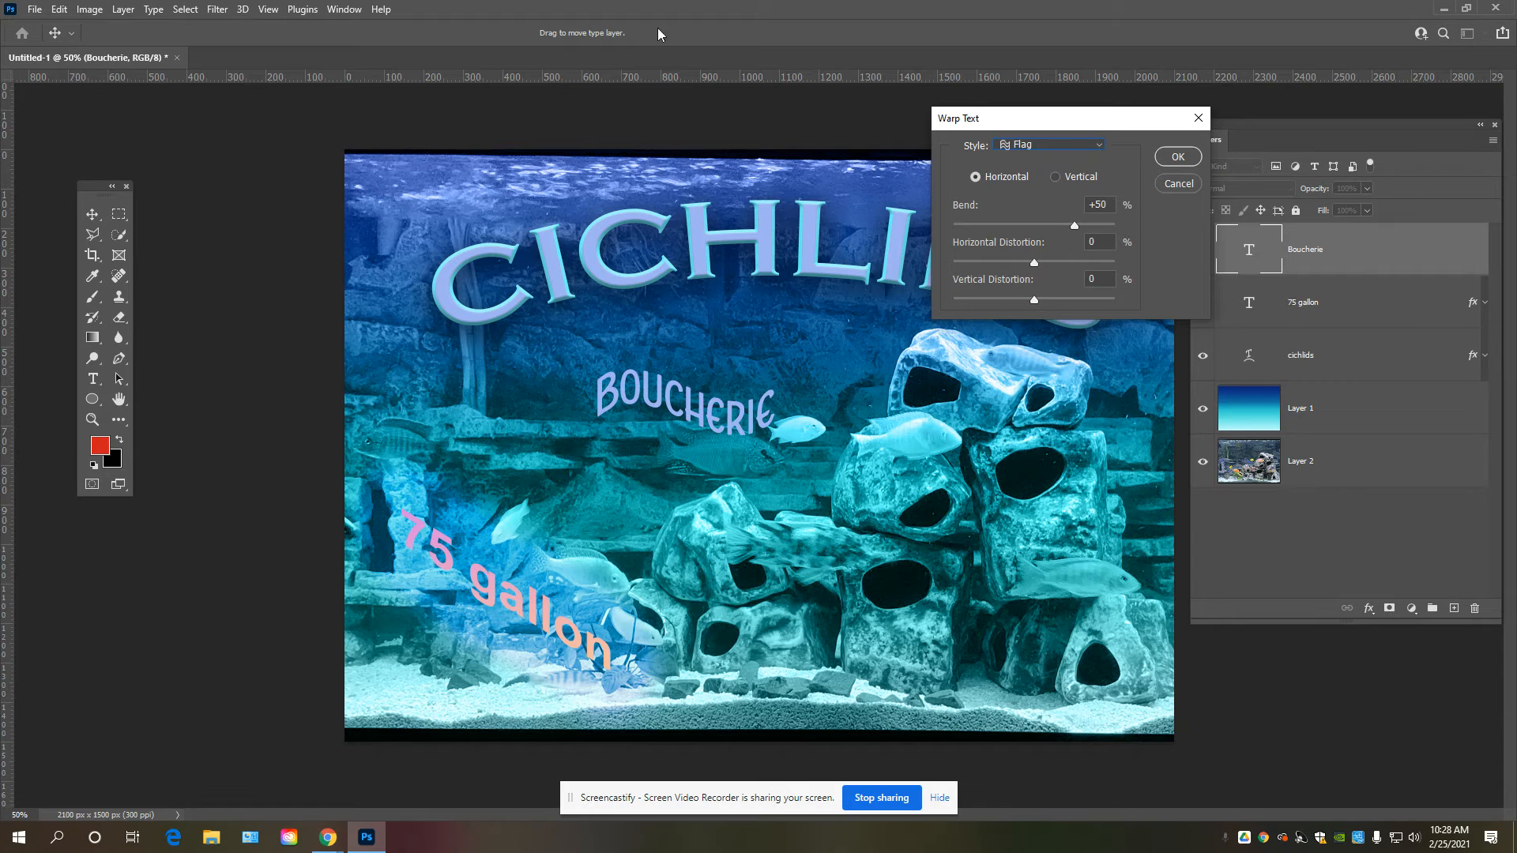
pyautogui.click(1177, 156)
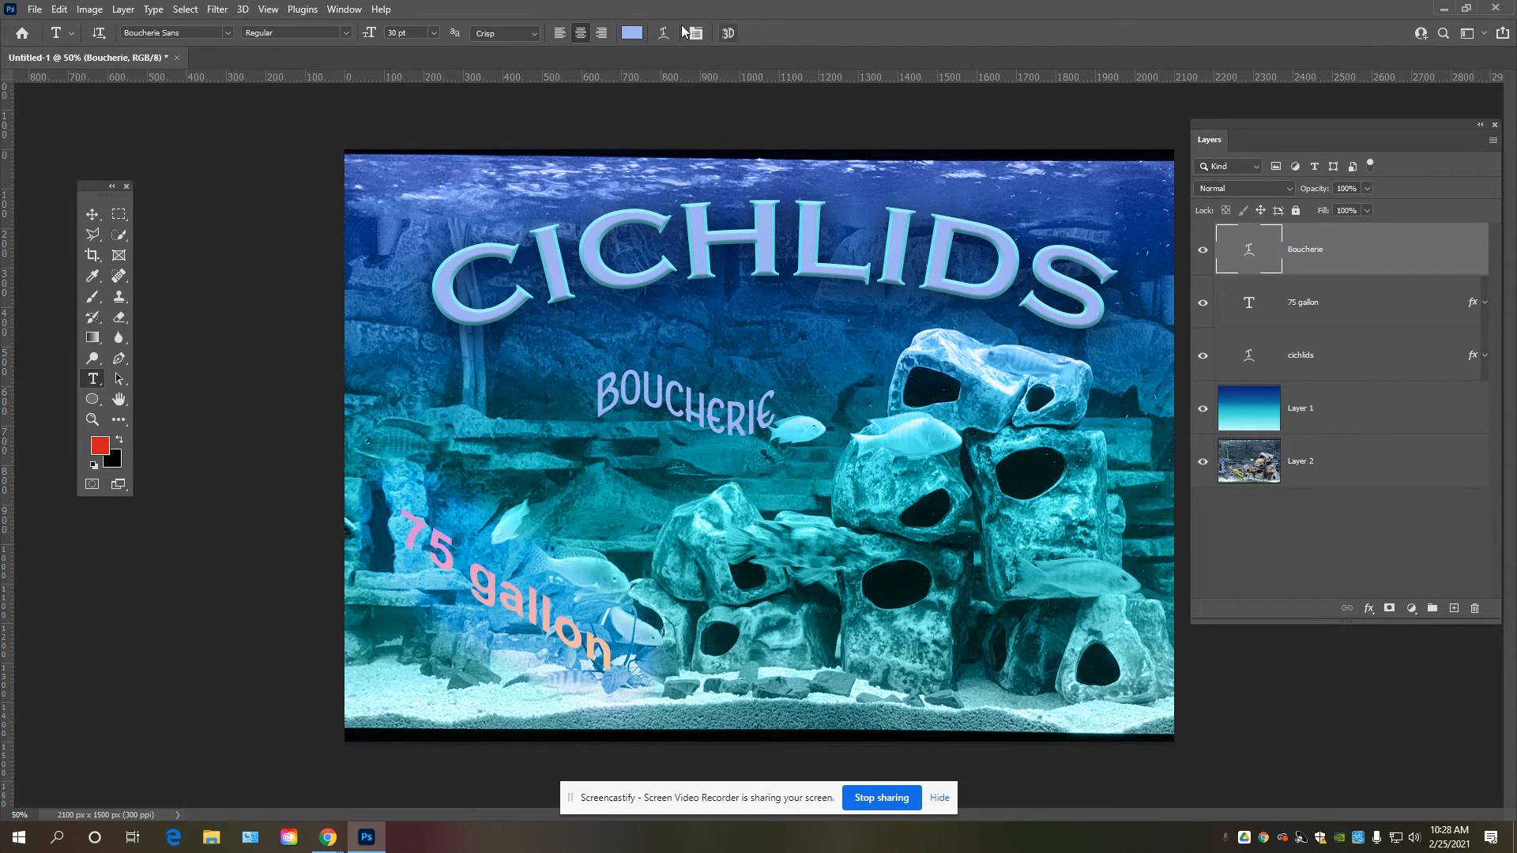
# Change the colour of the "Boucherie" text to pale yellow.
pyautogui.click(632, 33)
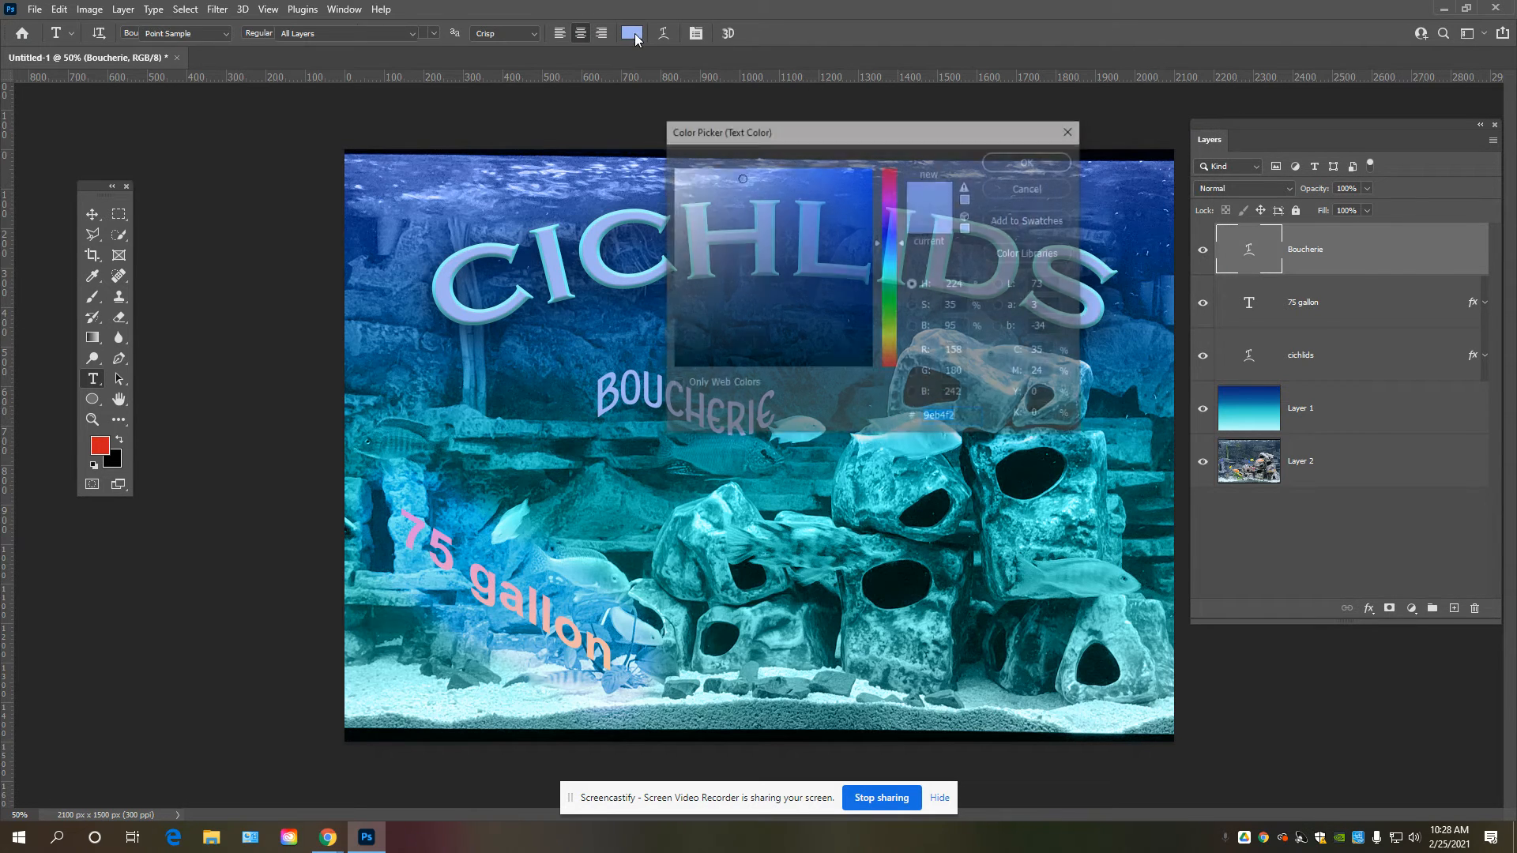
pyautogui.click(890, 336)
pyautogui.click(1030, 161)
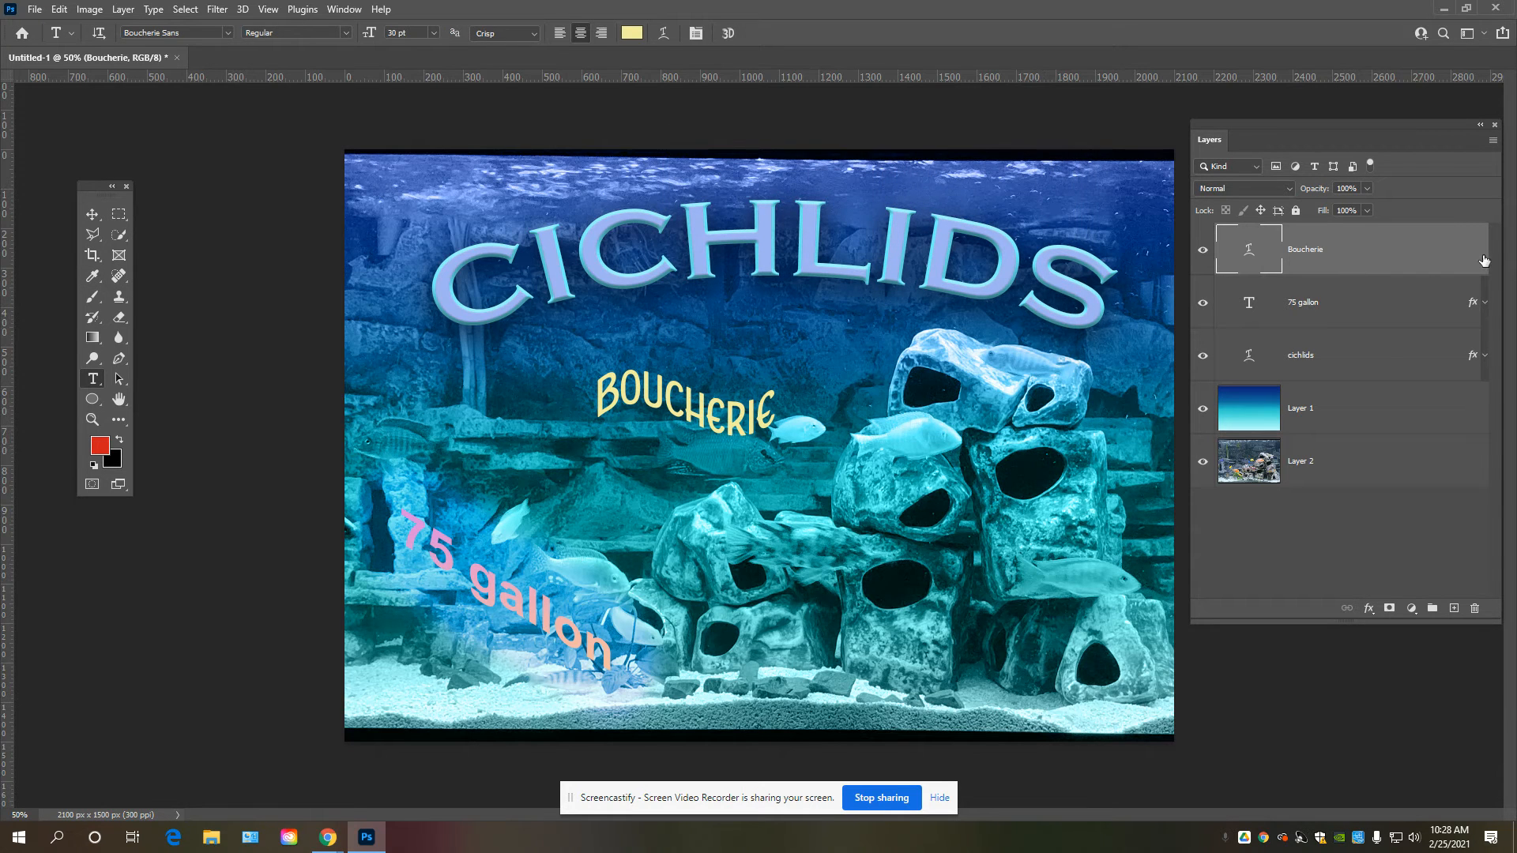
# Add a light orange (#f9b06e) stroke to the "Boucherie" text layer.
pyautogui.doubleClick(1482, 258)
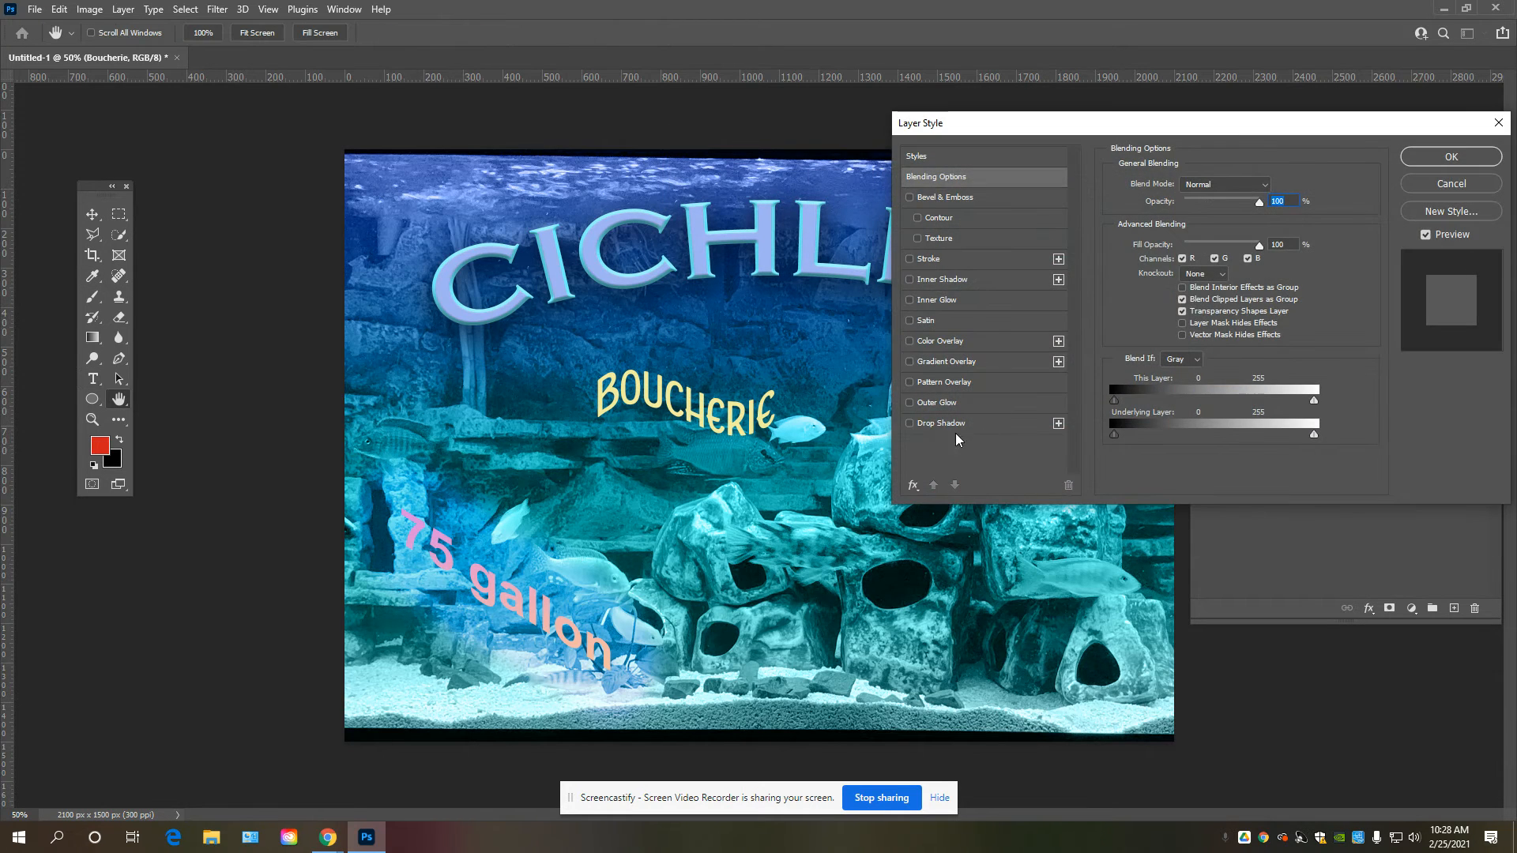
pyautogui.click(929, 263)
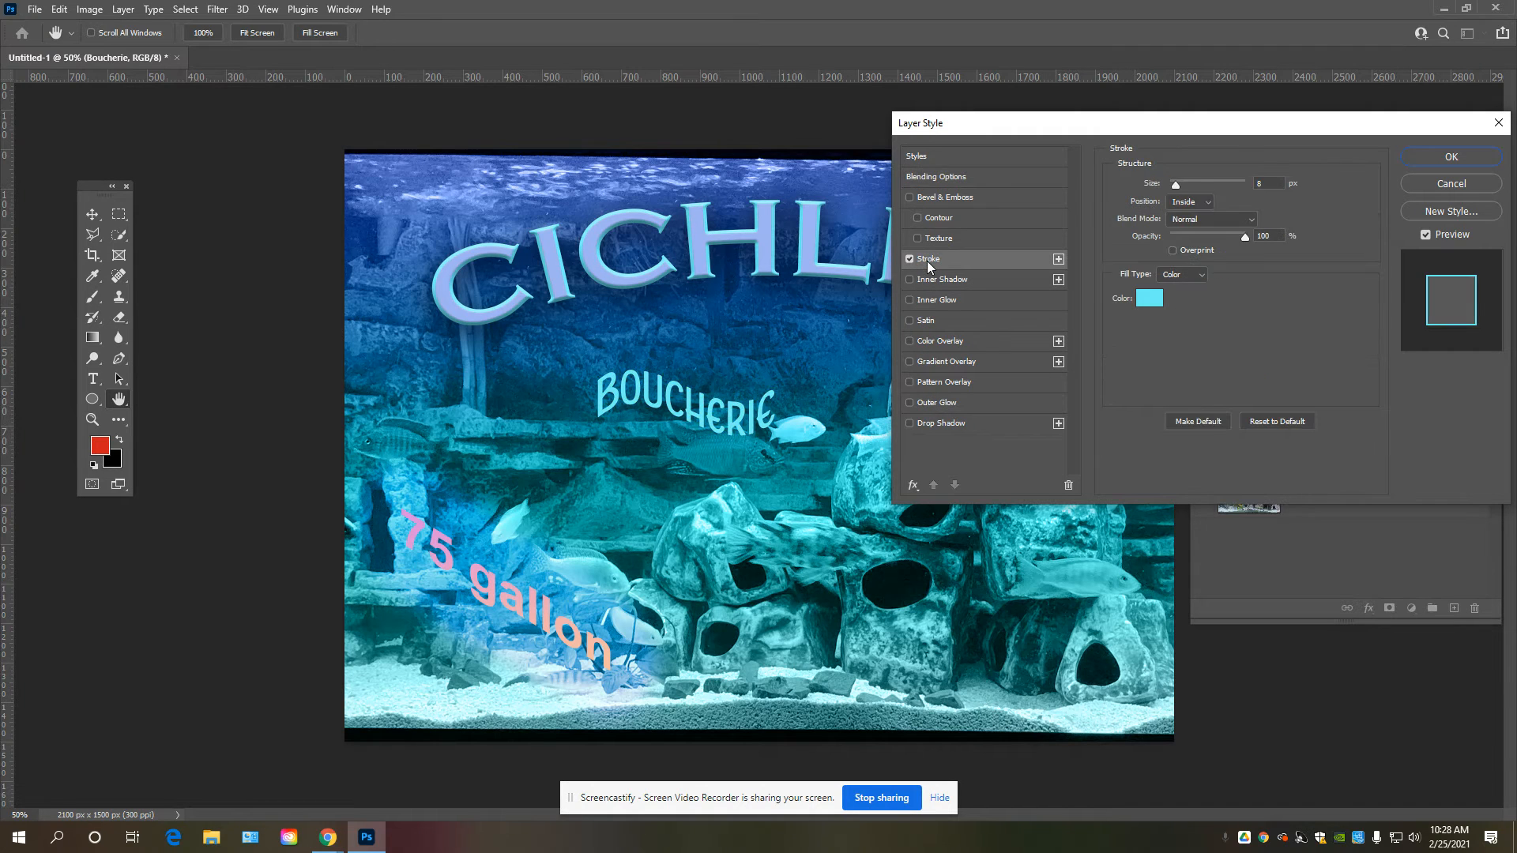
pyautogui.click(1149, 299)
pyautogui.click(891, 354)
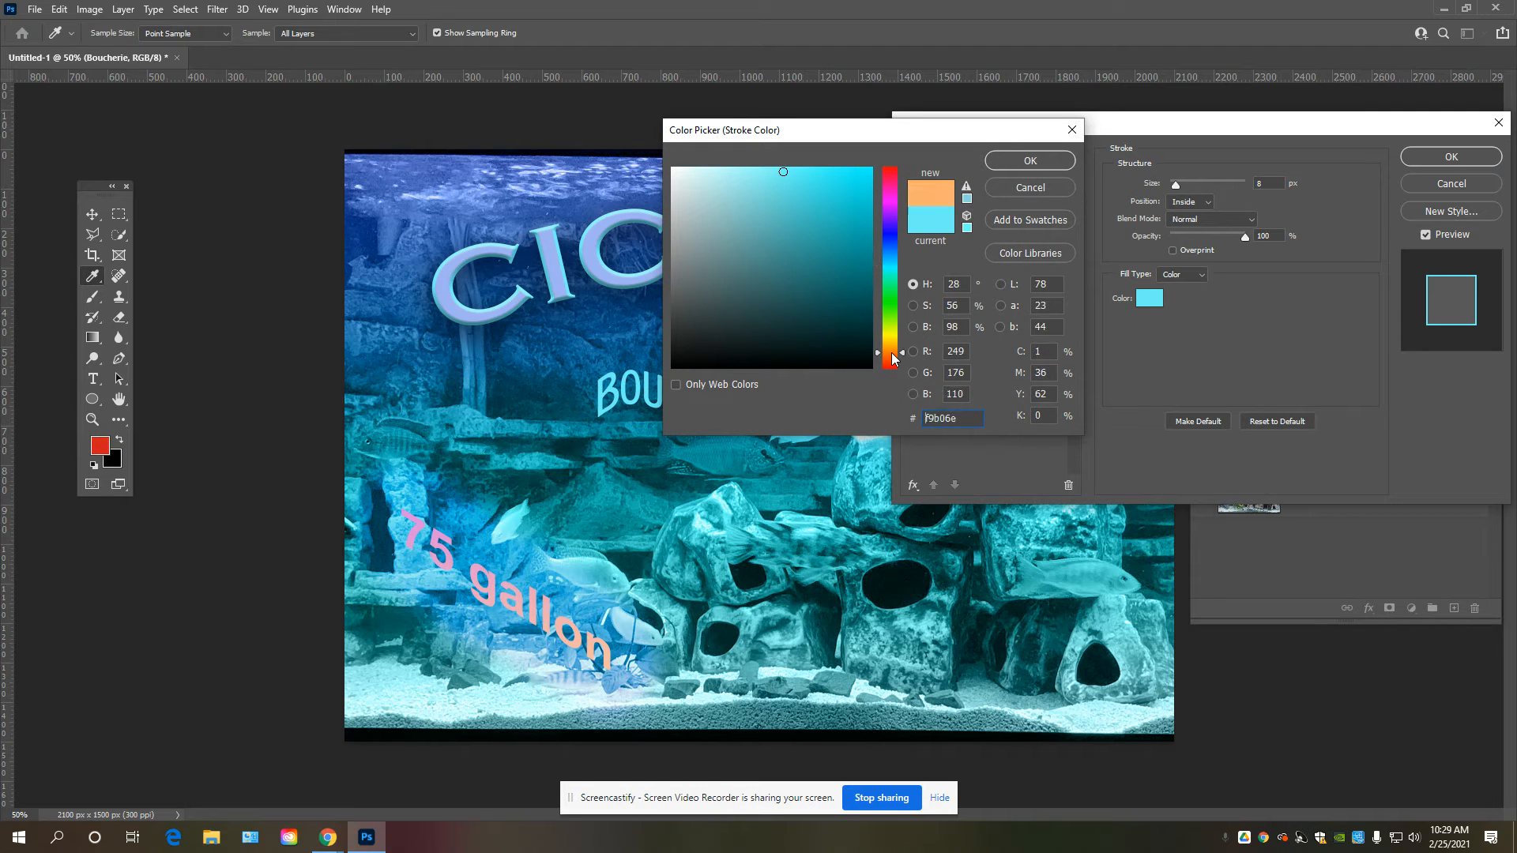
pyautogui.click(1027, 160)
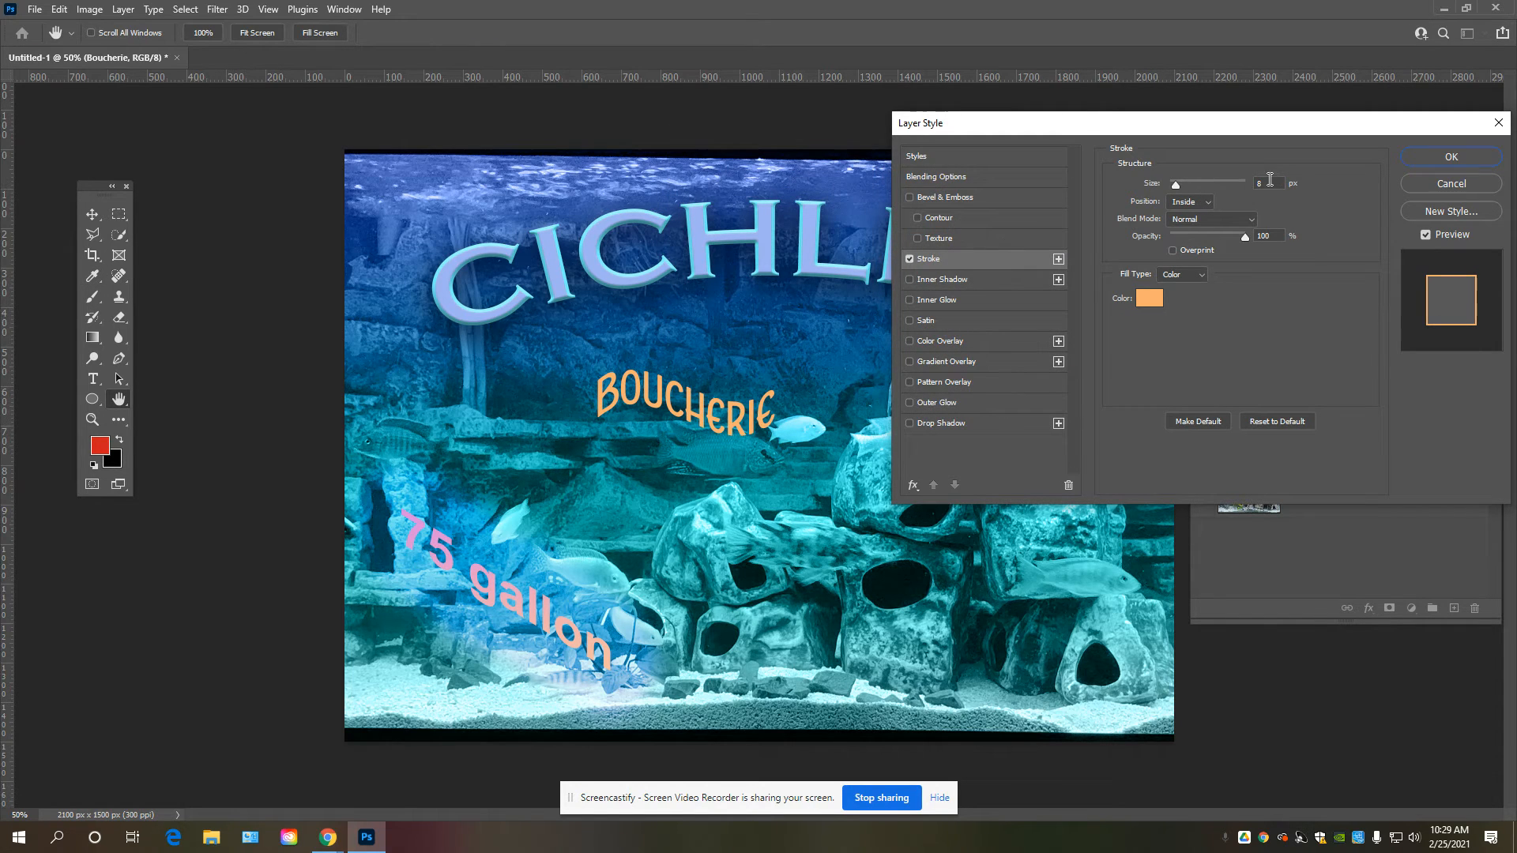
# Set the "Boucherie" stroke size to 3 px, add a drop shadow with its existing settings and apply the layer style.
pyautogui.moveTo(1176, 184); pyautogui.dragTo(1138, 188)
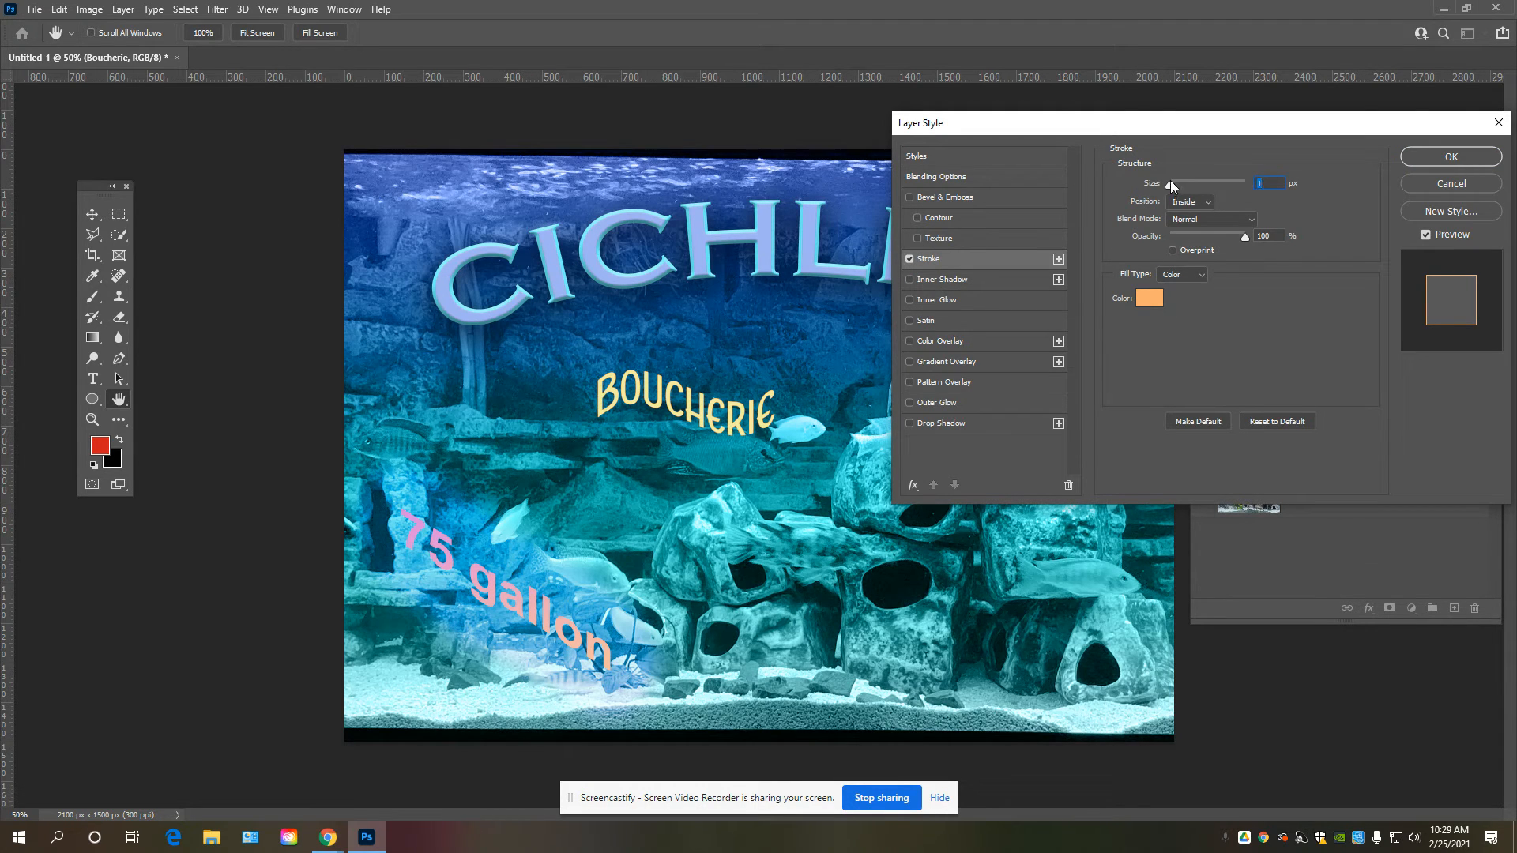
pyautogui.write('3')
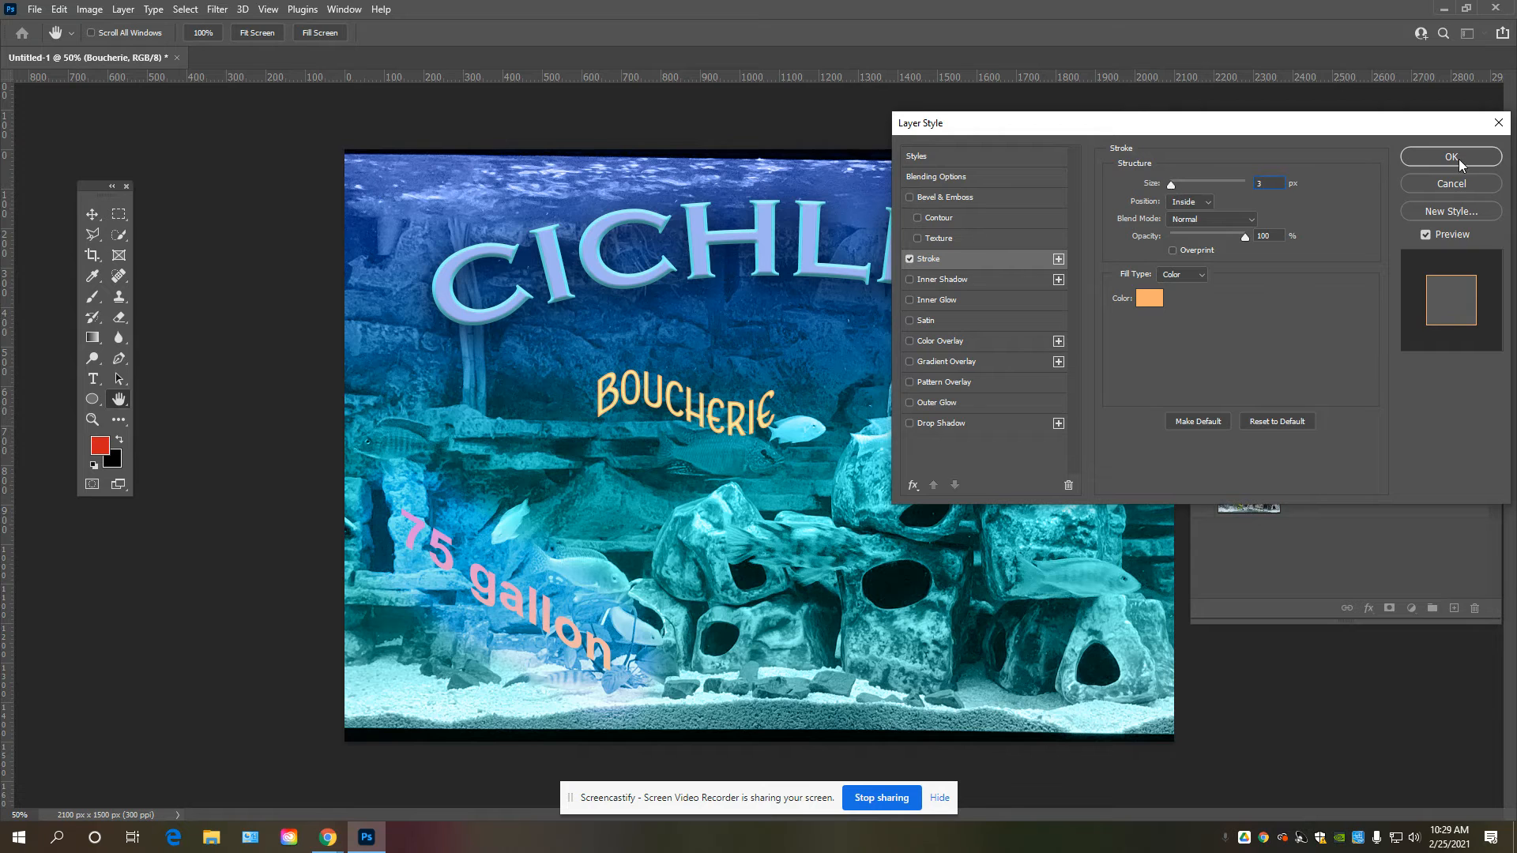
pyautogui.click(946, 427)
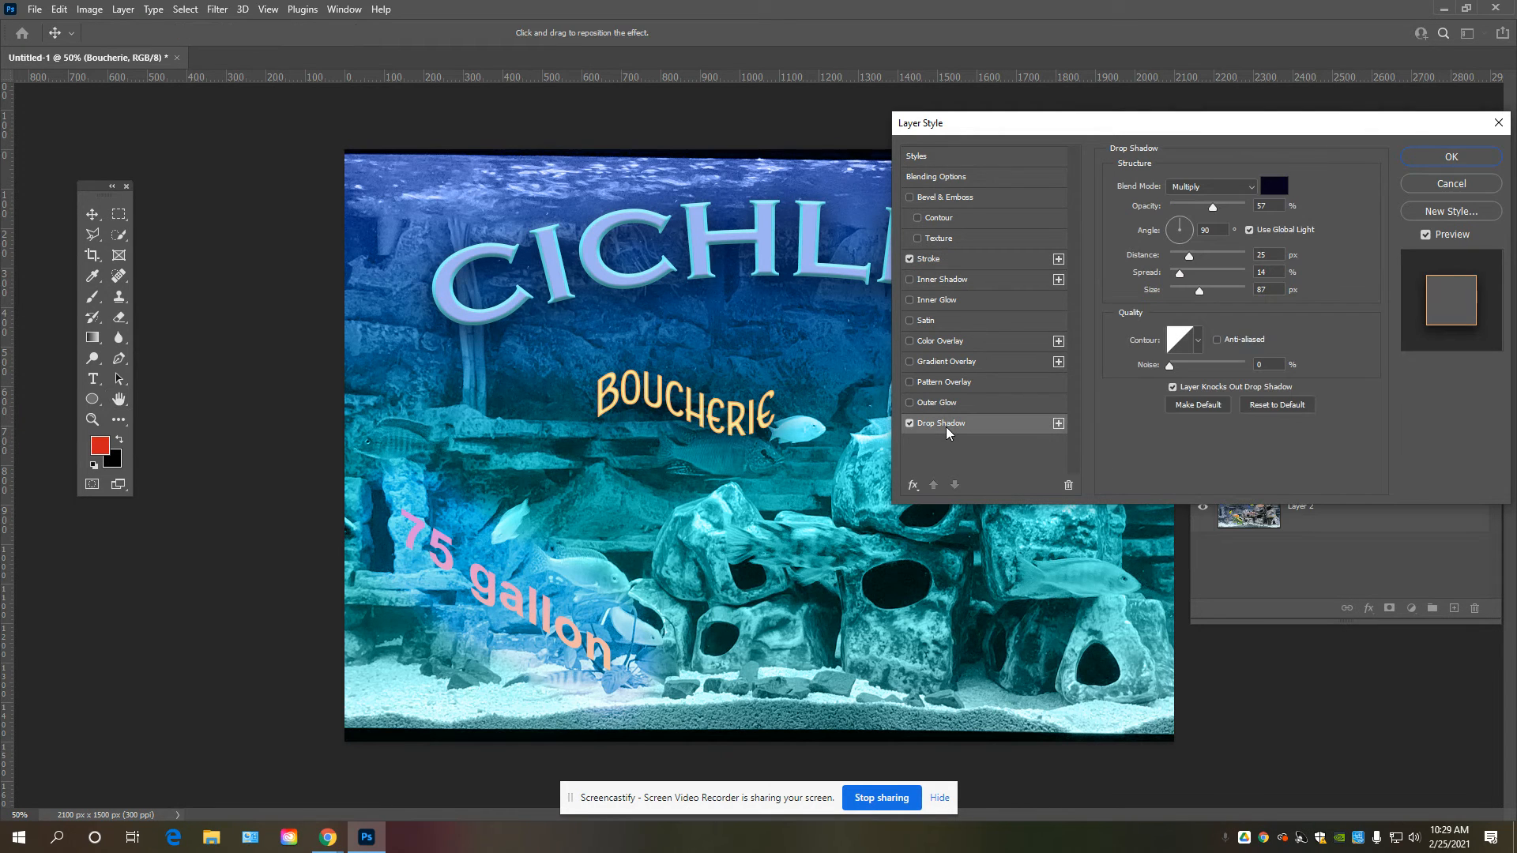
pyautogui.click(1493, 161)
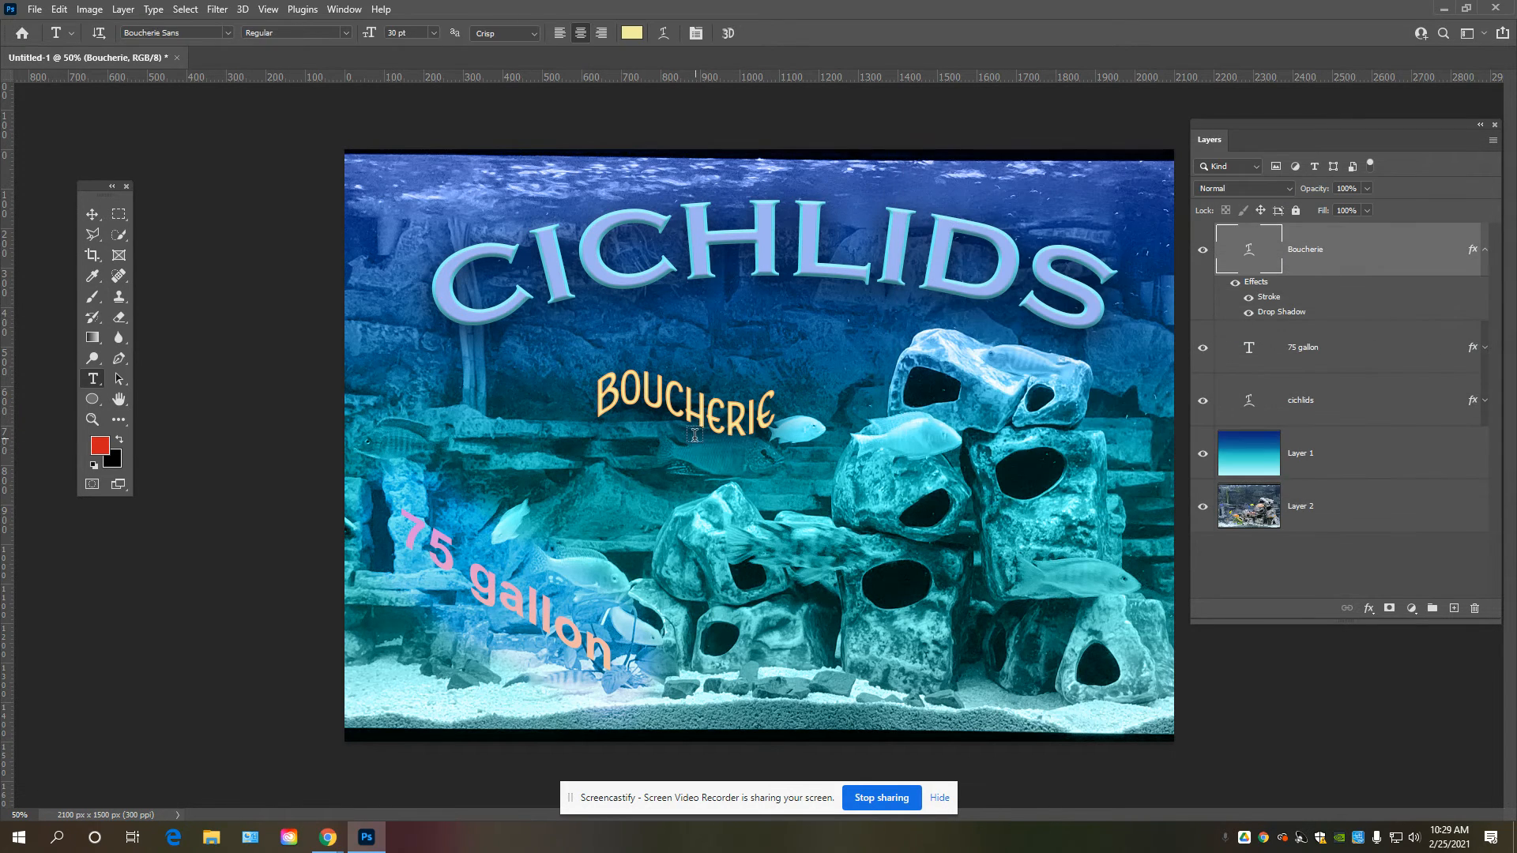
# Move the "Boucherie" text onto the rocks in the lower right of the aquarium image and collapse its effects list.
pyautogui.moveTo(711, 418); pyautogui.dragTo(1009, 665)
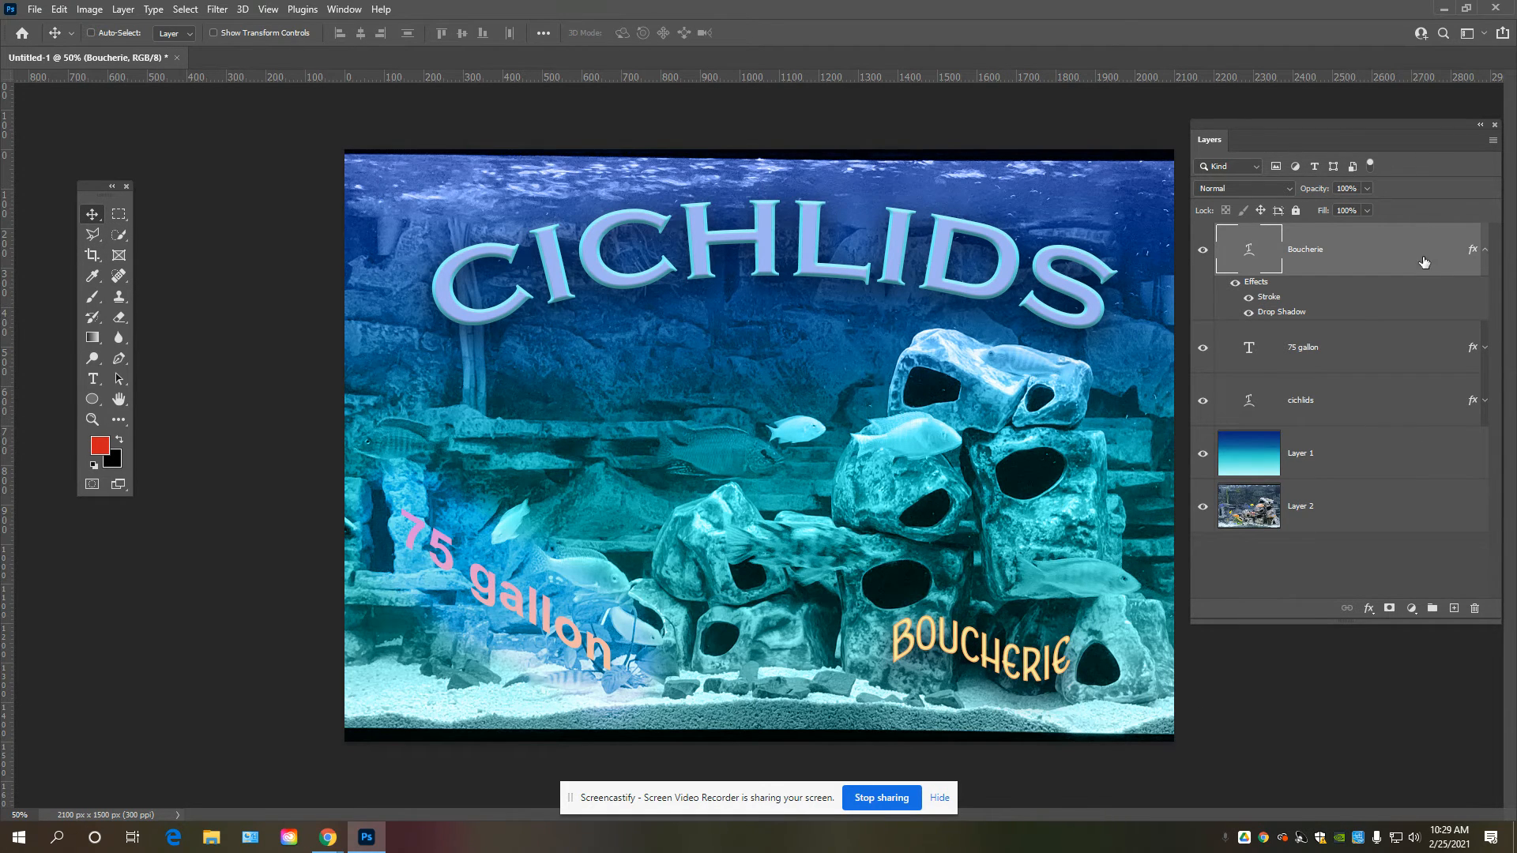
pyautogui.click(1484, 251)
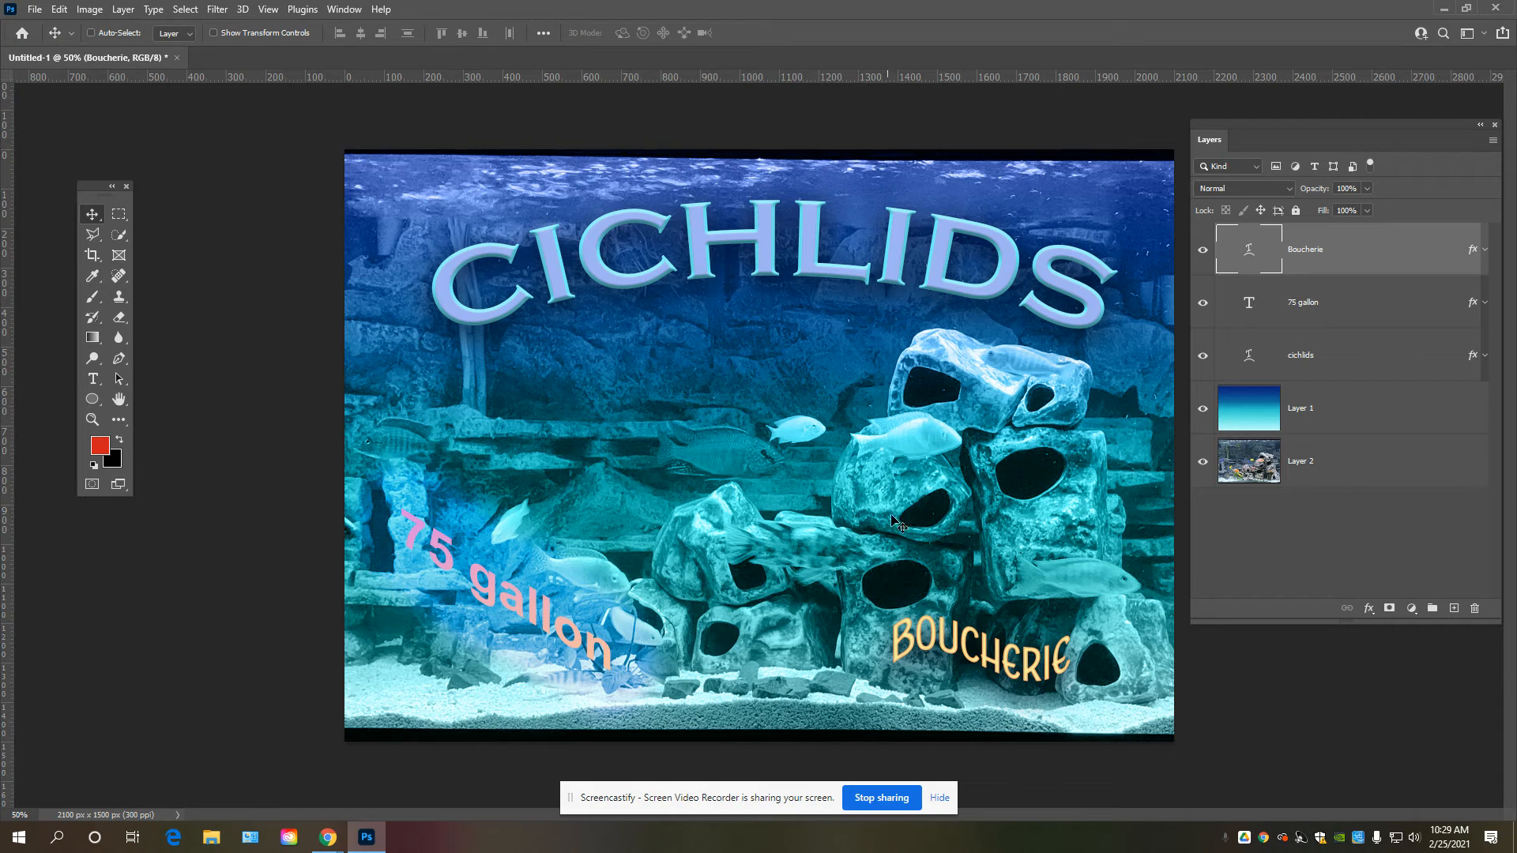
# Switch to the Text Tool Assignment document in Chrome and review its numbered instructions, including the text layer and tutorial requirements.
pyautogui.moveTo(328, 838)
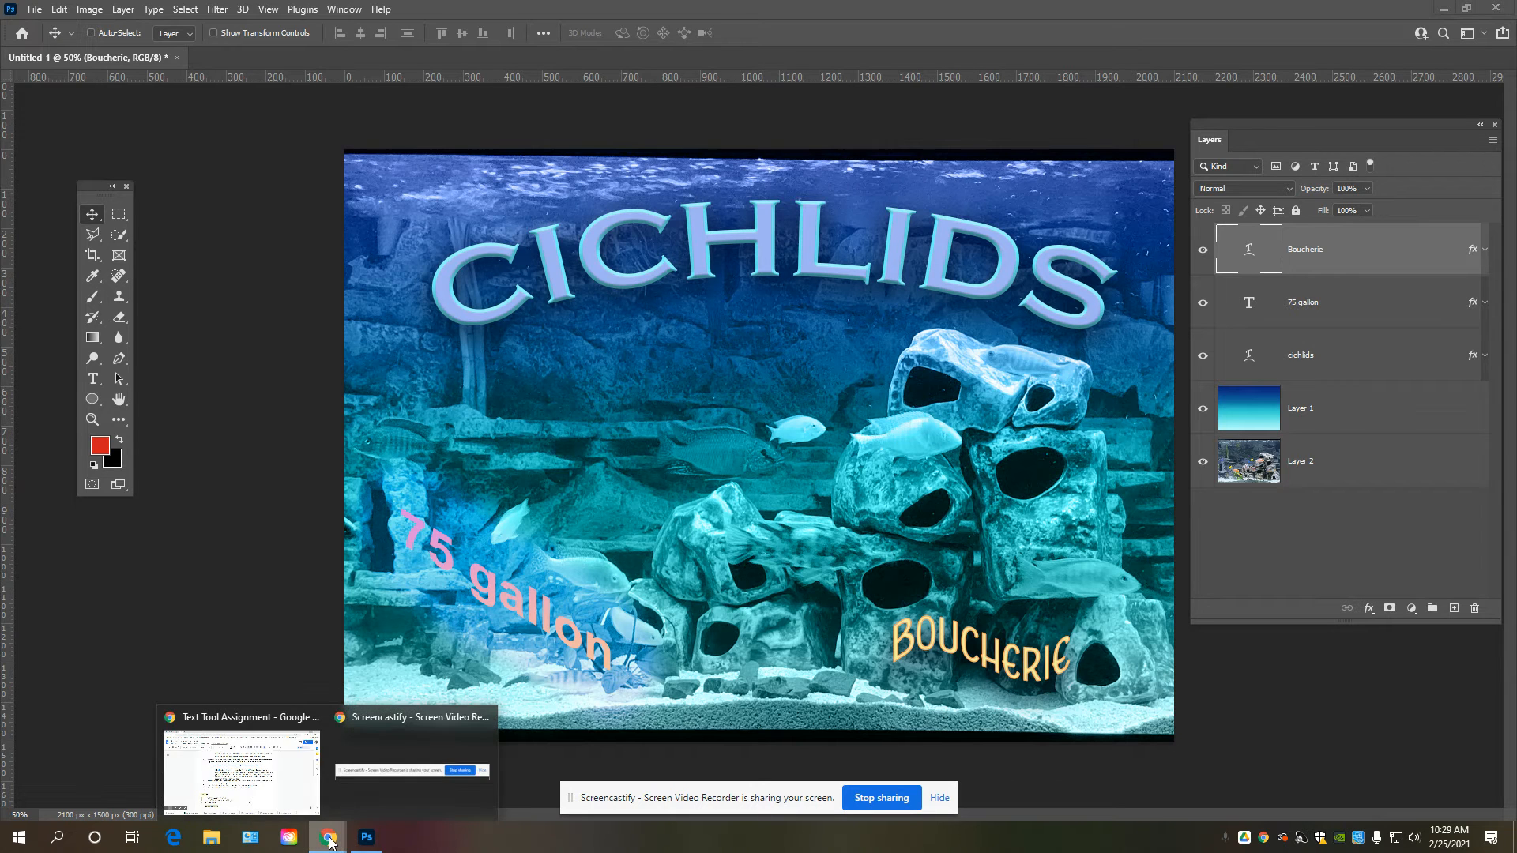
pyautogui.click(261, 767)
pyautogui.scroll(4, 1253, 605)
pyautogui.click(1253, 604)
pyautogui.scroll(1, 334, 264)
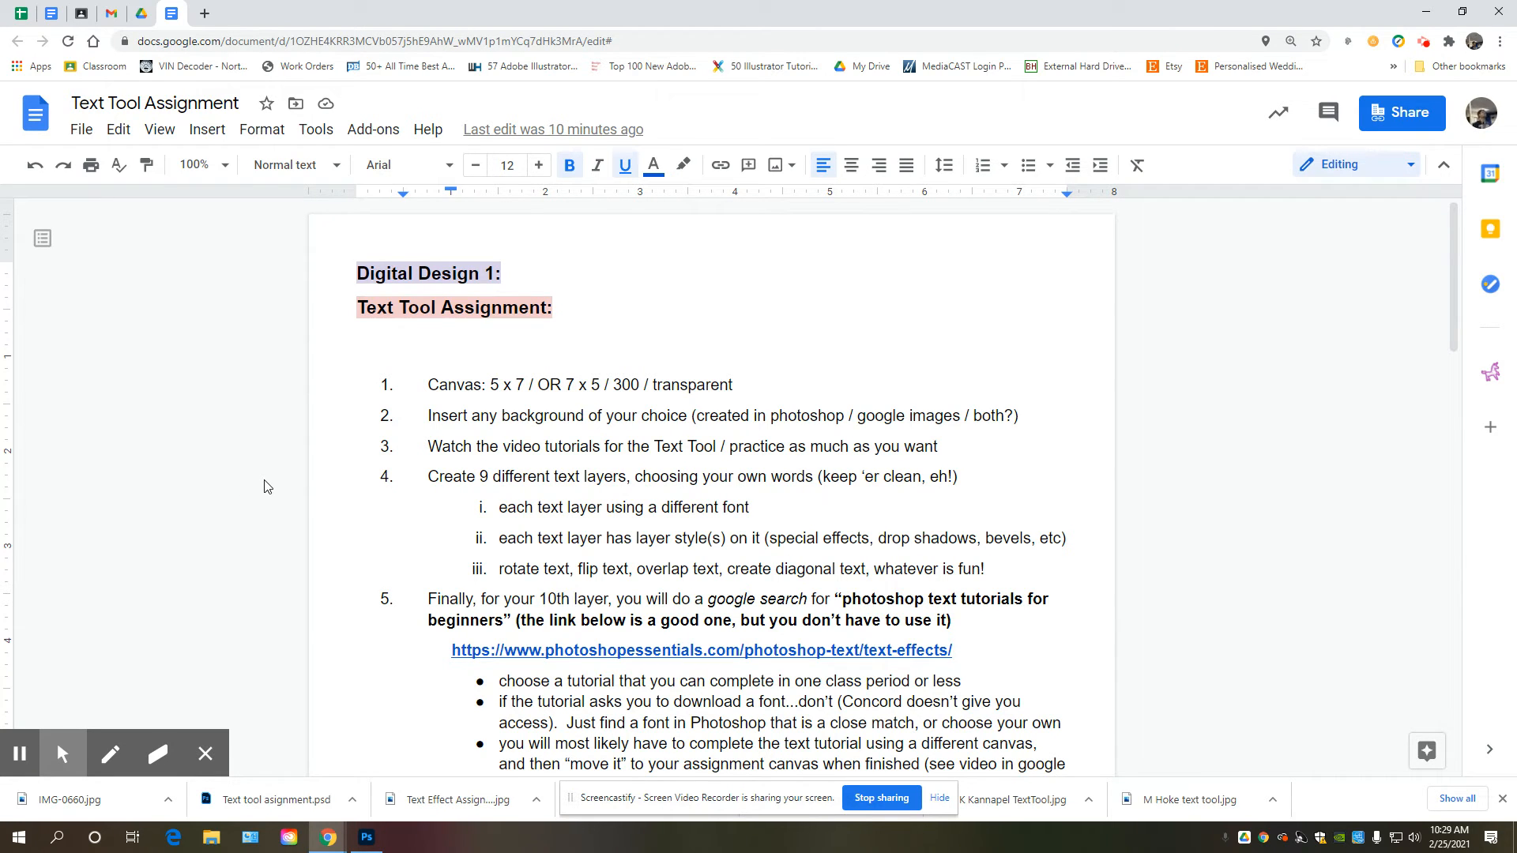
pyautogui.scroll(-1, 503, 370)
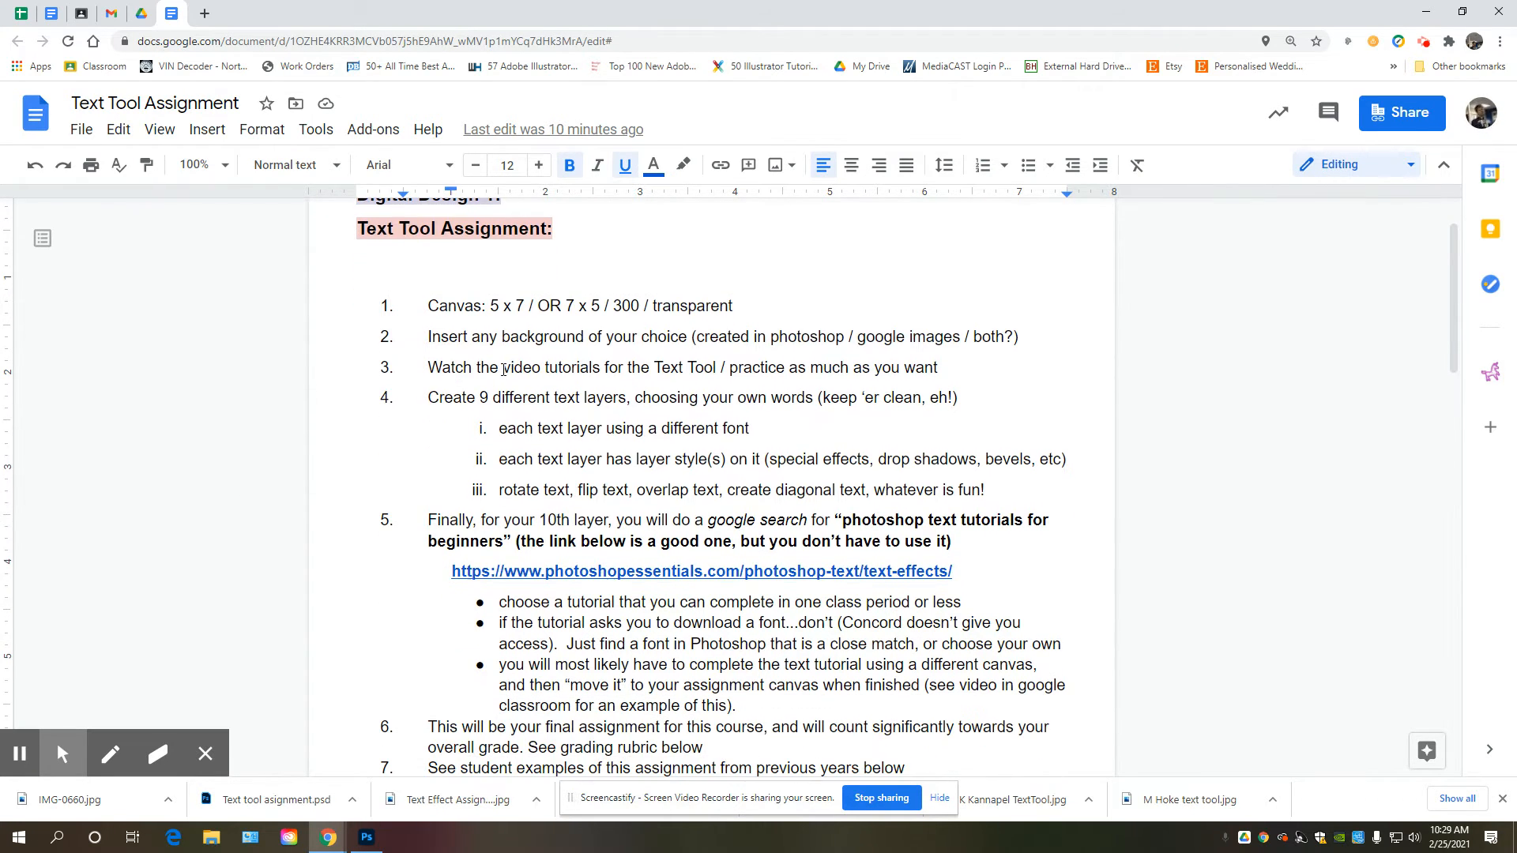
pyautogui.scroll(-1, 493, 365)
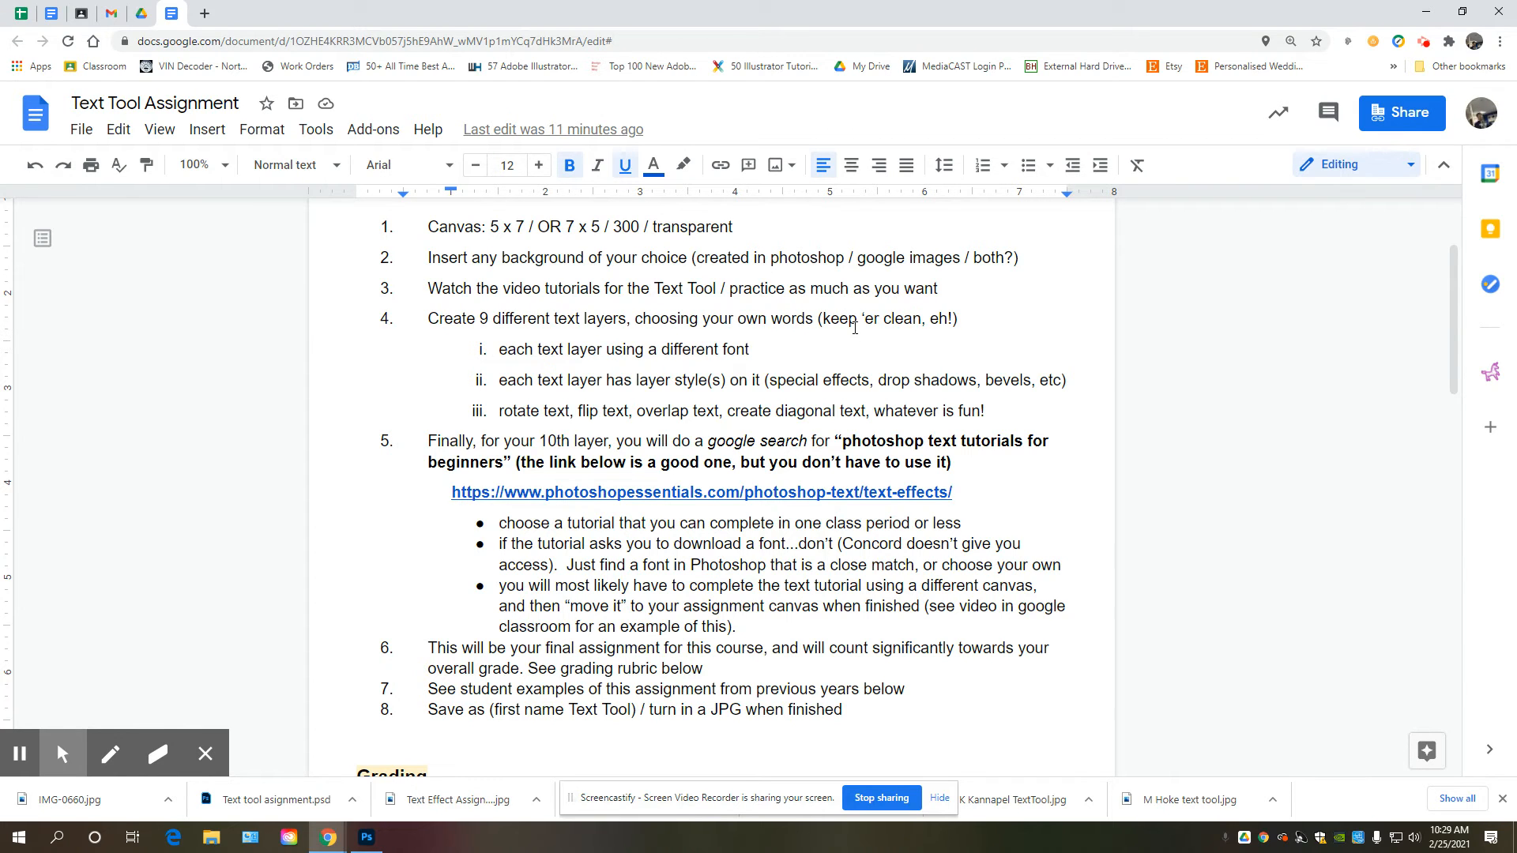
pyautogui.scroll(-1, 554, 295)
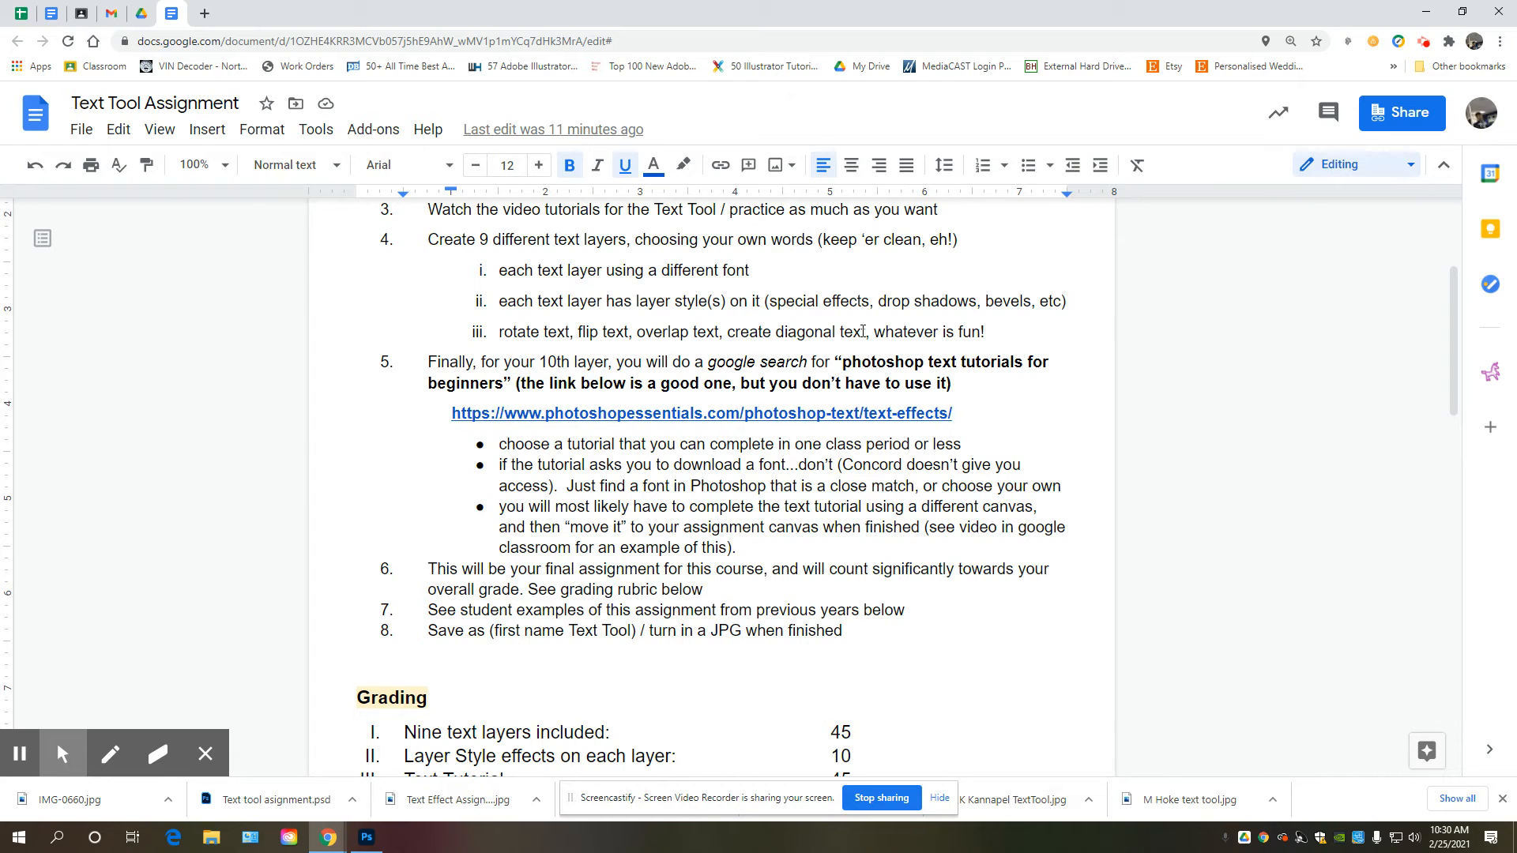
pyautogui.scroll(-1, 987, 346)
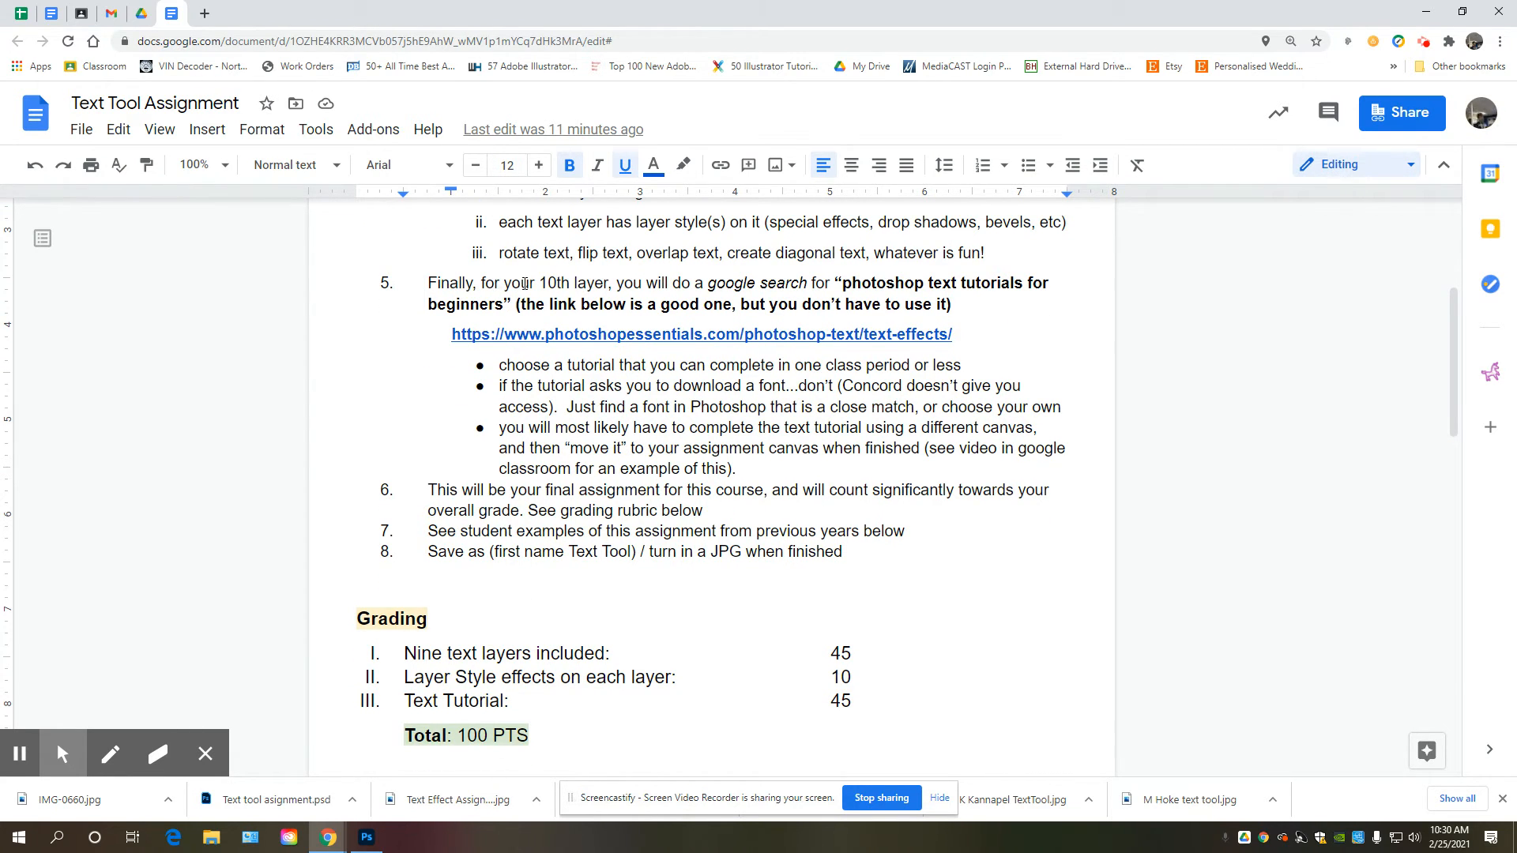
pyautogui.scroll(1, 524, 283)
pyautogui.scroll(-1, 526, 285)
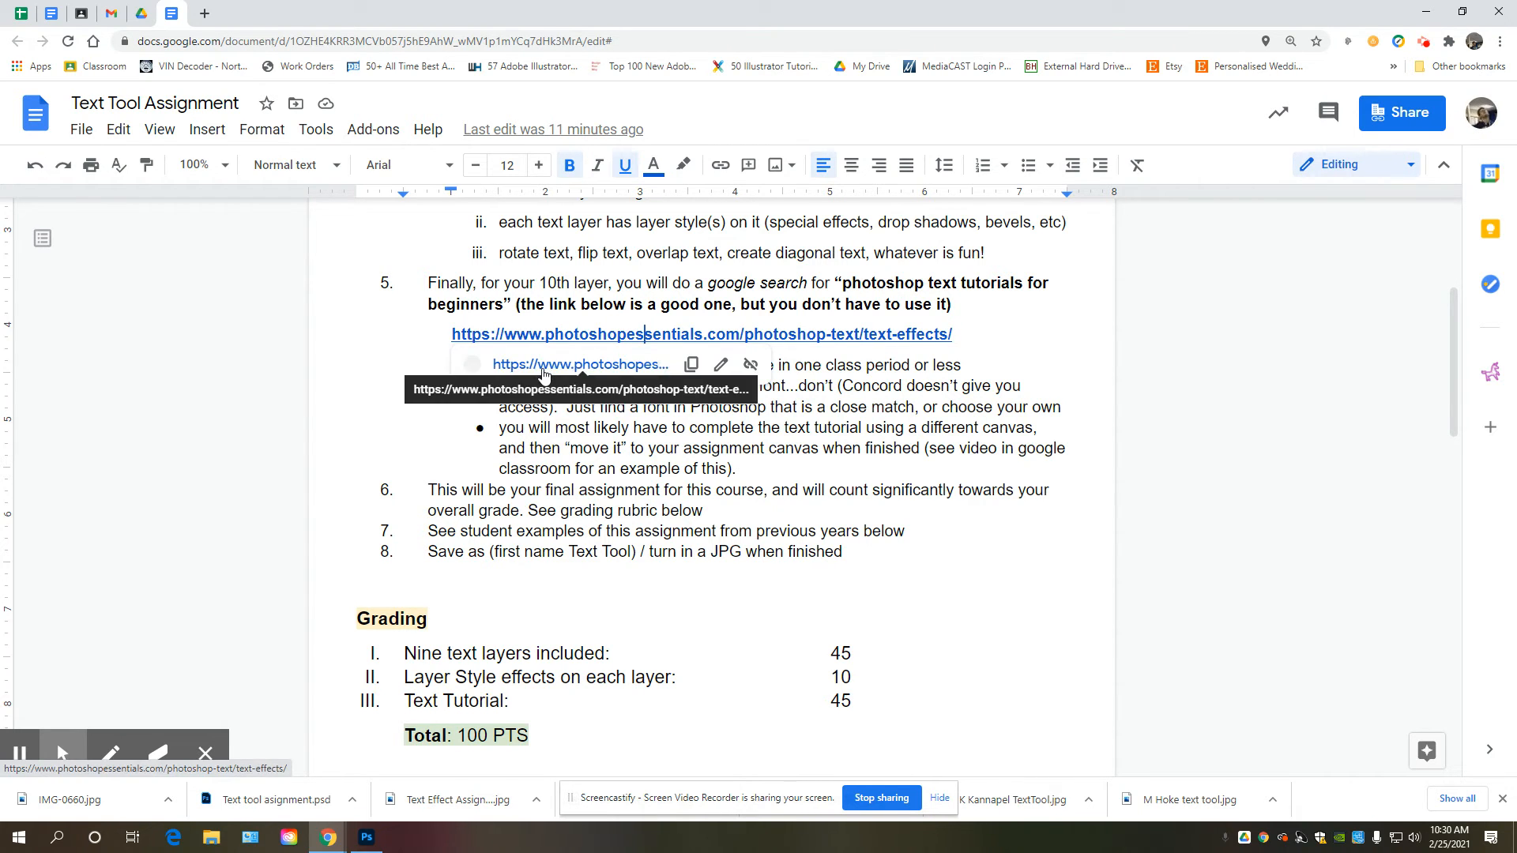
# Open the photoshopessentials.com text effects link from the assignment and browse the list of text effect tutorials.
pyautogui.click(540, 365)
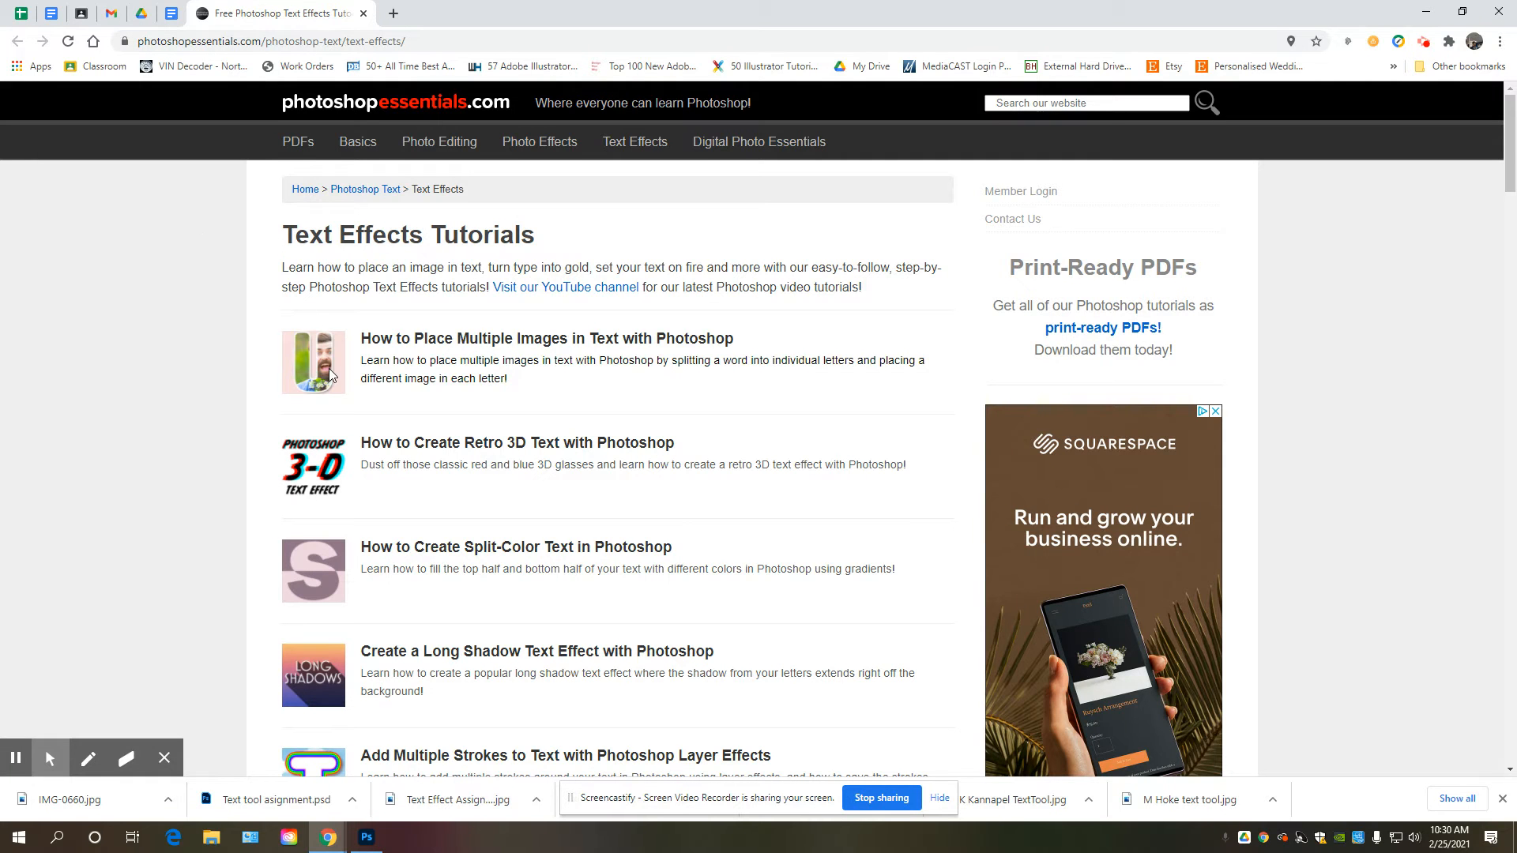
pyautogui.scroll(-2, 329, 342)
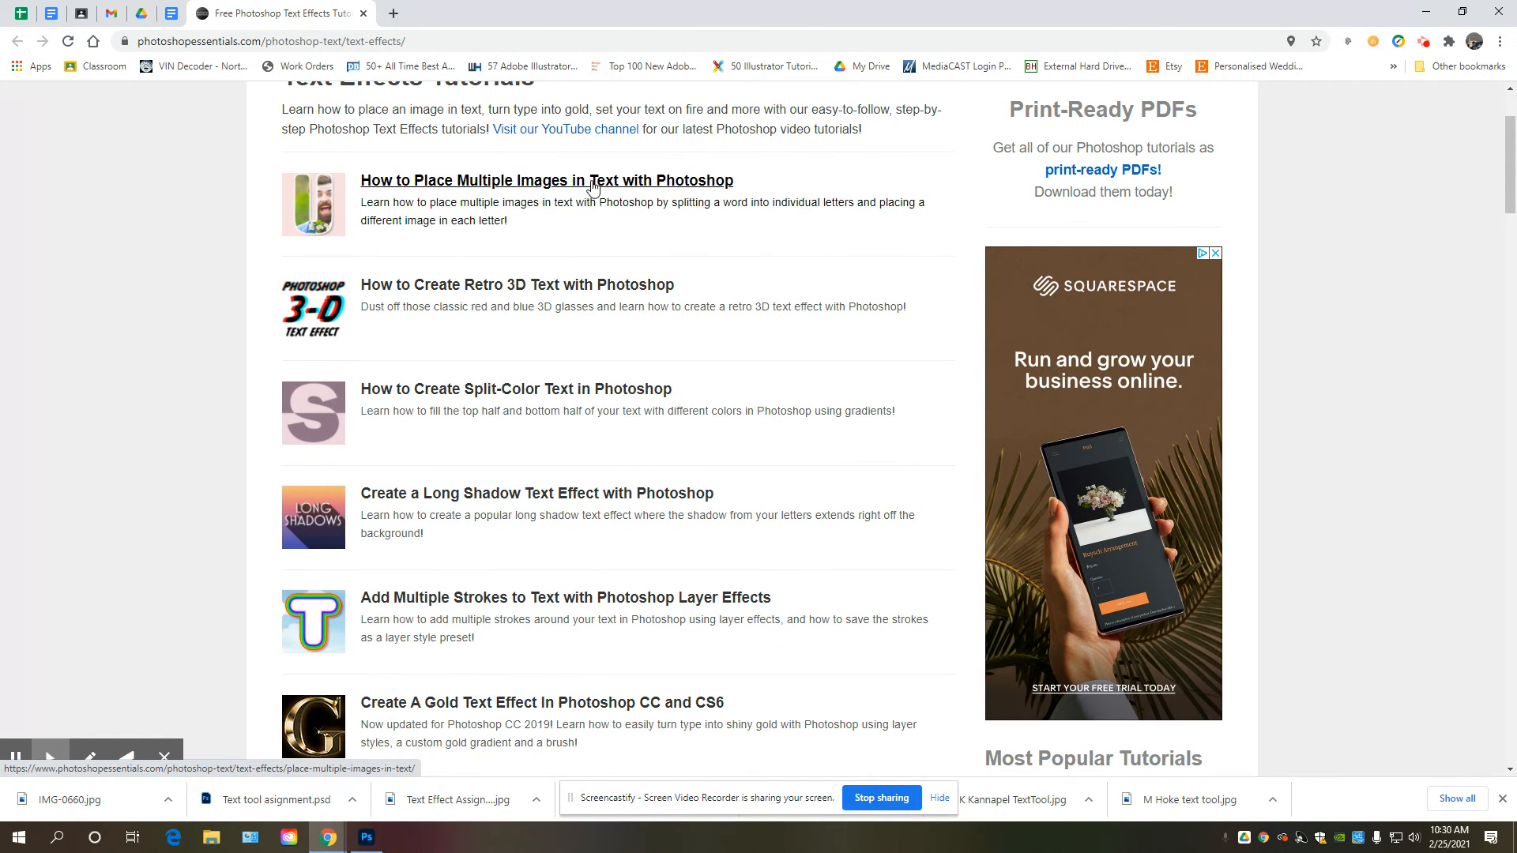
pyautogui.scroll(-2, 416, 474)
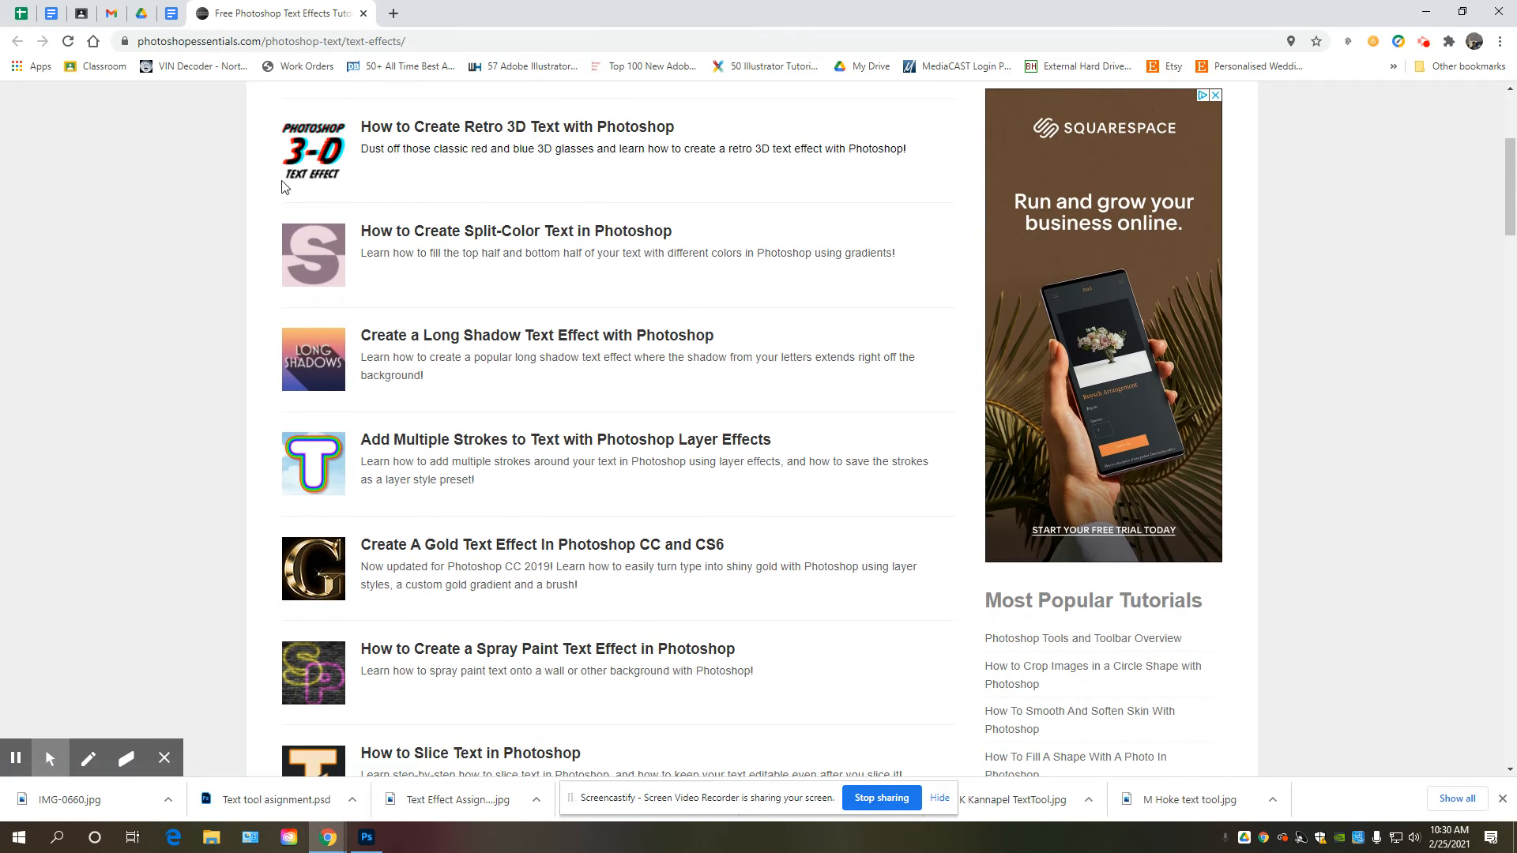
pyautogui.scroll(-1, 417, 474)
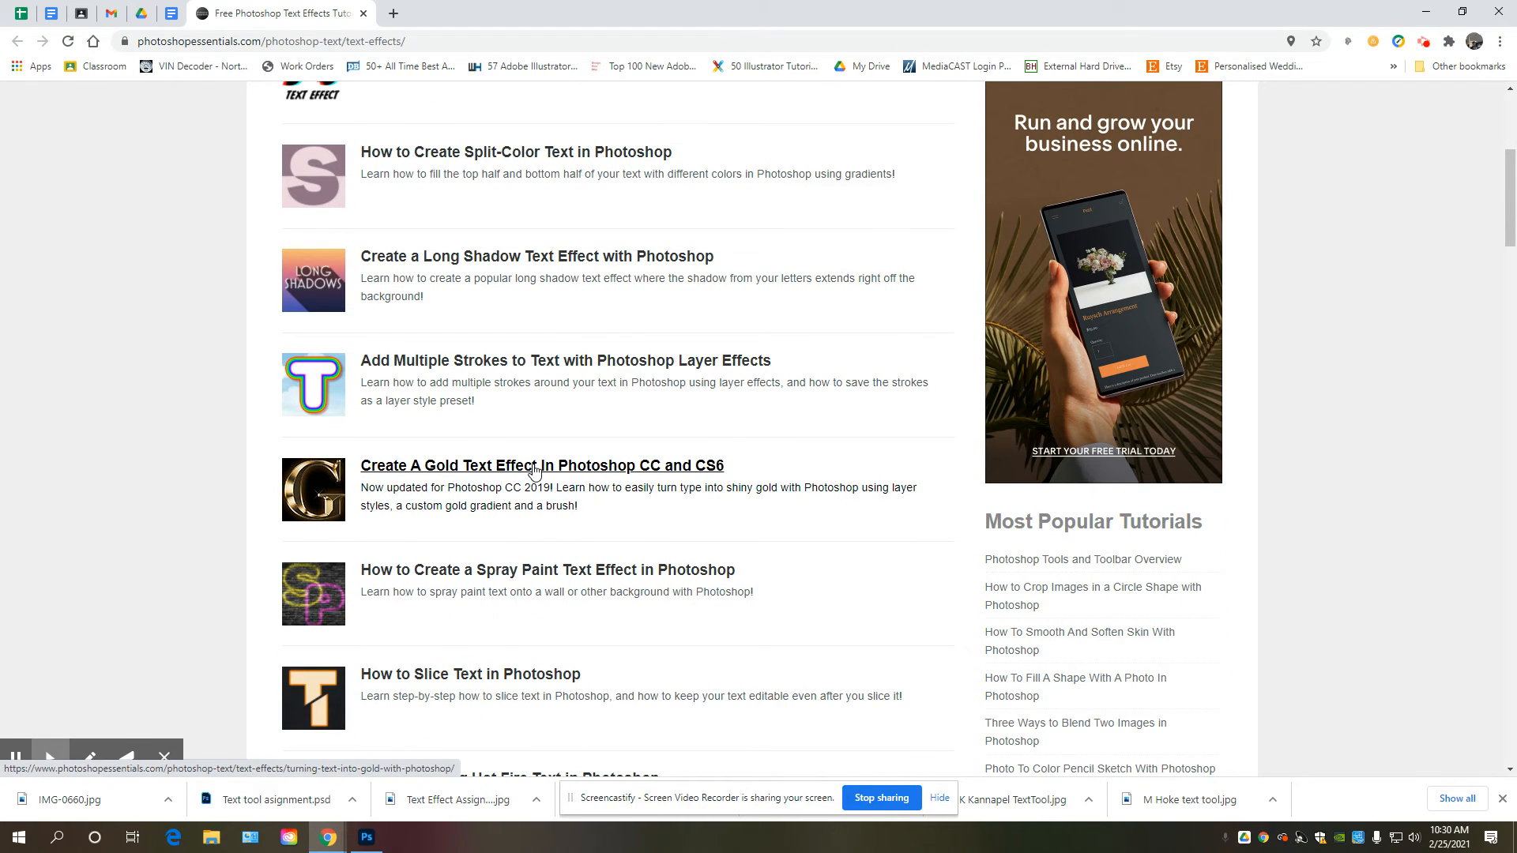
pyautogui.scroll(-1, 534, 471)
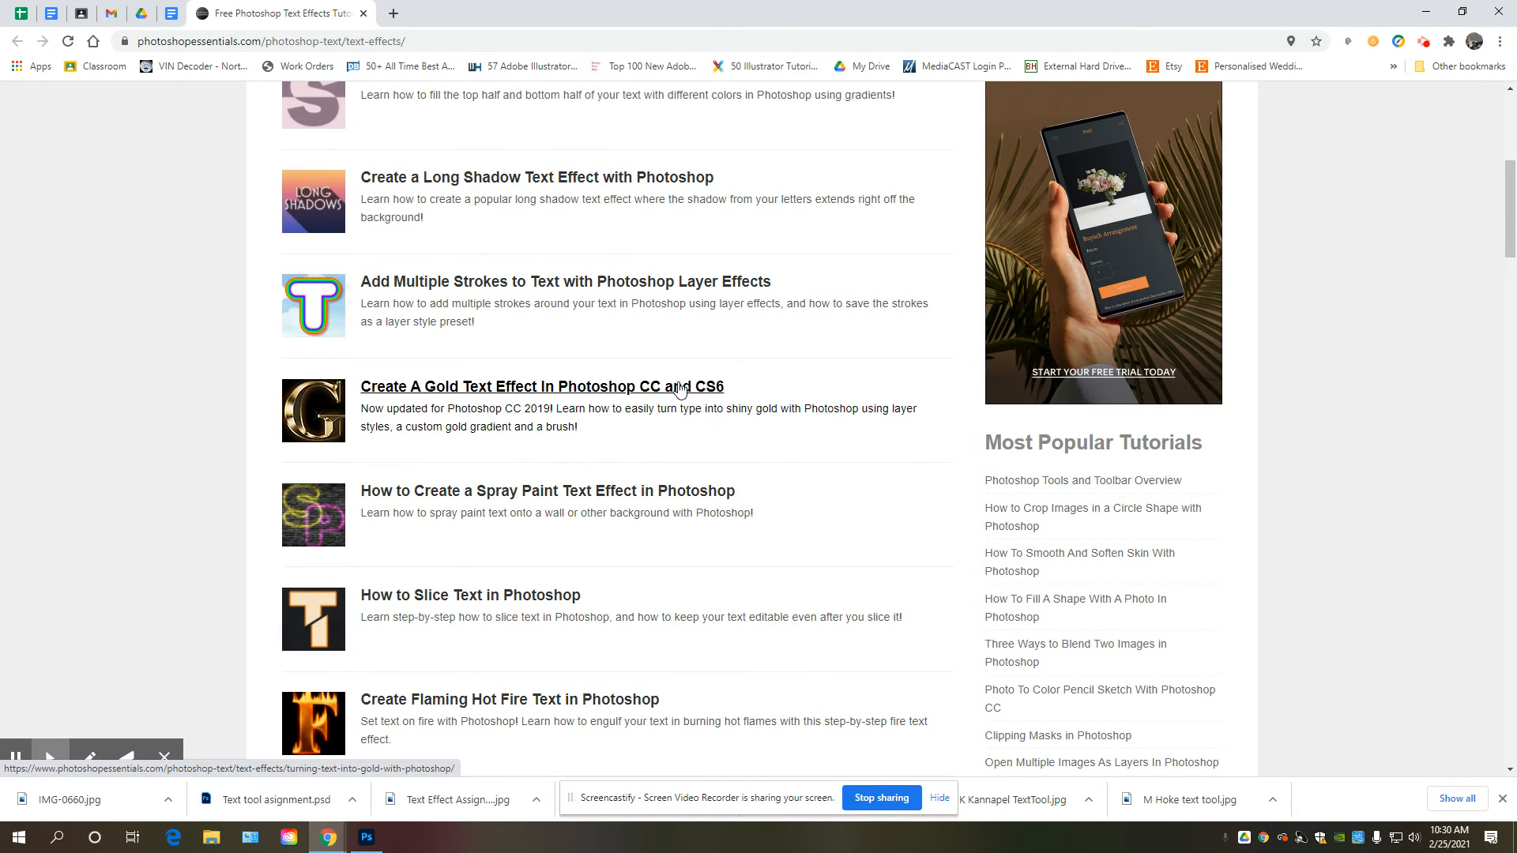
pyautogui.scroll(-2, 521, 414)
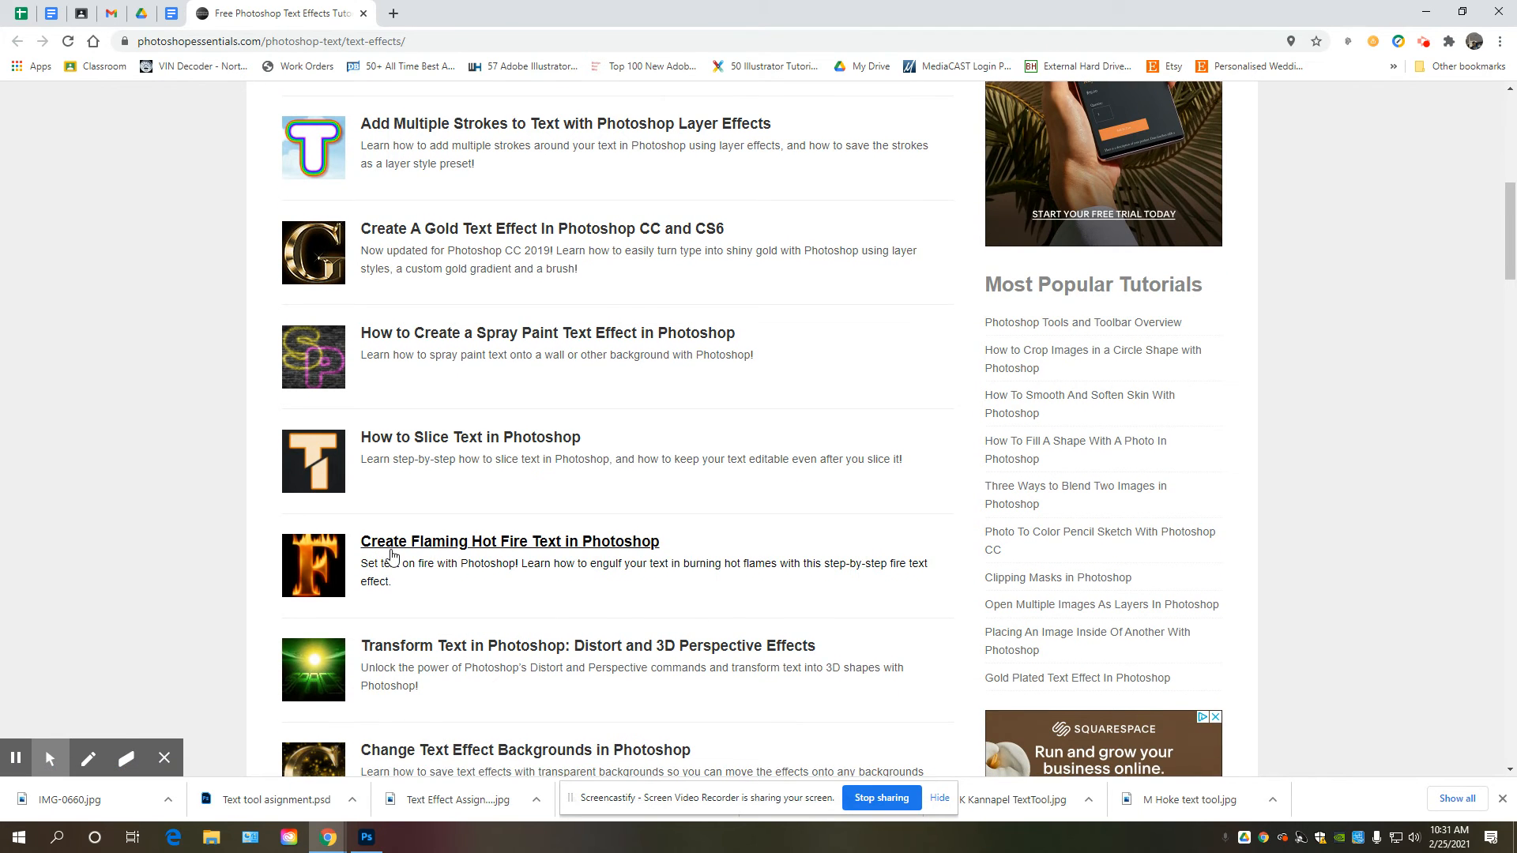
pyautogui.scroll(-2, 411, 581)
pyautogui.scroll(-2, 375, 602)
pyautogui.scroll(-3, 324, 466)
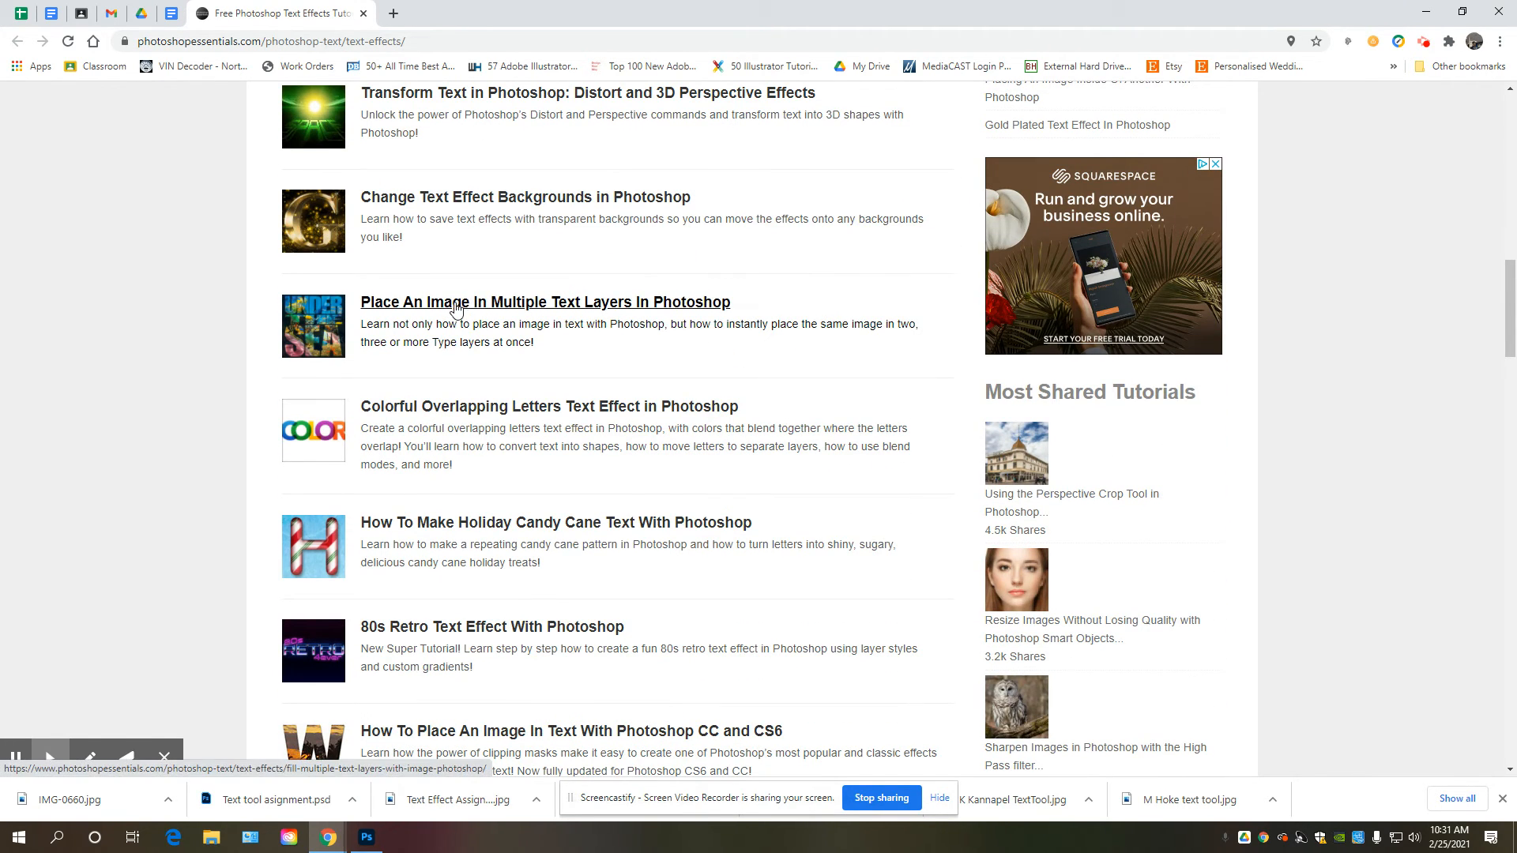
pyautogui.scroll(-2, 456, 308)
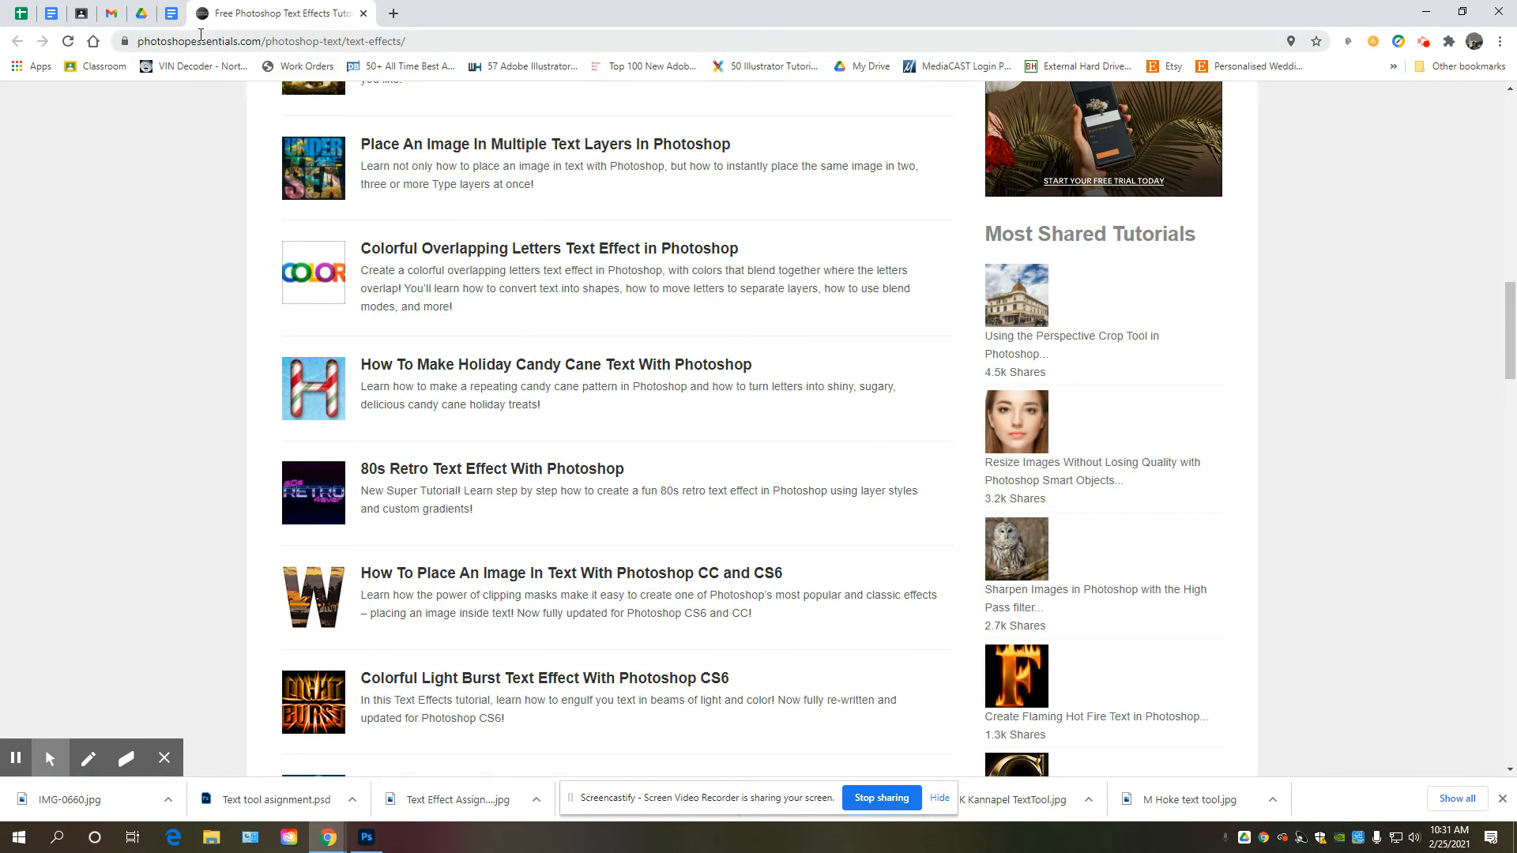
# Return to the Text Tool Assignment document and review the tutorial notes and the grading section.
pyautogui.click(172, 14)
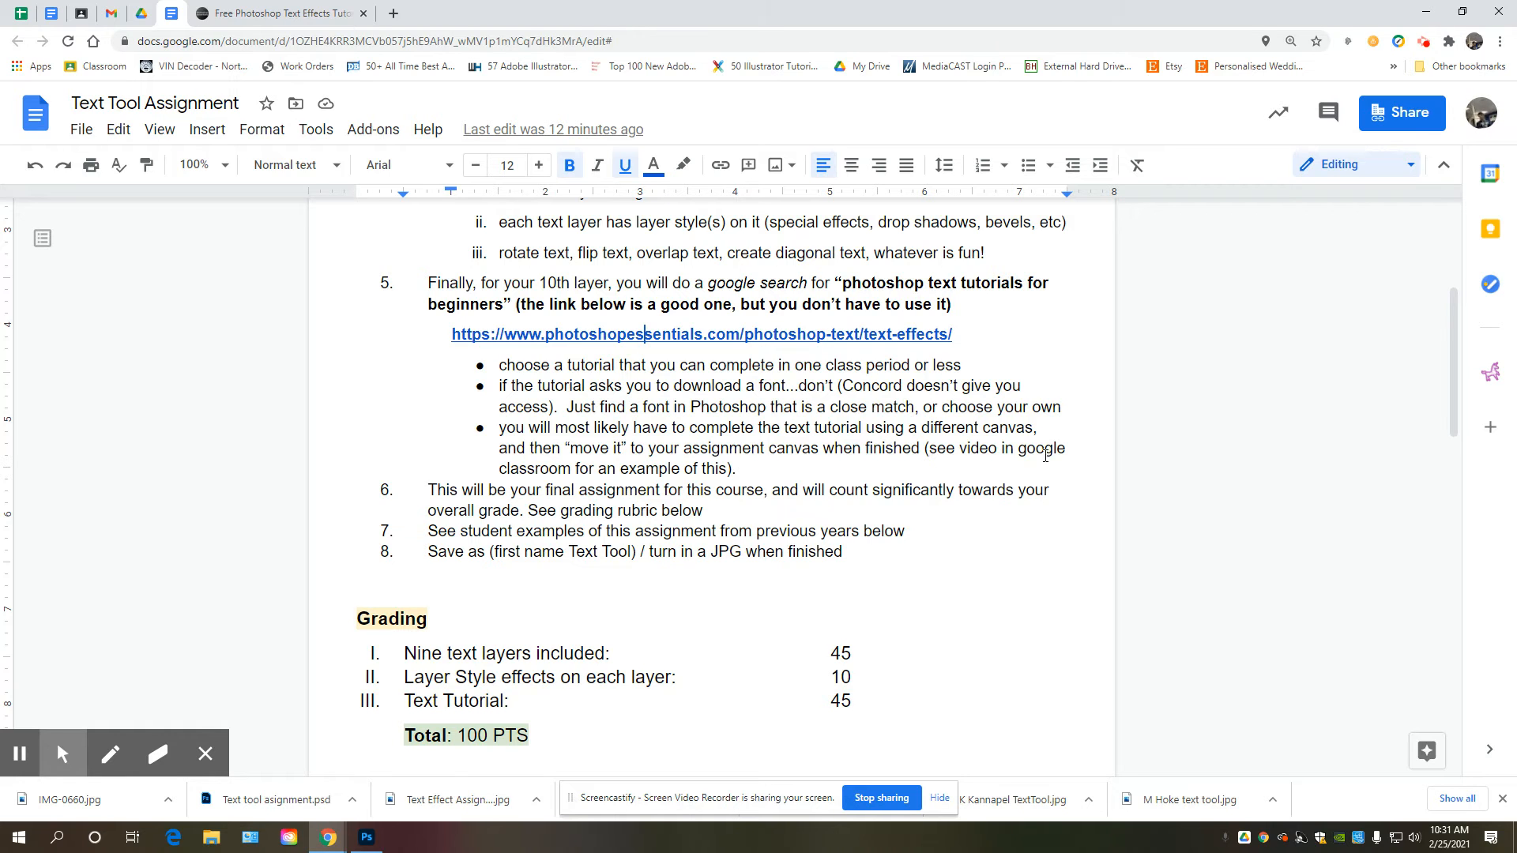
pyautogui.scroll(-2, 668, 466)
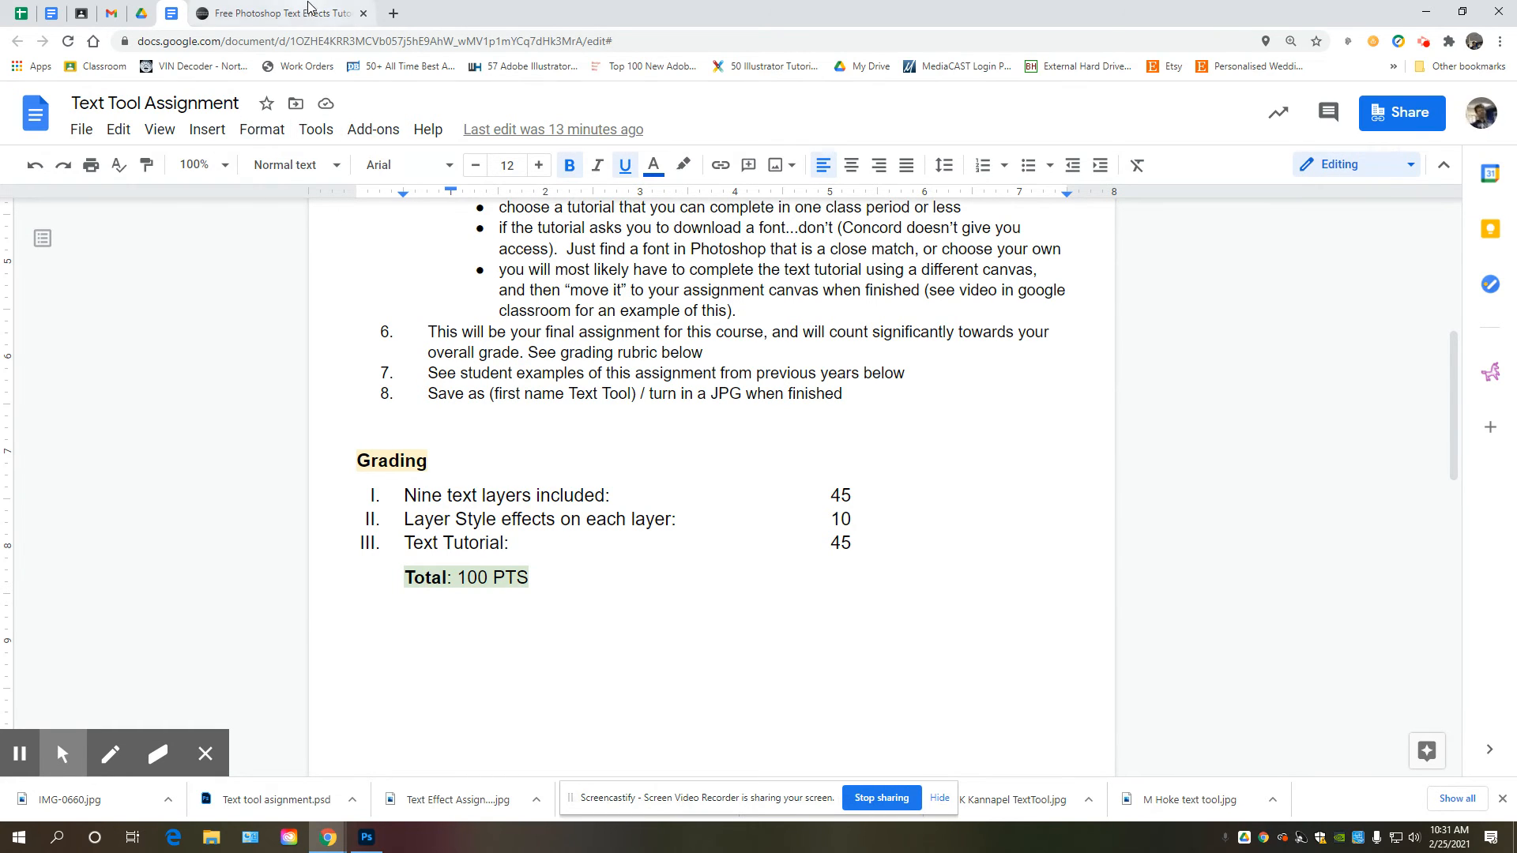
# Open the "Place An Image In Multiple Text Layers In Photoshop" tutorial and look through its steps up to the Solid Color fill layer.
pyautogui.click(277, 13)
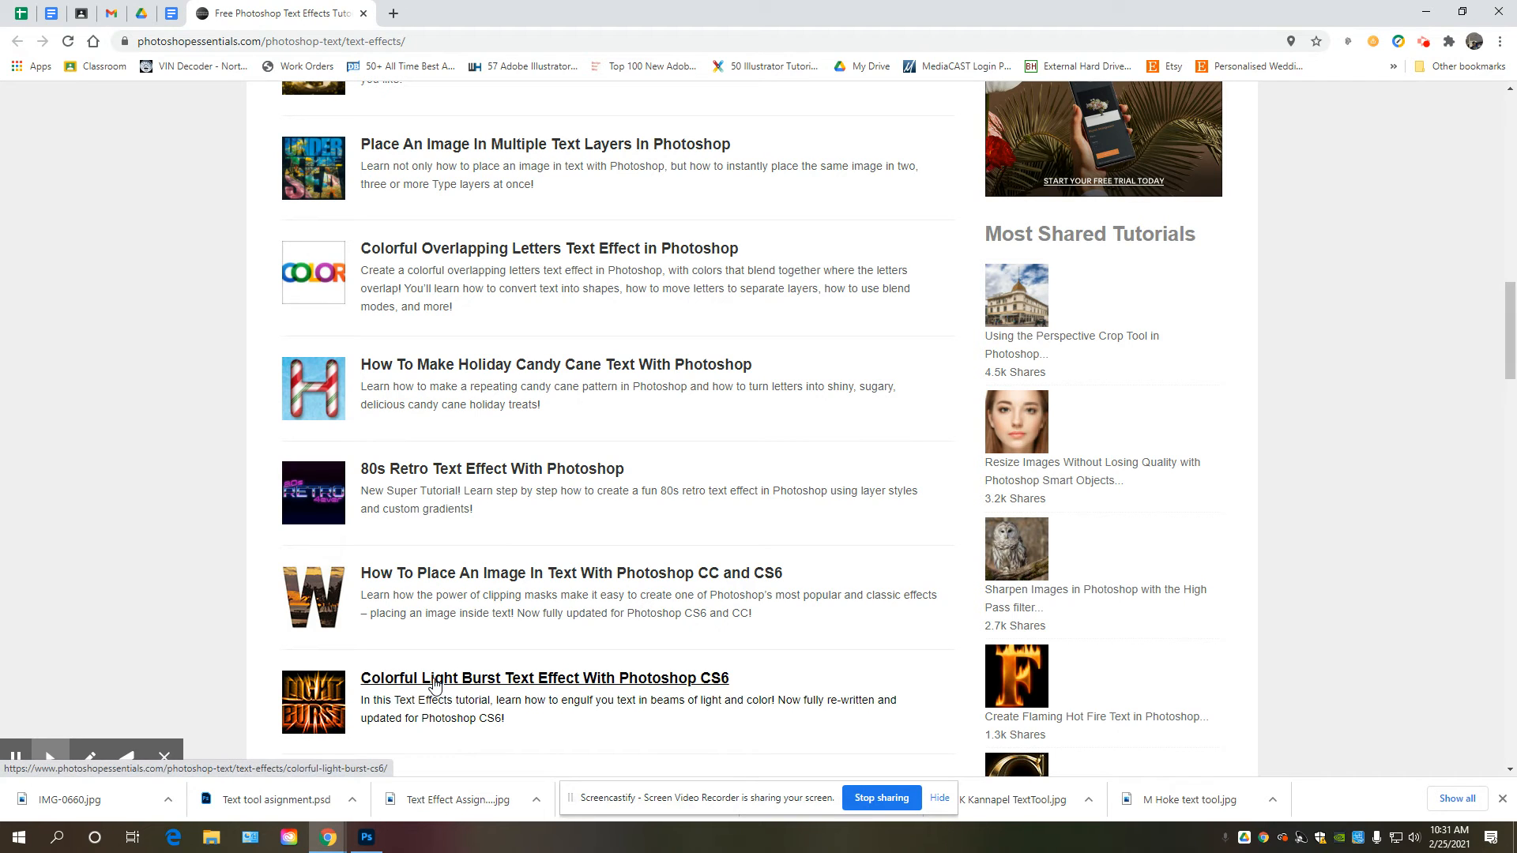
pyautogui.click(421, 144)
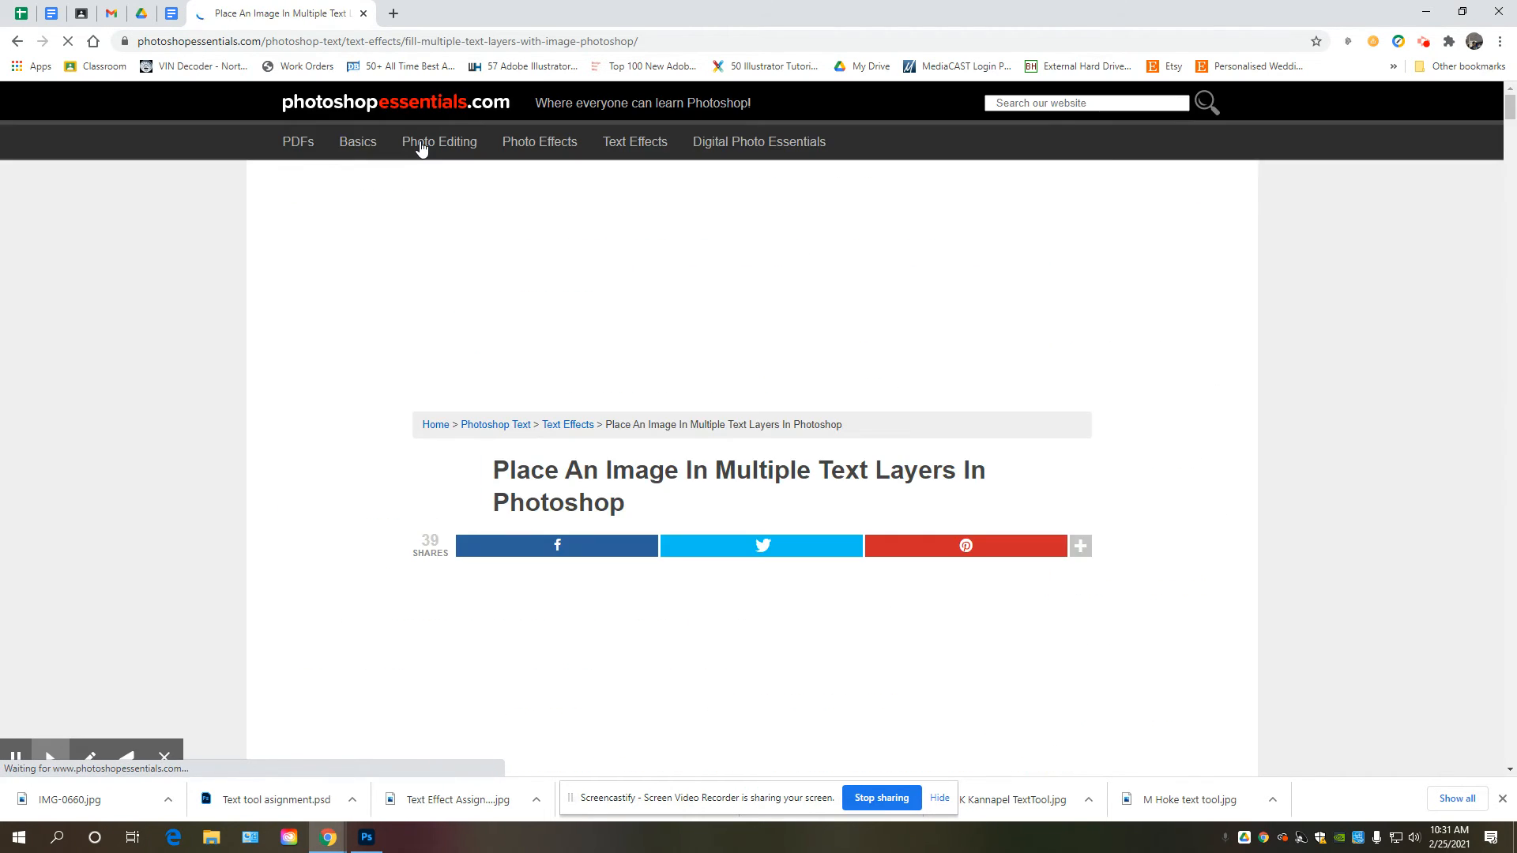
pyautogui.scroll(-4, 588, 523)
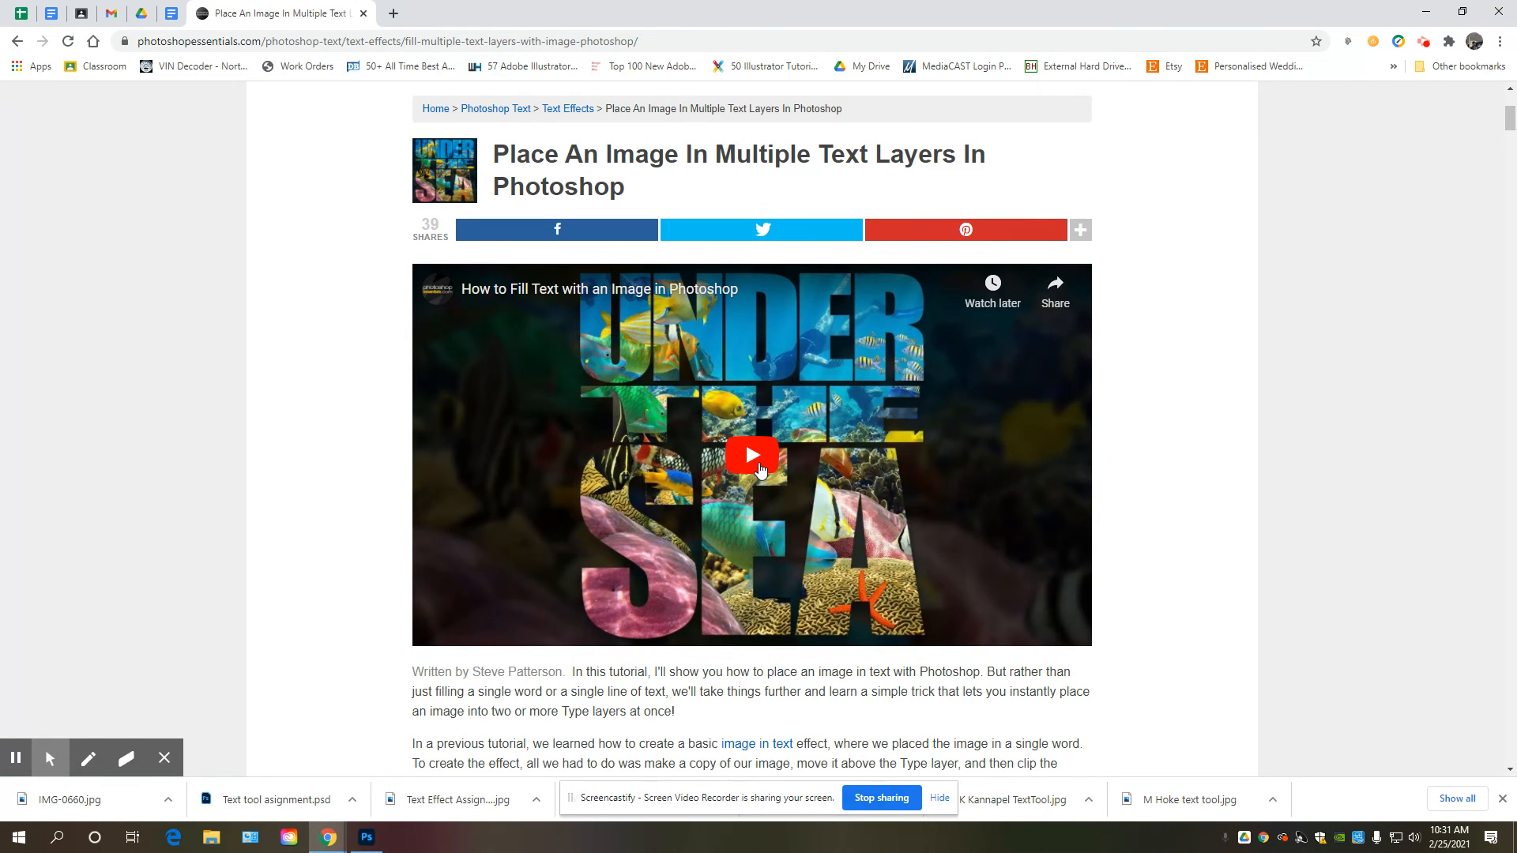
pyautogui.scroll(-13, 752, 465)
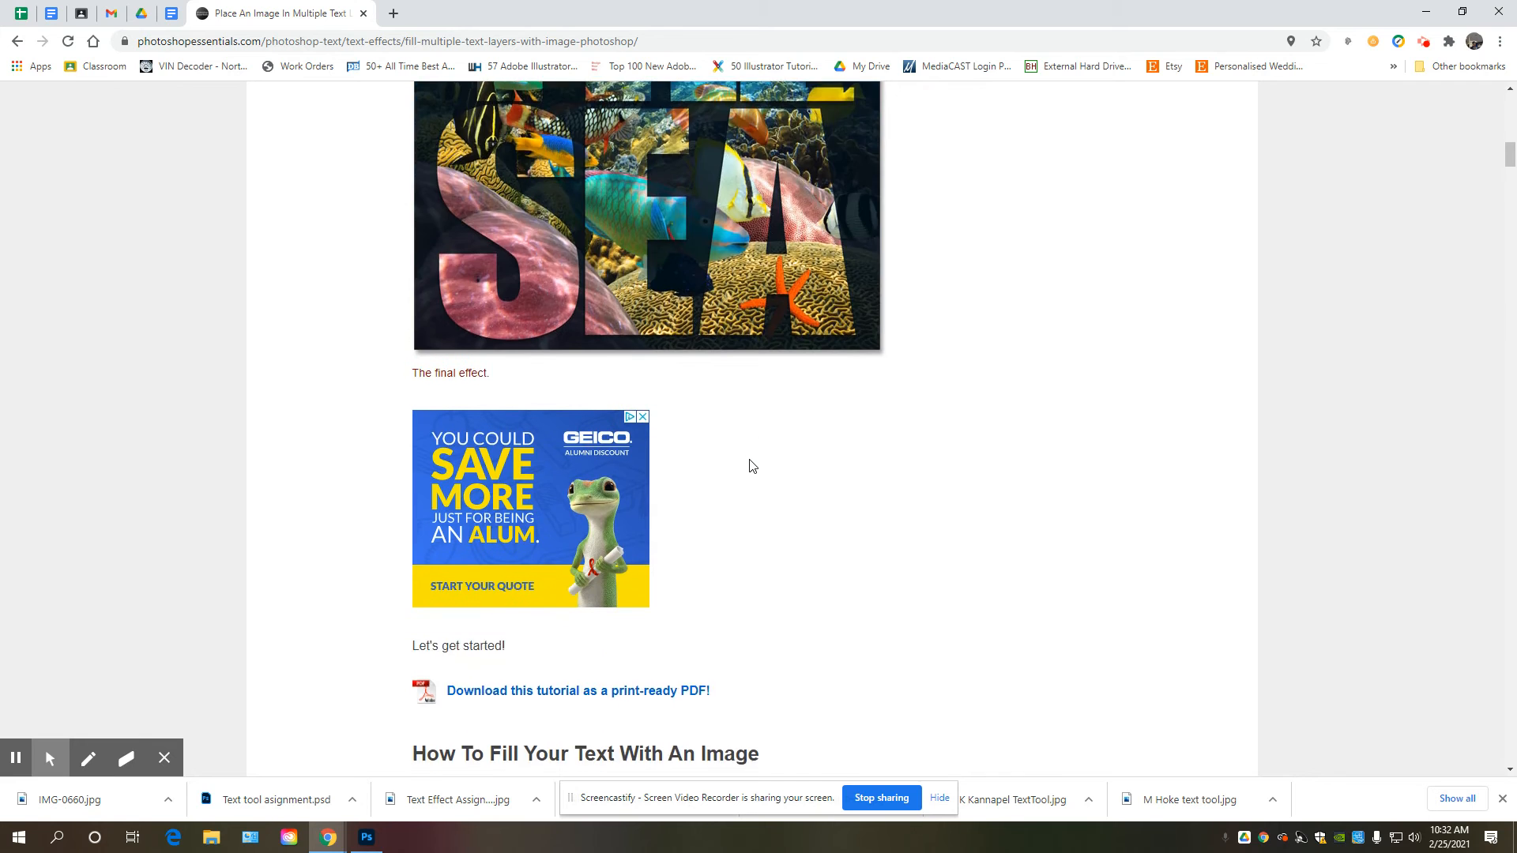
pyautogui.scroll(-5, 751, 468)
pyautogui.scroll(-5, 585, 419)
pyautogui.scroll(-2, 566, 414)
pyautogui.scroll(4, 601, 475)
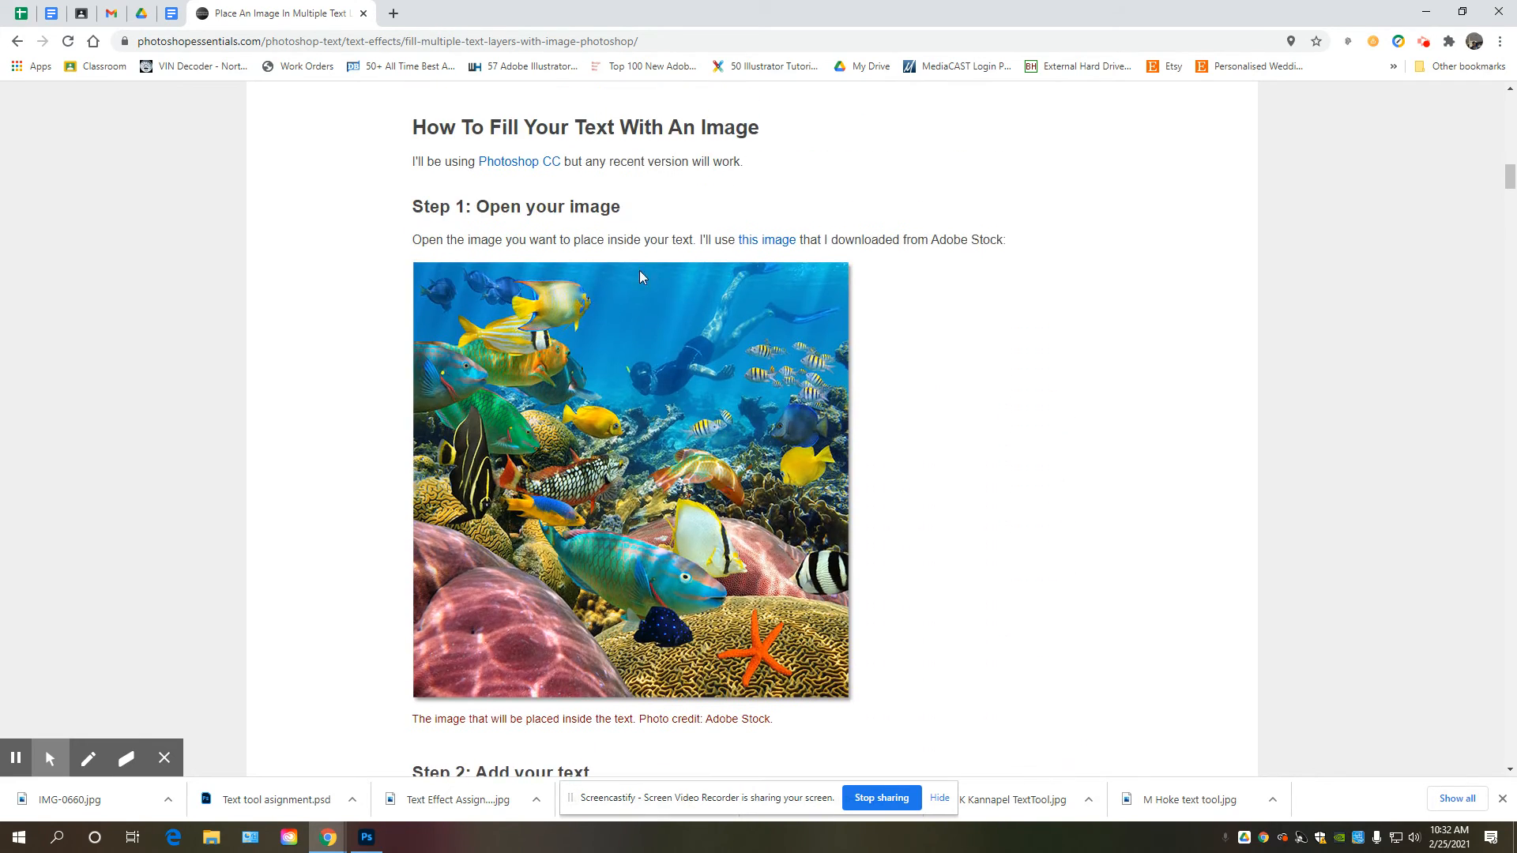
pyautogui.scroll(-8, 799, 262)
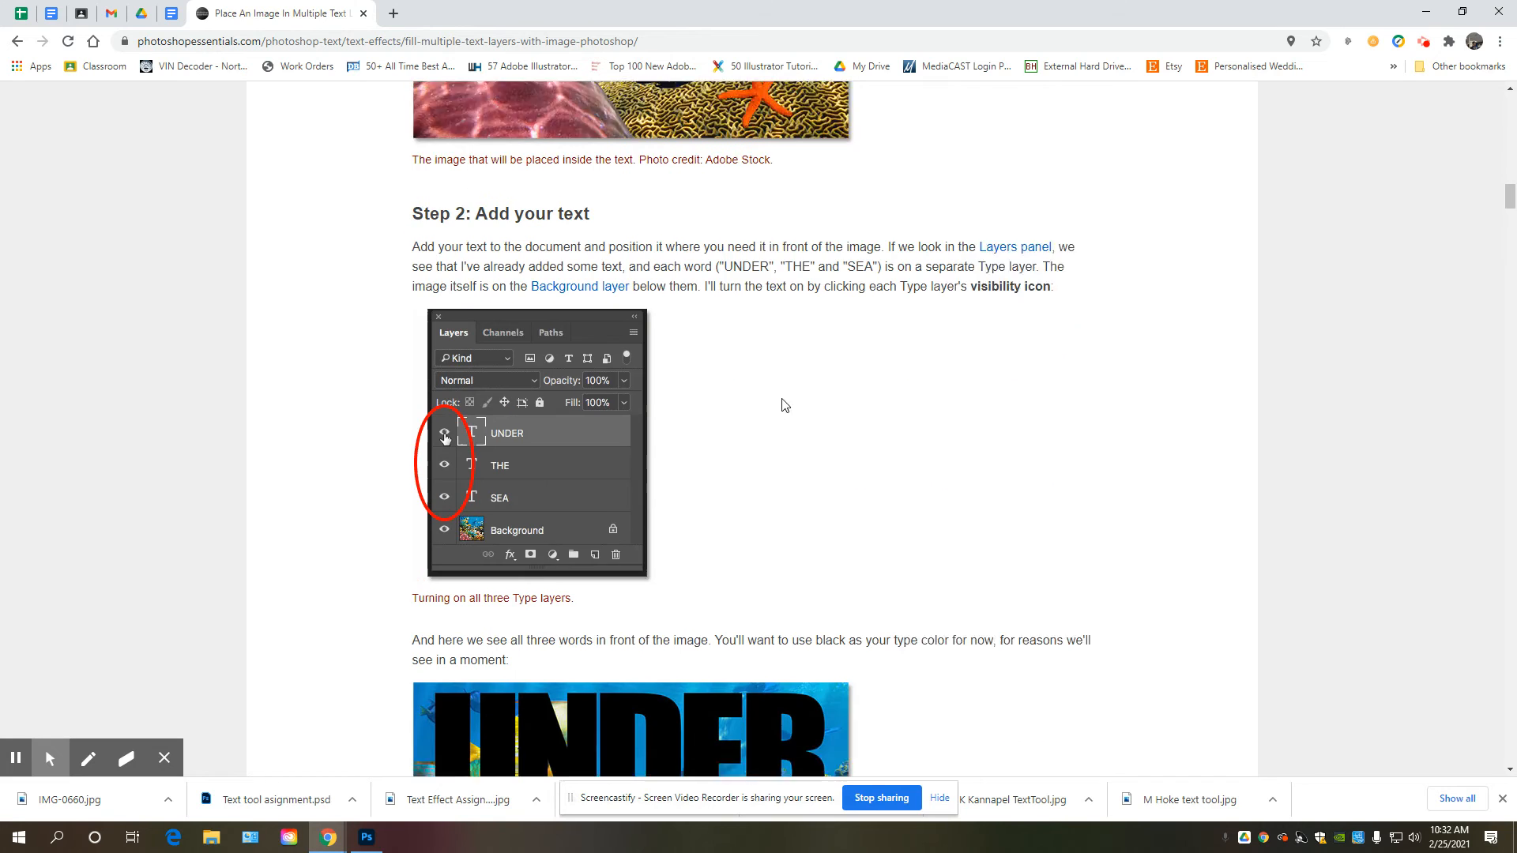
pyautogui.scroll(-5, 763, 413)
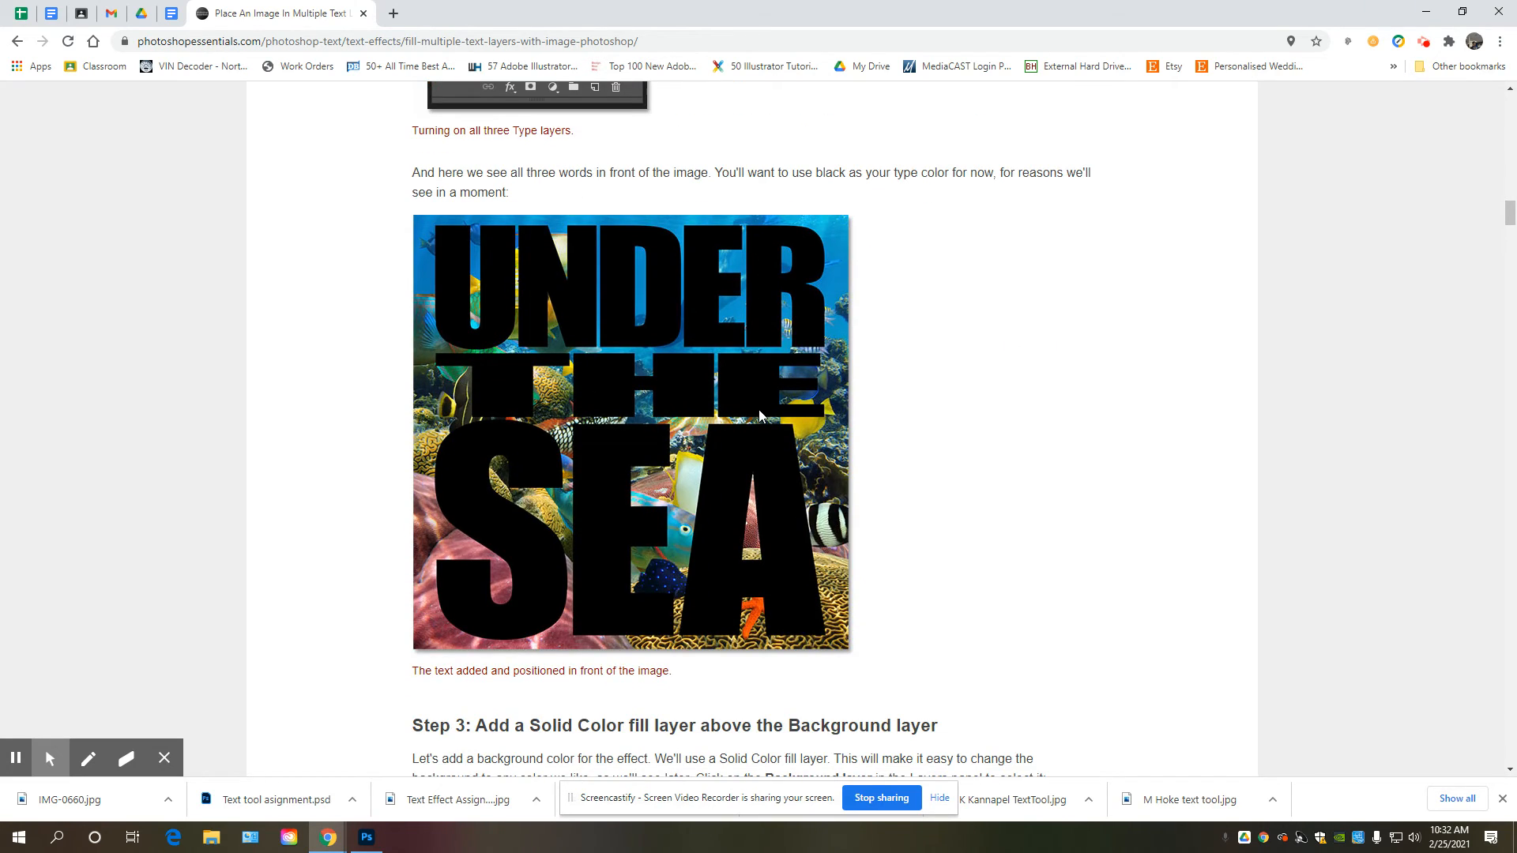
pyautogui.scroll(-7, 754, 415)
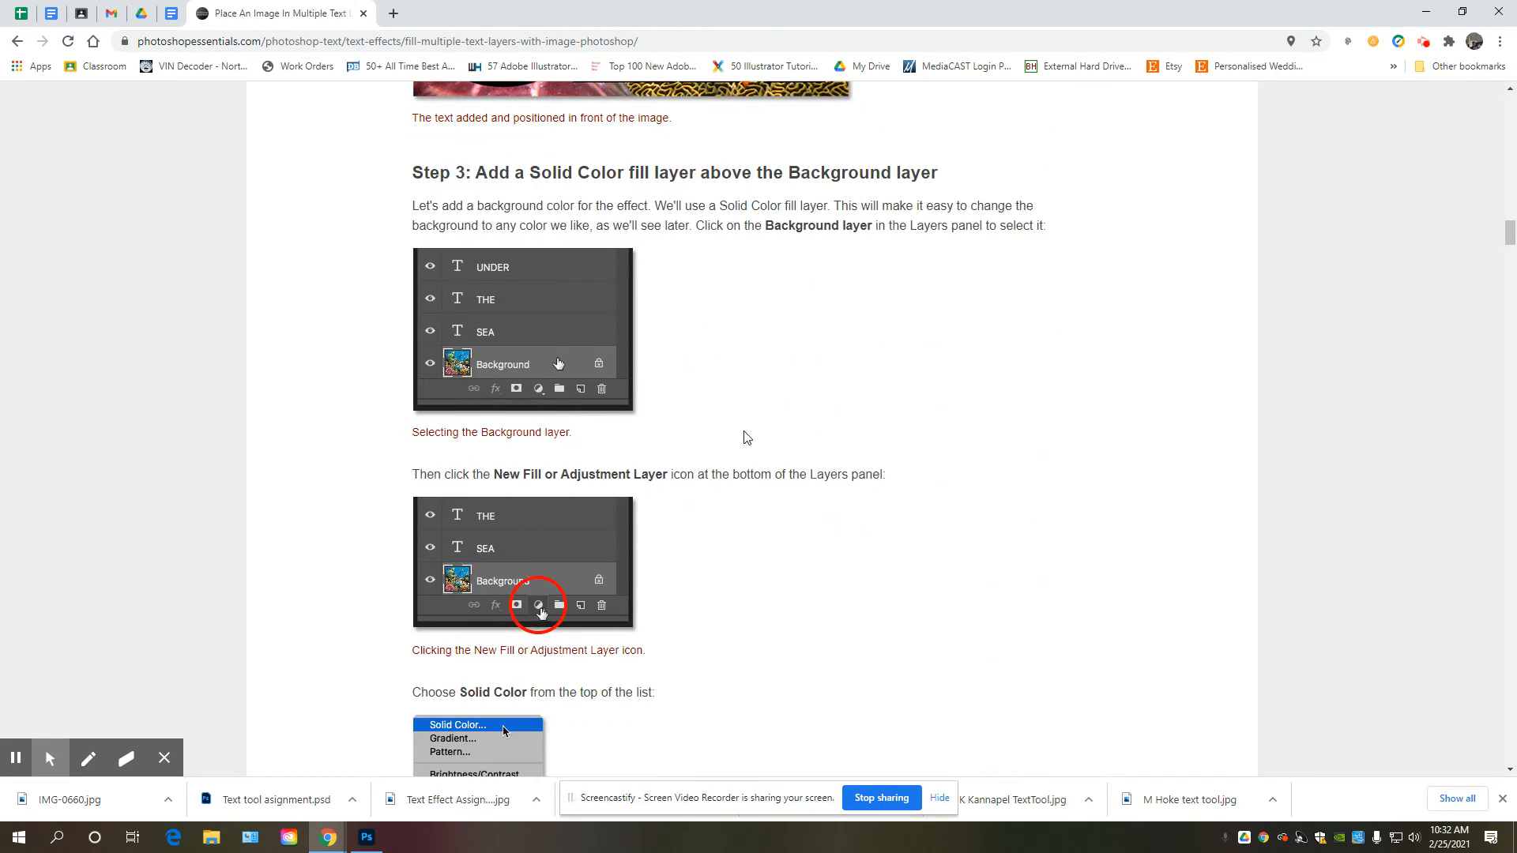
# Read the tutorial's Solid Color fill layer step, check the aquarium document in Photoshop, and return to the tutorial up to Step 4.
pyautogui.scroll(-5, 848, 556)
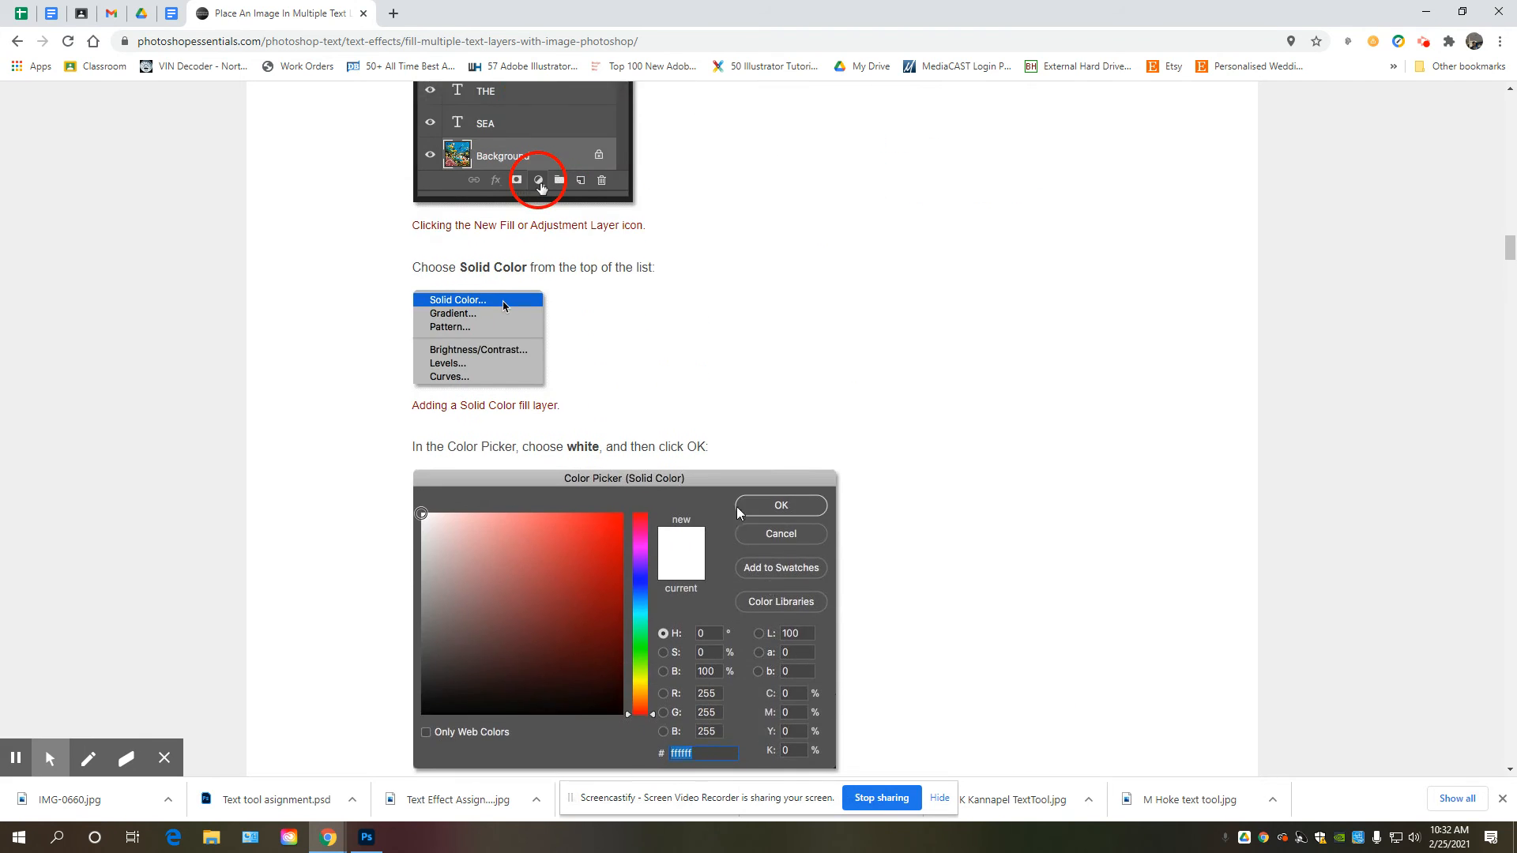
pyautogui.scroll(1, 737, 506)
pyautogui.scroll(-14, 853, 515)
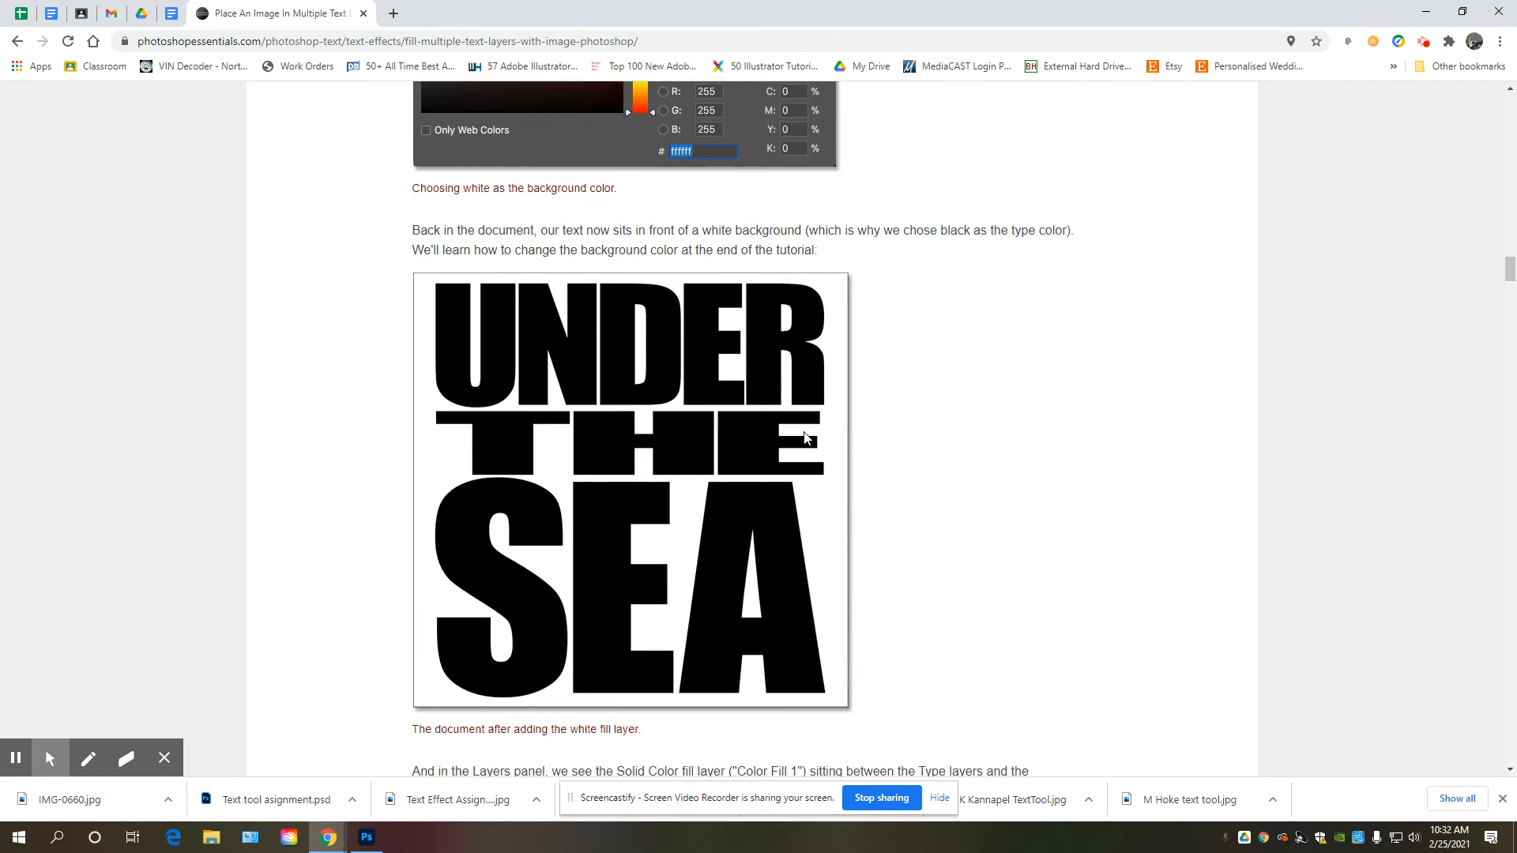
pyautogui.click(366, 838)
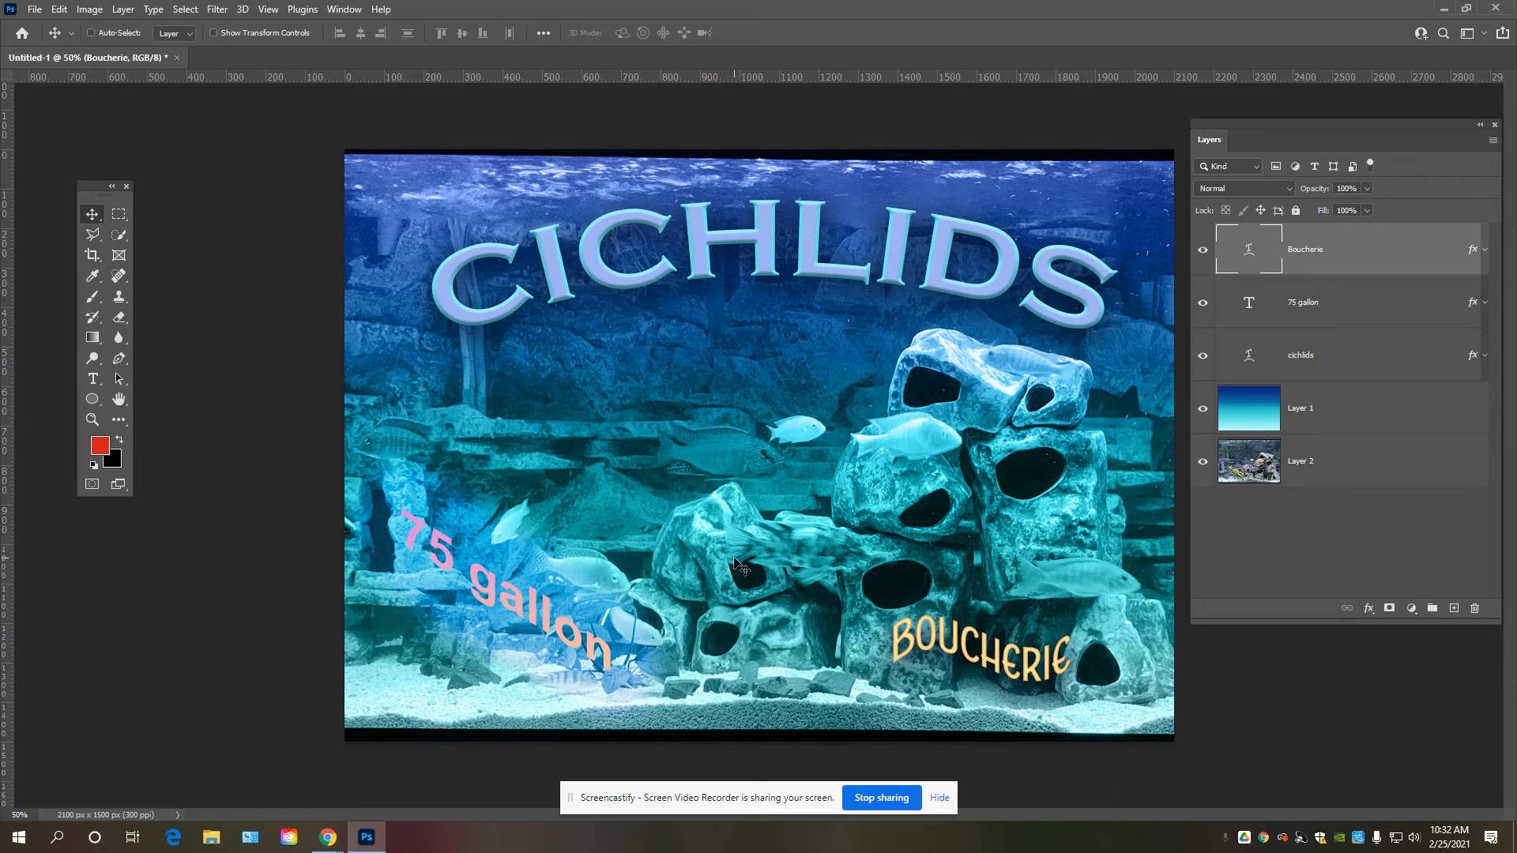
pyautogui.moveTo(328, 838)
pyautogui.click(271, 783)
pyautogui.scroll(4, 630, 470)
pyautogui.scroll(-3, 629, 470)
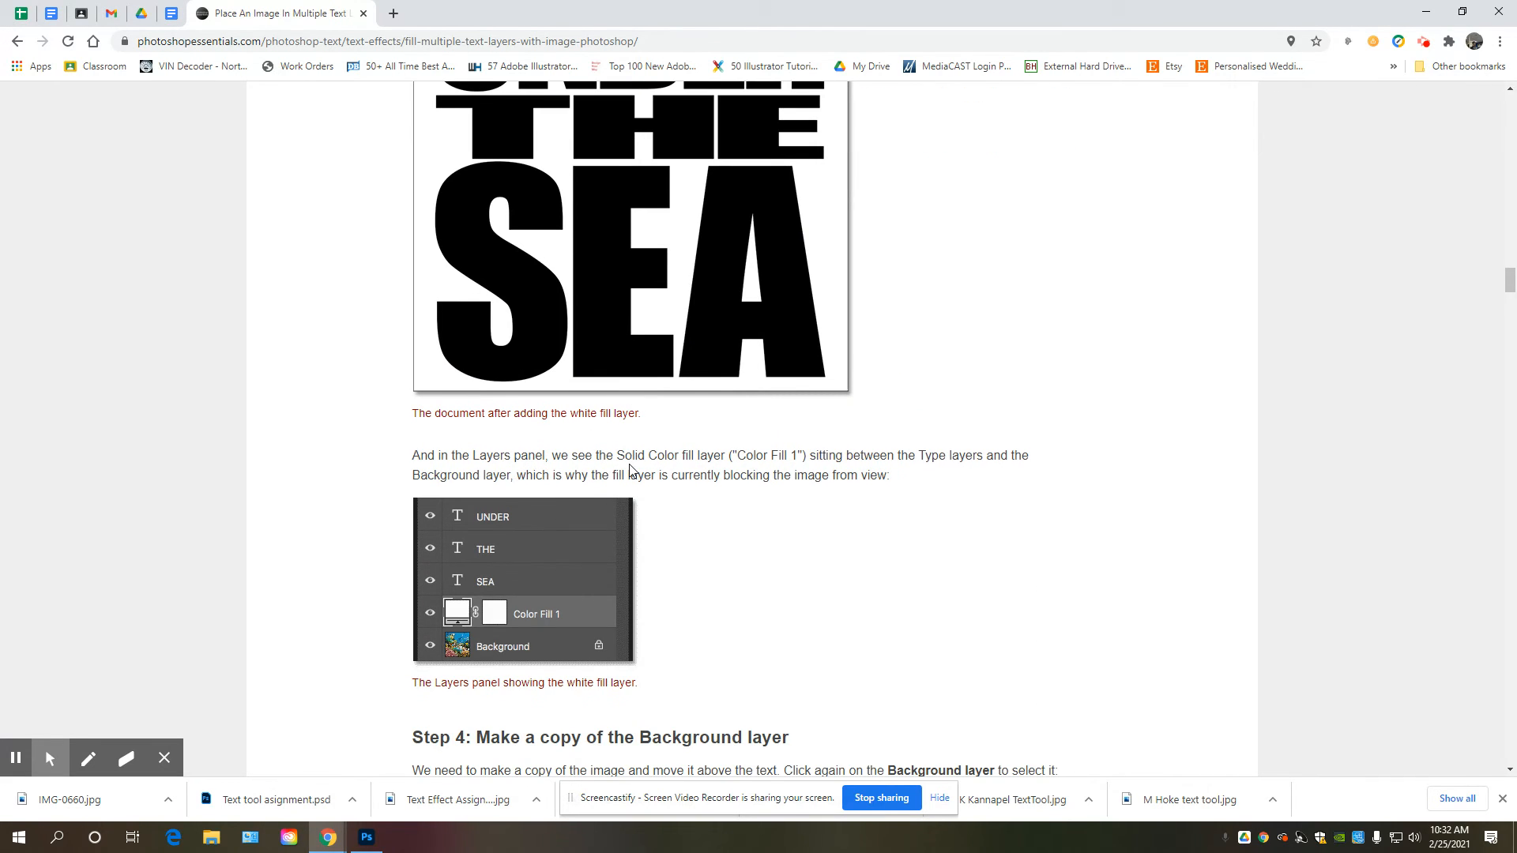
pyautogui.scroll(-8, 626, 470)
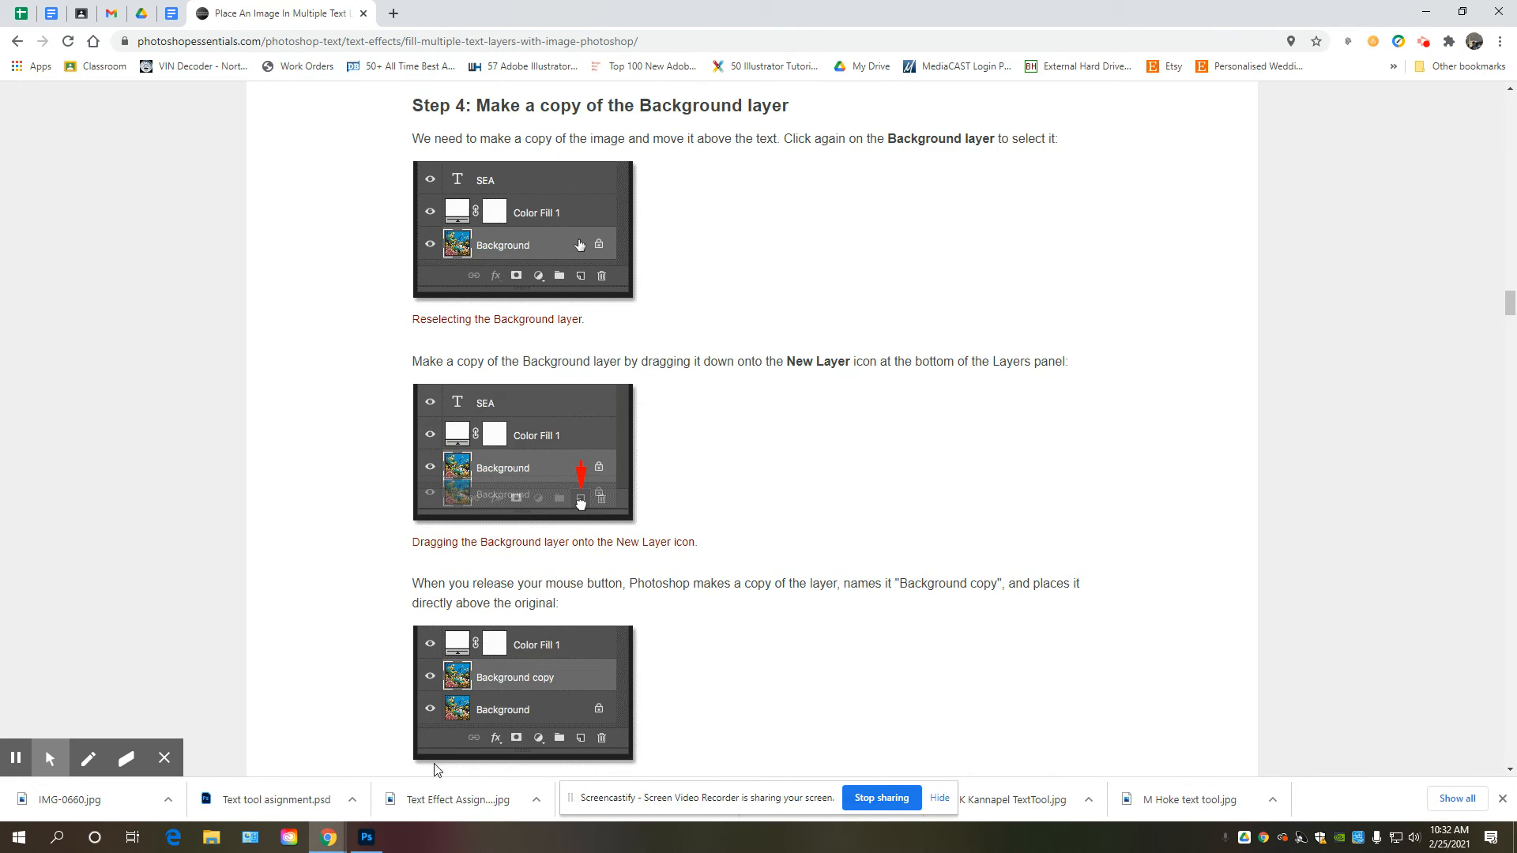
# Look at the aquarium composition in Photoshop again, then continue the tutorial in Chrome to the "Creating a clipping mask" section.
pyautogui.click(366, 838)
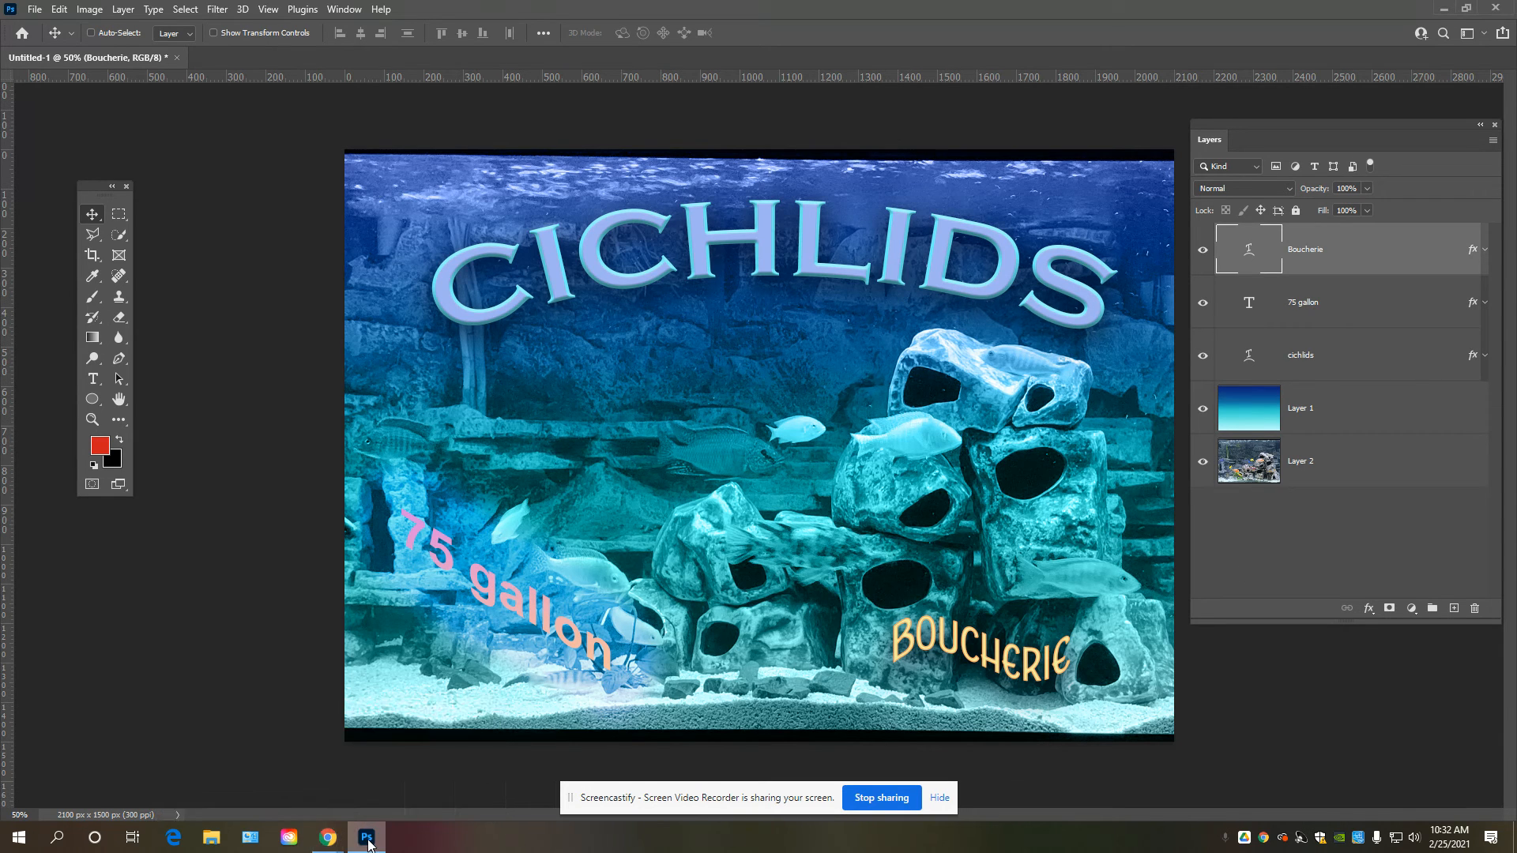
pyautogui.click(368, 839)
pyautogui.scroll(7, 310, 248)
pyautogui.scroll(-7, 310, 248)
pyautogui.scroll(-20, 308, 248)
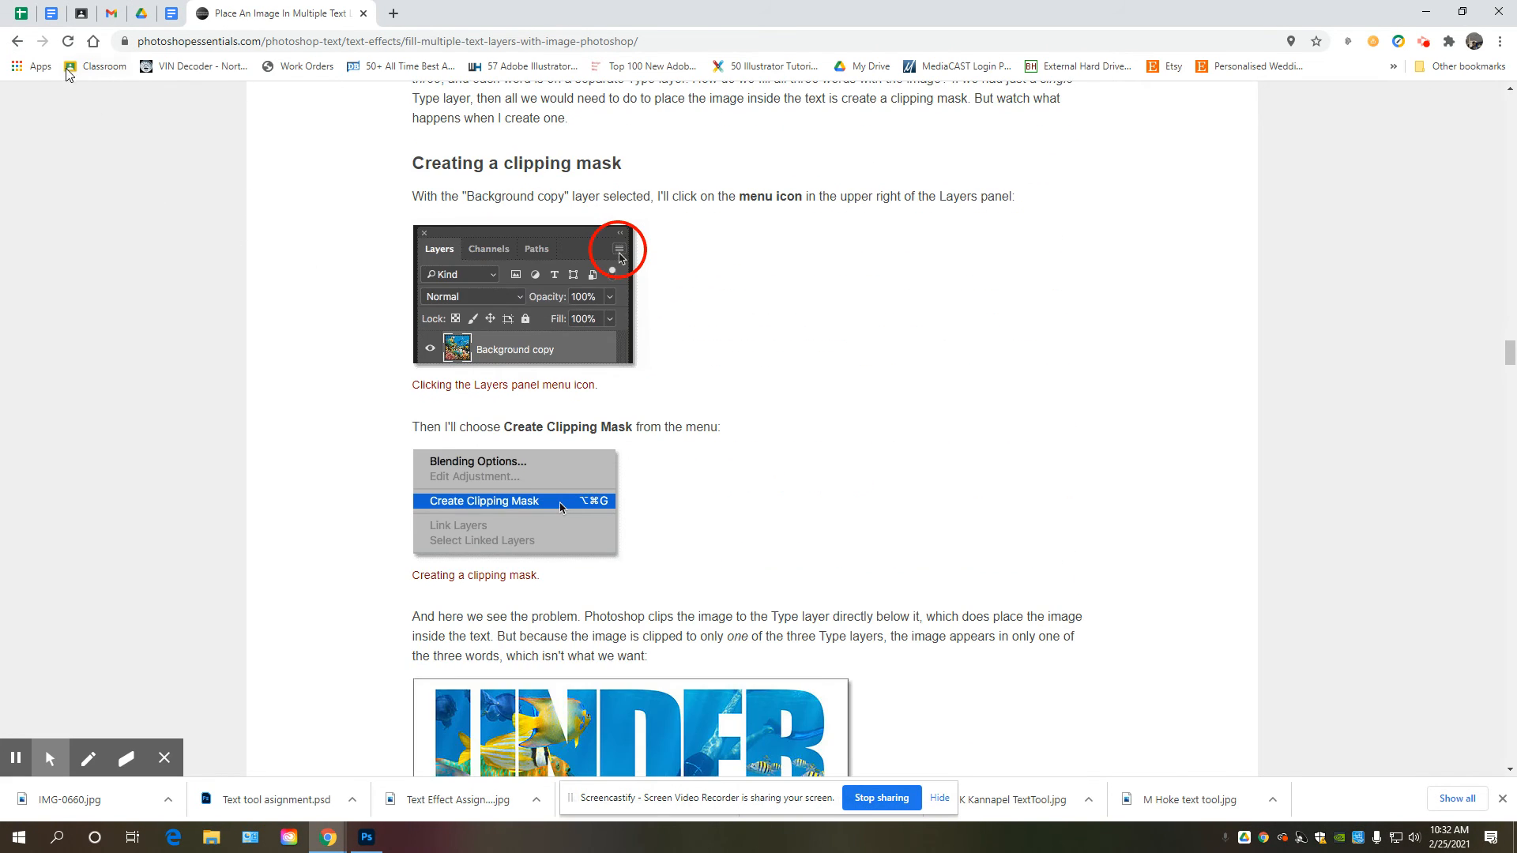
# Go back to the Photoshop Essentials text effects list and browse the remaining tutorials to the end of the page.
pyautogui.click(16, 44)
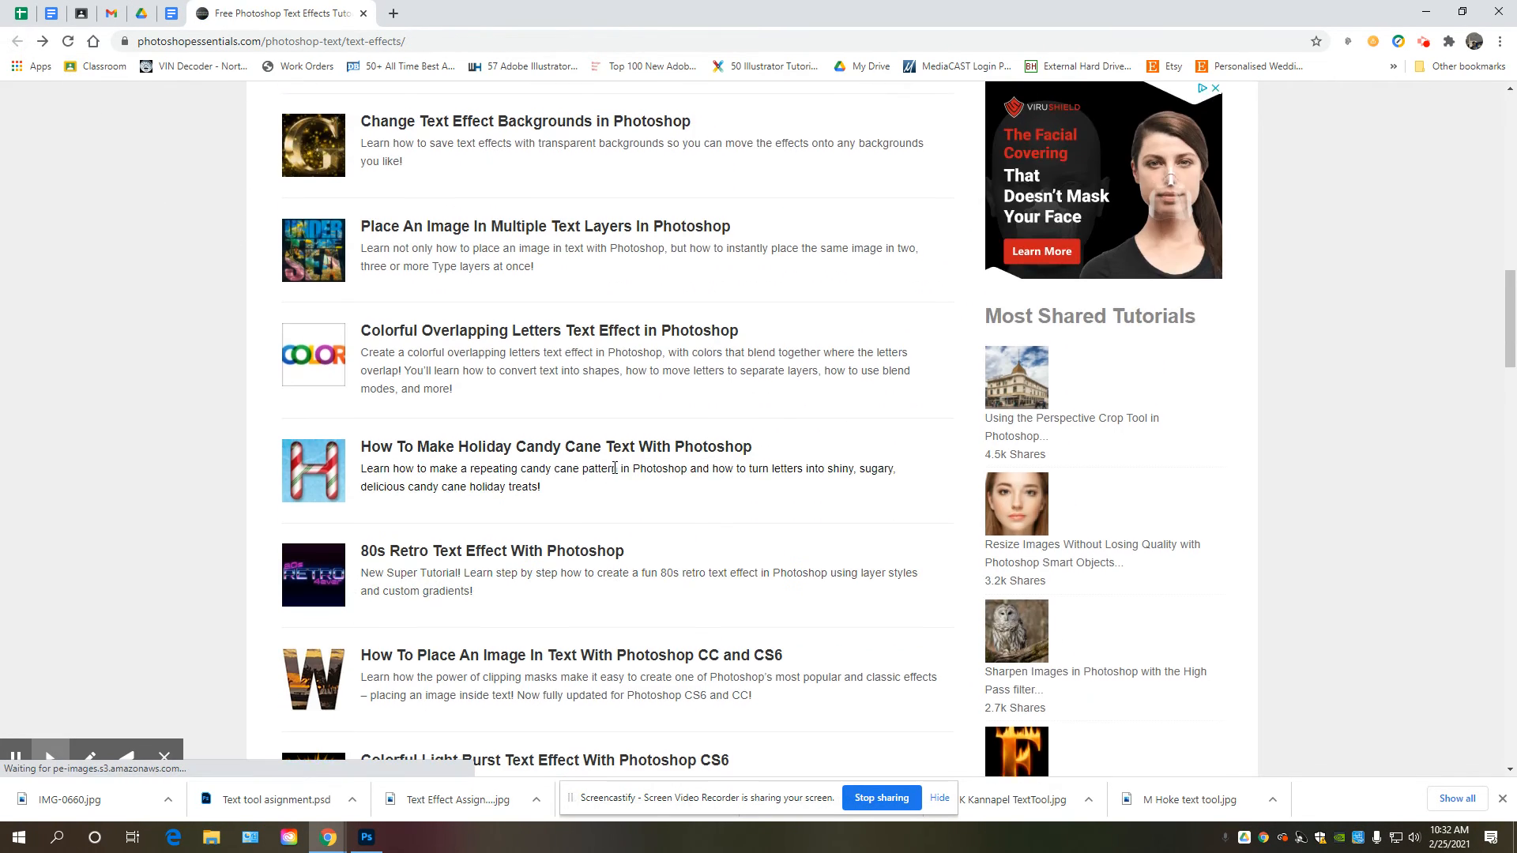
pyautogui.scroll(-12, 588, 482)
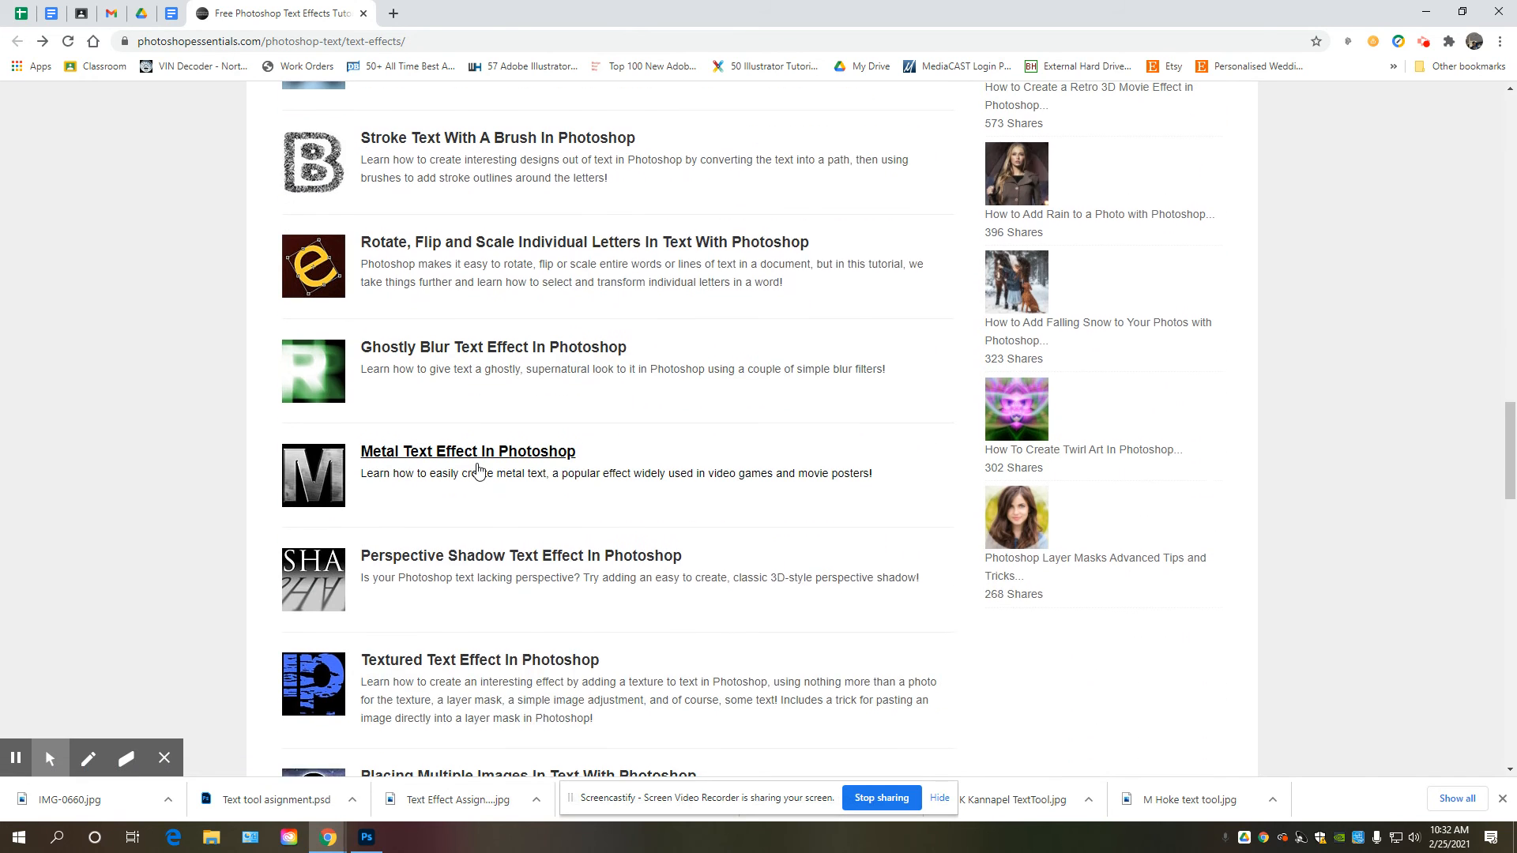
pyautogui.scroll(-4, 477, 469)
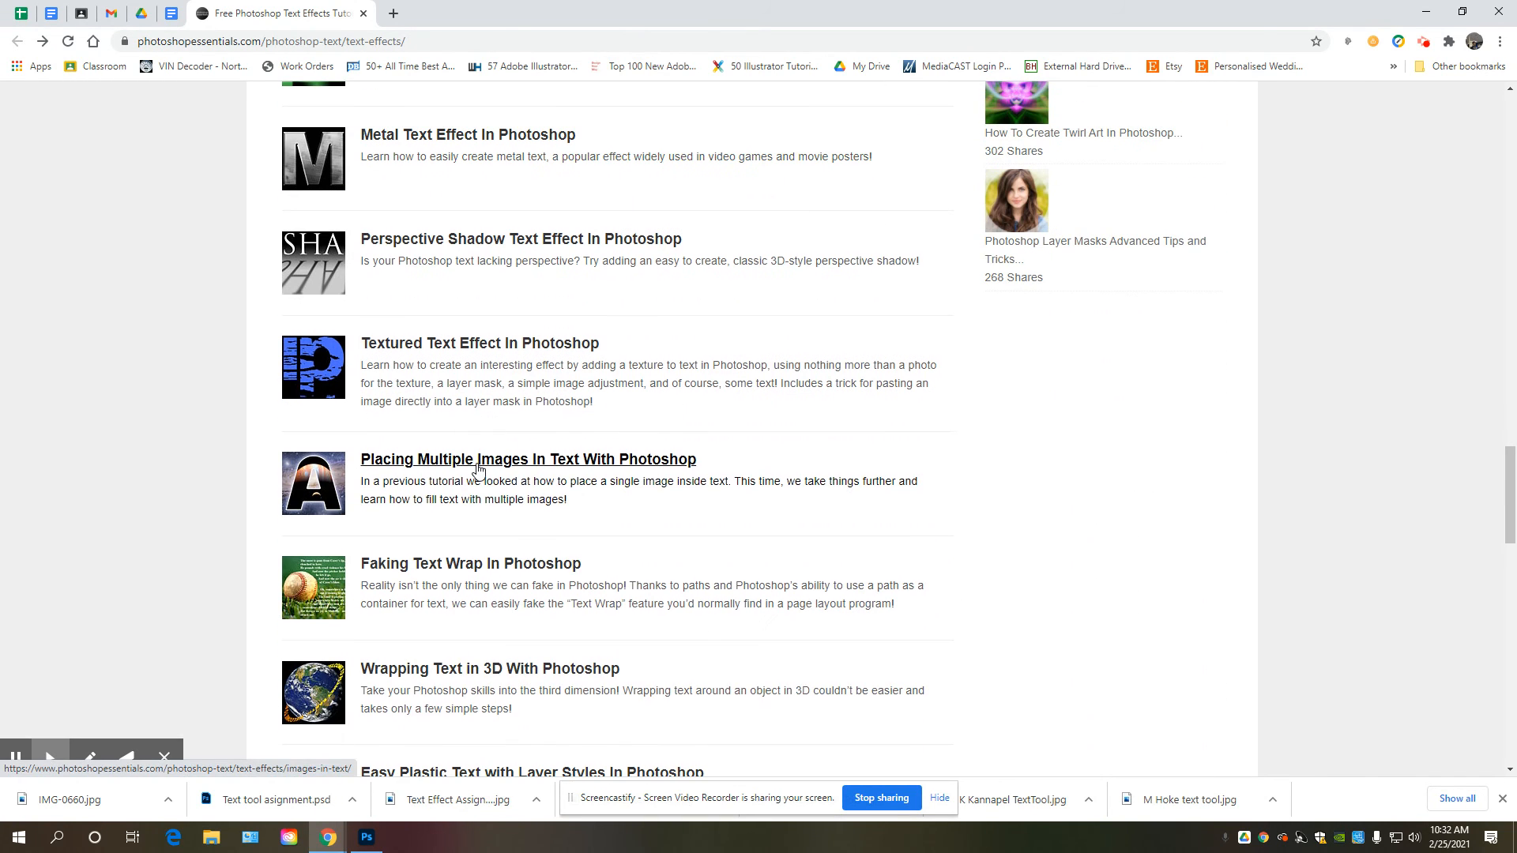
pyautogui.scroll(-3, 477, 470)
pyautogui.scroll(-3, 477, 469)
pyautogui.scroll(-6, 478, 470)
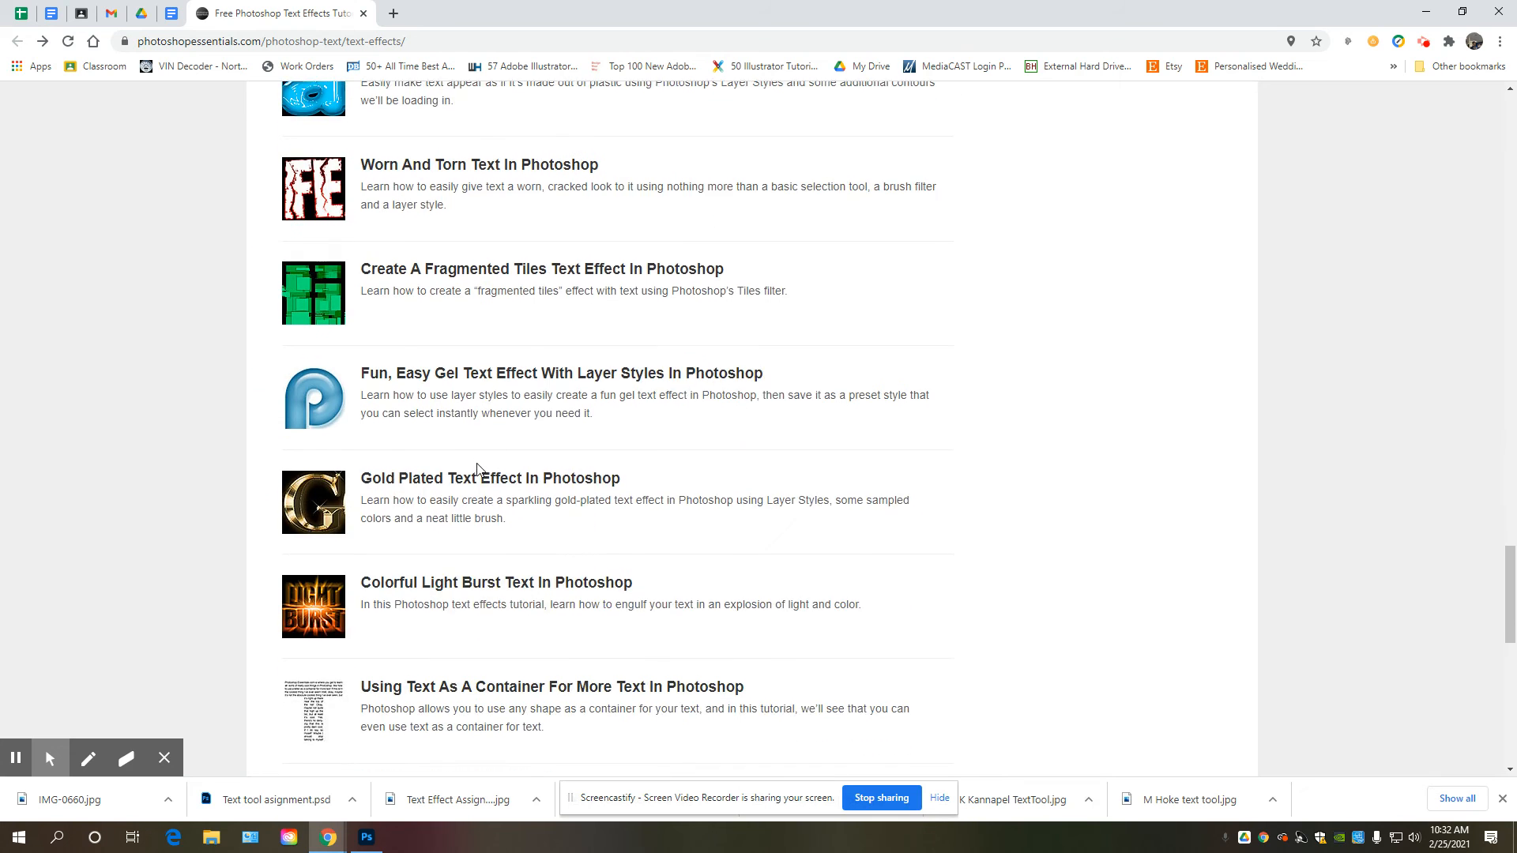
pyautogui.scroll(-8, 477, 470)
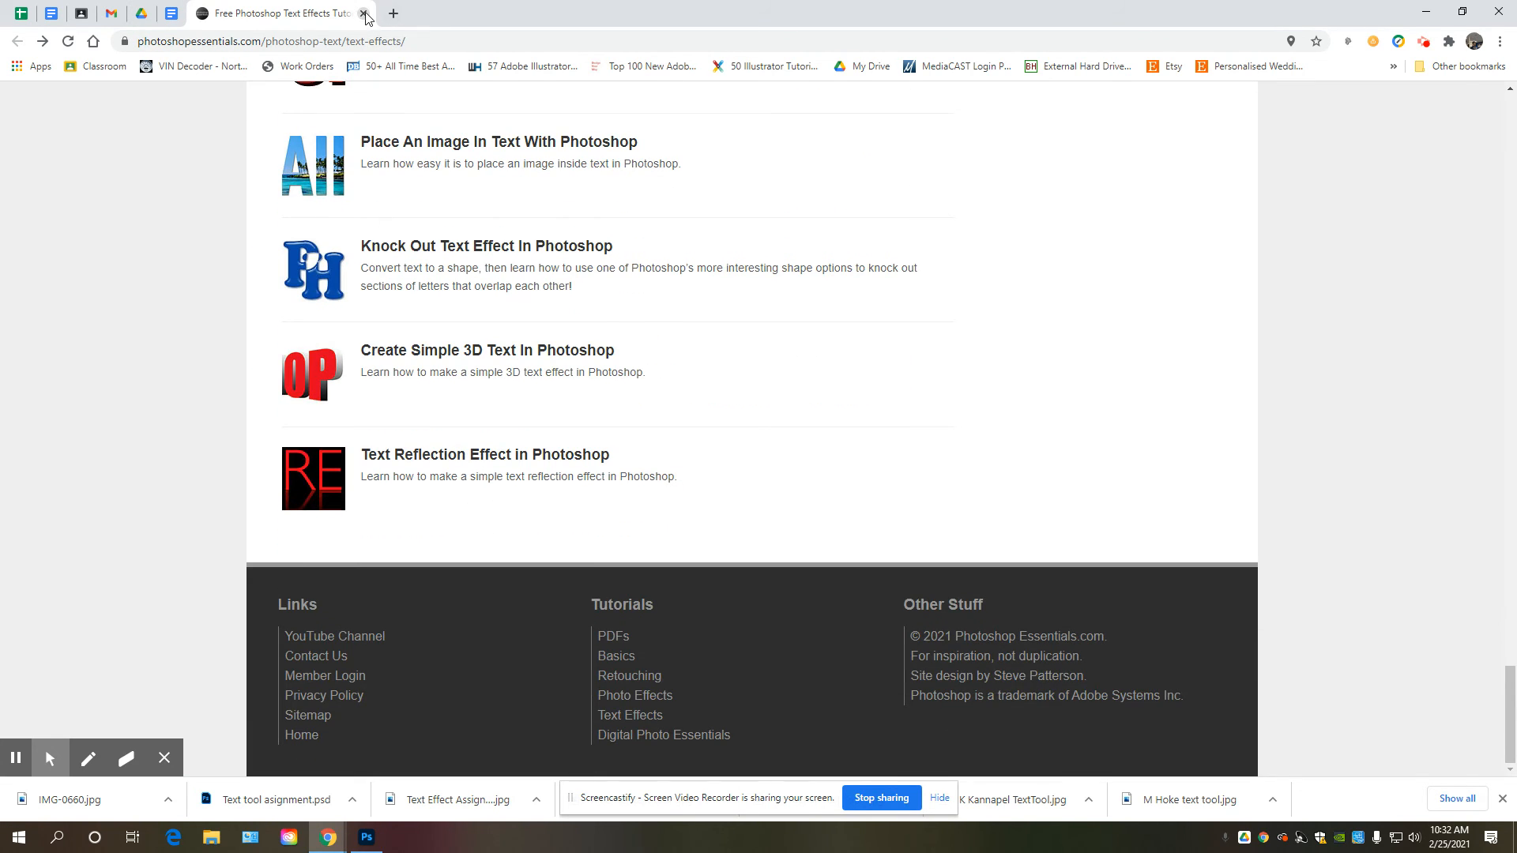
# Close the text effects page and search Google in a new tab for "photoshop text tutorials for beginners".
pyautogui.click(363, 14)
pyautogui.hotkey('ctrl', 't')
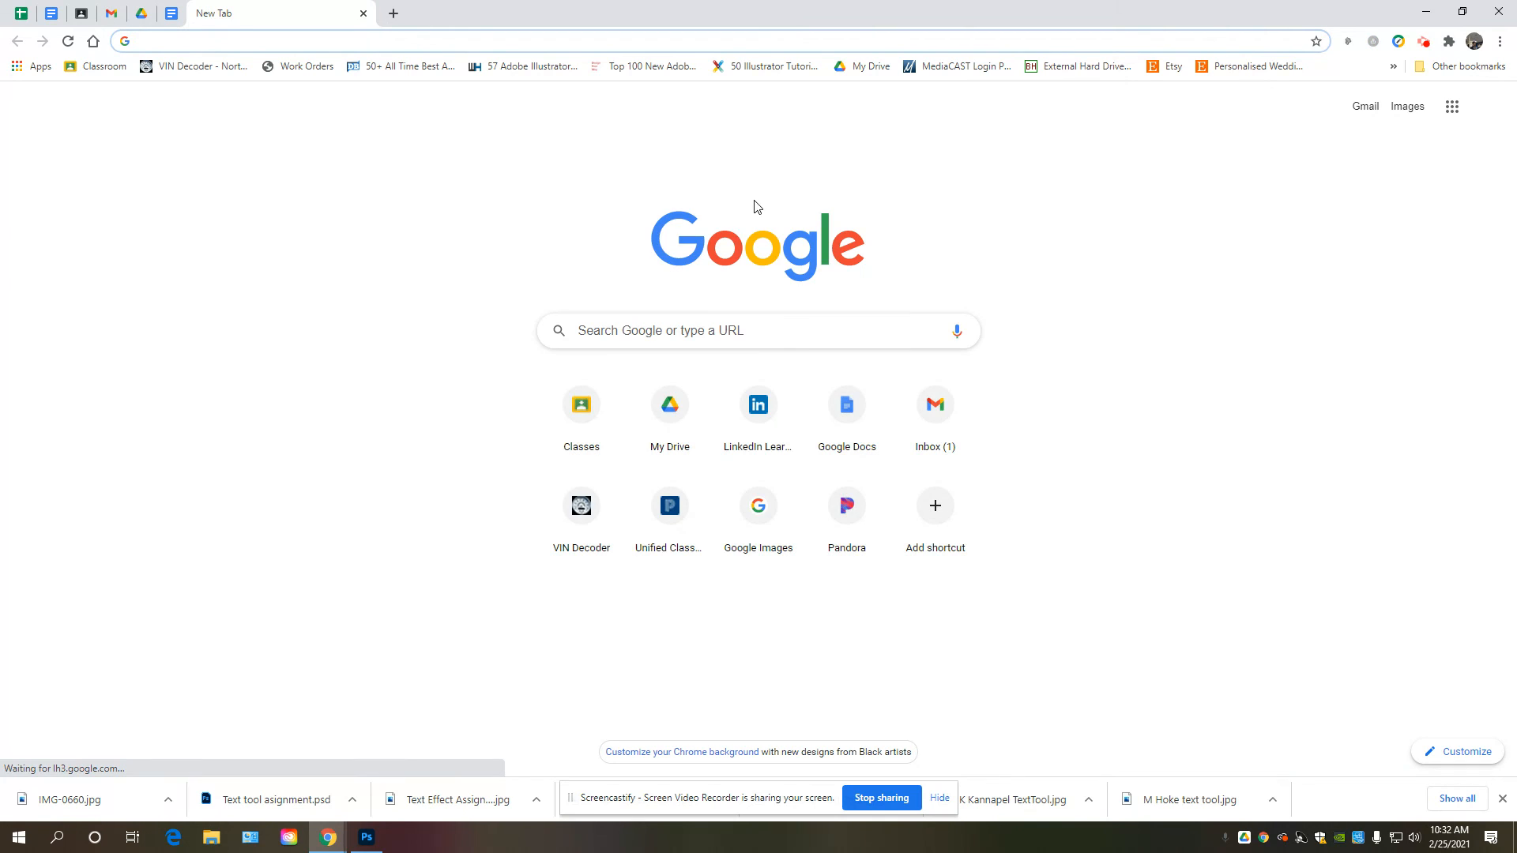
pyautogui.write('photoshop text tutorials for beginners')
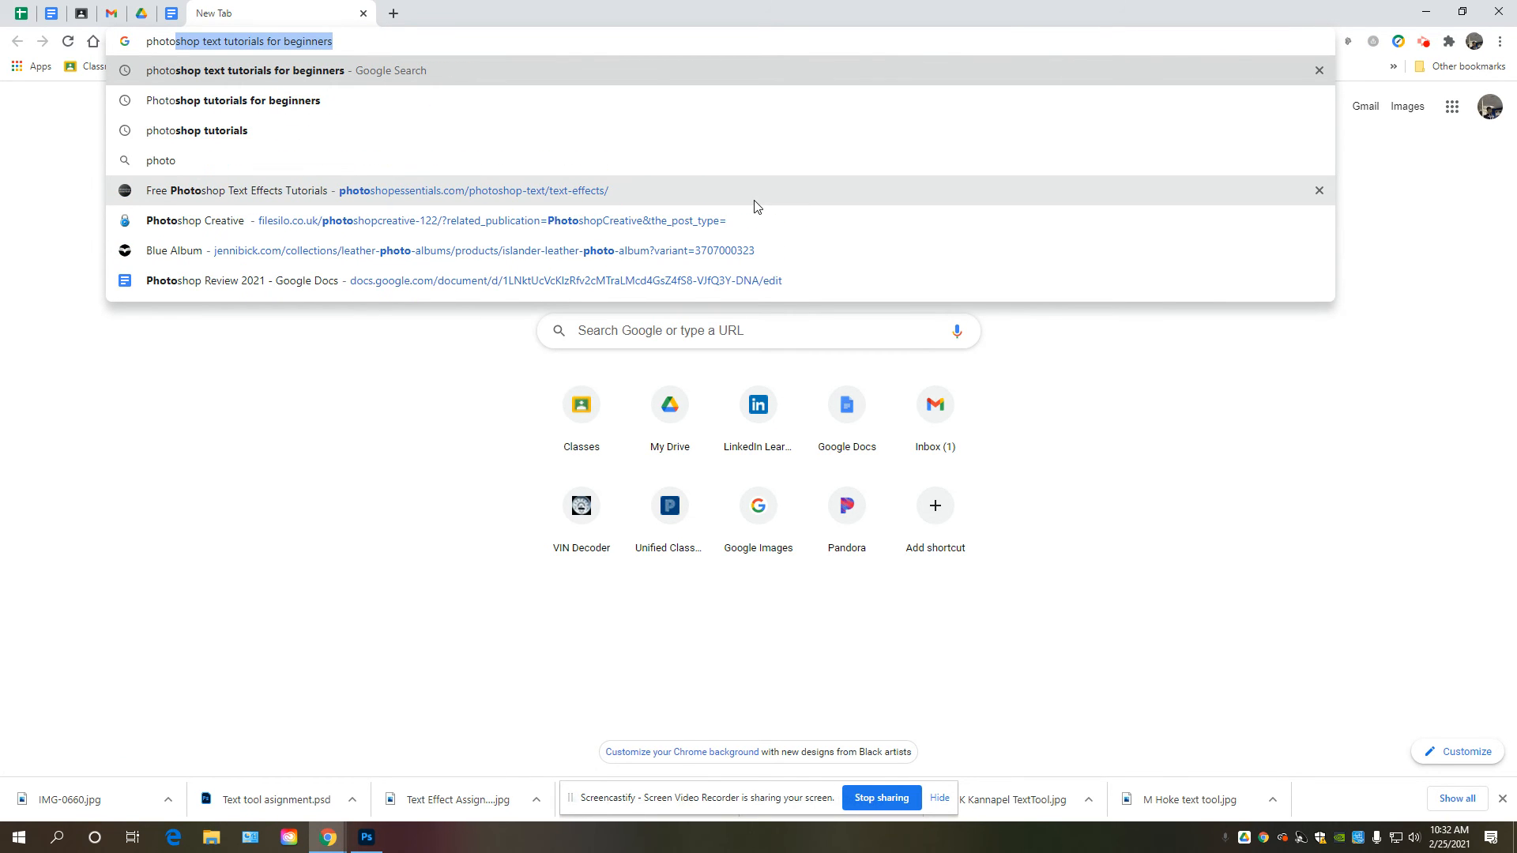
pyautogui.press('Return')
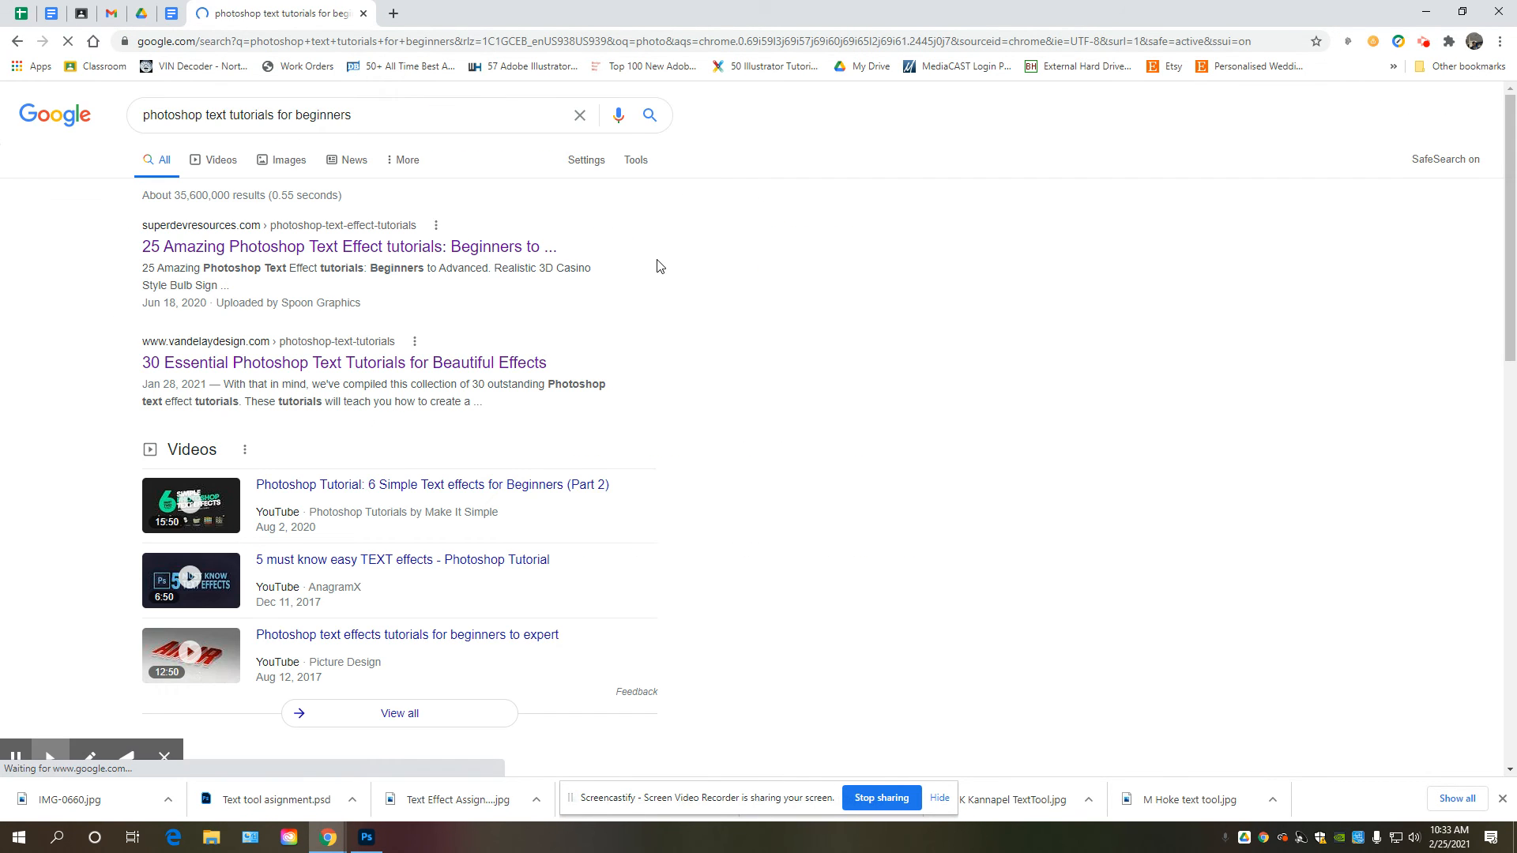
# Open the "25 Amazing Photoshop Text Effect tutorials" article and browse its first five entries, through the stitched leather effect.
pyautogui.click(248, 249)
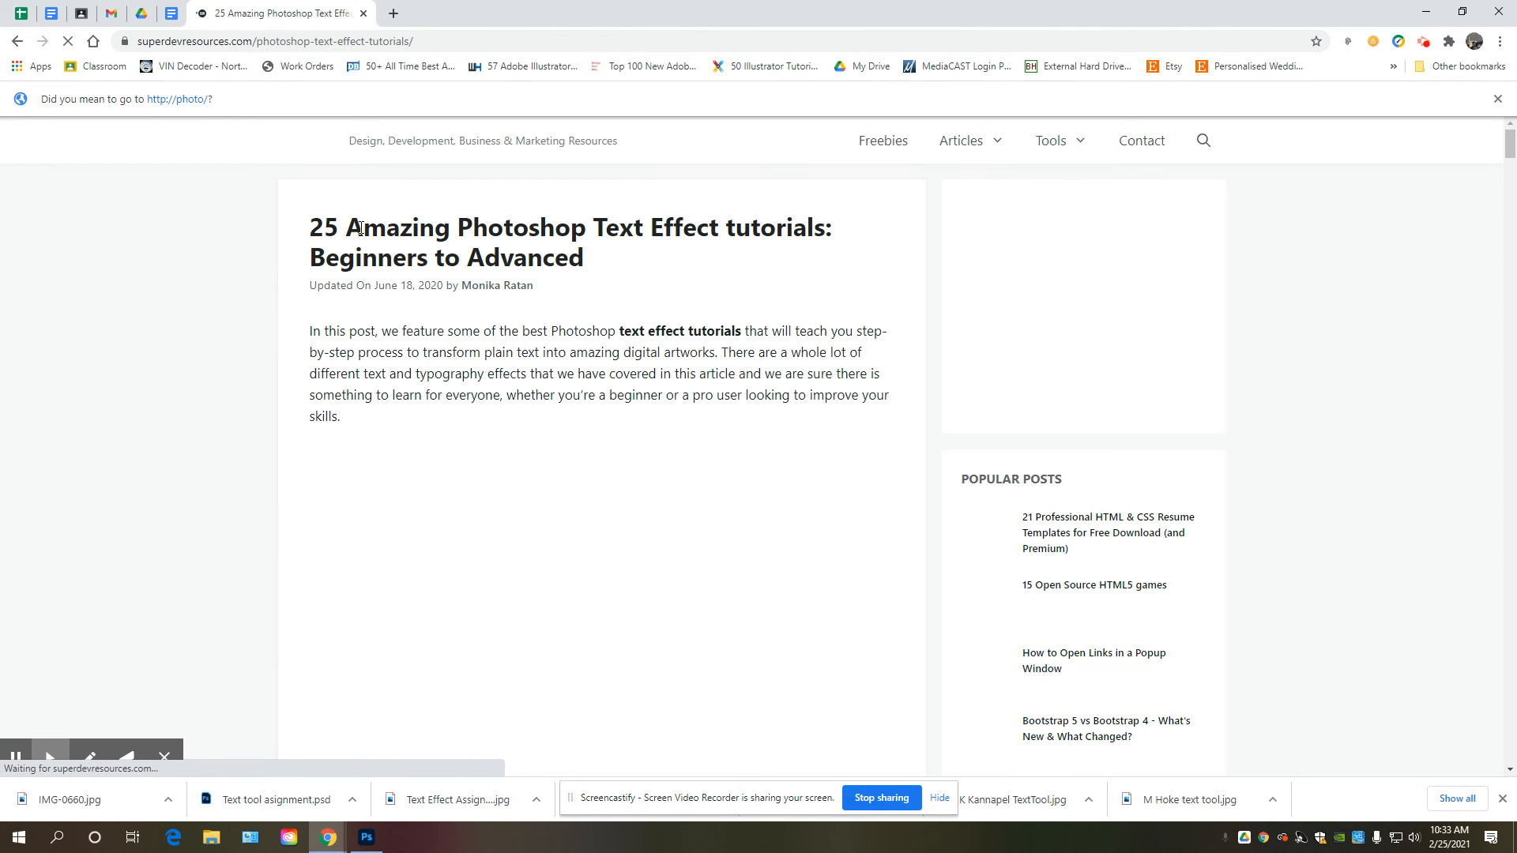
pyautogui.scroll(-3, 909, 424)
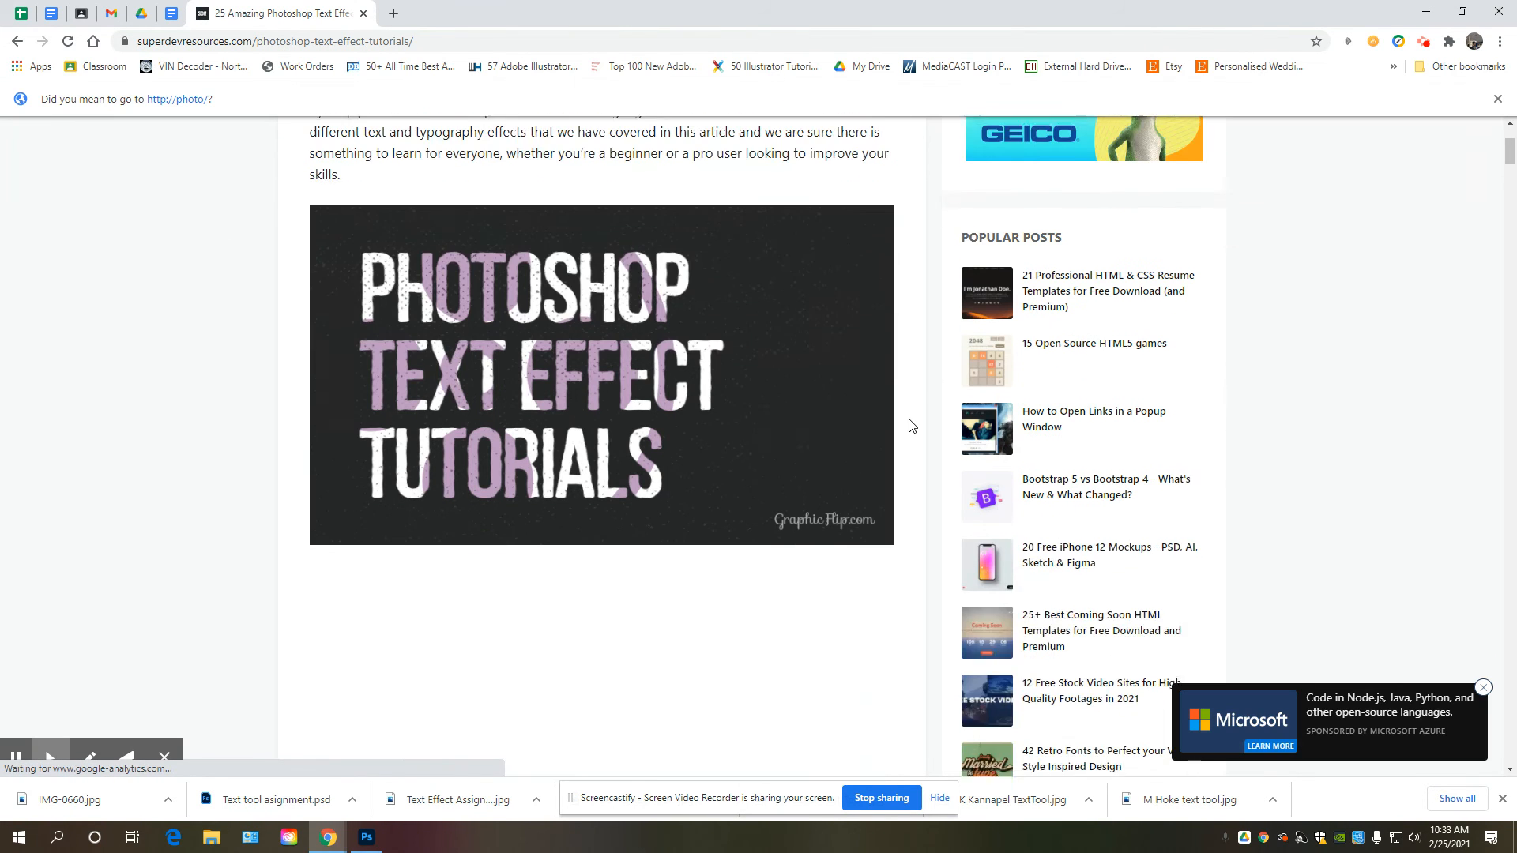
pyautogui.scroll(-10, 909, 425)
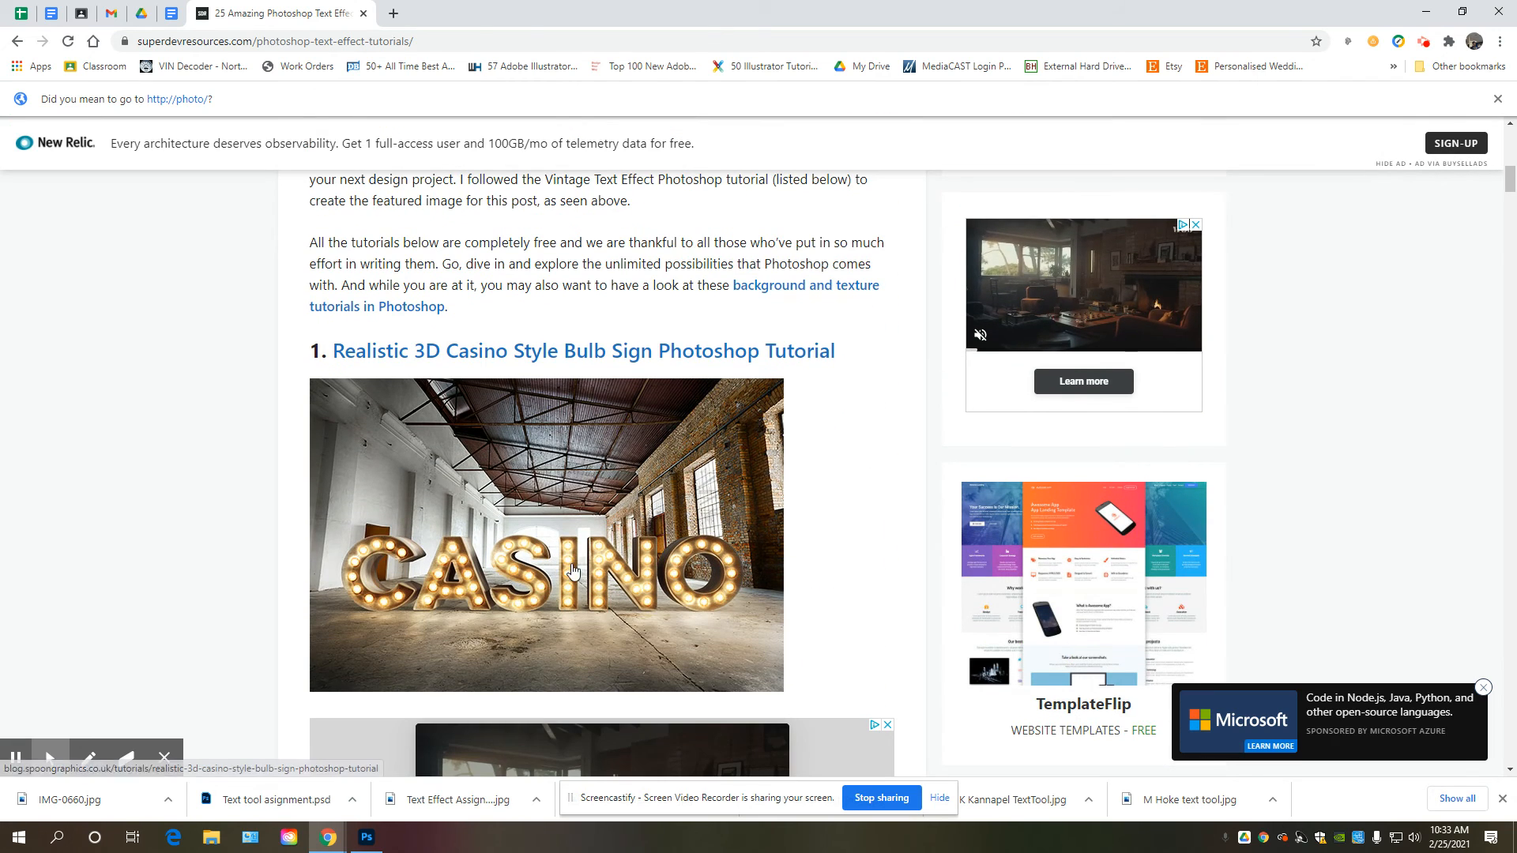
pyautogui.scroll(-2, 593, 557)
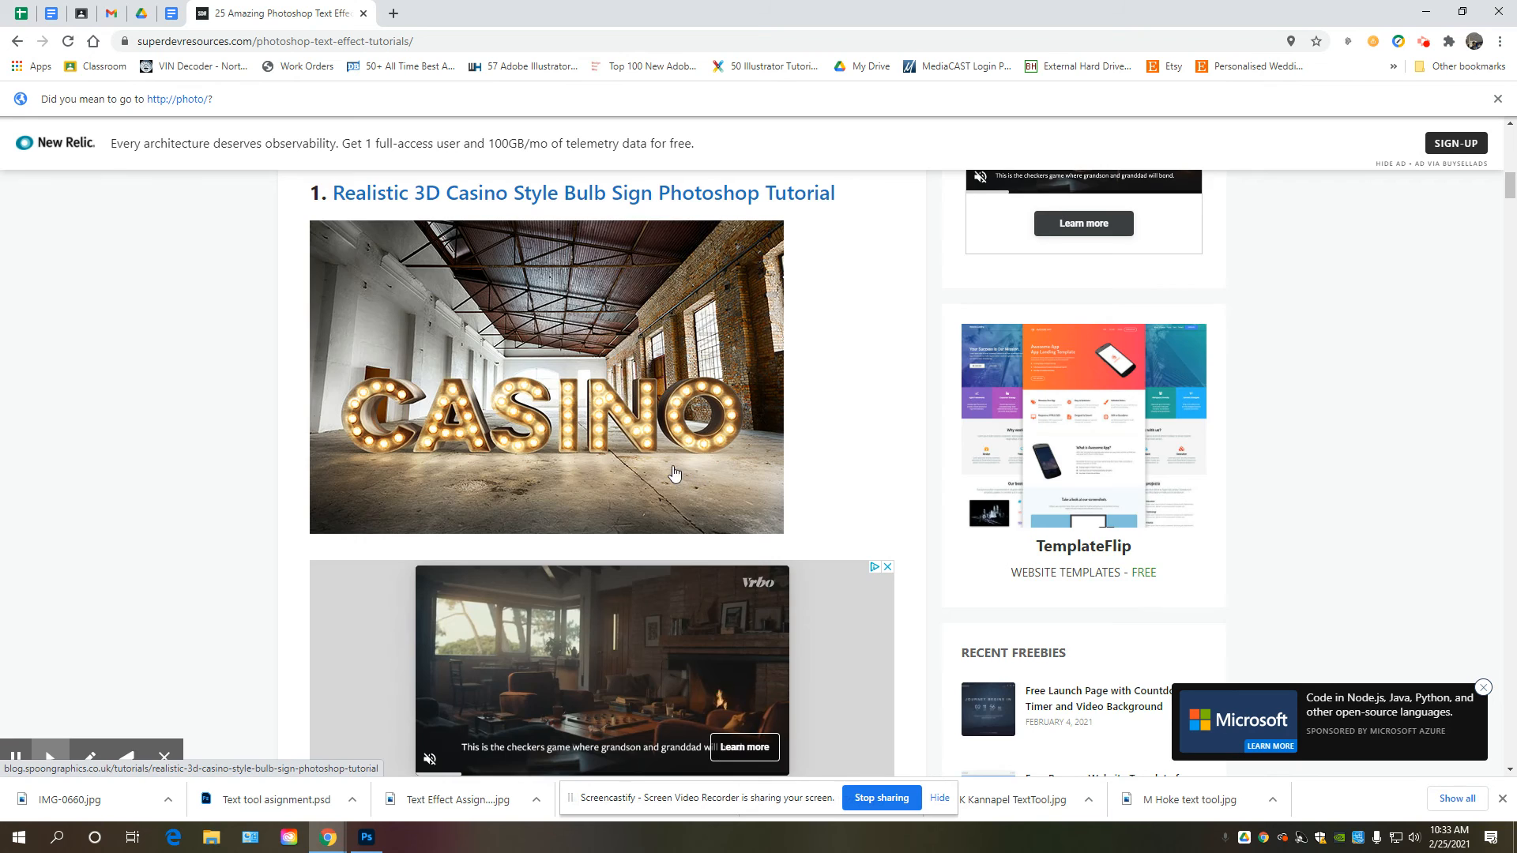
pyautogui.scroll(-10, 673, 473)
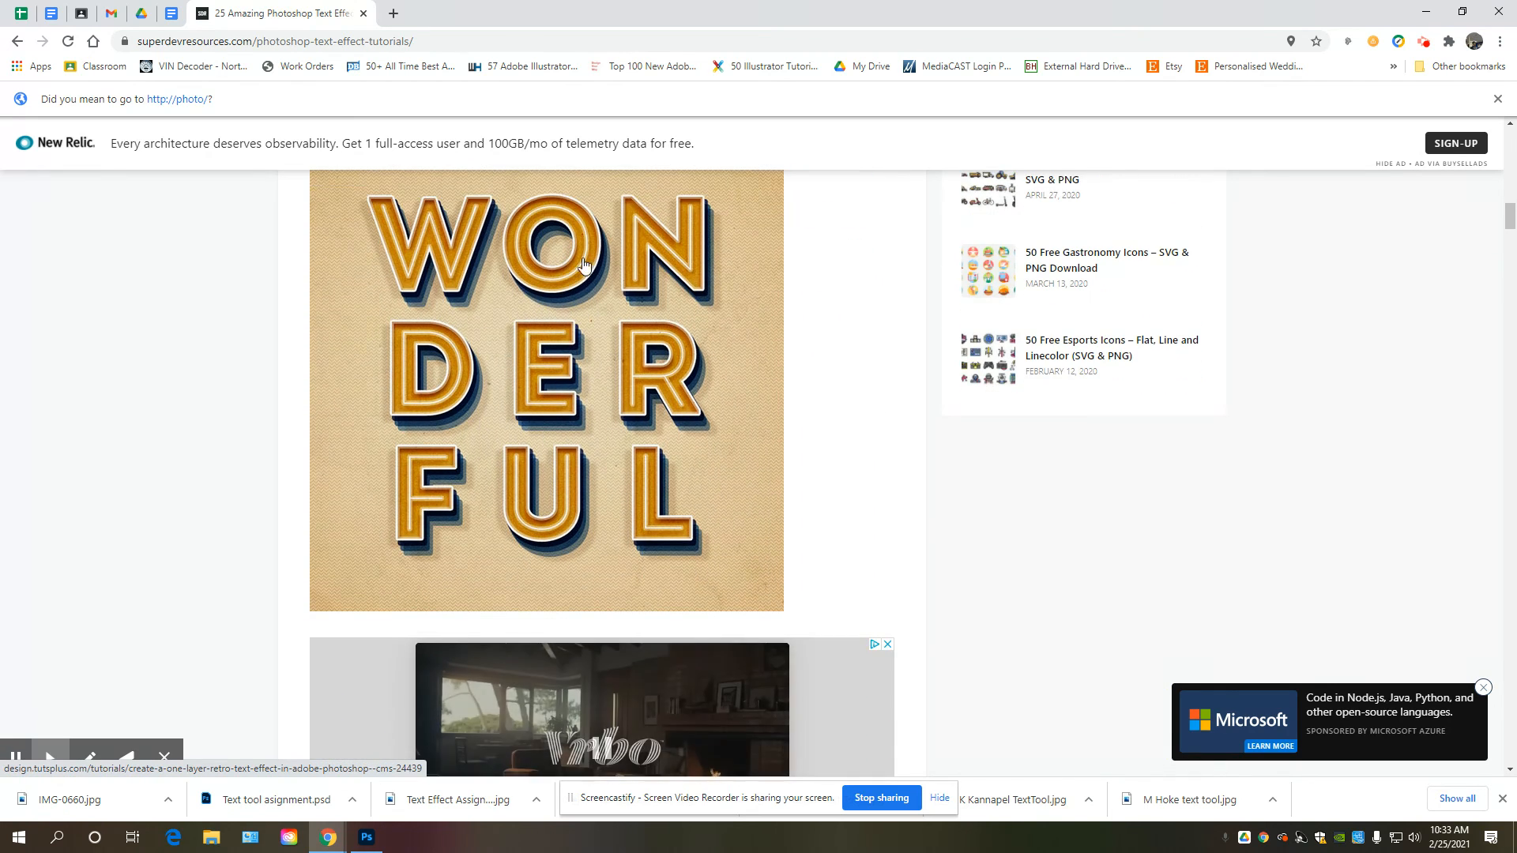
pyautogui.scroll(-12, 569, 356)
pyautogui.scroll(-15, 569, 415)
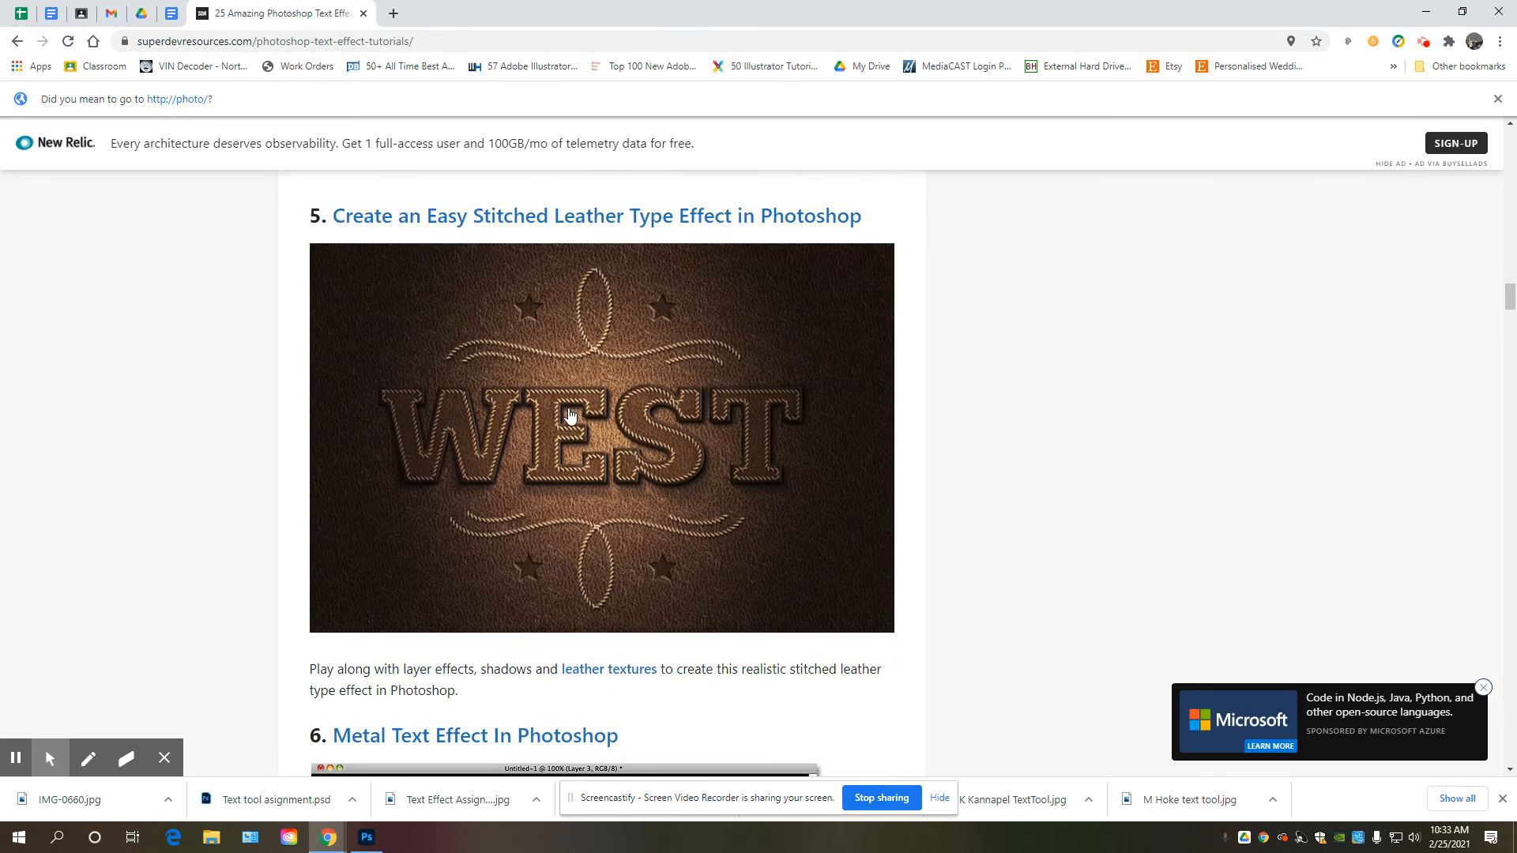
# Look through the article's entries from the Metal Text Effect to the nebula text effect.
pyautogui.scroll(-6, 569, 415)
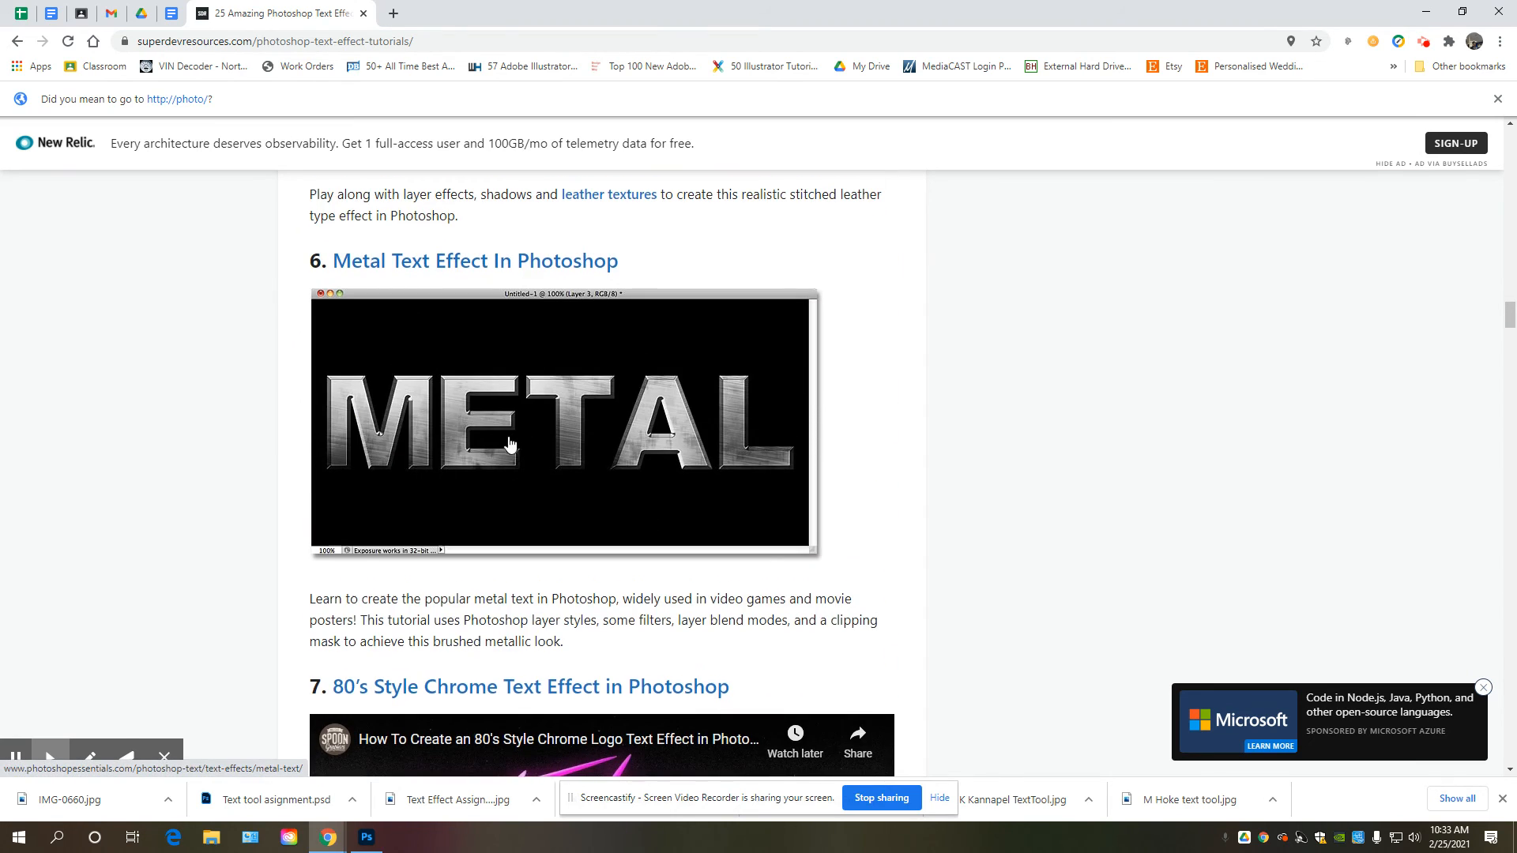
pyautogui.scroll(-5, 510, 445)
pyautogui.scroll(5, 508, 435)
pyautogui.scroll(-1, 584, 417)
pyautogui.scroll(-5, 443, 531)
pyautogui.scroll(-11, 556, 596)
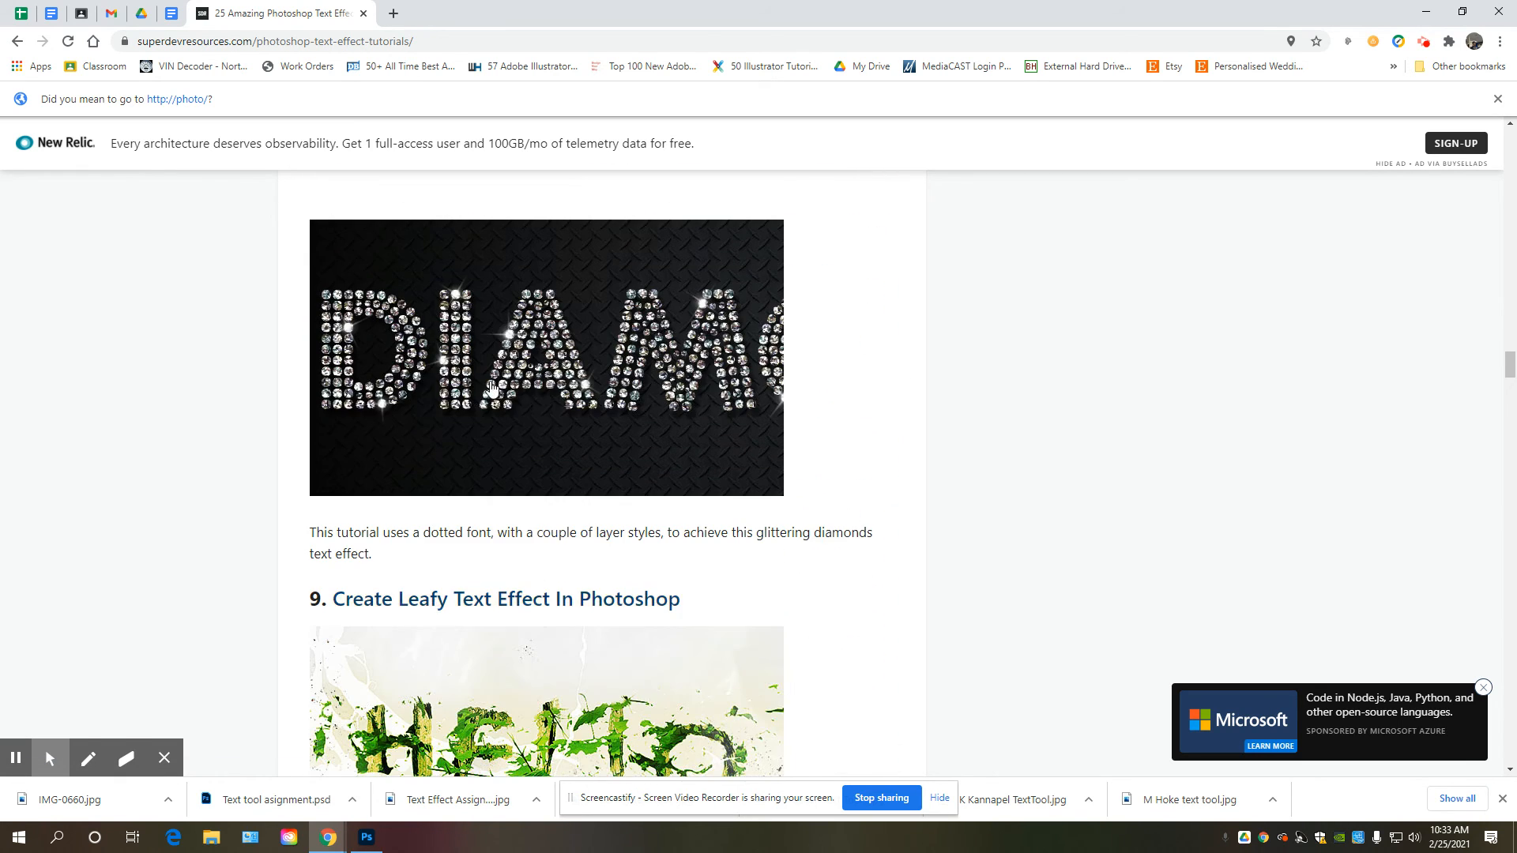
pyautogui.scroll(-4, 506, 419)
pyautogui.scroll(-1, 542, 466)
pyautogui.scroll(-4, 545, 490)
pyautogui.scroll(-8, 514, 476)
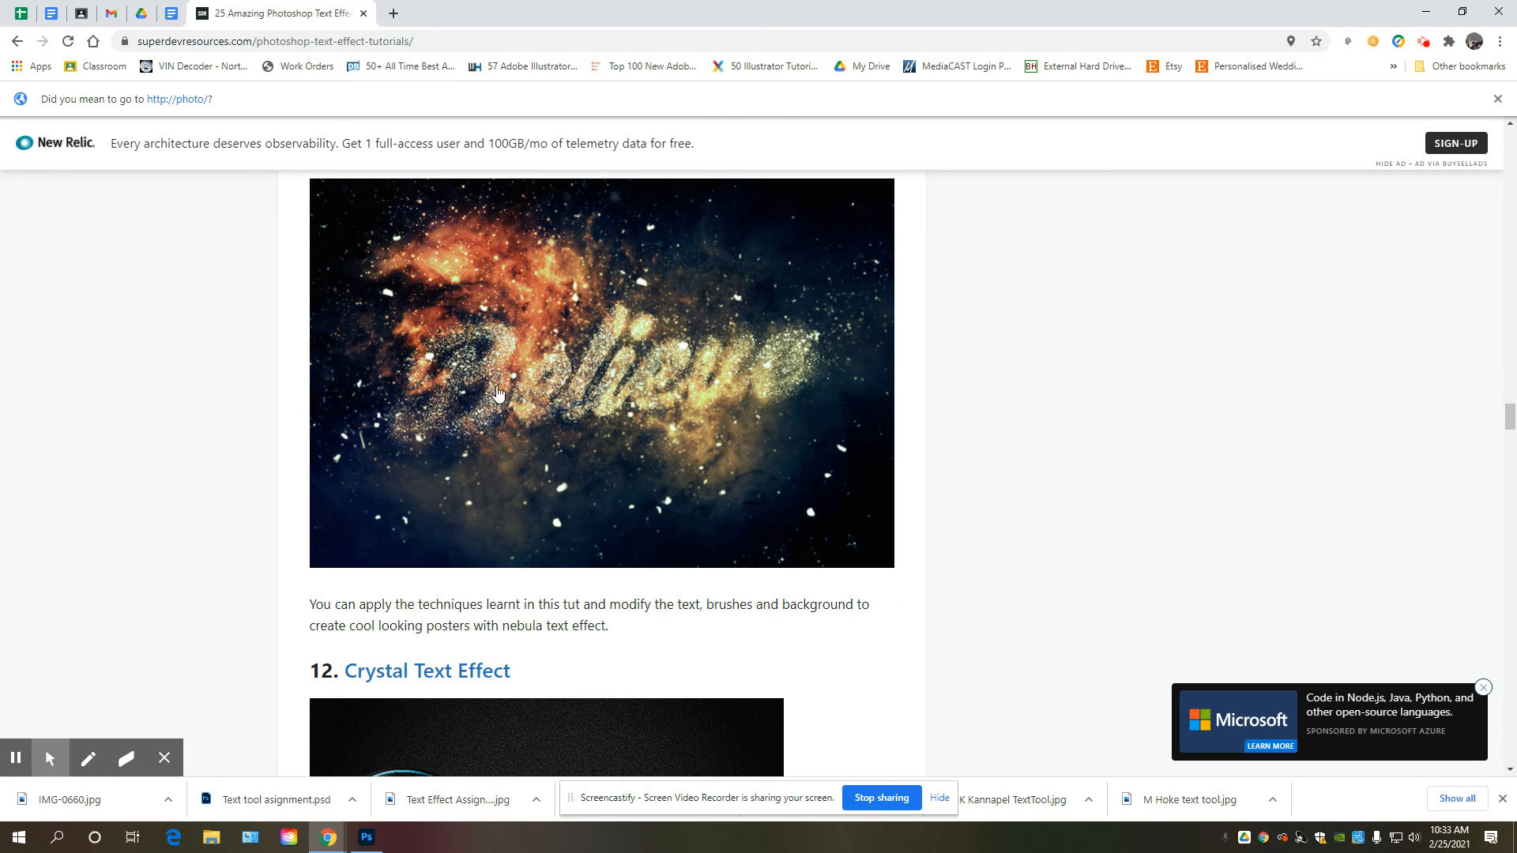
# Look through the article's entries from the Crystal Text Effect to the Candy Christmas Glass Ball tutorial.
pyautogui.scroll(-5, 589, 407)
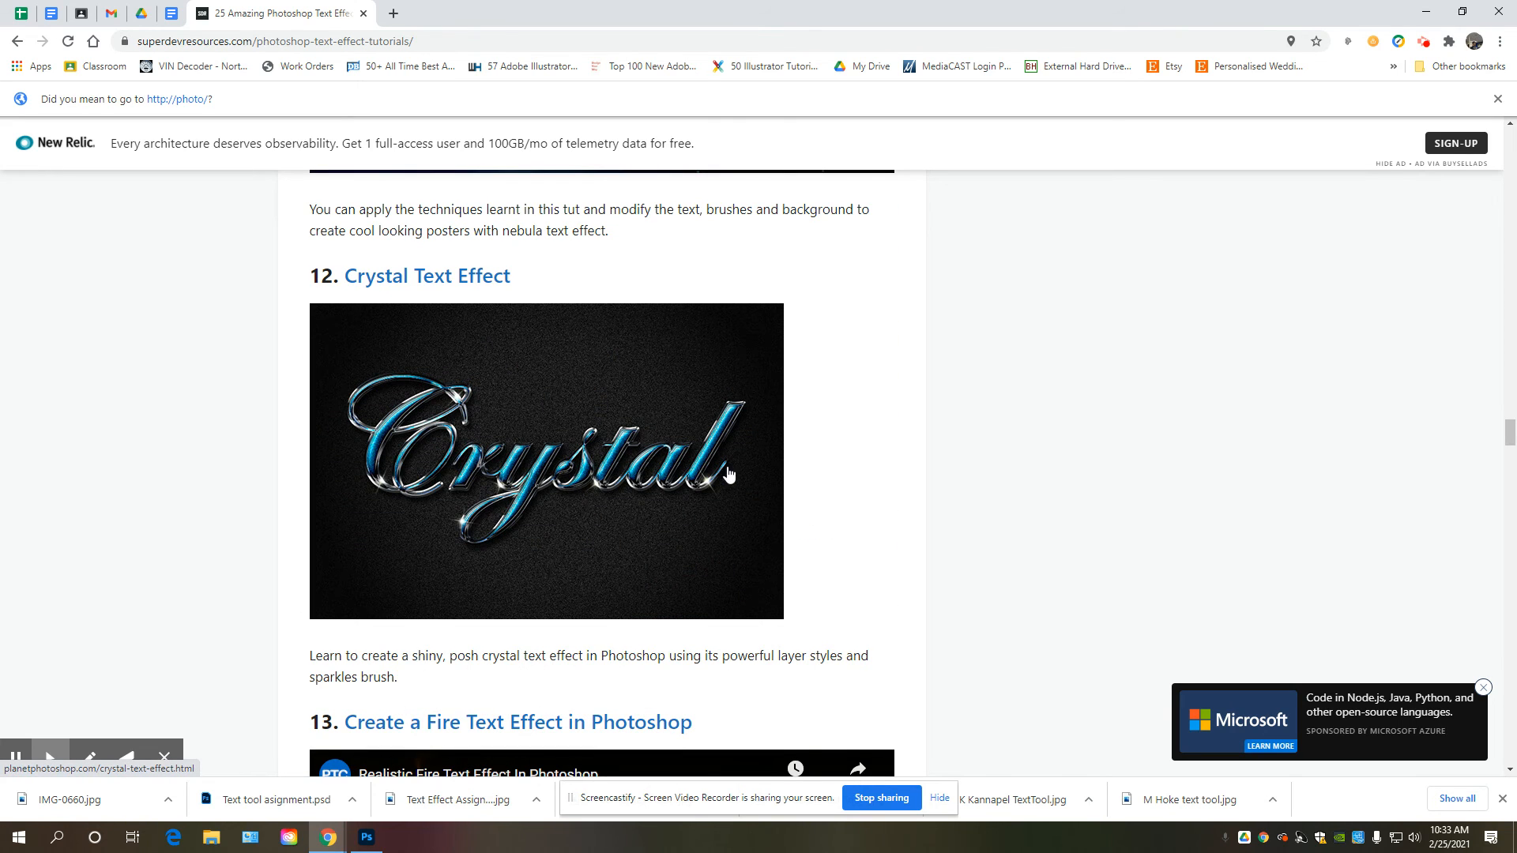
pyautogui.scroll(-6, 514, 532)
pyautogui.scroll(7, 514, 474)
pyautogui.scroll(-6, 510, 447)
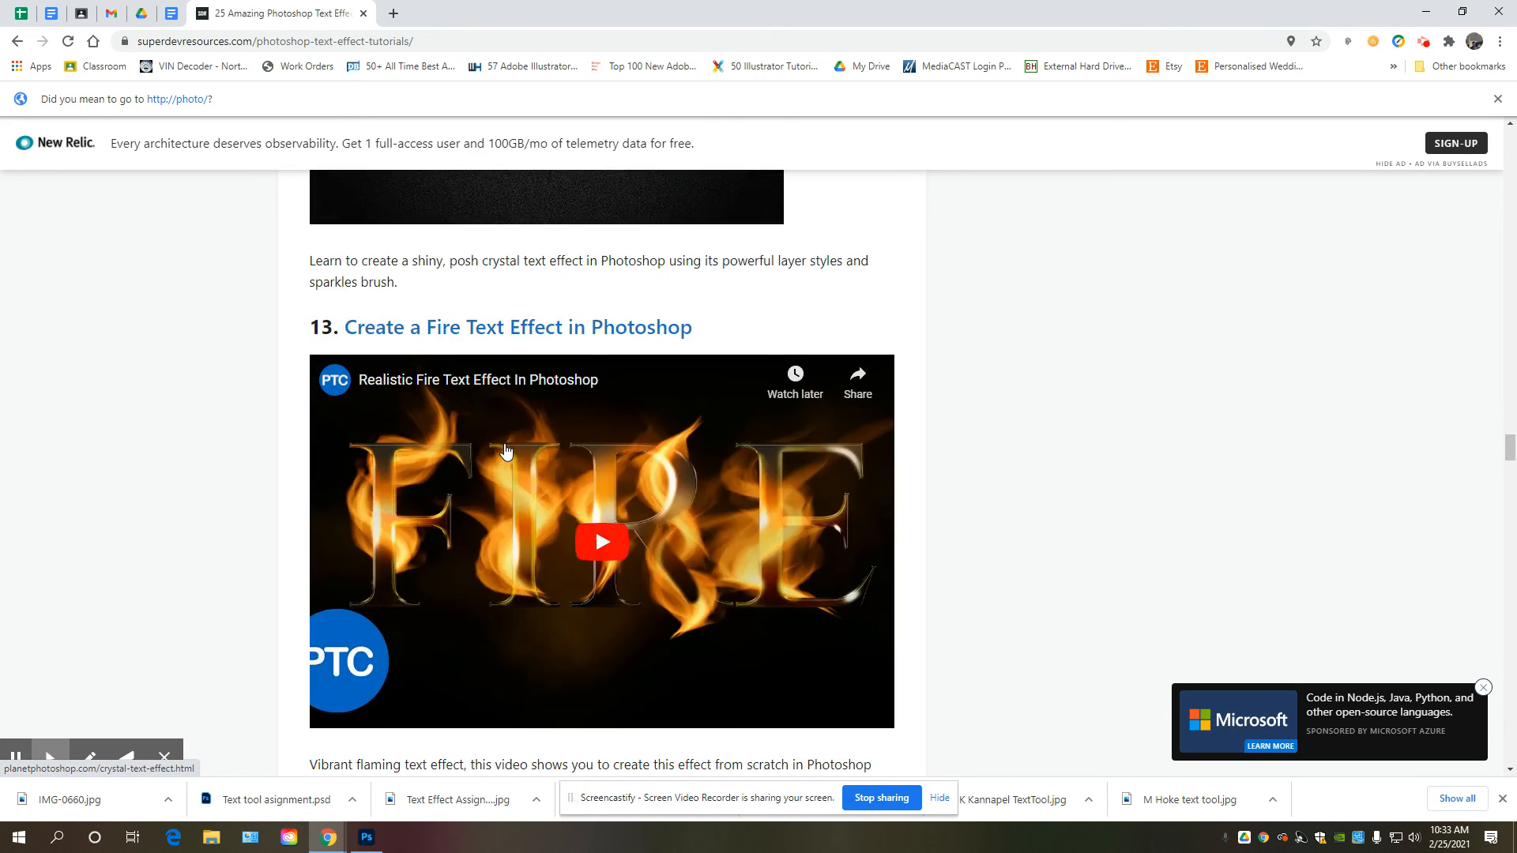
pyautogui.scroll(-6, 641, 594)
pyautogui.scroll(-5, 641, 594)
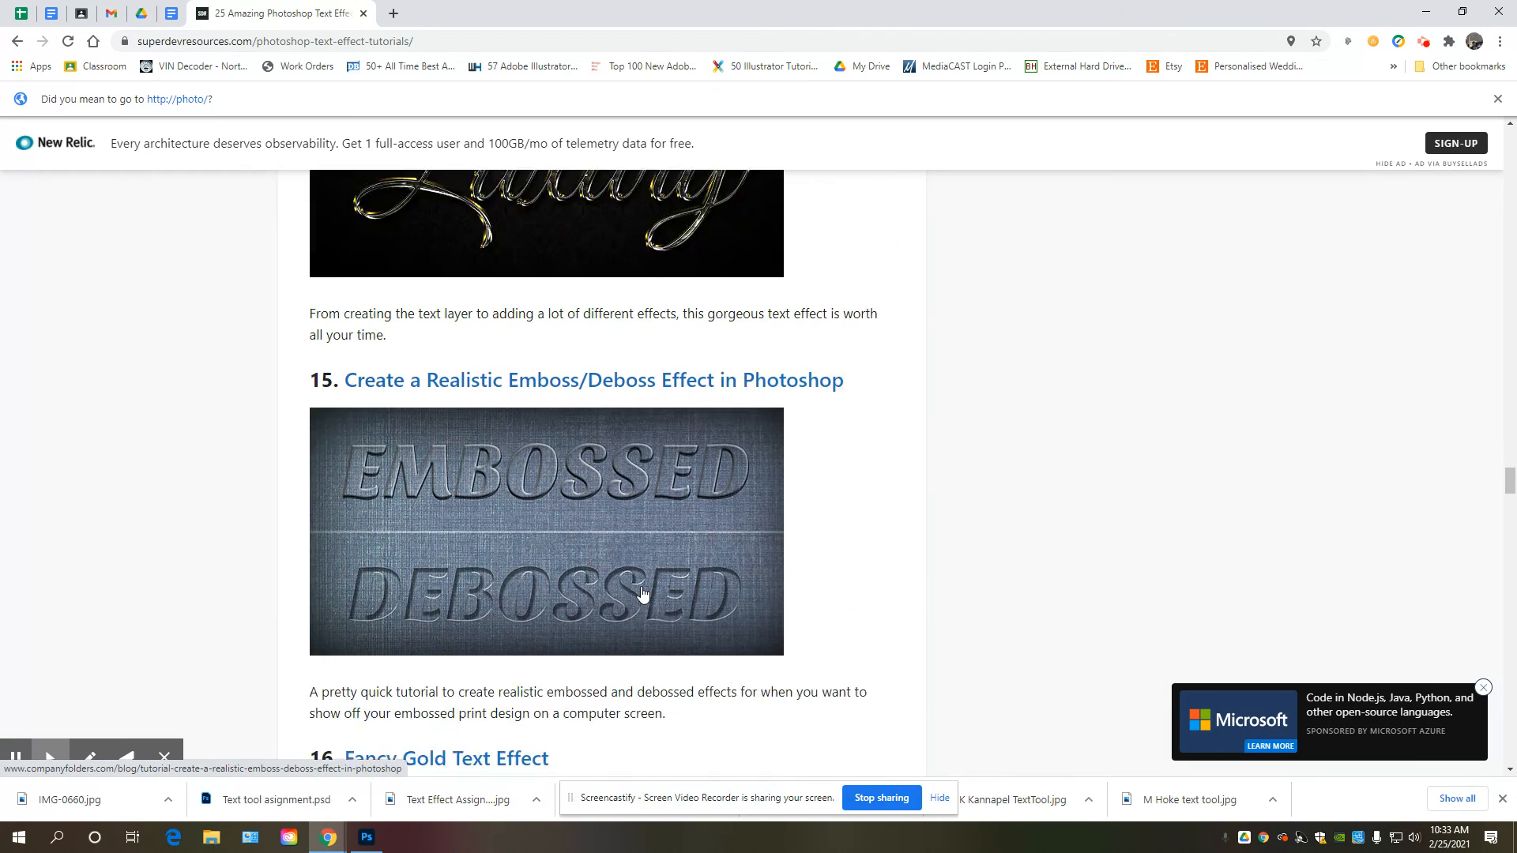
pyautogui.scroll(-6, 582, 414)
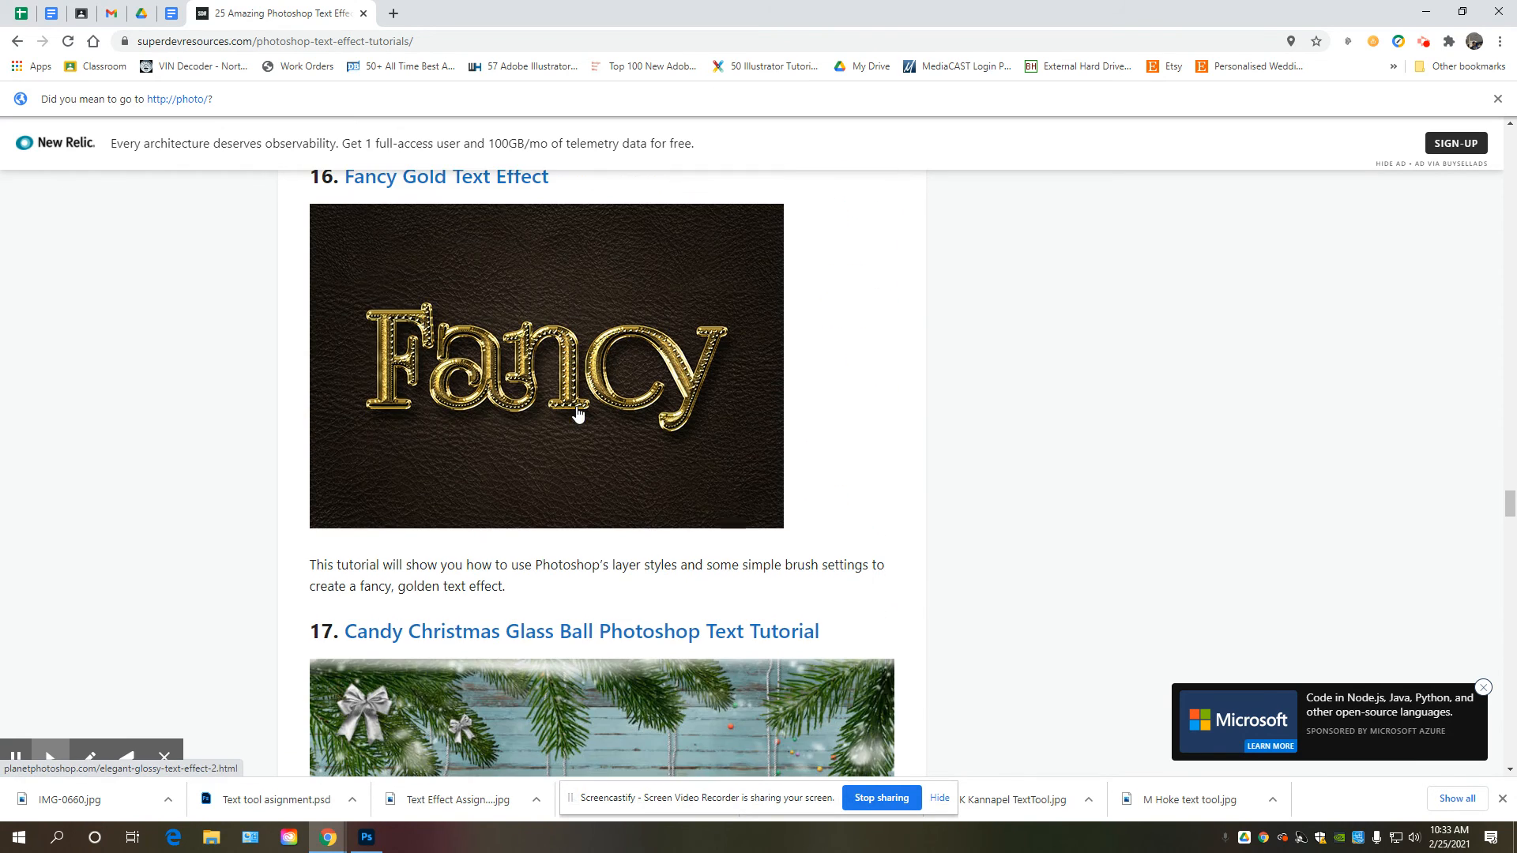
pyautogui.scroll(-3, 496, 407)
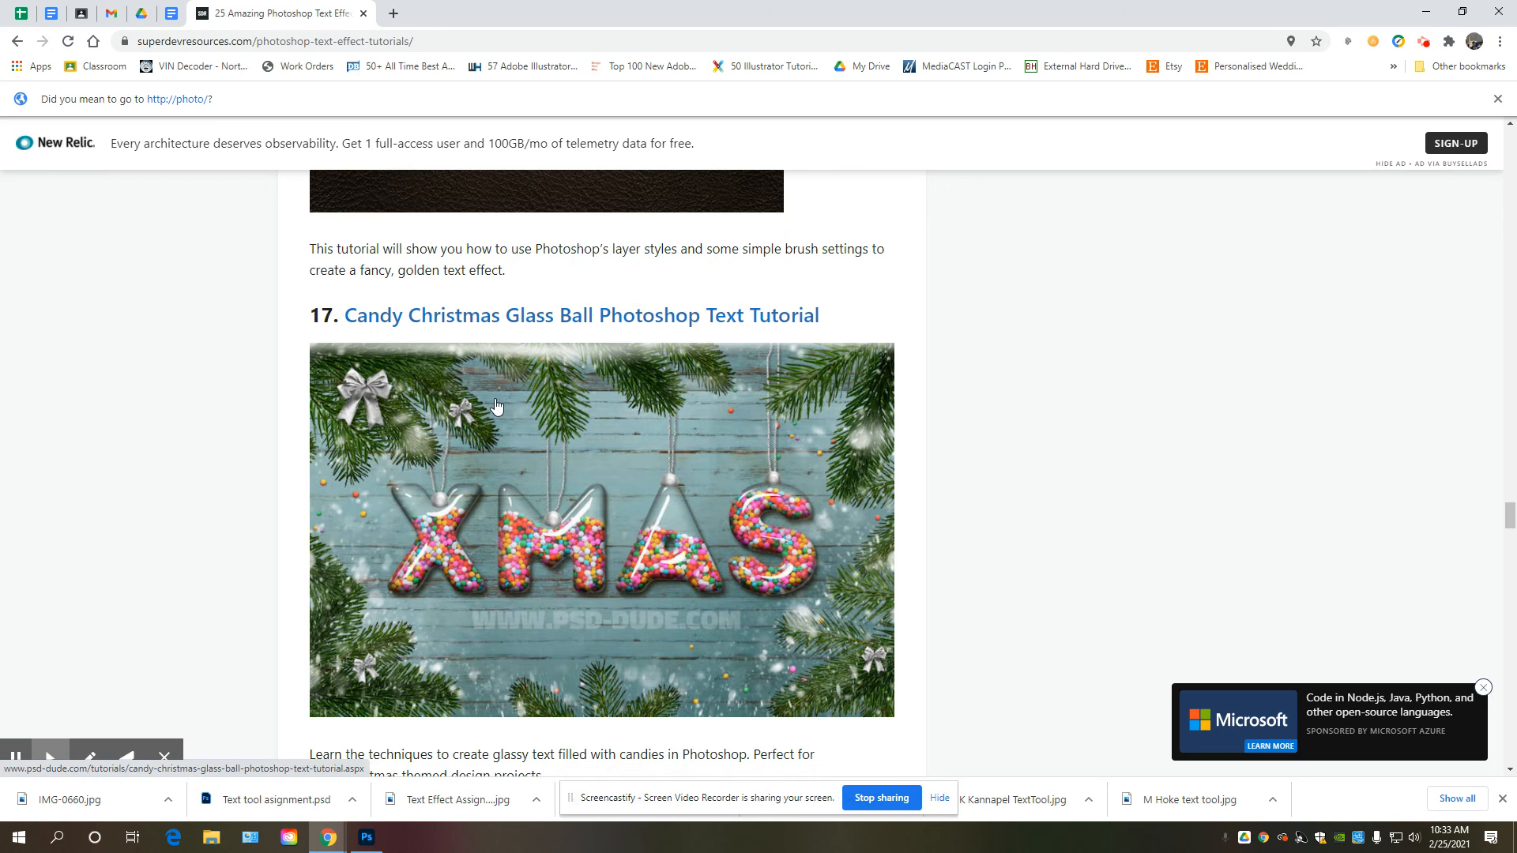
# Open the Candy Christmas Glass Ball Photoshop Text Tutorial and read down to its Download Files section.
pyautogui.click(581, 586)
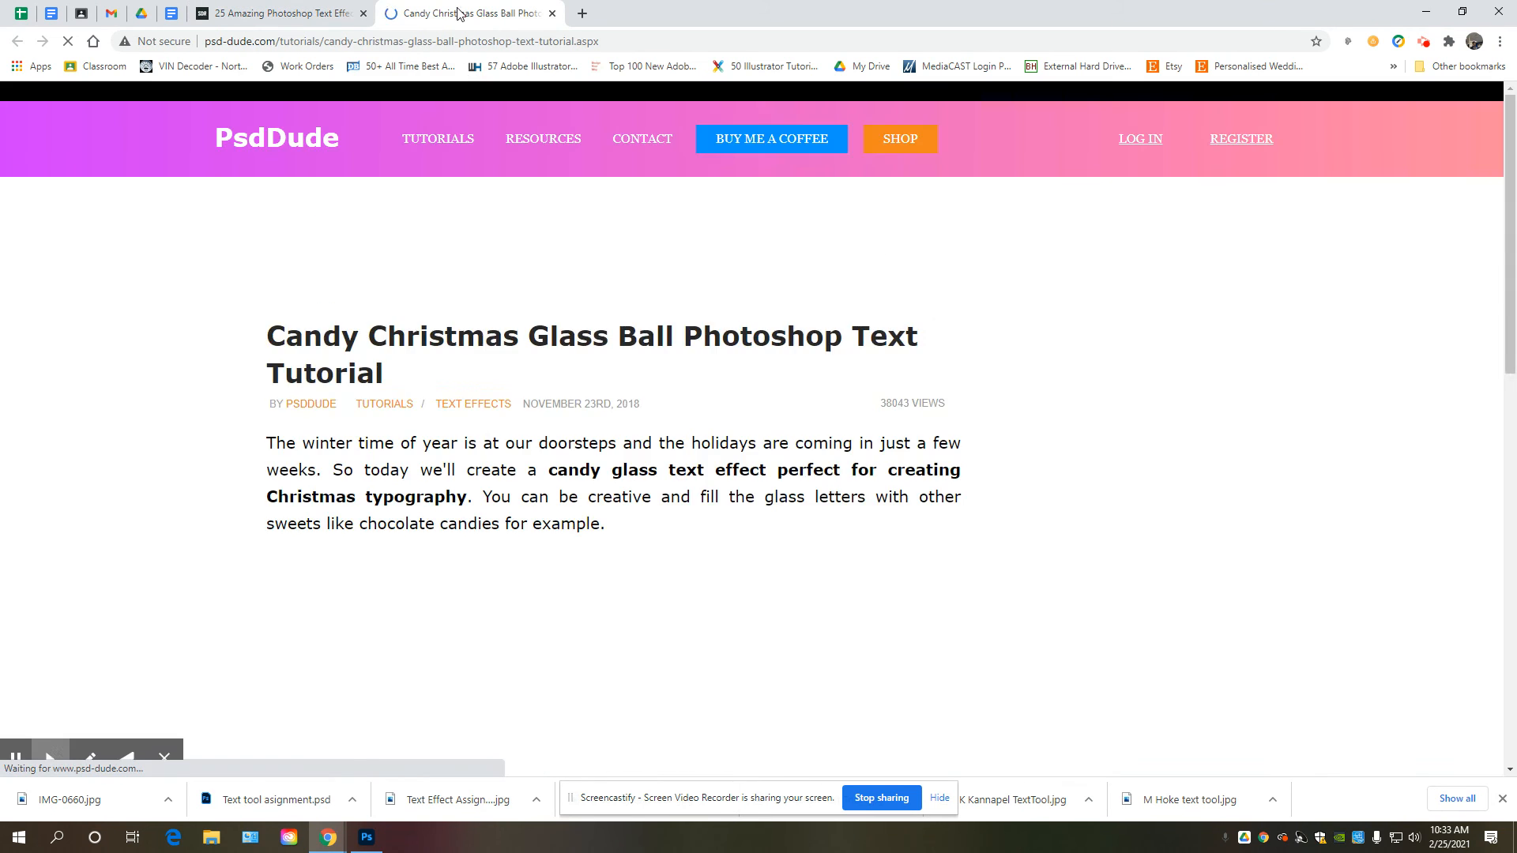
pyautogui.scroll(-4, 432, 397)
pyautogui.scroll(-7, 432, 397)
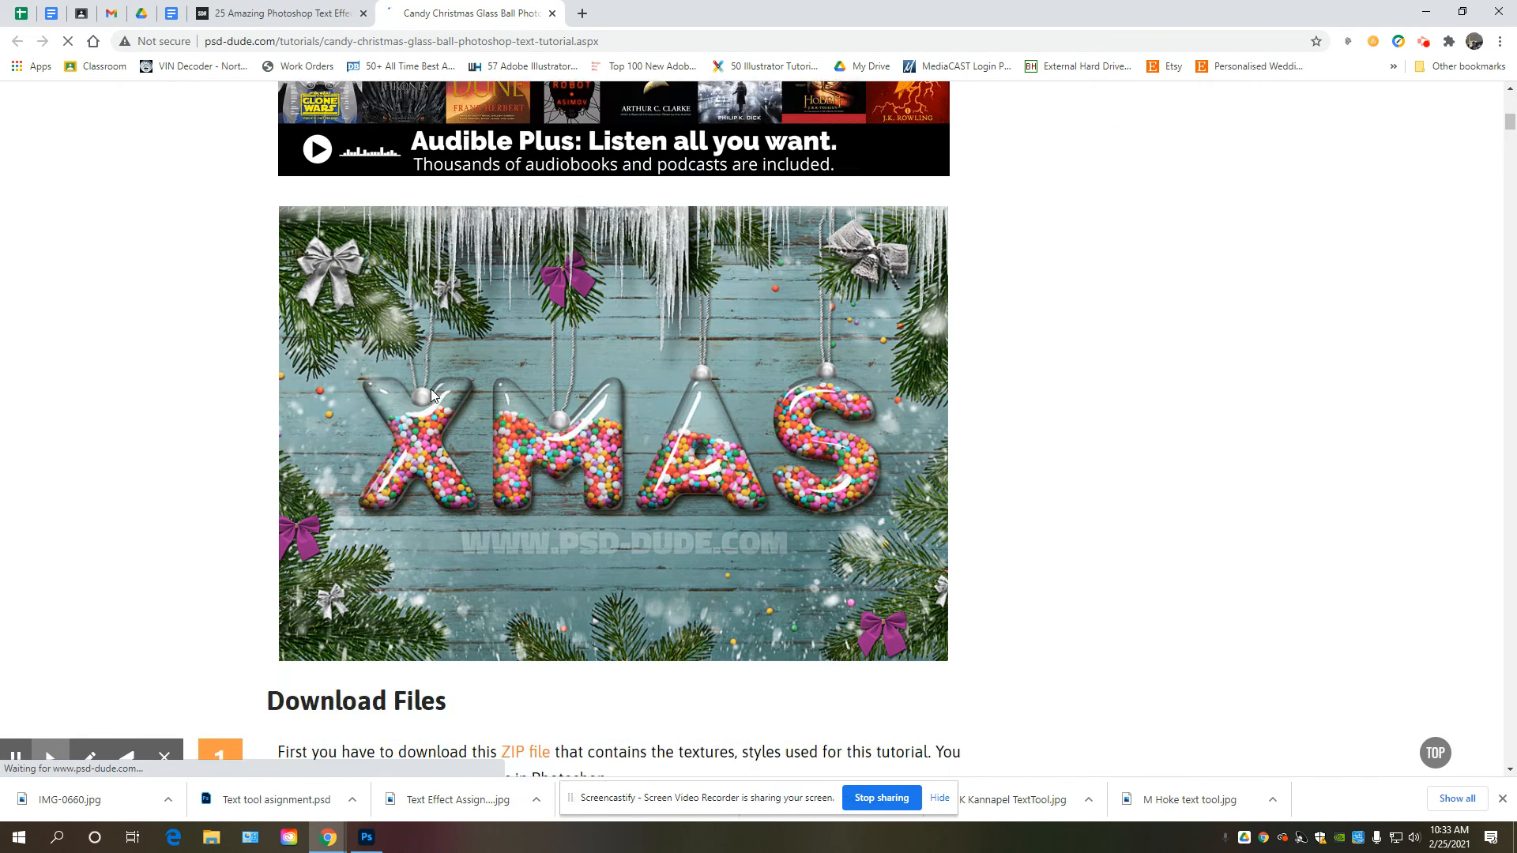
pyautogui.scroll(-6, 432, 396)
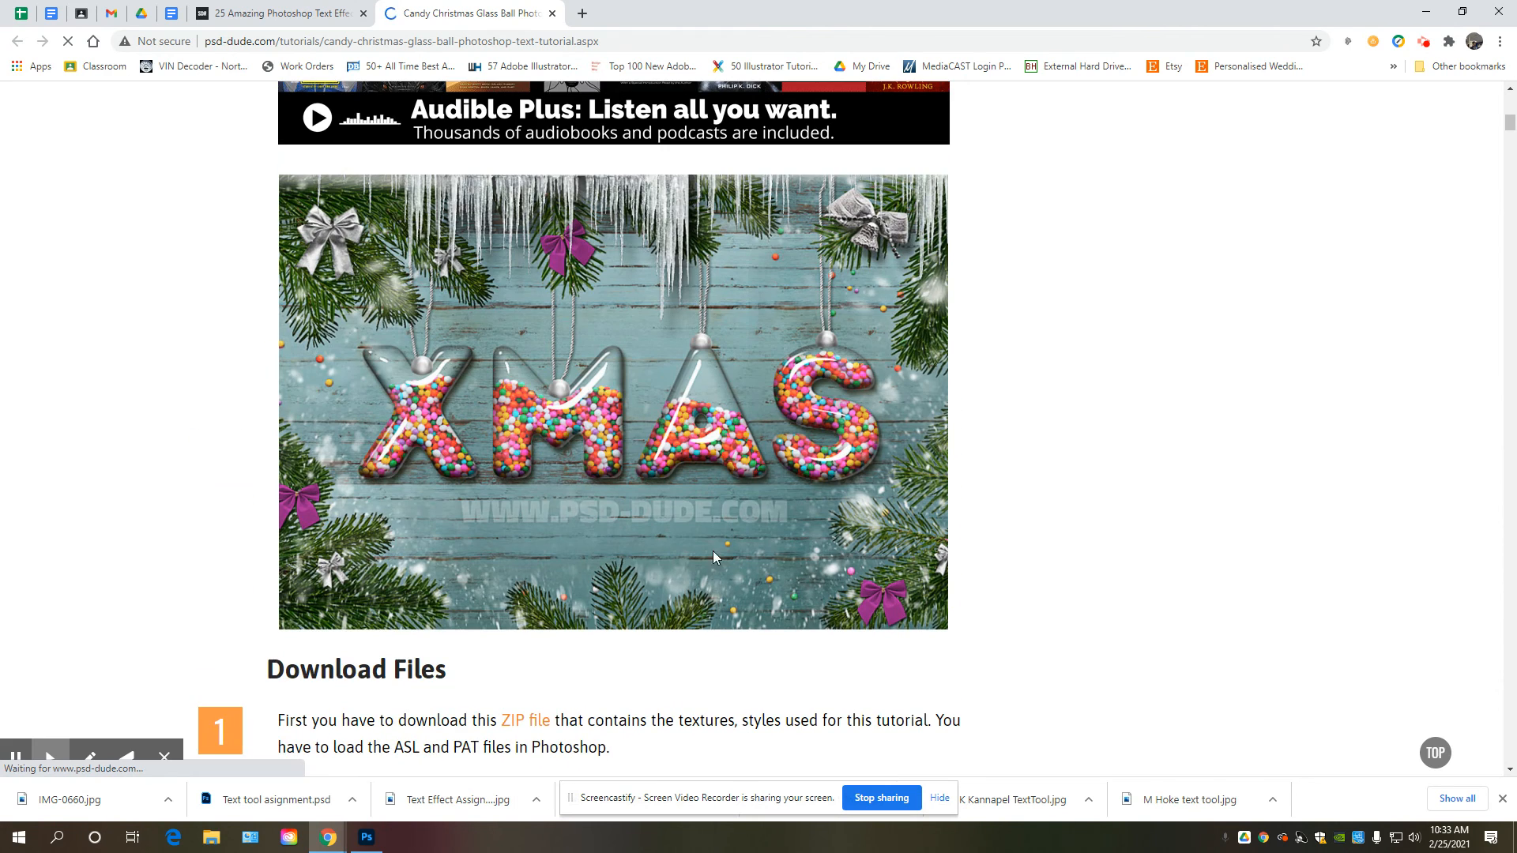
pyautogui.scroll(-8, 715, 499)
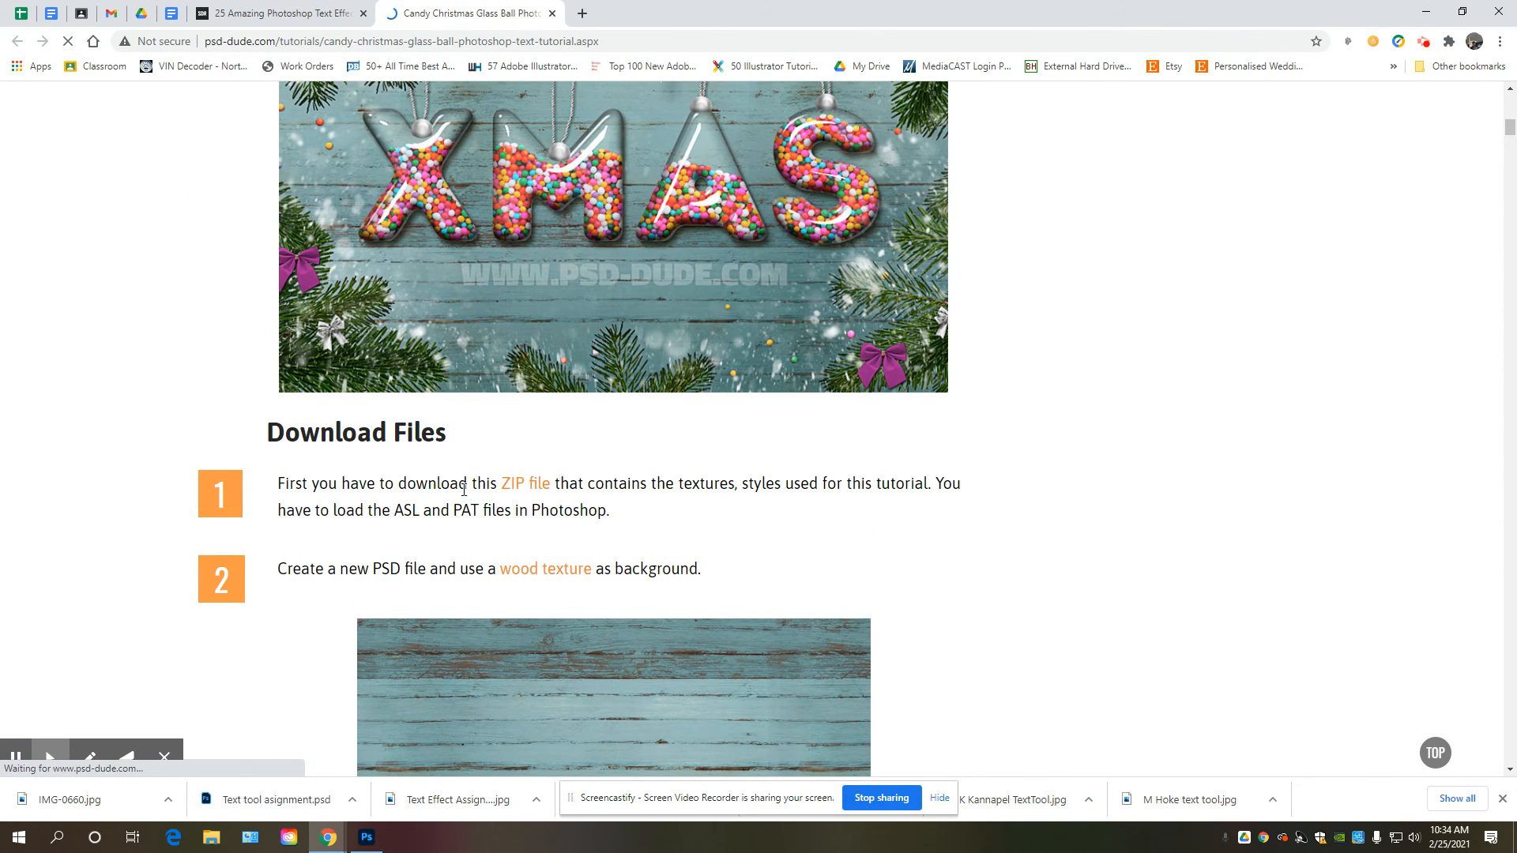
# Download the tutorial's ZIP file, open candy-text-files.zip, and look at its extraction options without extracting.
pyautogui.click(527, 485)
pyautogui.click(113, 806)
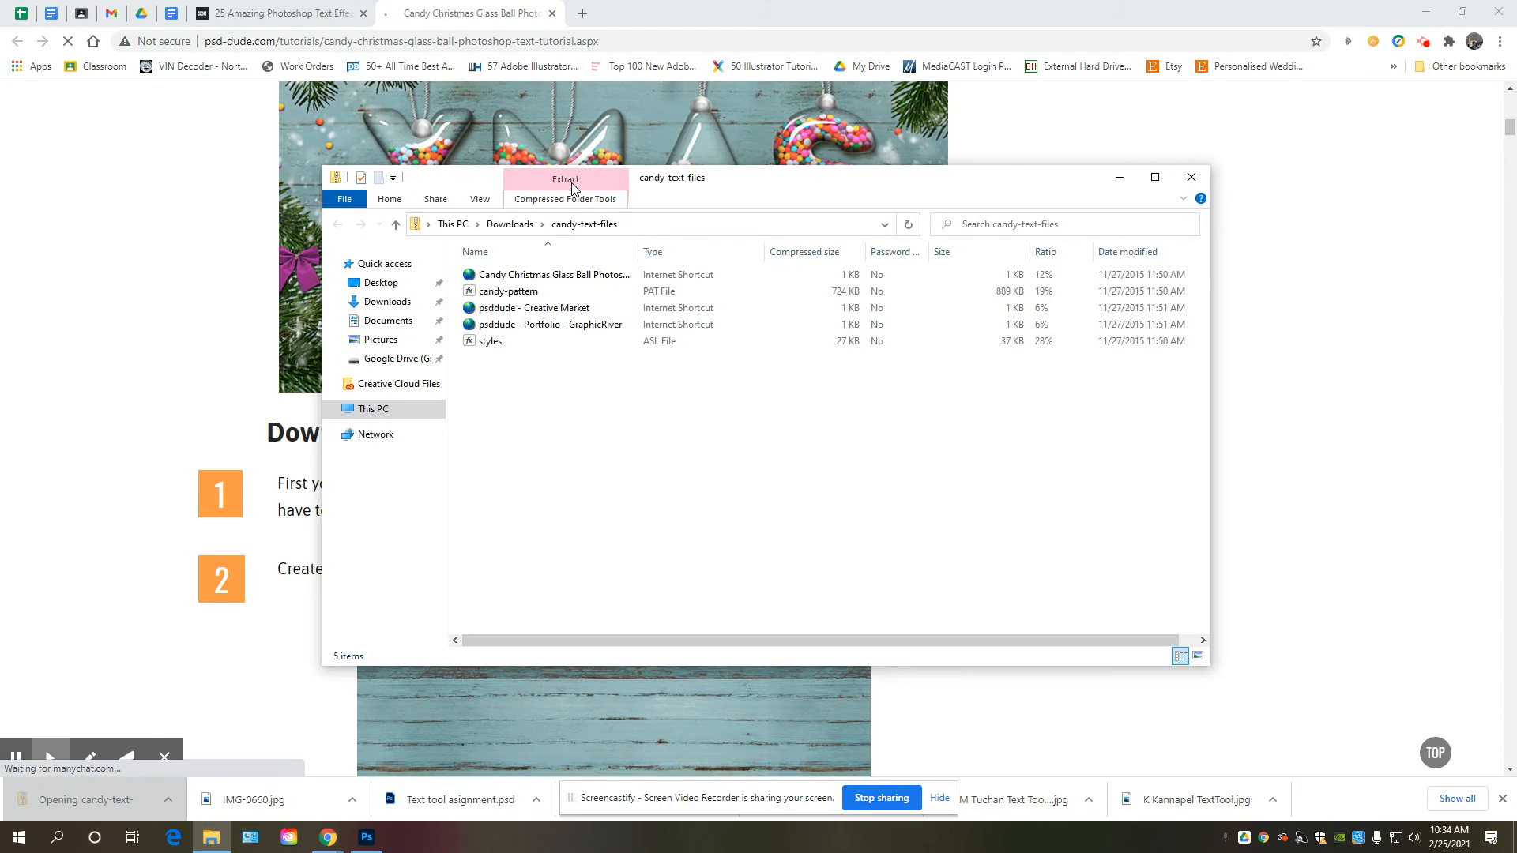
pyautogui.click(565, 199)
pyautogui.click(590, 241)
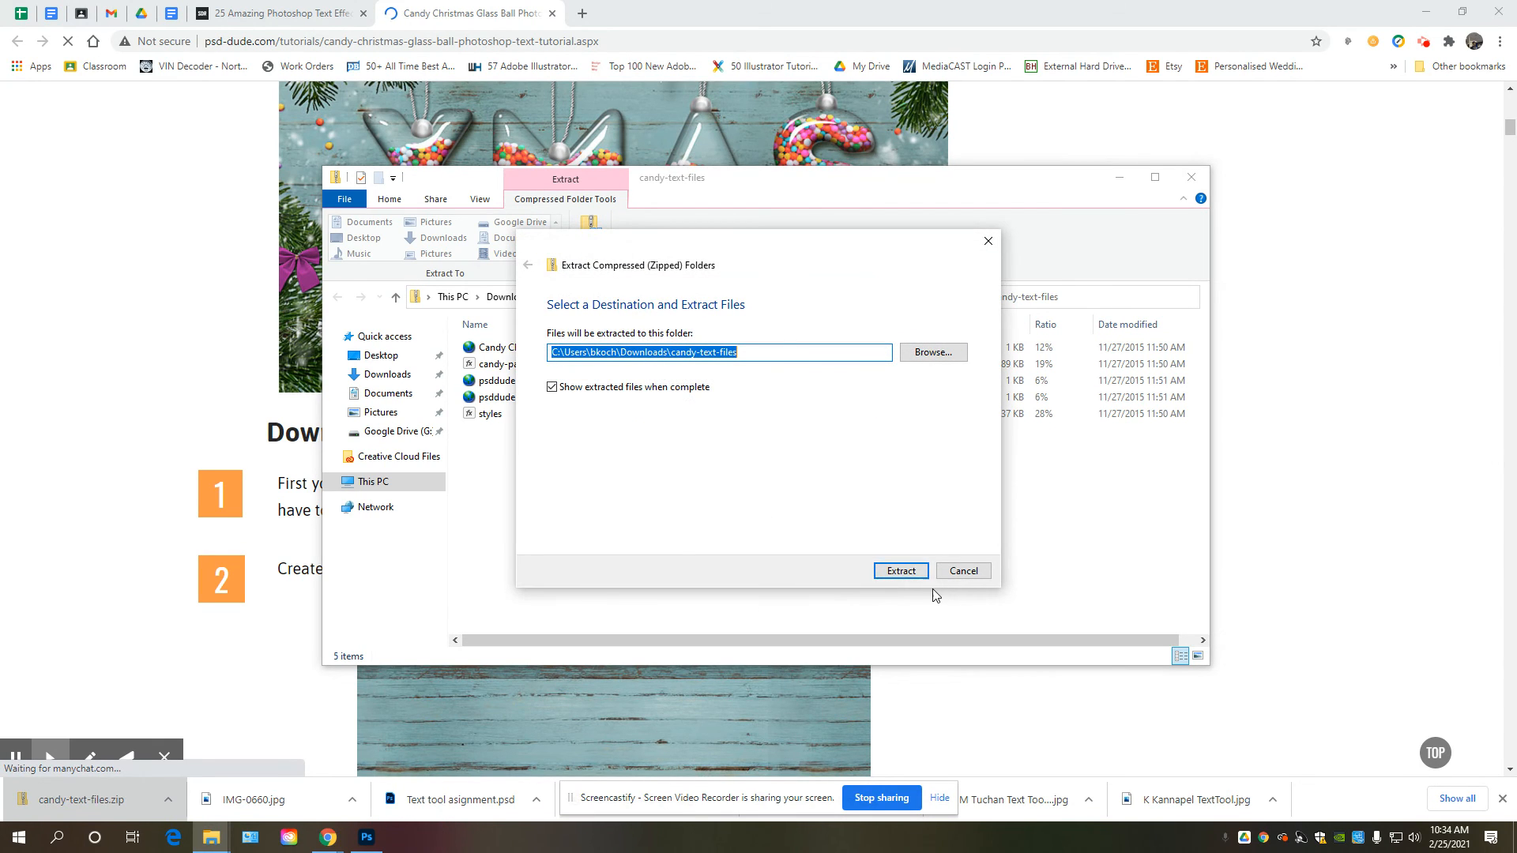
pyautogui.click(988, 244)
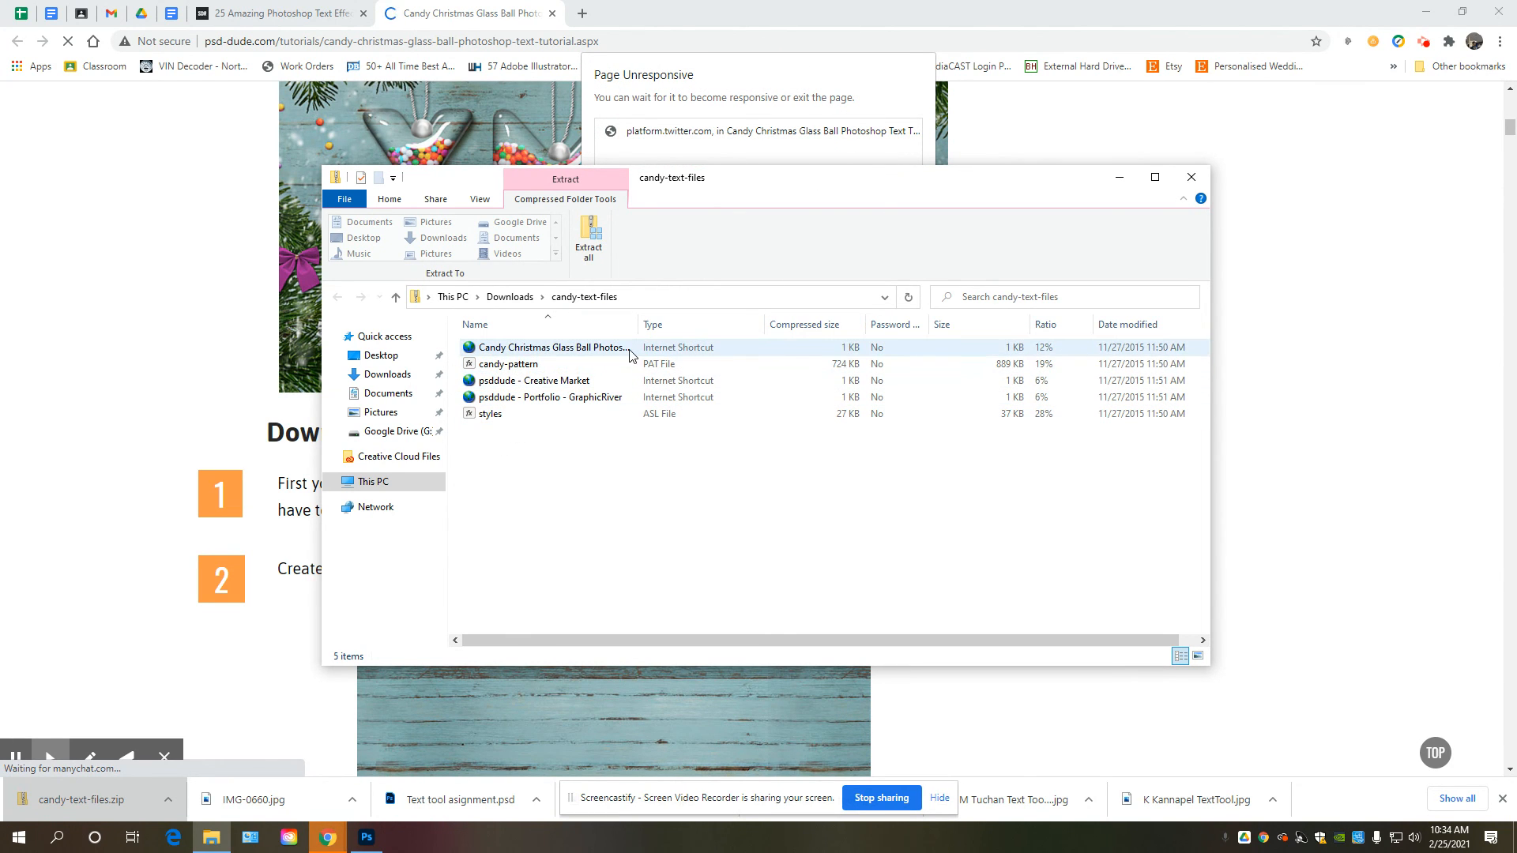
# Try to open the Candy Christmas Glass Ball shortcut inside candy-text-files, and close the archive window.
pyautogui.rightClick(523, 350)
pyautogui.click(507, 533)
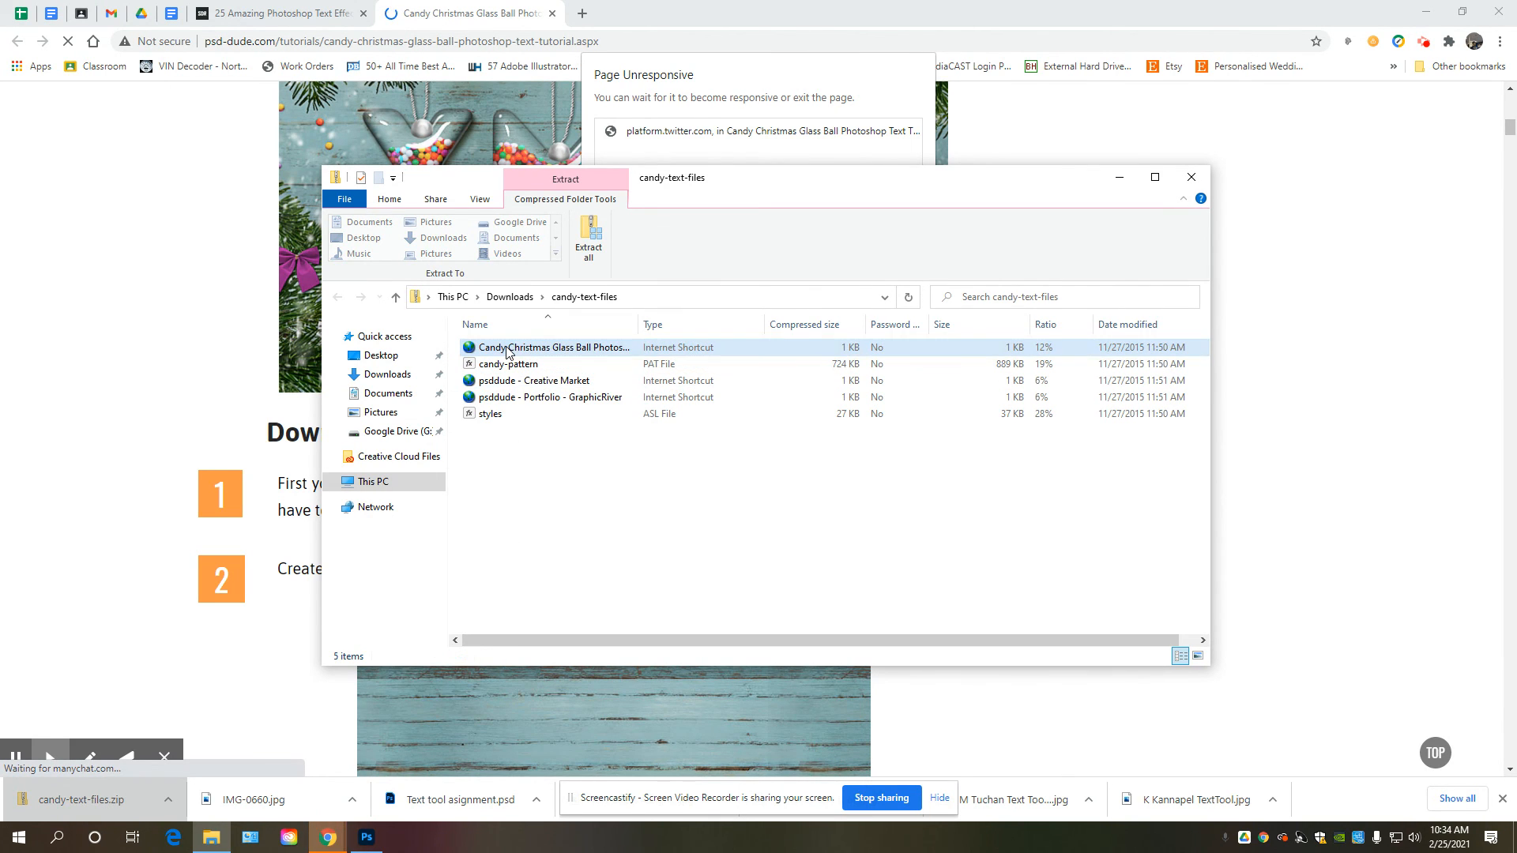
pyautogui.doubleClick(511, 348)
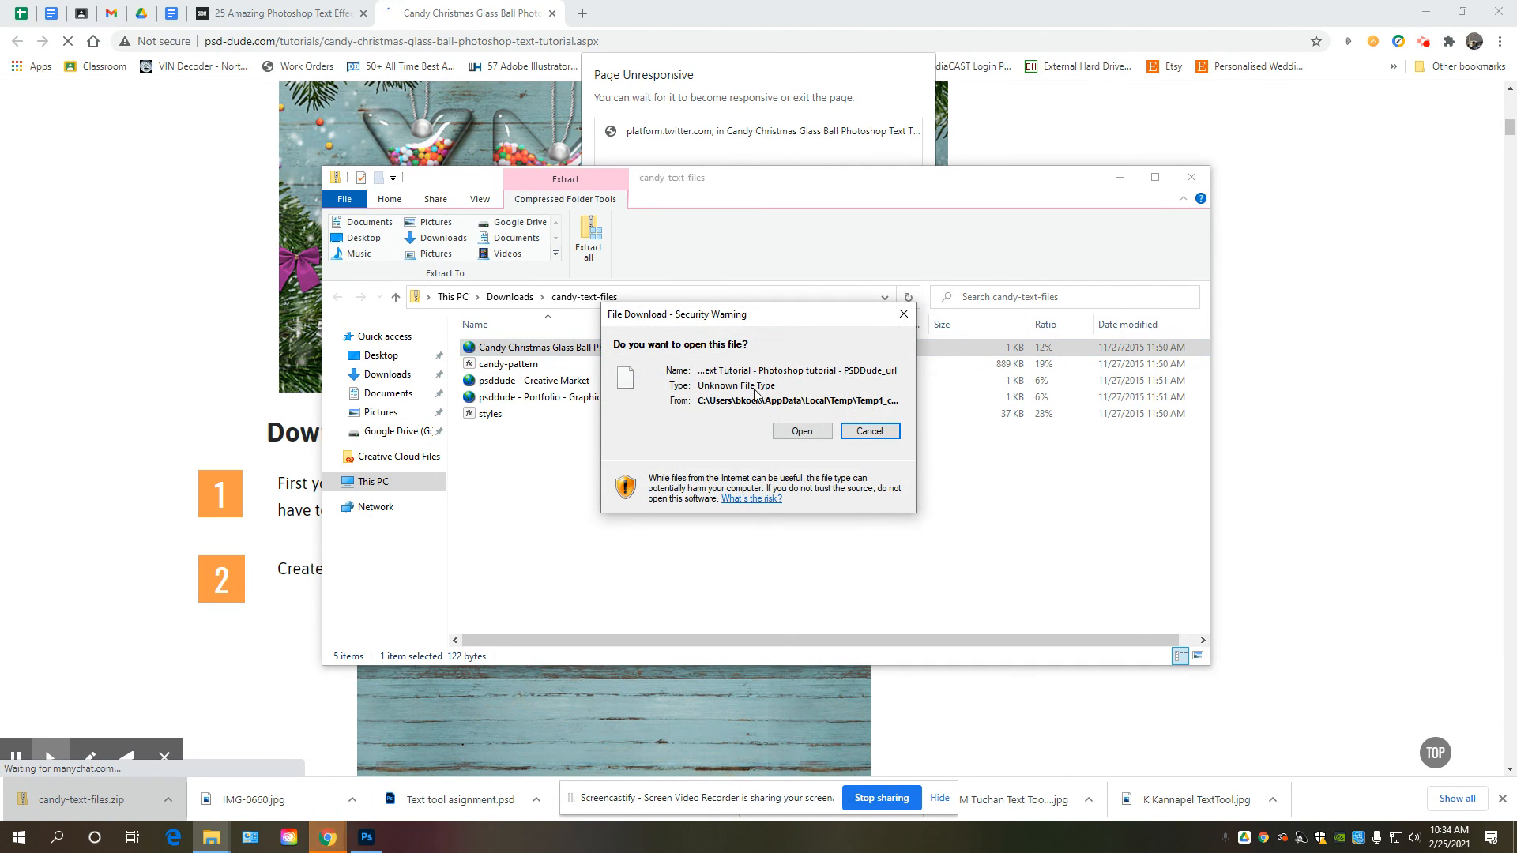
pyautogui.click(905, 317)
pyautogui.click(1191, 177)
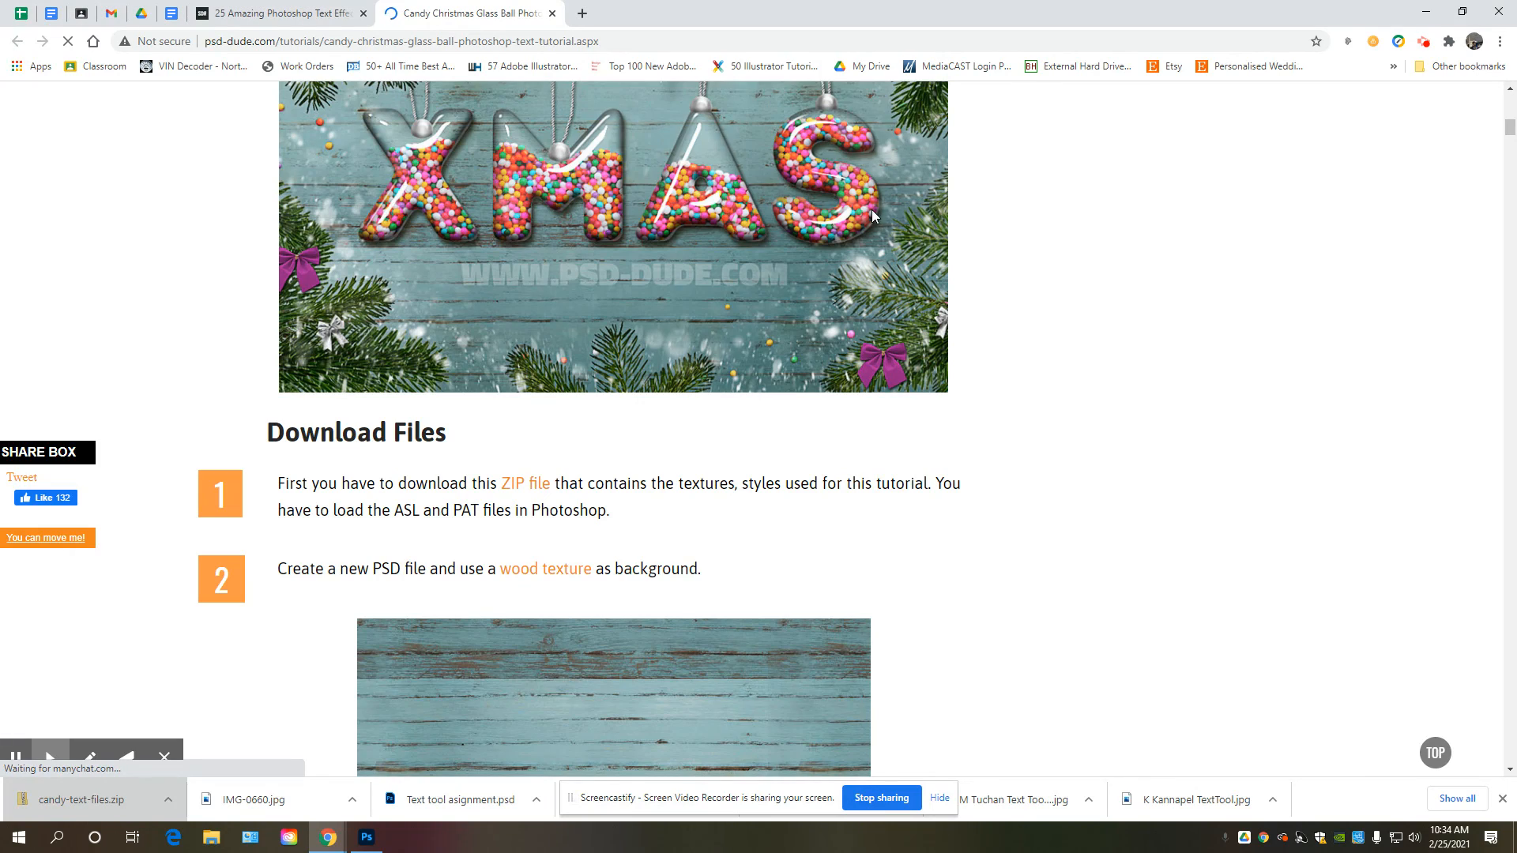
# Skim the start of the Candy Christmas Glass Ball tutorial and close it to return to the text effects article.
pyautogui.scroll(3, 425, 411)
pyautogui.scroll(-5, 520, 390)
pyautogui.scroll(5, 514, 380)
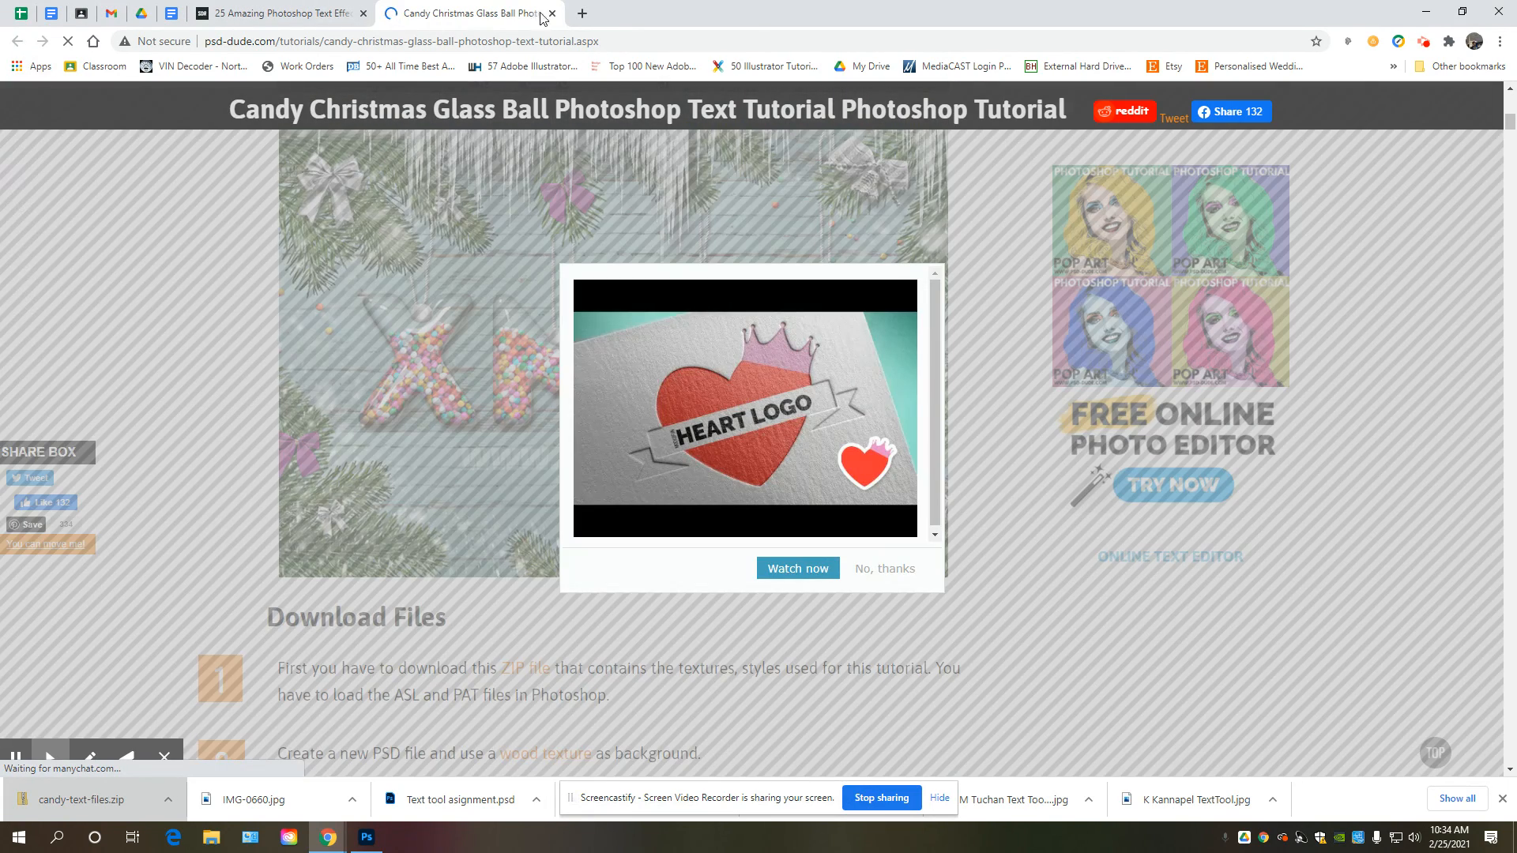
pyautogui.click(551, 14)
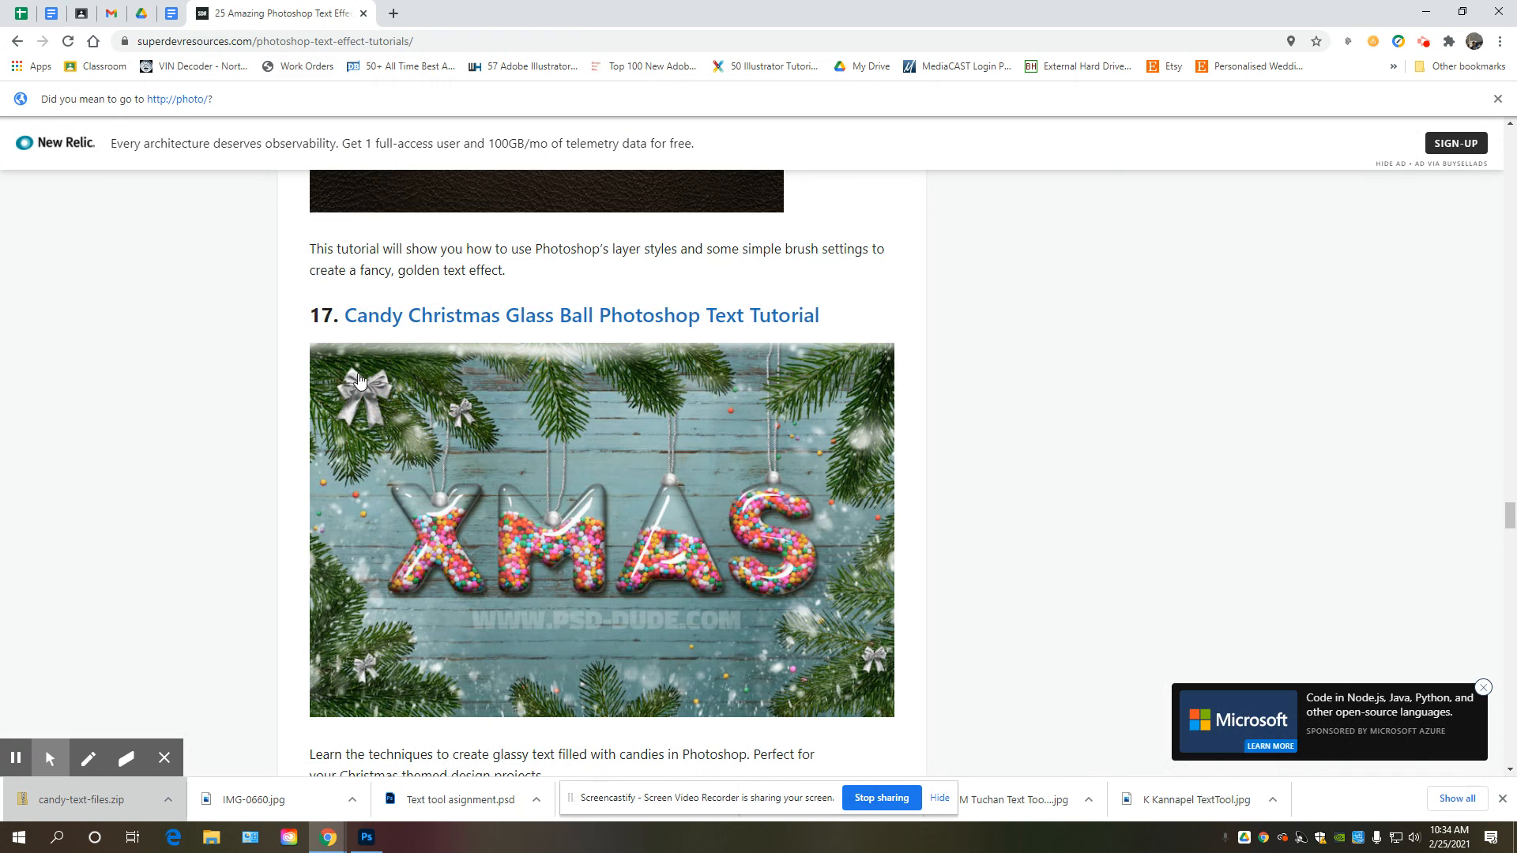
# Look through the article's remaining entries after the Candy Christmas Glass Ball tutorial, down to its closing paragraphs and recommended reading.
pyautogui.scroll(-10, 372, 387)
pyautogui.scroll(-8, 975, 477)
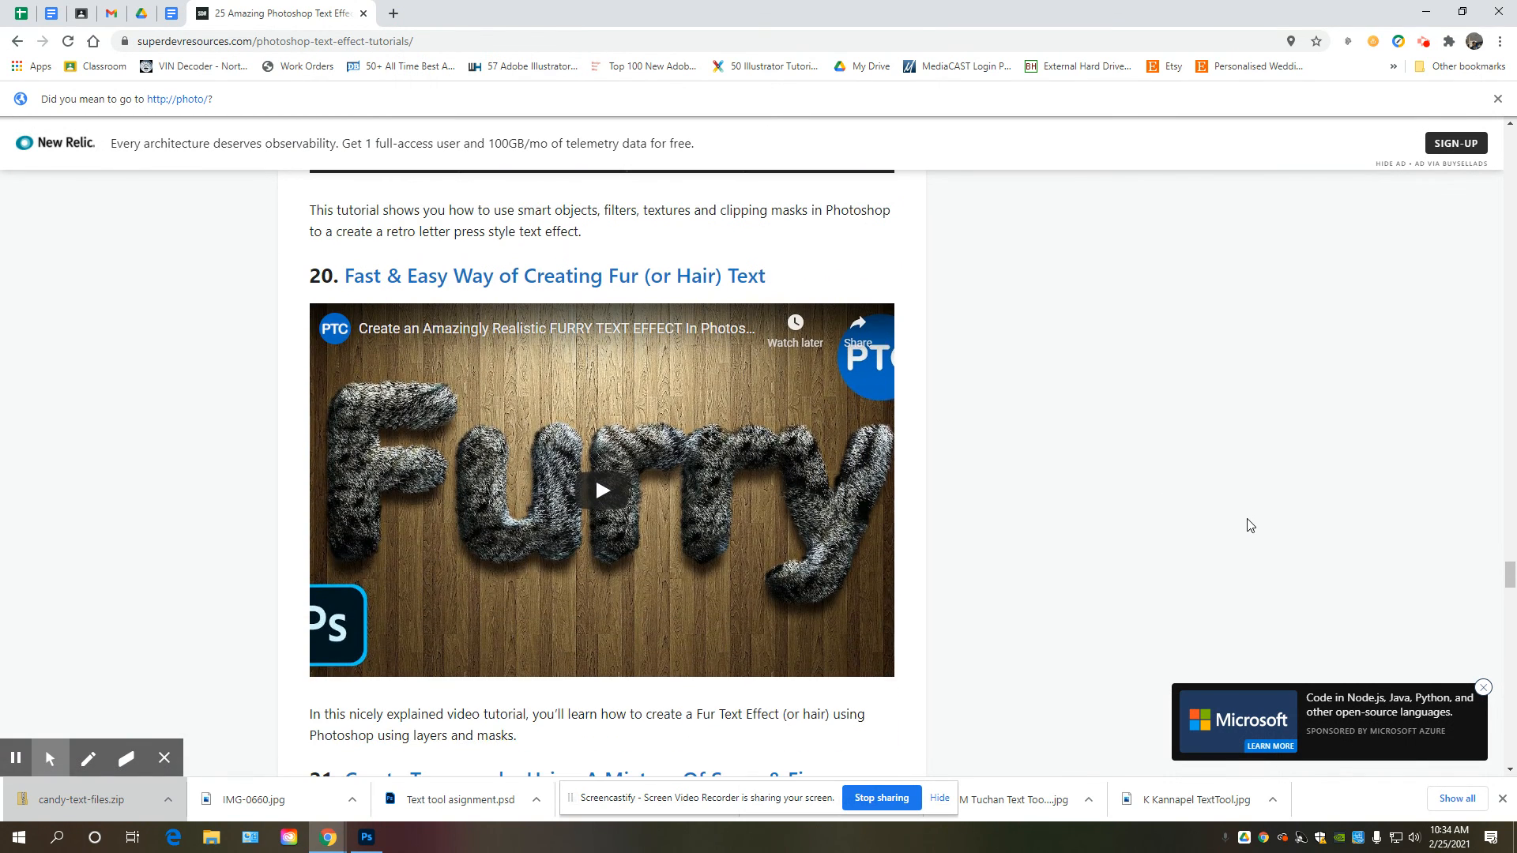
pyautogui.scroll(-8, 1249, 522)
pyautogui.scroll(3, 1240, 513)
pyautogui.scroll(-5, 1234, 509)
pyautogui.scroll(-6, 1229, 506)
pyautogui.scroll(-2, 1224, 502)
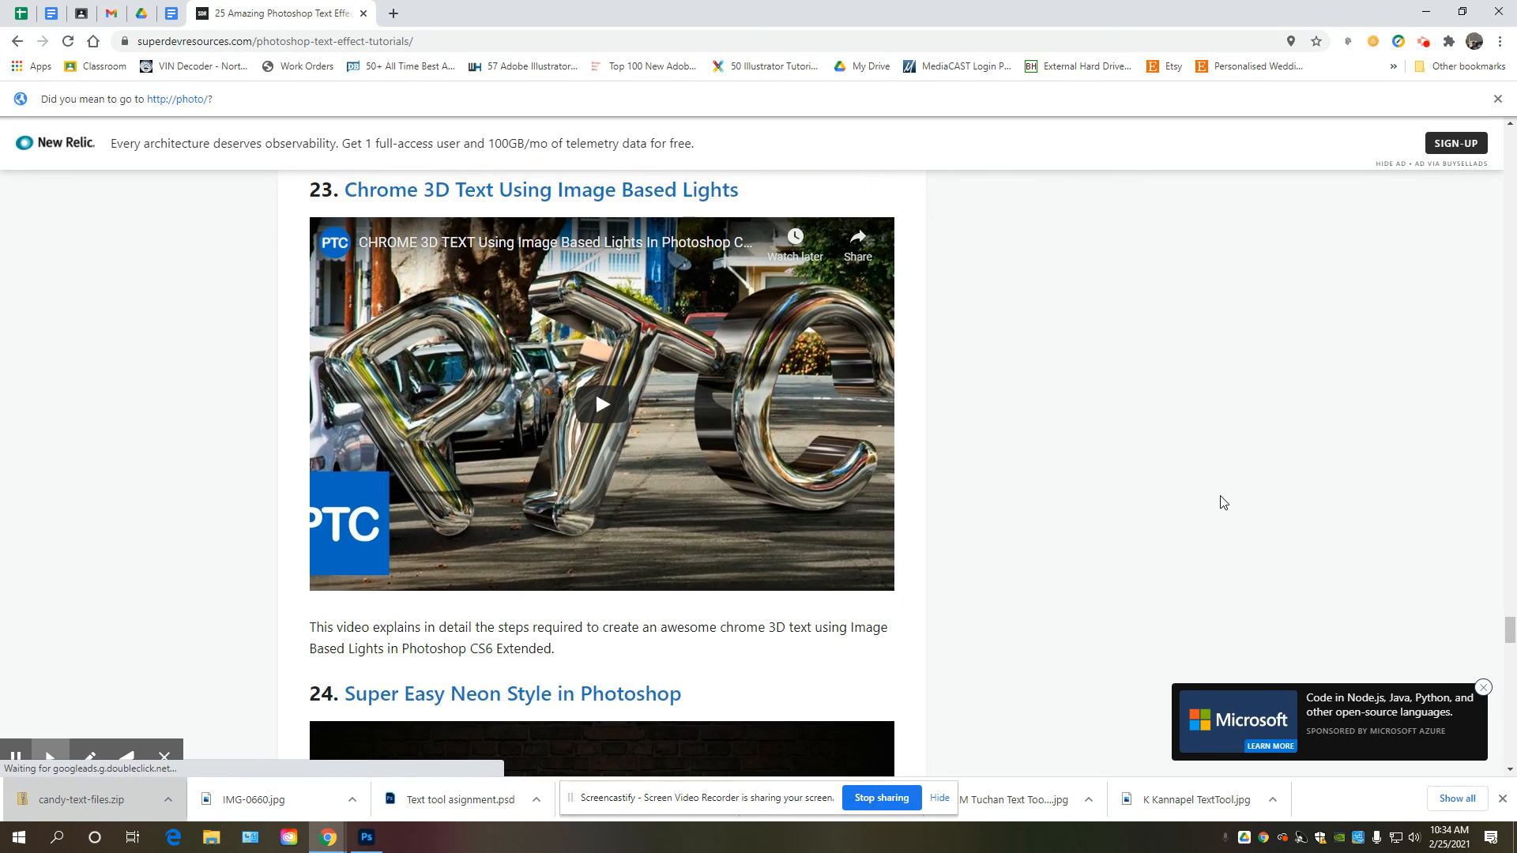
pyautogui.scroll(-6, 1222, 503)
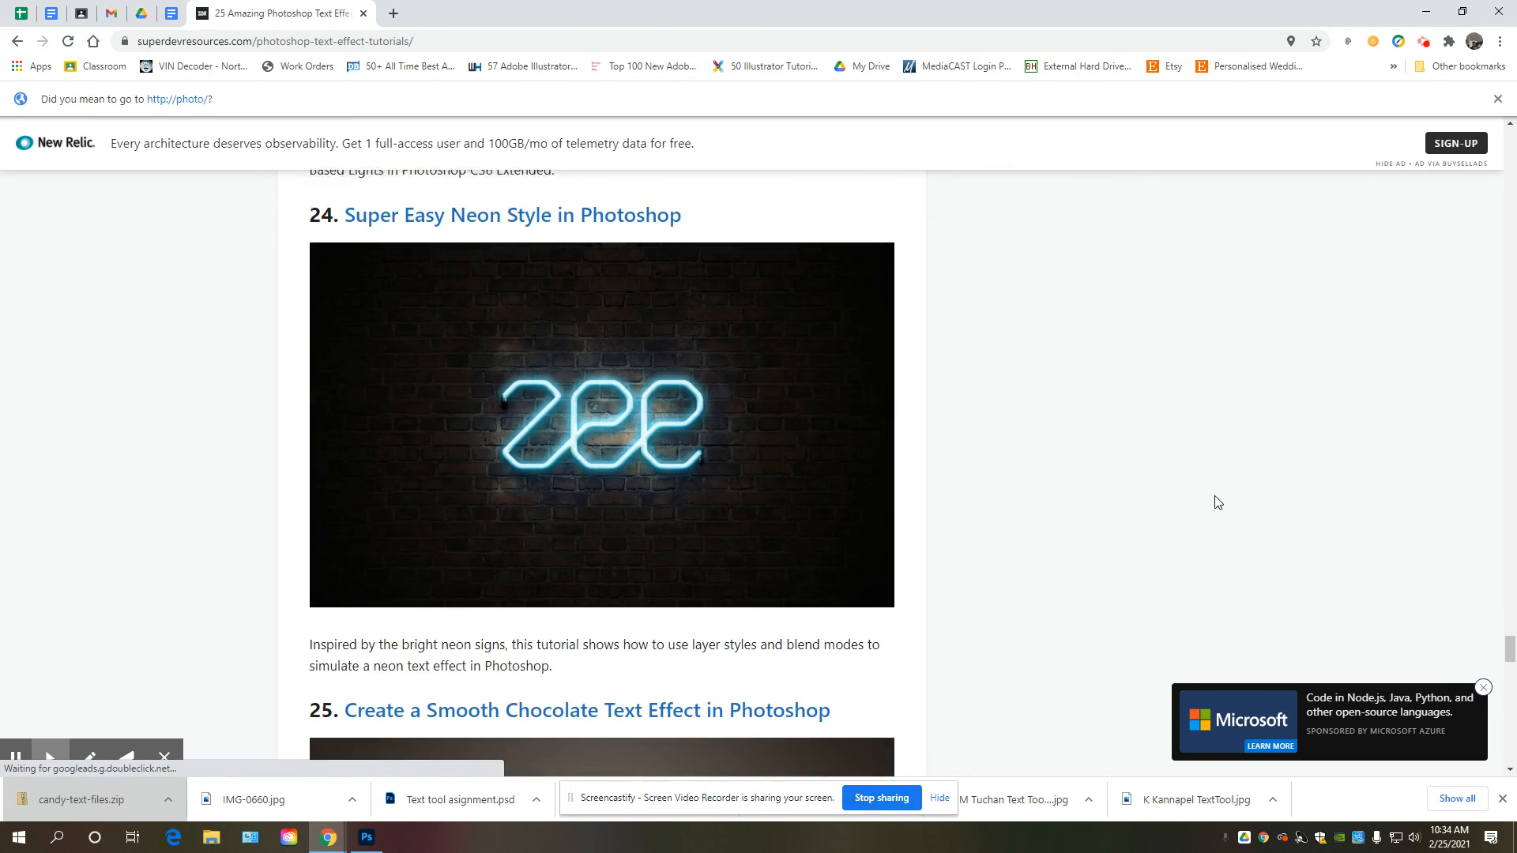
pyautogui.scroll(-15, 1217, 503)
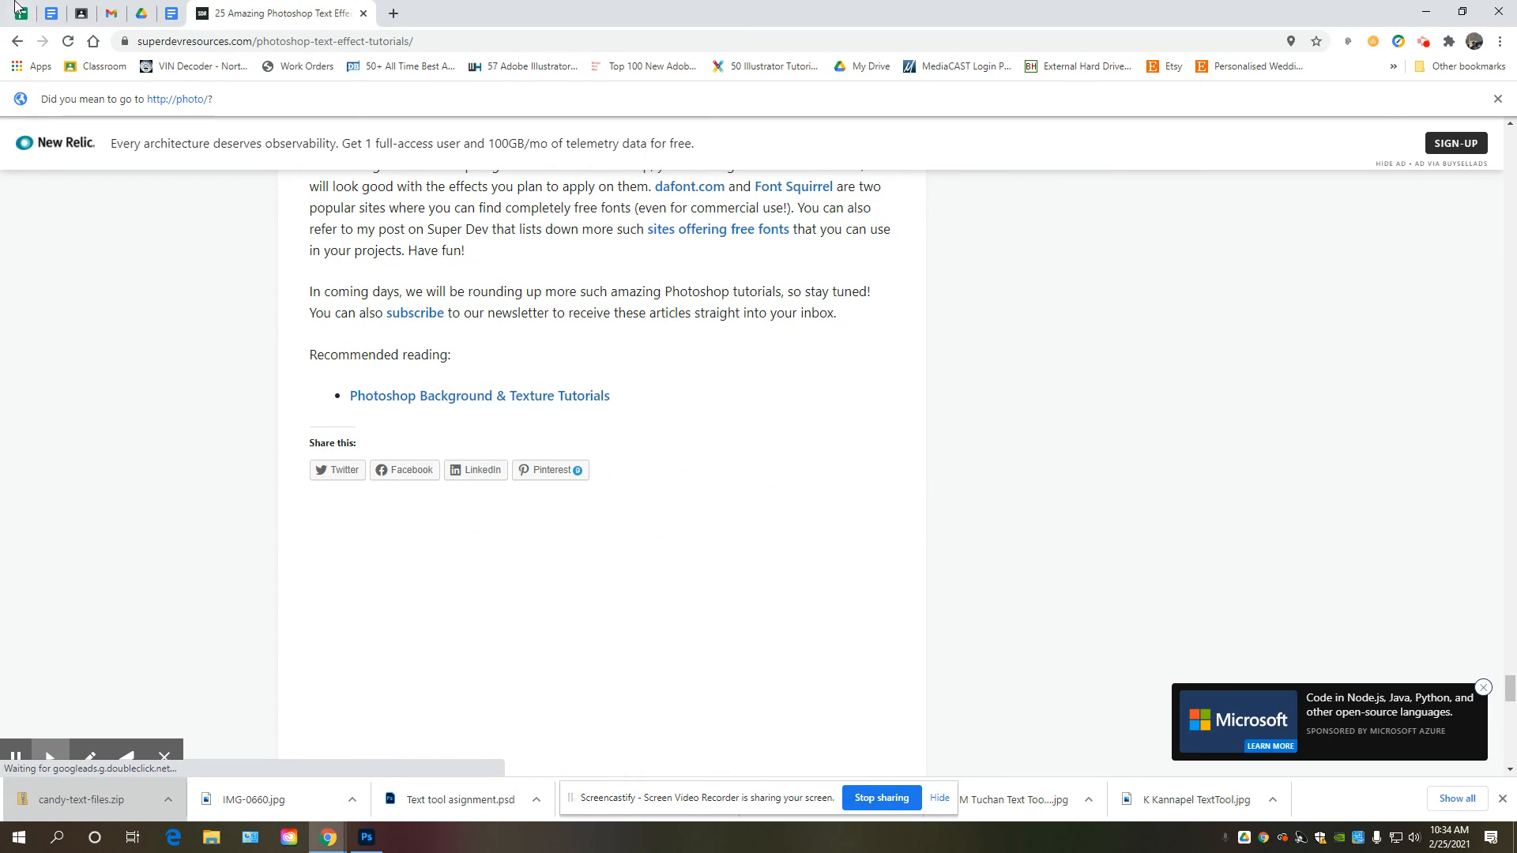
# Close the article and review the Grading section and numbered instructions of the Text Tool Assignment document.
pyautogui.click(363, 15)
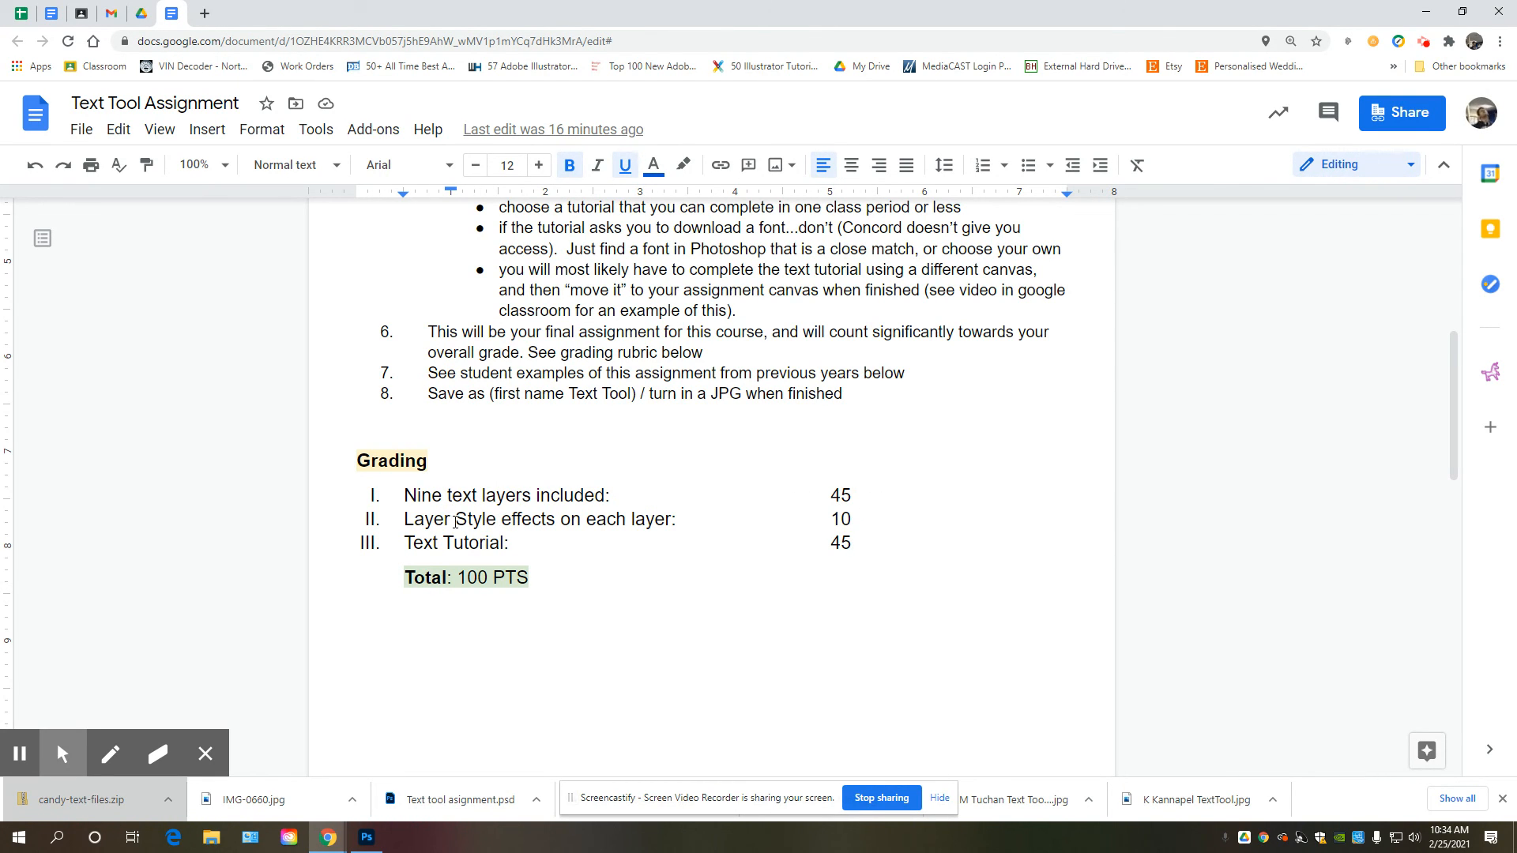
pyautogui.moveTo(902, 522); pyautogui.dragTo(818, 525)
pyautogui.click(722, 544)
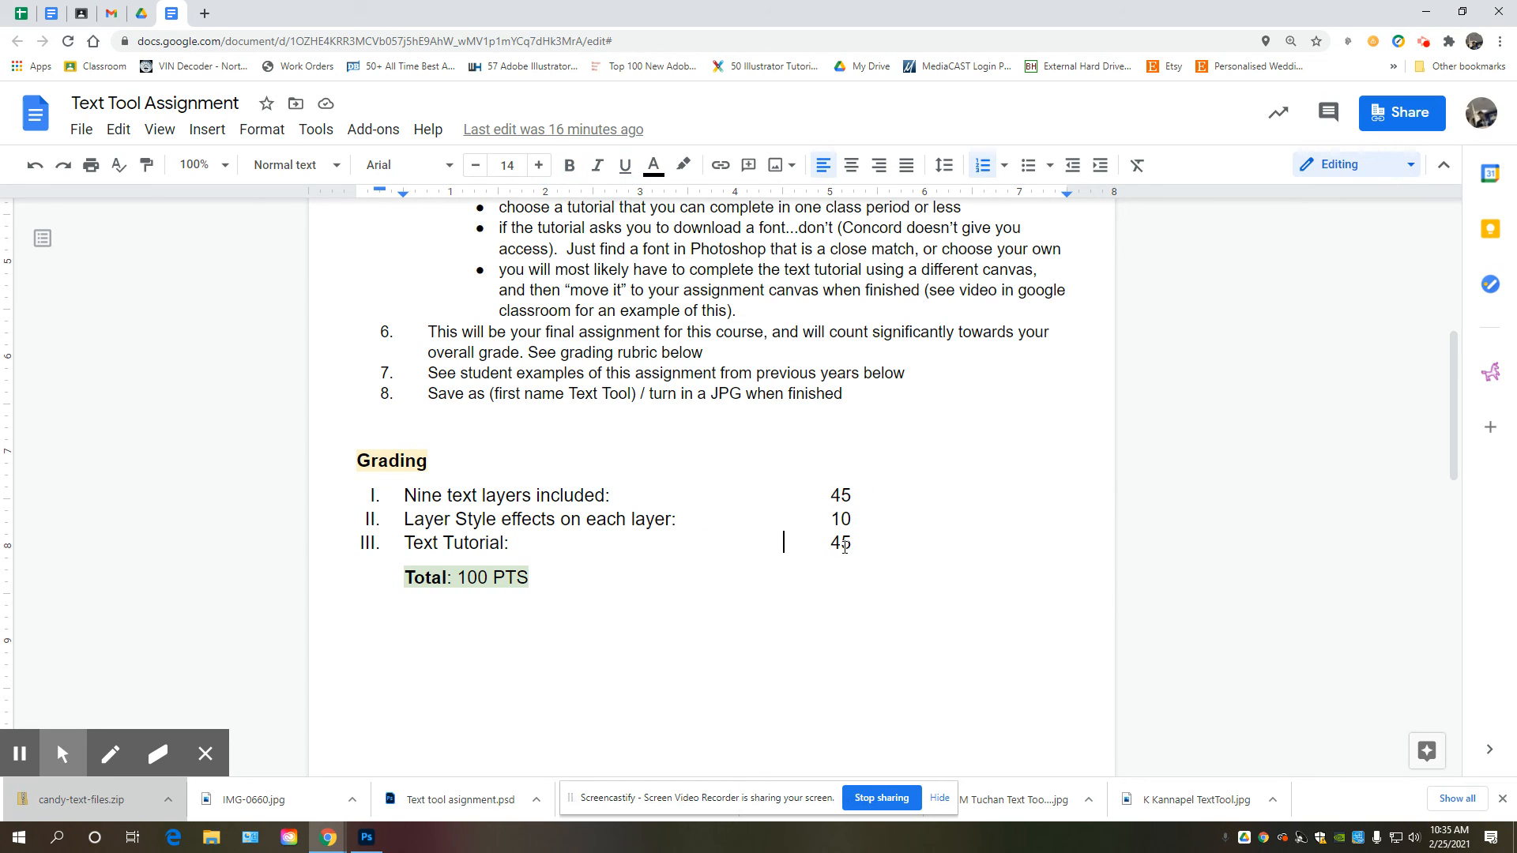
pyautogui.doubleClick(833, 544)
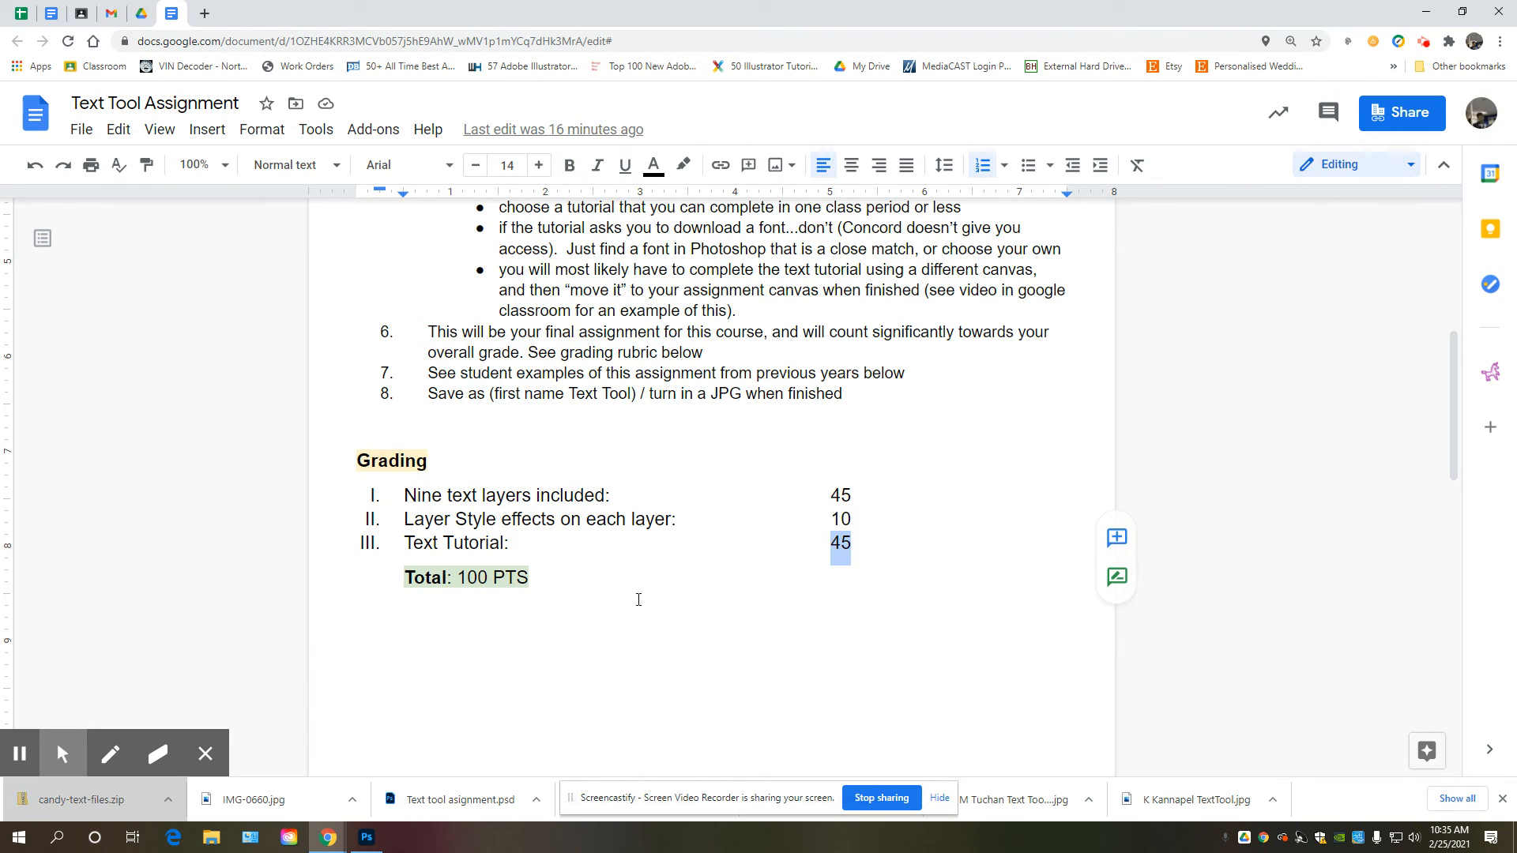
pyautogui.scroll(-1, 713, 635)
pyautogui.scroll(6, 713, 630)
pyautogui.scroll(-5, 678, 624)
pyautogui.click(1217, 370)
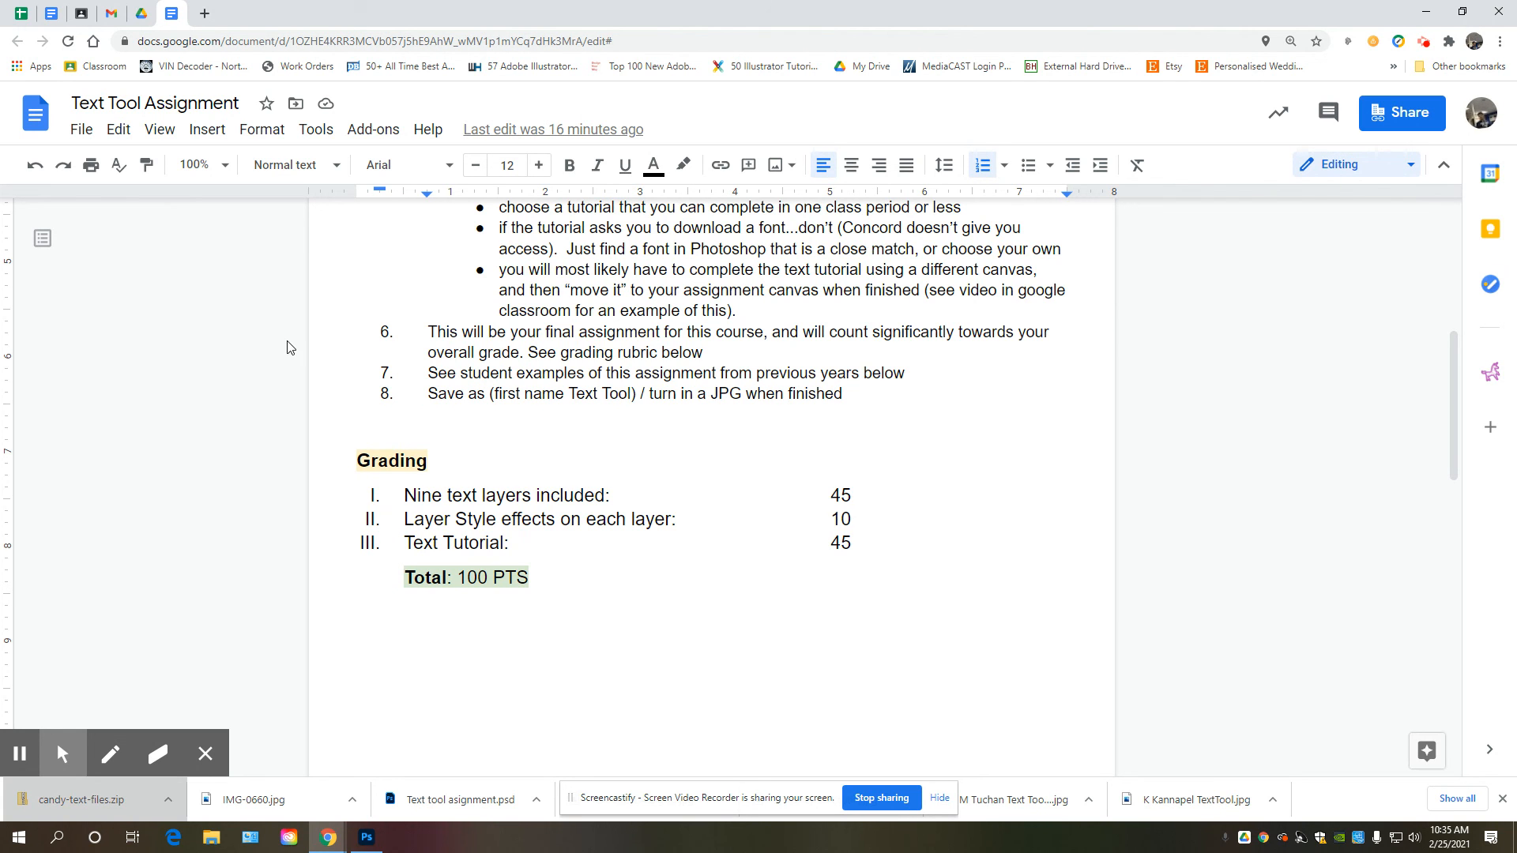
pyautogui.scroll(5, 901, 417)
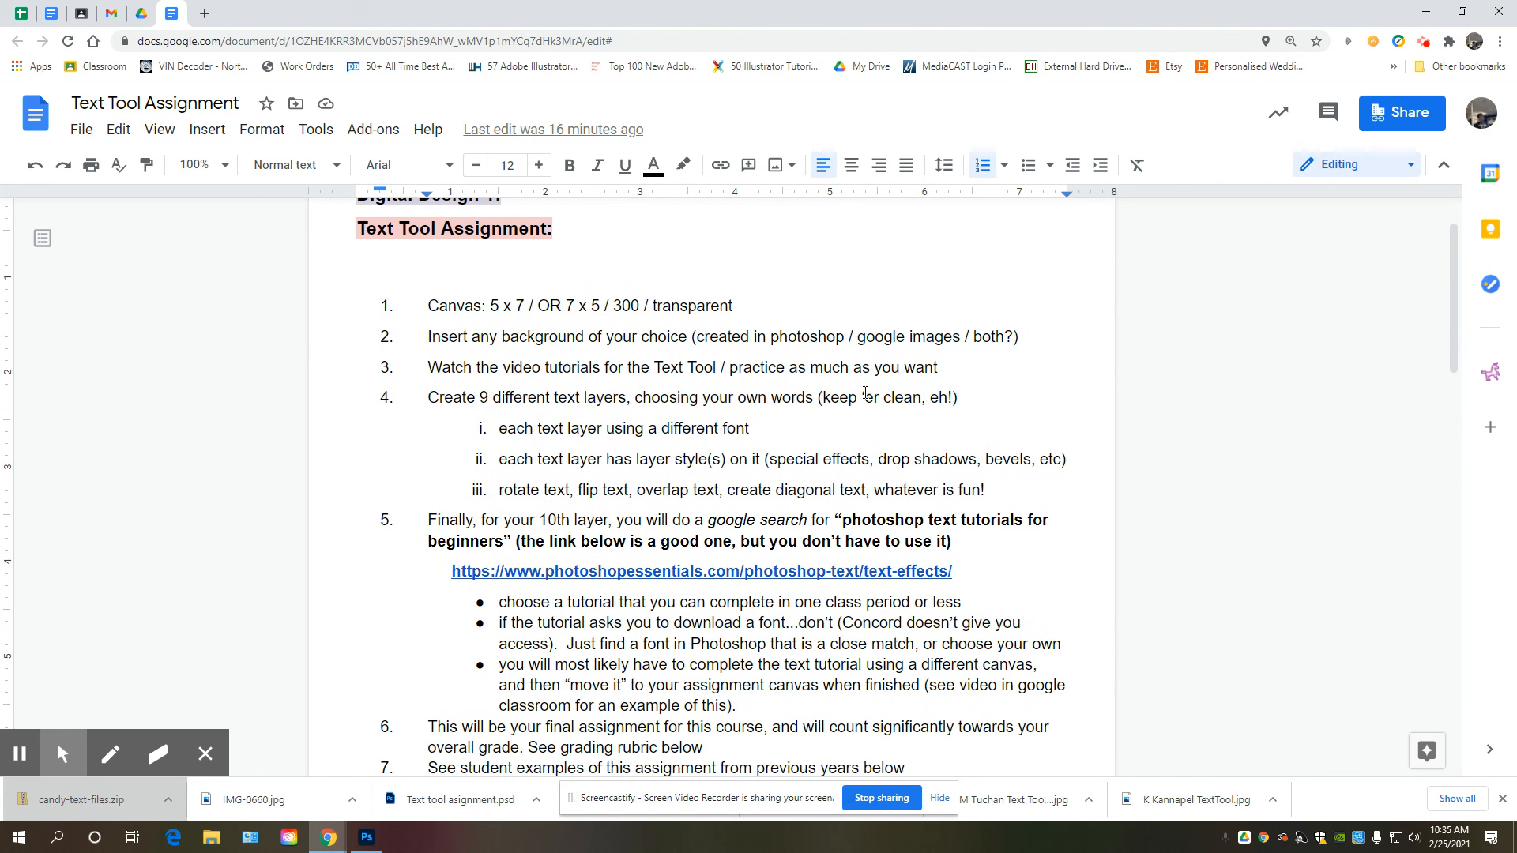